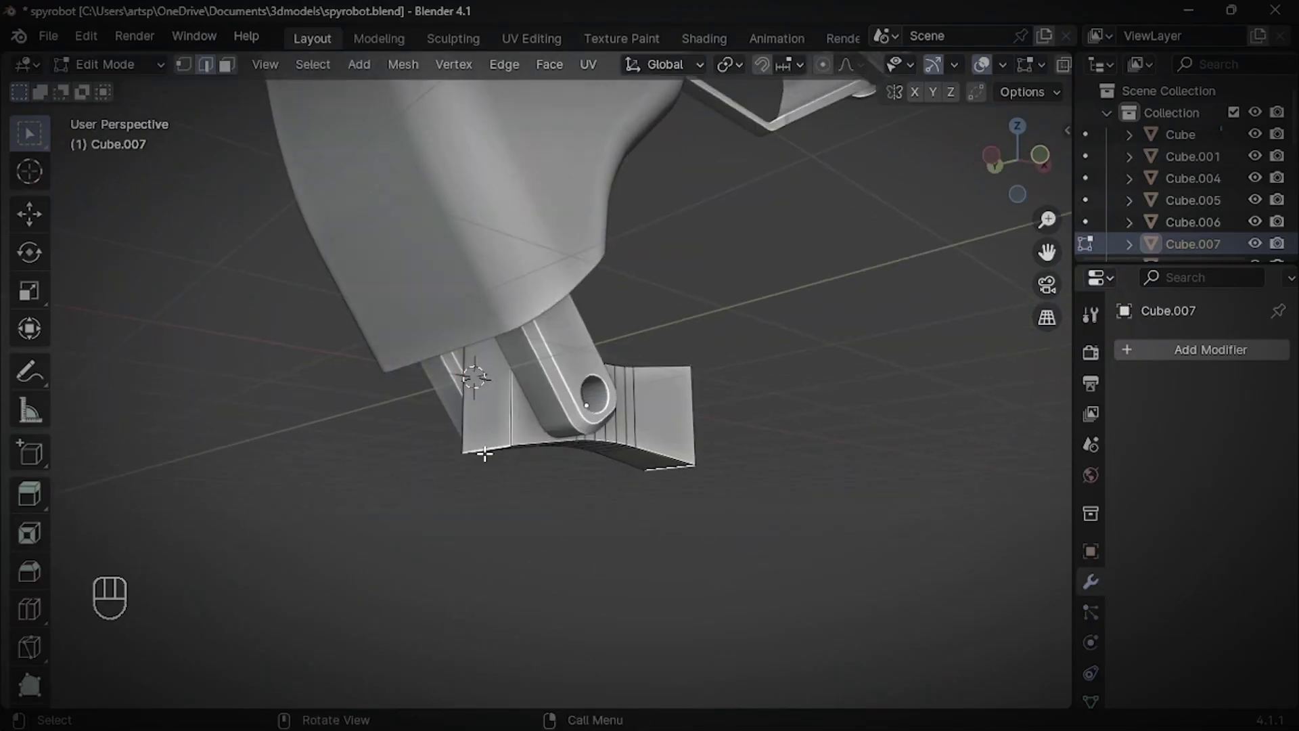
# Bevel the selected end edges of the lower link with a width of about 0.369 m and 10 segments
pyautogui.press('KP_1')
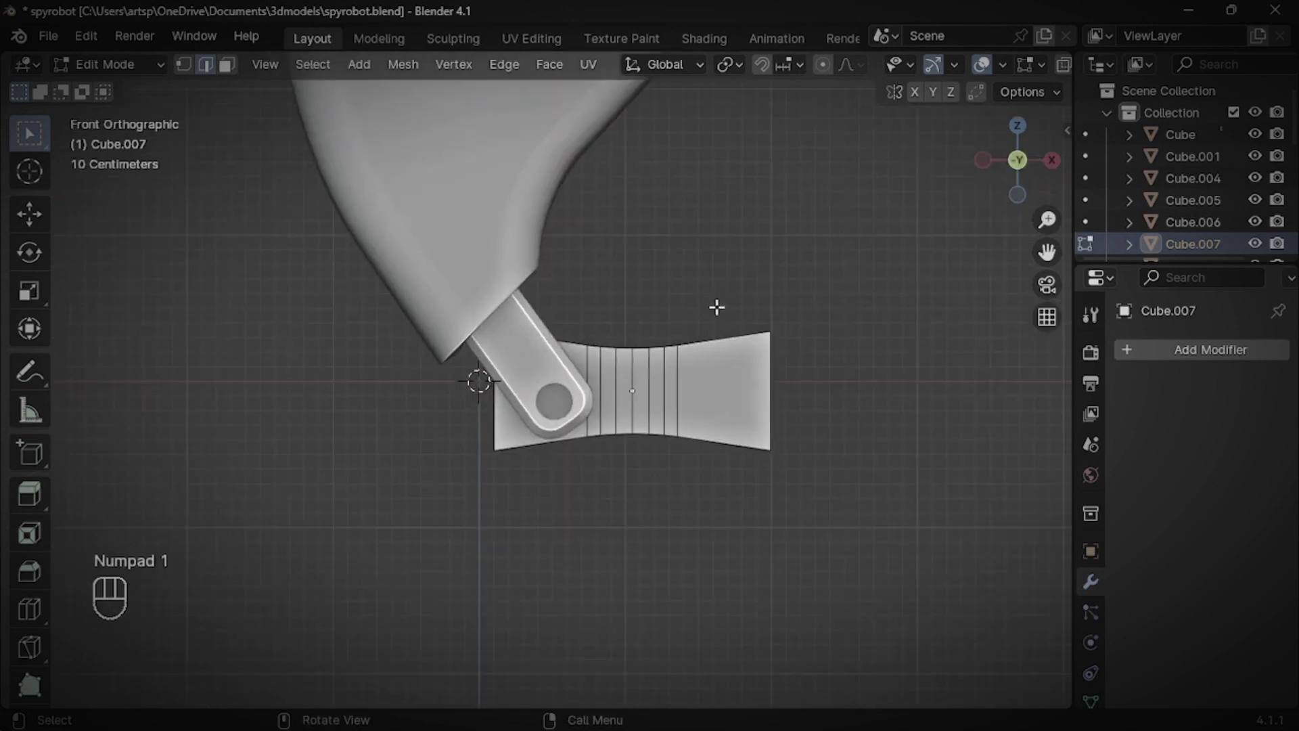
pyautogui.hotkey('ctrl', 'b')
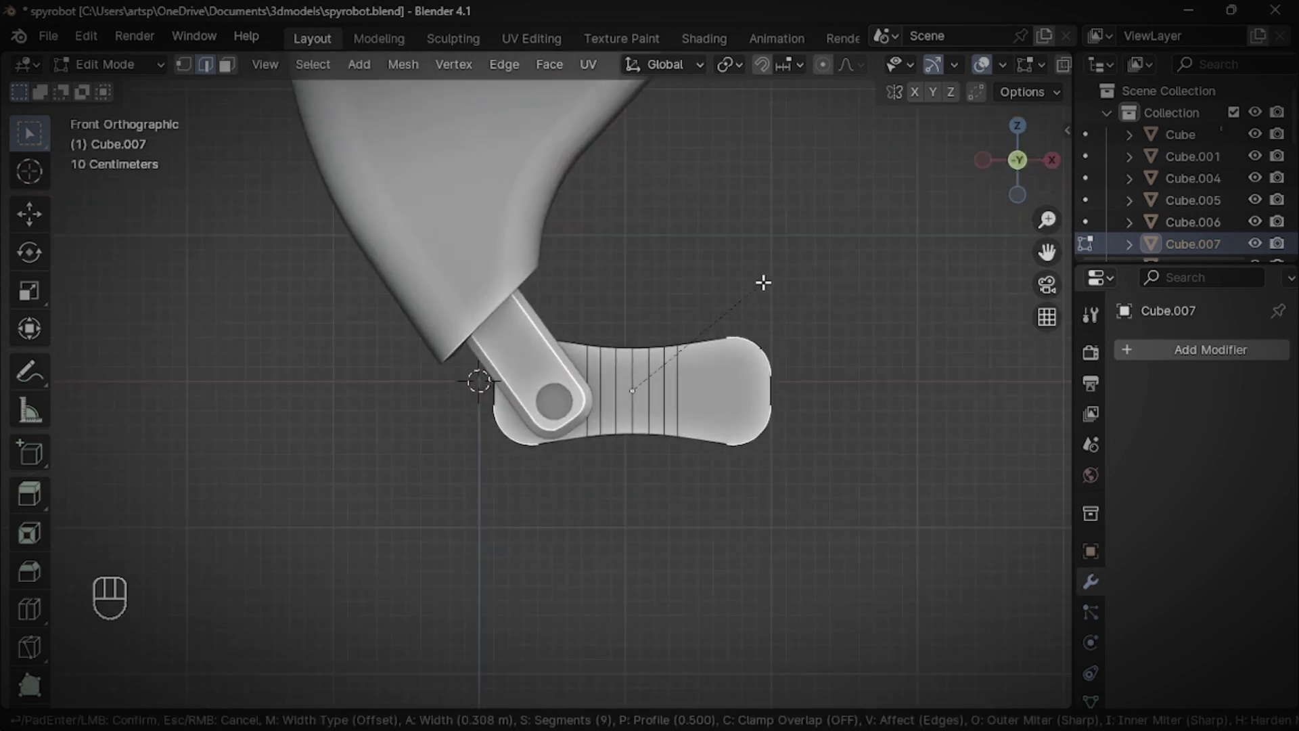
pyautogui.scroll(1, 769, 278)
pyautogui.click(768, 278)
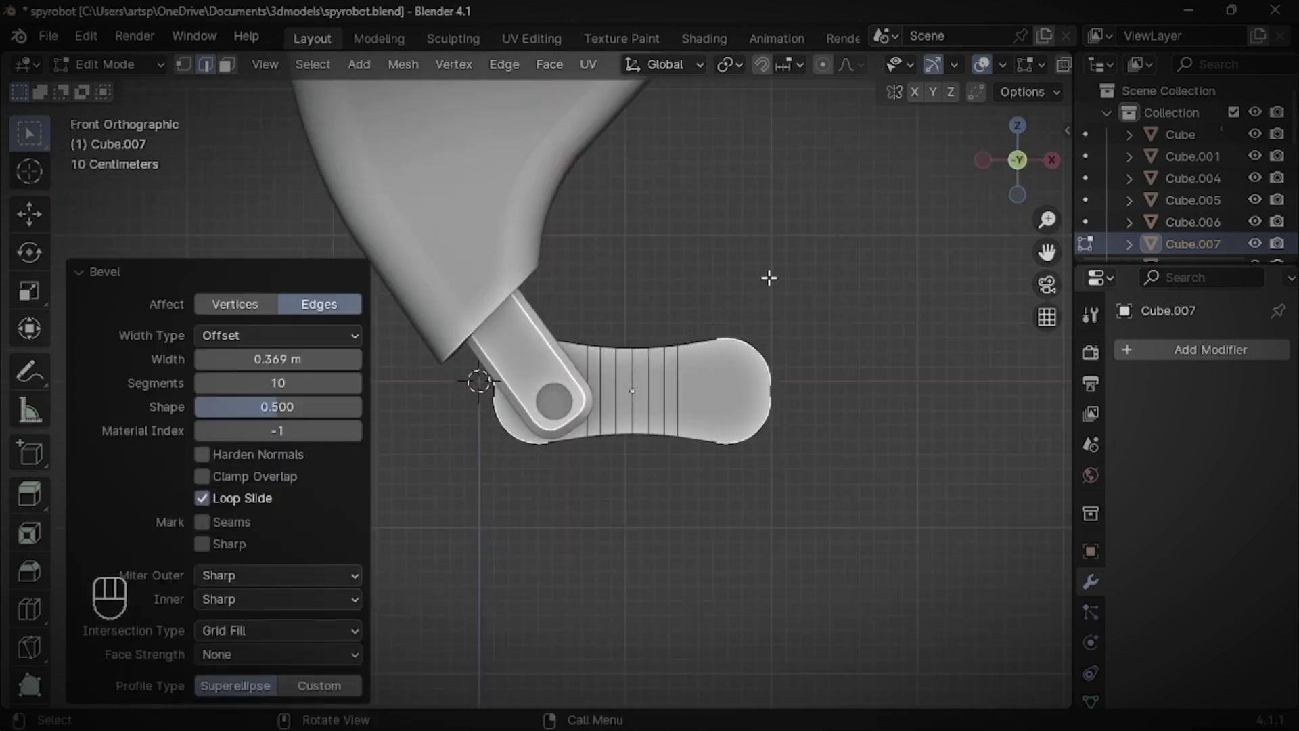
pyautogui.moveTo(724, 294); pyautogui.dragTo(724, 295, button='middle')
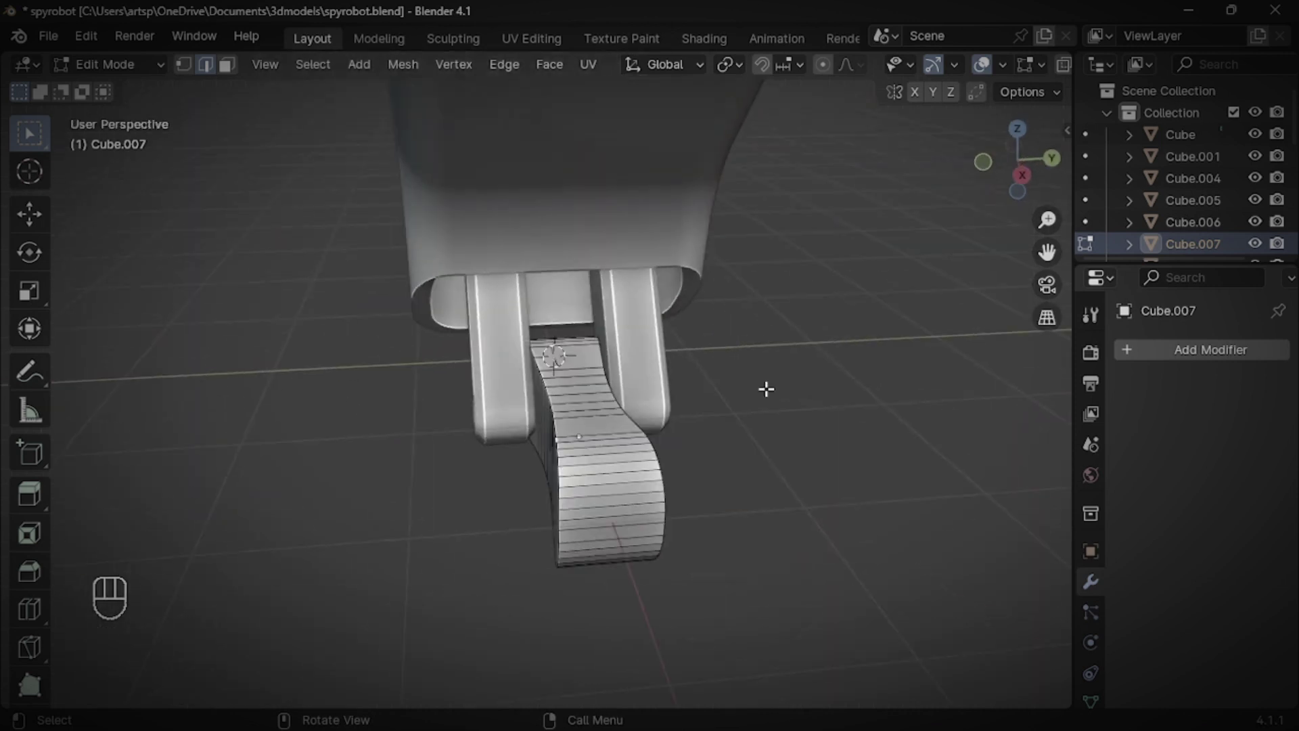
# Leave mesh editing and reposition the rounded link in front view so its end sits around the bracket's pivot hole
pyautogui.press('KP_1')
pyautogui.press('Tab')
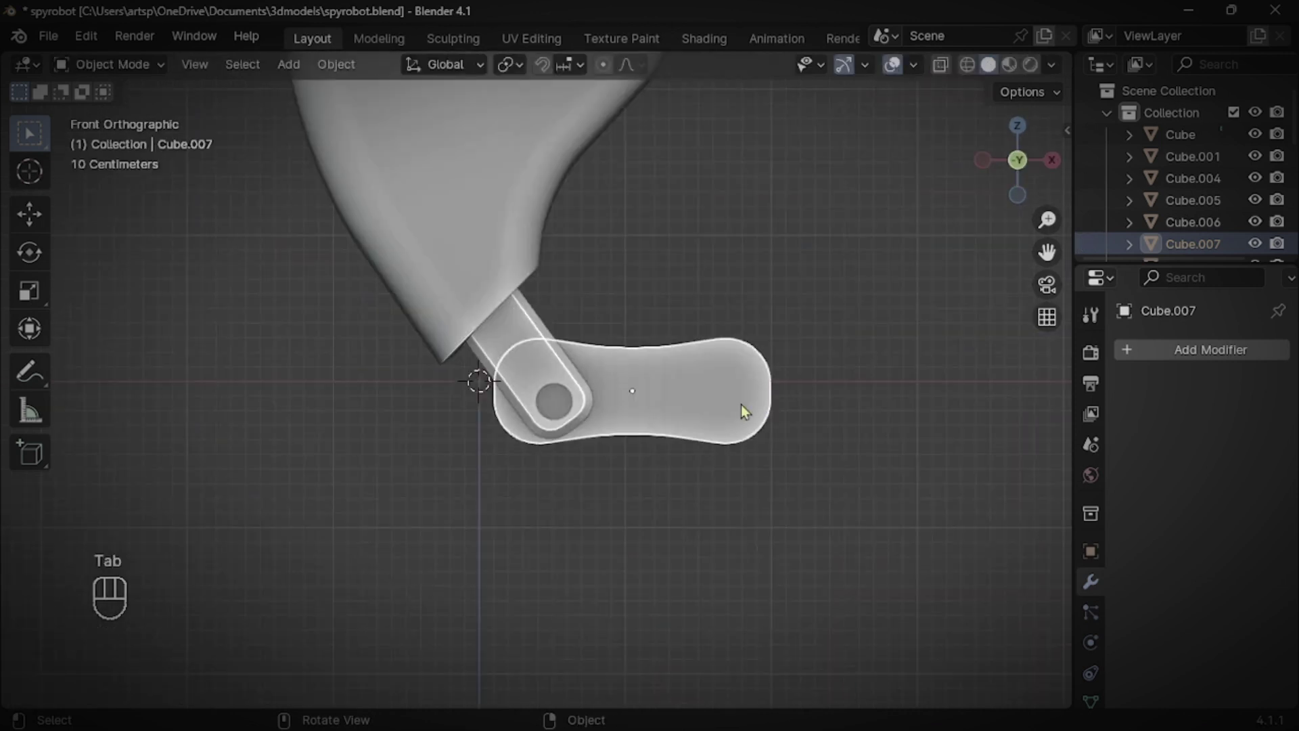
pyautogui.press('g')
pyautogui.click(759, 411)
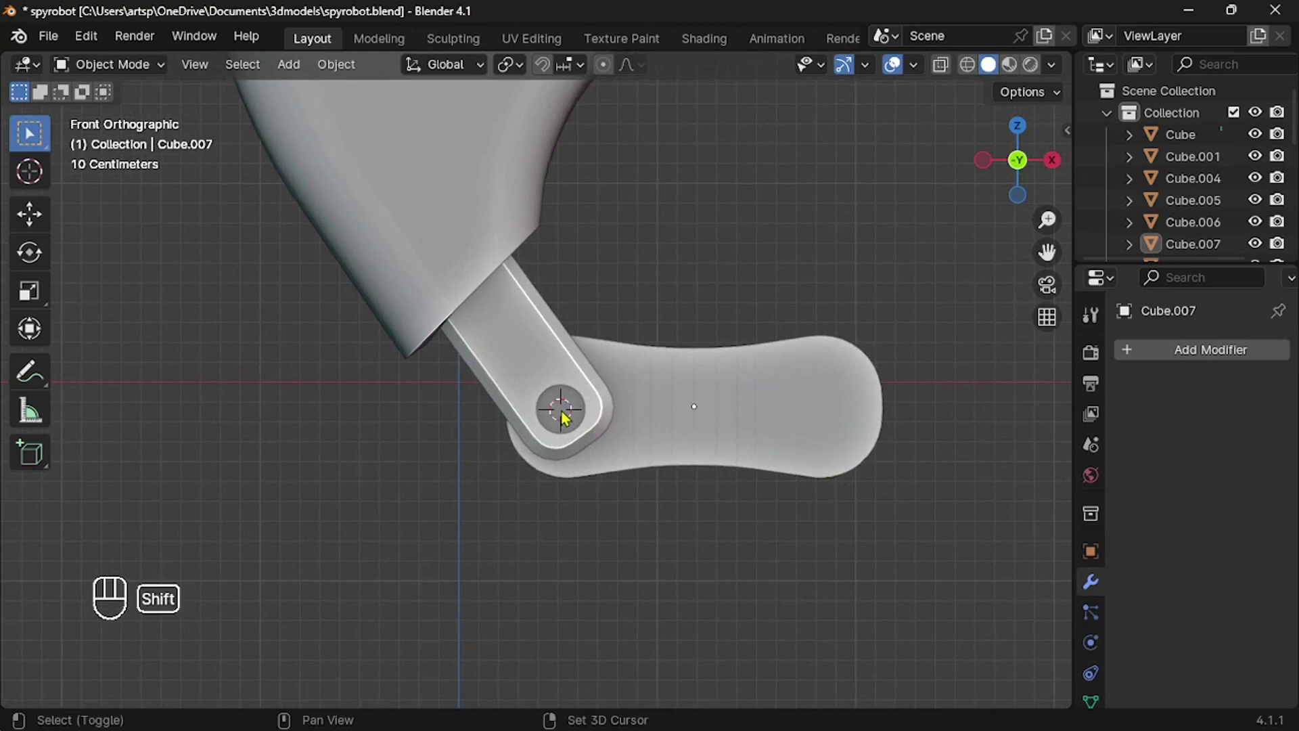
# Add a cylinder mesh at the bracket's pivot hole and scale it to about 0.151 to fit the hole
pyautogui.hotkey('shift', 'a')
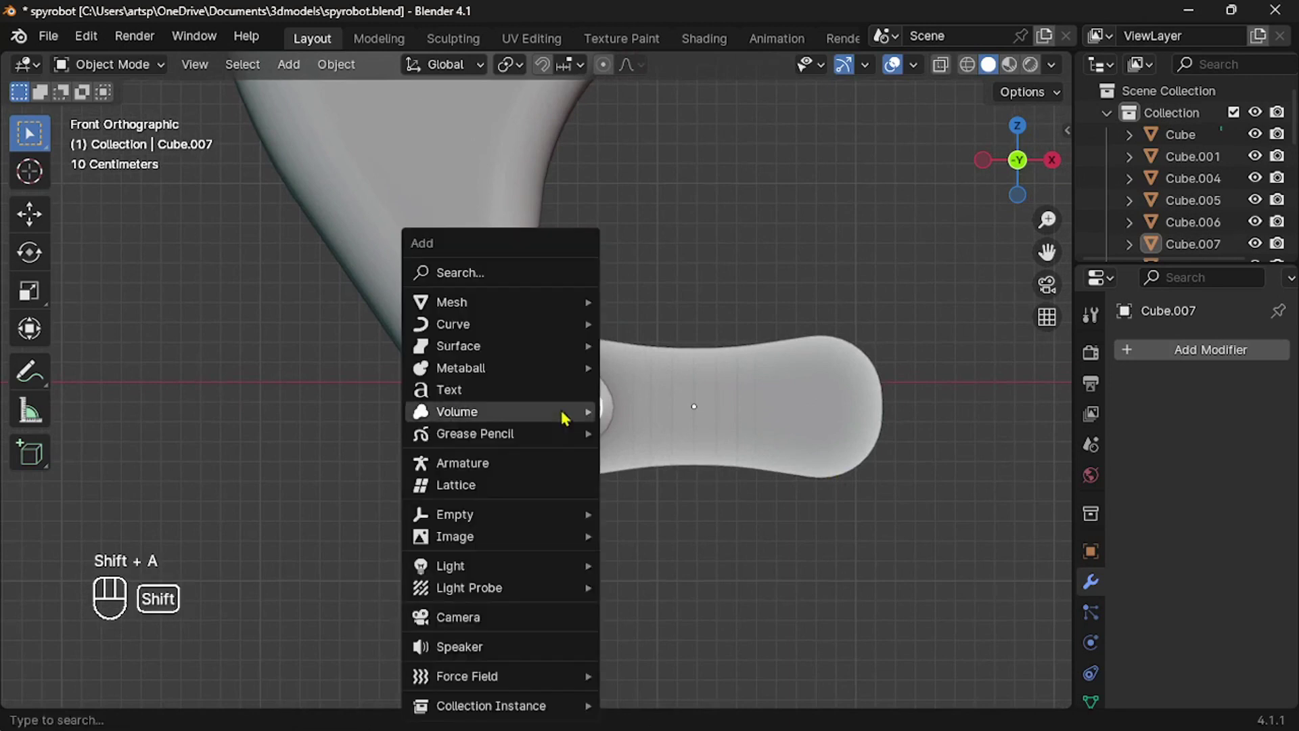
pyautogui.moveTo(502, 311)
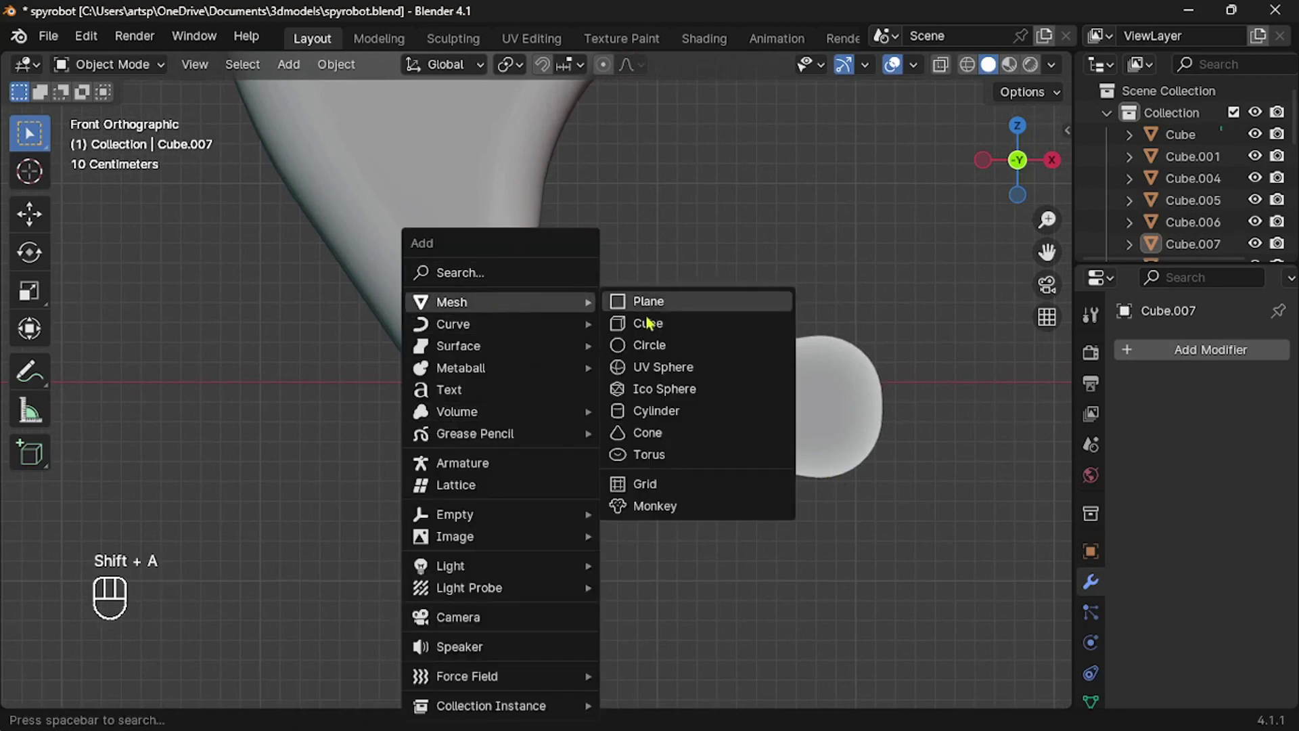
pyautogui.click(675, 413)
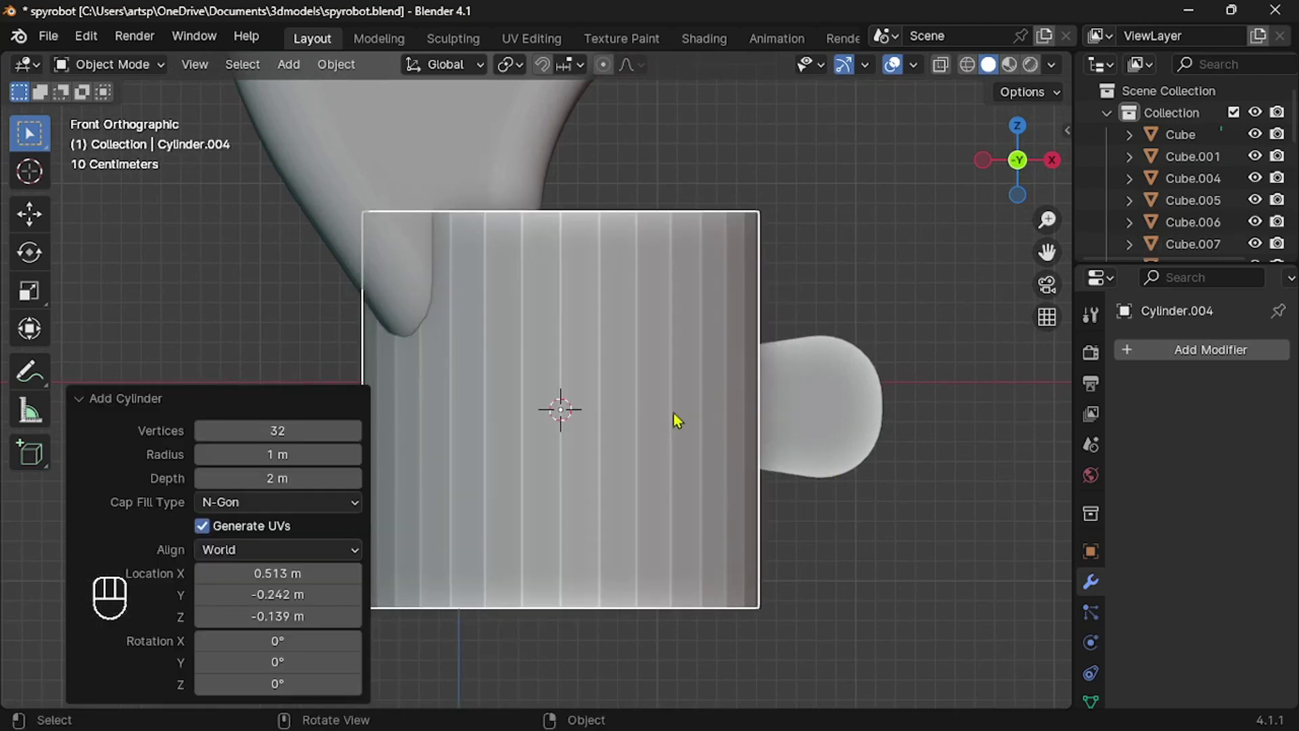
pyautogui.press('s')
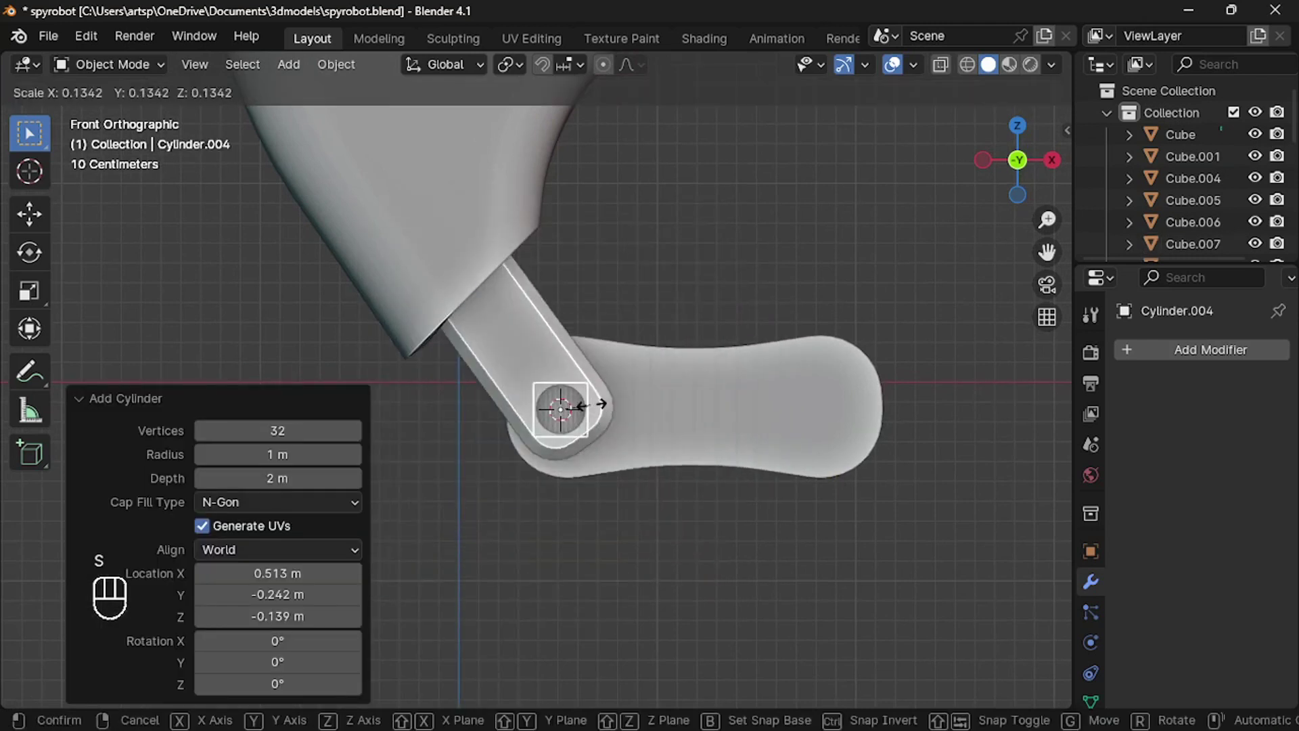
pyautogui.click(583, 406)
# Rotate the cylinder 90° about X and stretch it along Y by a factor of about 4.761
pyautogui.press('r')
pyautogui.press('x')
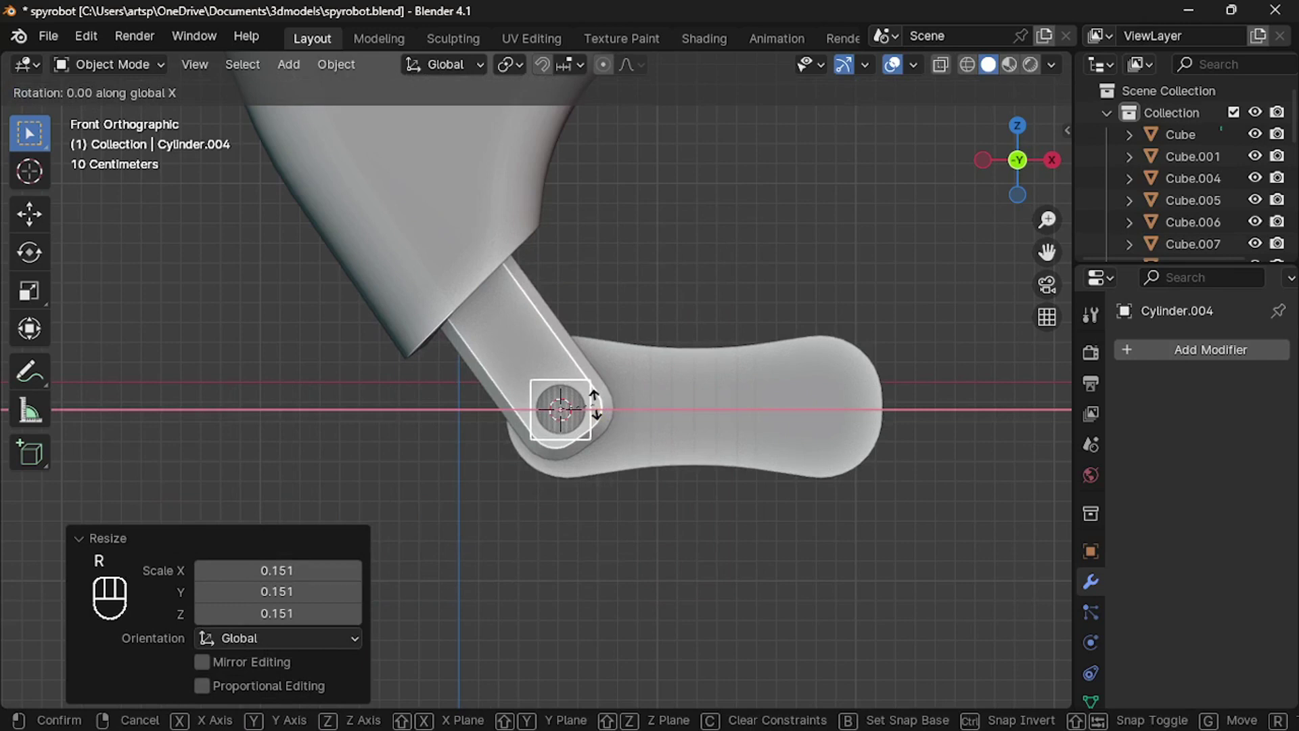
pyautogui.press('Return')
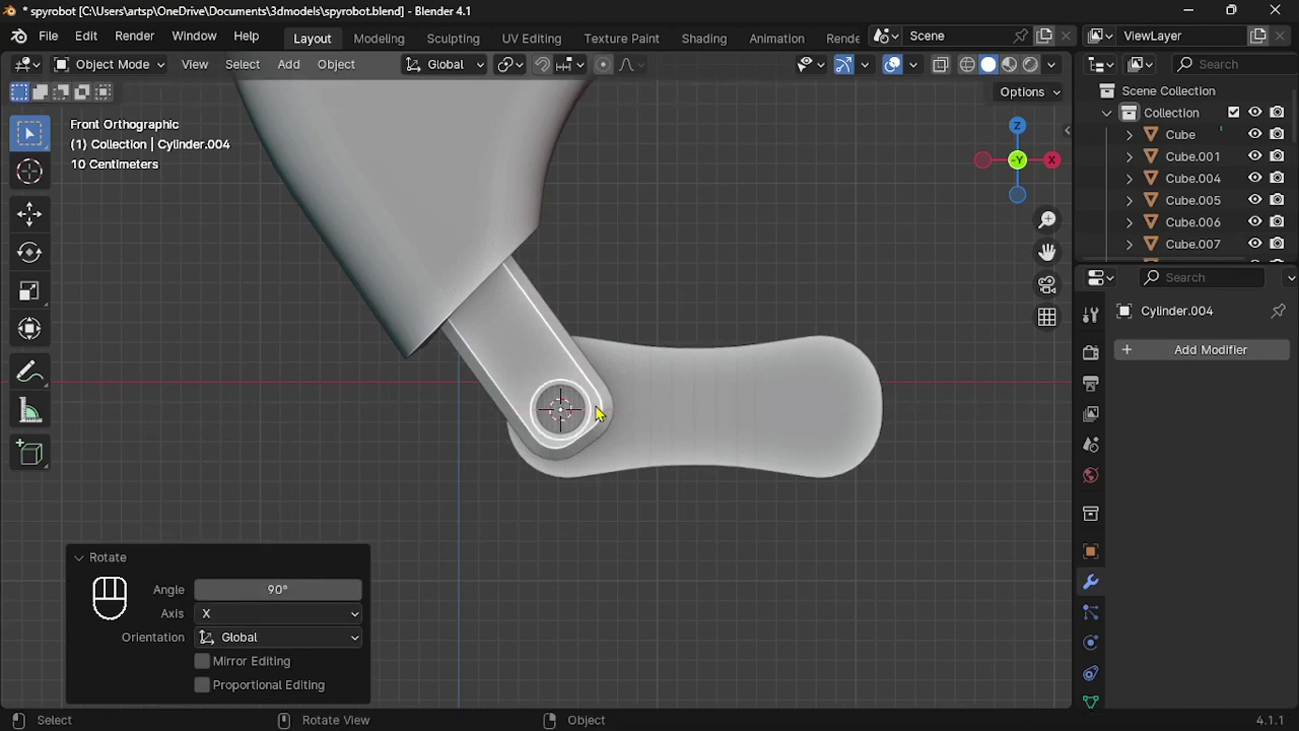
pyautogui.moveTo(598, 413); pyautogui.dragTo(597, 411, button='middle')
pyautogui.press('s')
pyautogui.press('y')
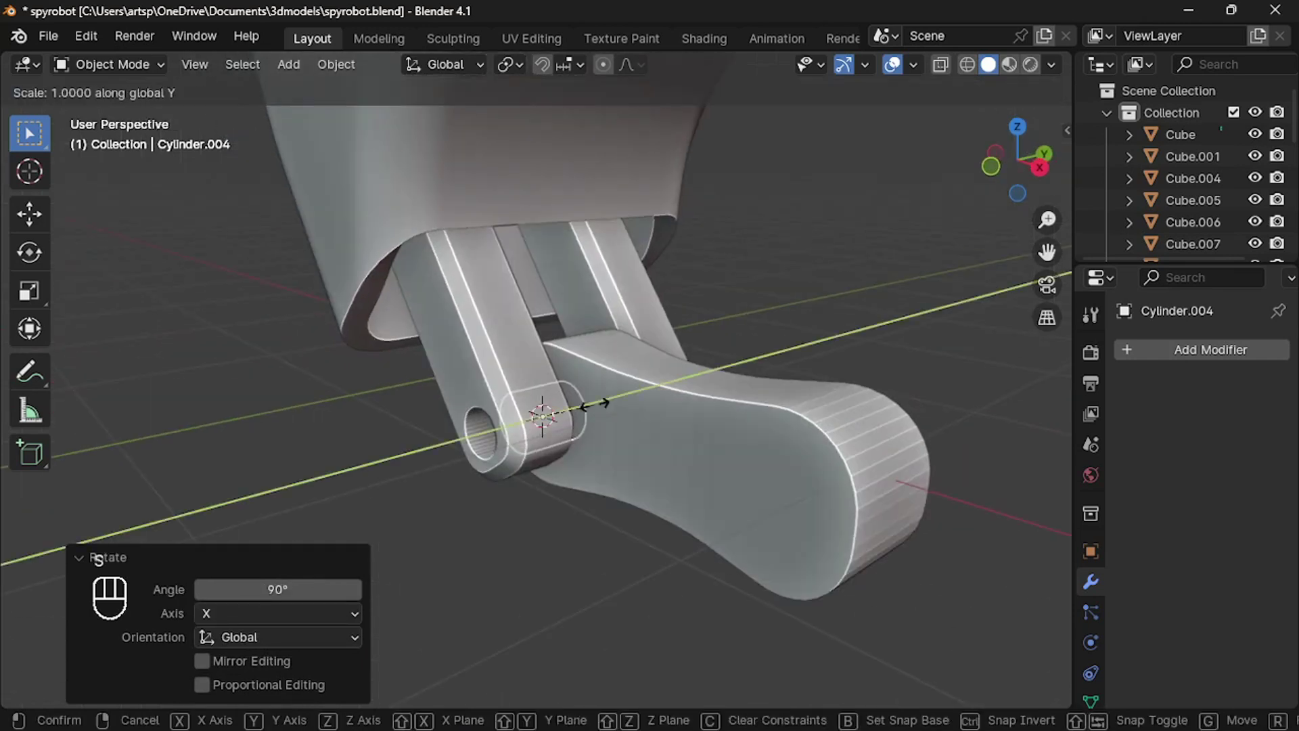
pyautogui.click(778, 332)
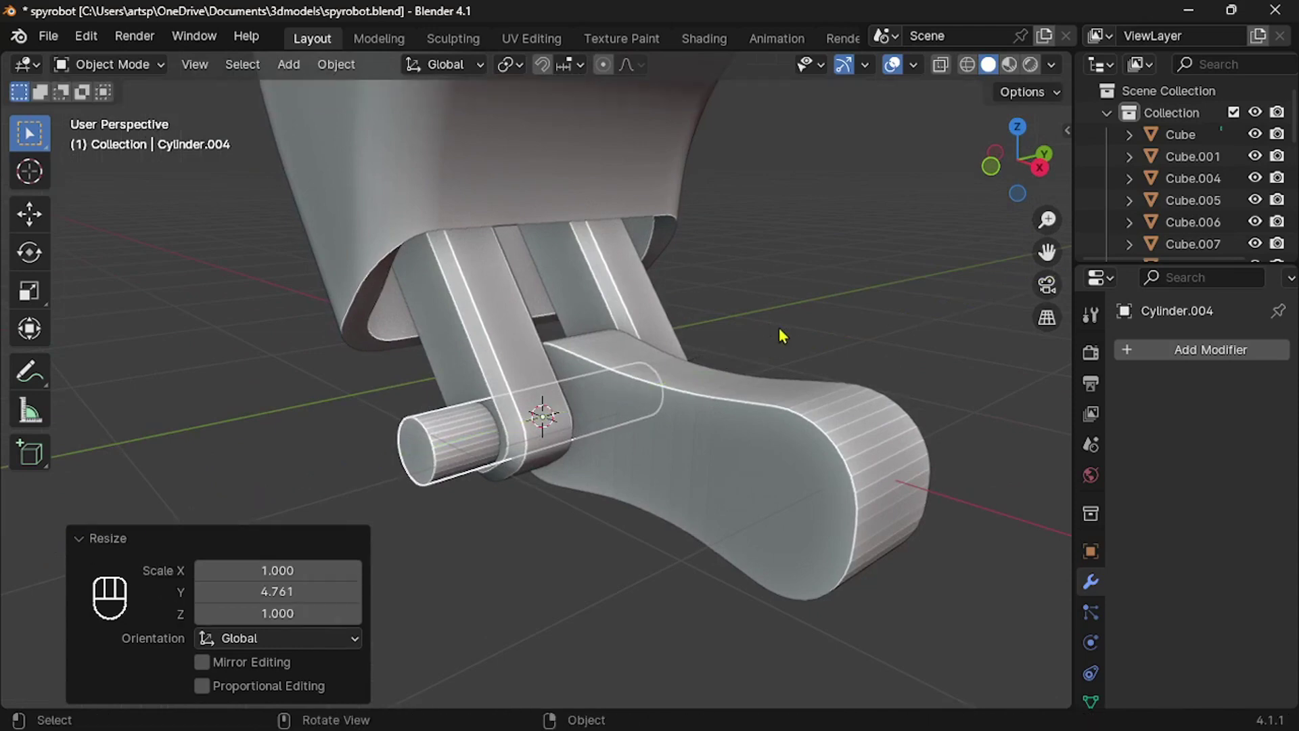
# Move the pin cylinder about 0.272 m along Y so it passes through both bracket arms
pyautogui.moveTo(780, 336); pyautogui.dragTo(781, 335, button='middle')
pyautogui.press('g')
pyautogui.press('y')
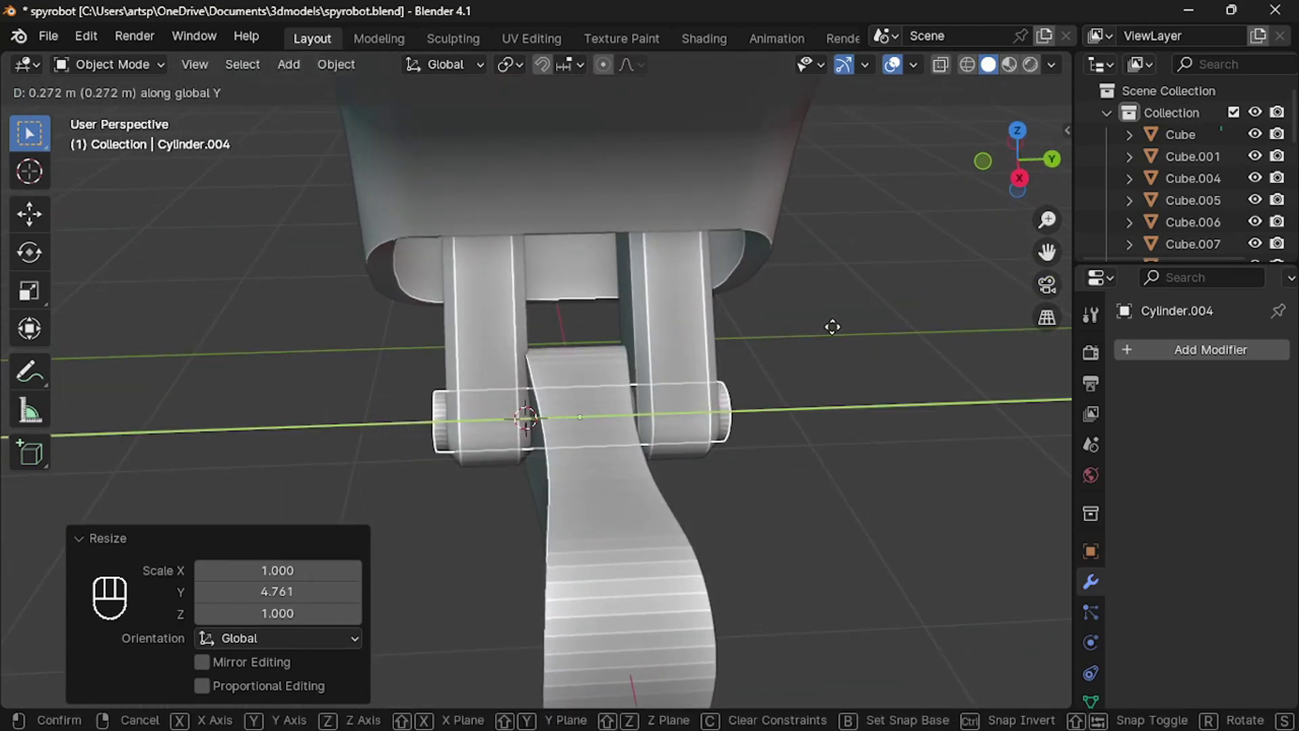
pyautogui.click(832, 326)
# Shade the pin smooth by angle and apply its scale
pyautogui.rightClick(752, 394)
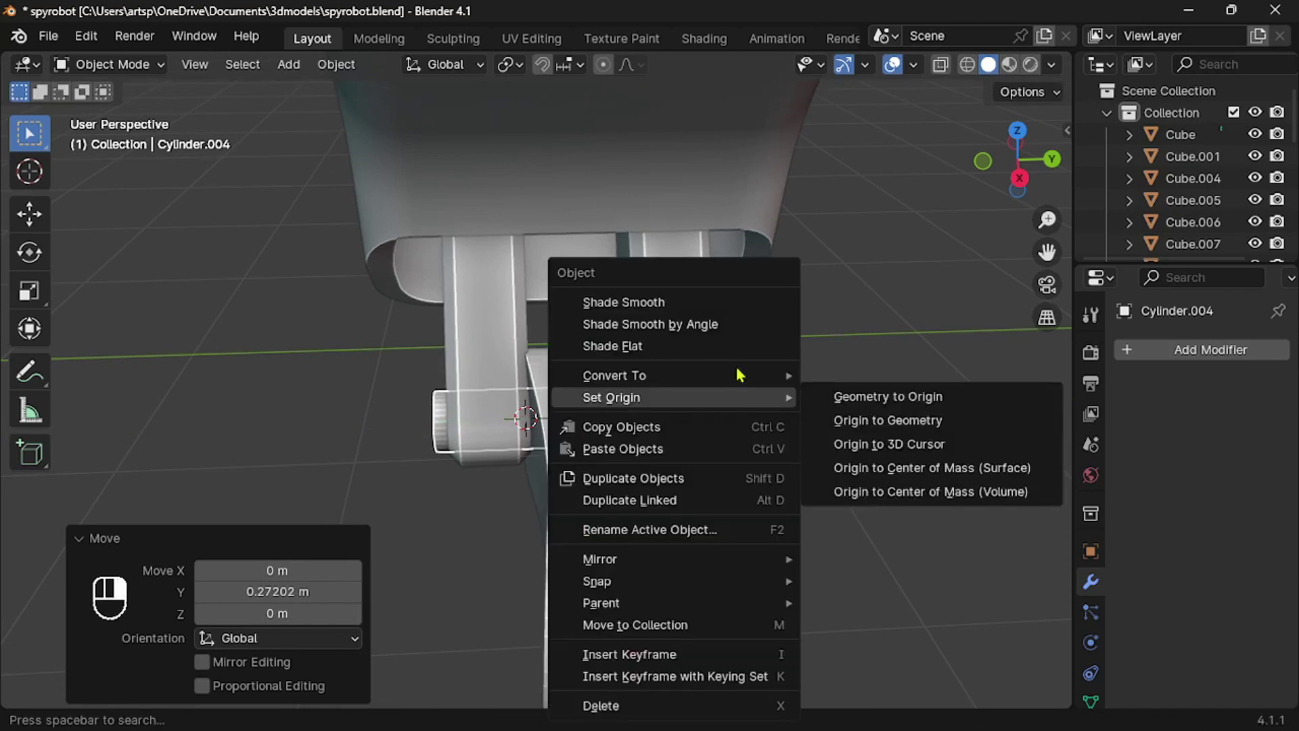
pyautogui.click(694, 322)
pyautogui.moveTo(693, 322); pyautogui.dragTo(699, 326, button='middle')
pyautogui.hotkey('ctrl', 'a')
pyautogui.click(696, 321)
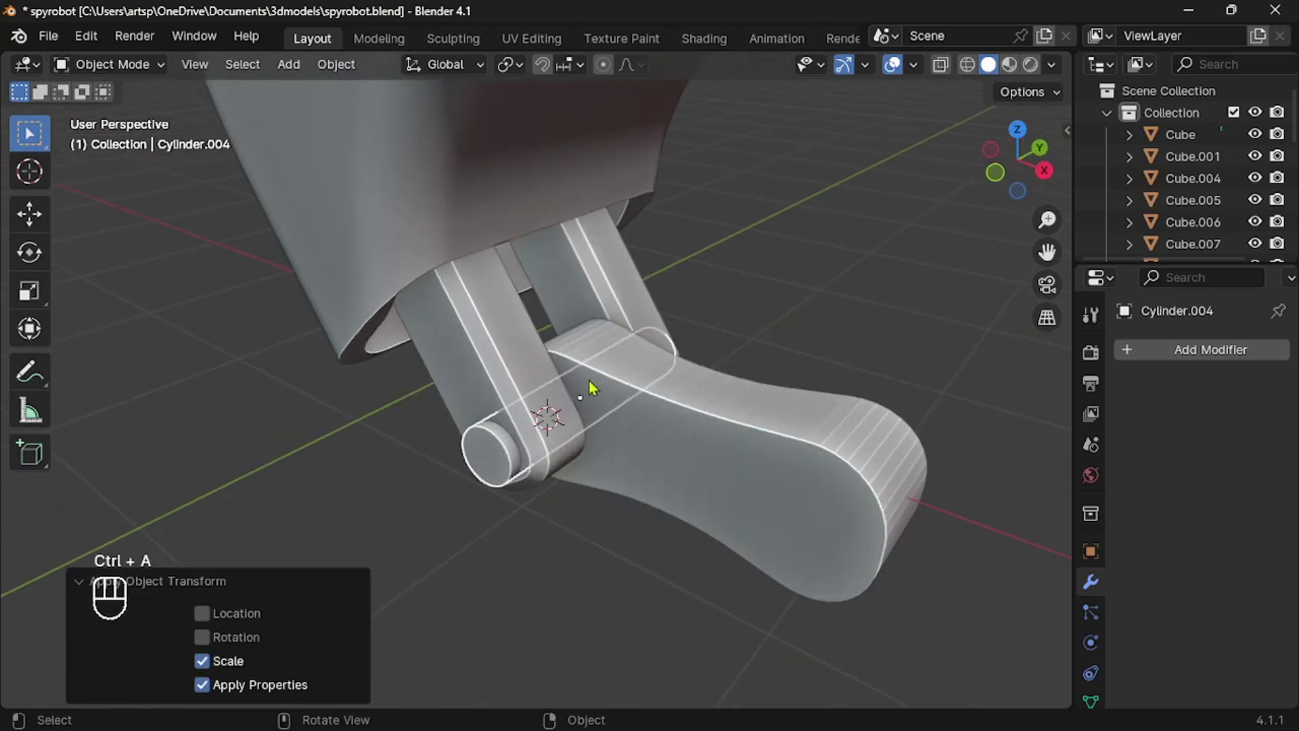
# Bevel the edges of both pin end caps with a width of about 0.0313 m and 1 segment
pyautogui.press('Tab')
pyautogui.click(483, 444)
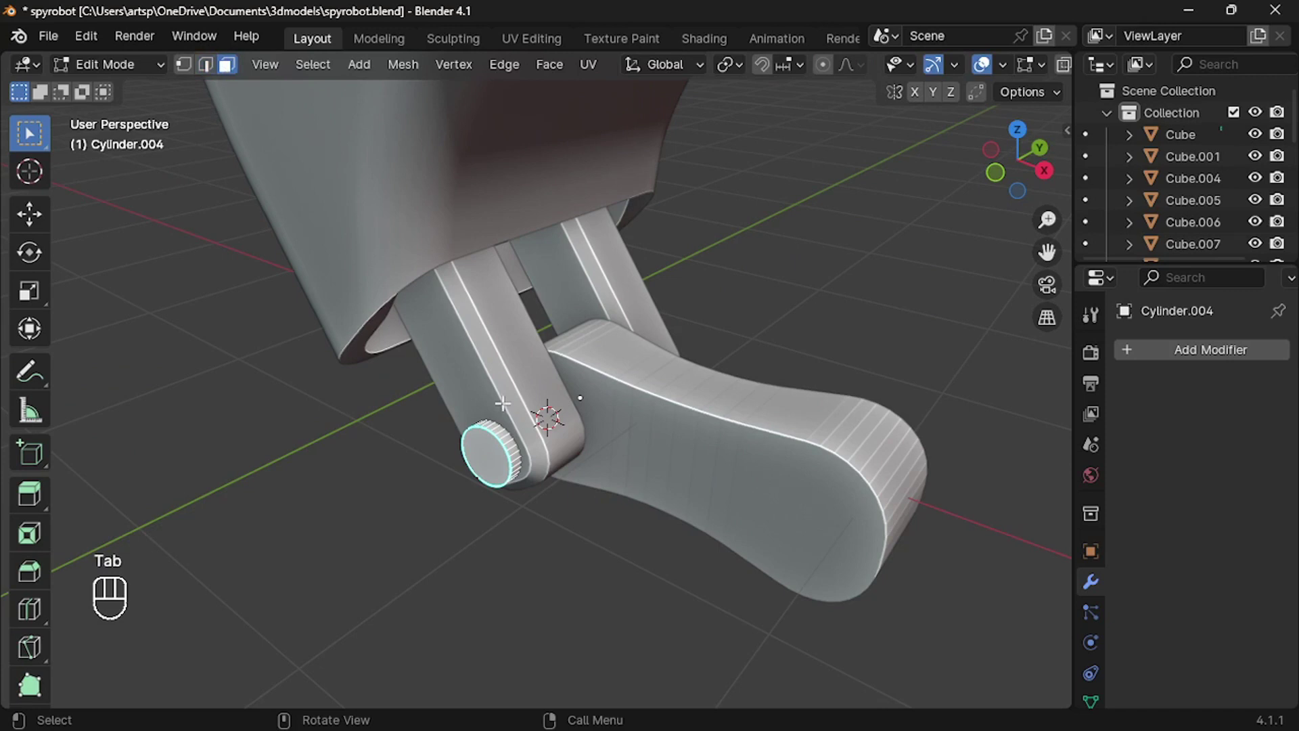
pyautogui.keyDown('shift'); pyautogui.click(701, 458); pyautogui.keyUp('shift')
pyautogui.moveTo(501, 443); pyautogui.dragTo(702, 458, button='middle')
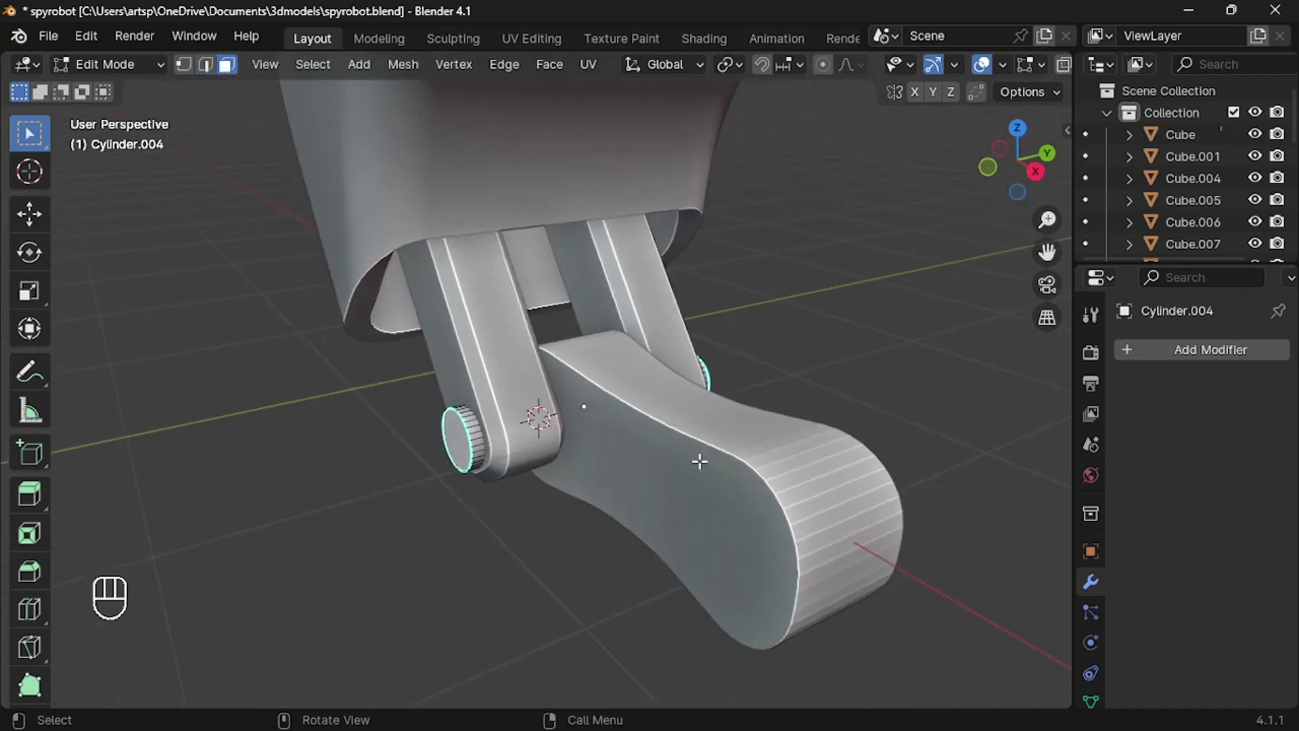
pyautogui.scroll(2, 701, 458)
pyautogui.hotkey('ctrl', 'b')
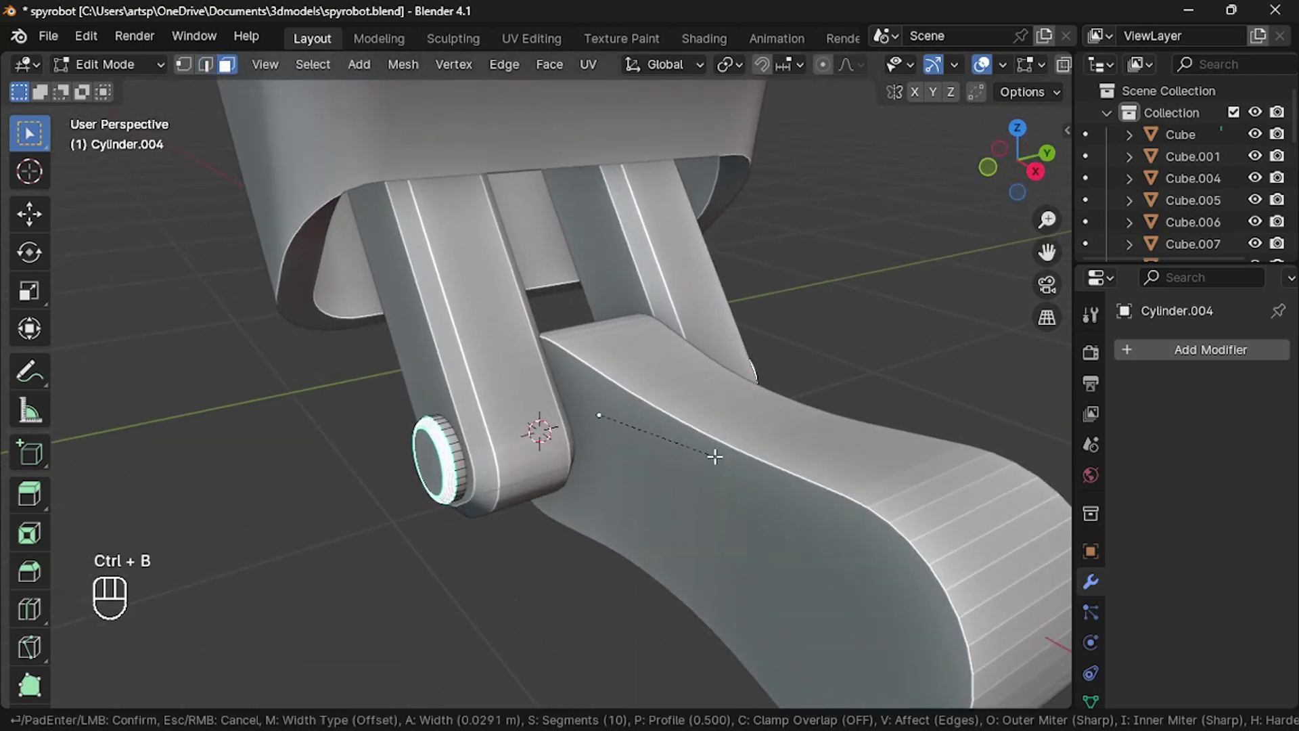
pyautogui.scroll(-9, 715, 457)
pyautogui.click(715, 456)
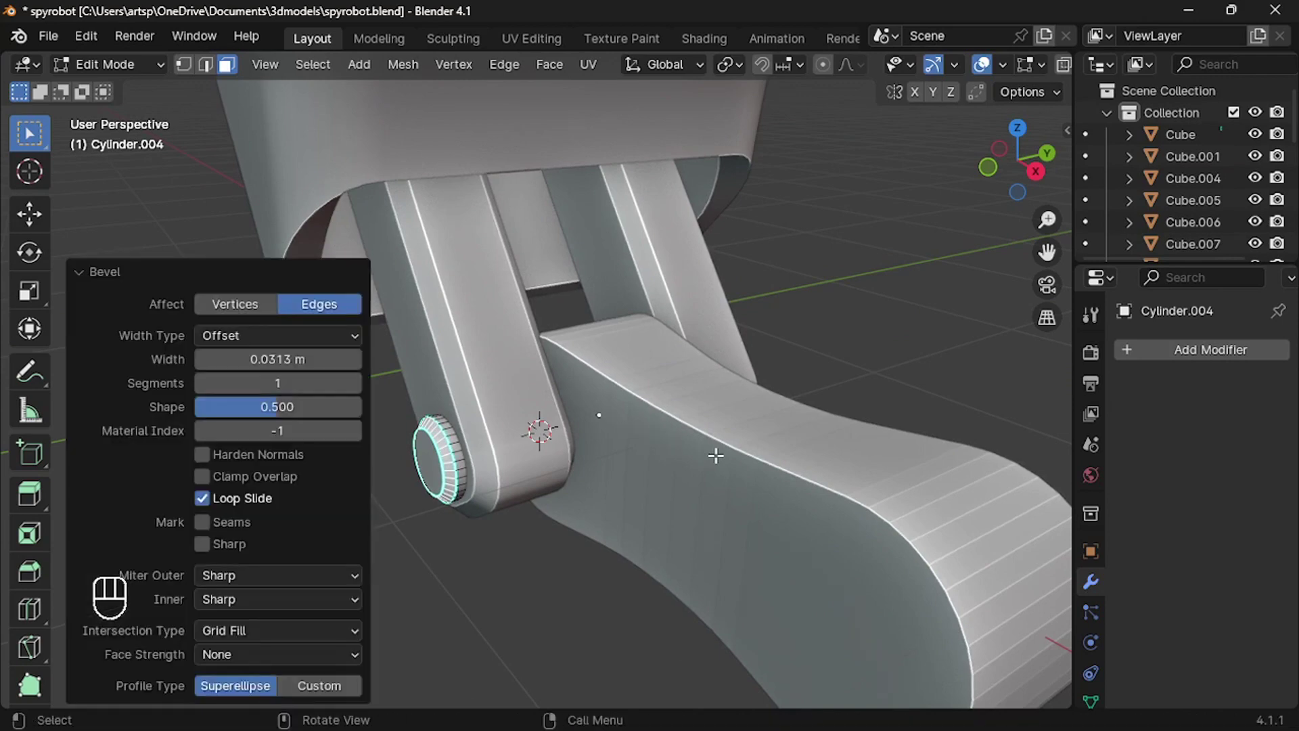
# Select the flat end faces on both sides of the pin and inset them about 0.030 m
pyautogui.click(420, 457)
pyautogui.moveTo(961, 484); pyautogui.dragTo(766, 516, button='middle')
pyautogui.keyDown('shift'); pyautogui.click(705, 519); pyautogui.keyUp('shift')
pyautogui.press('i')
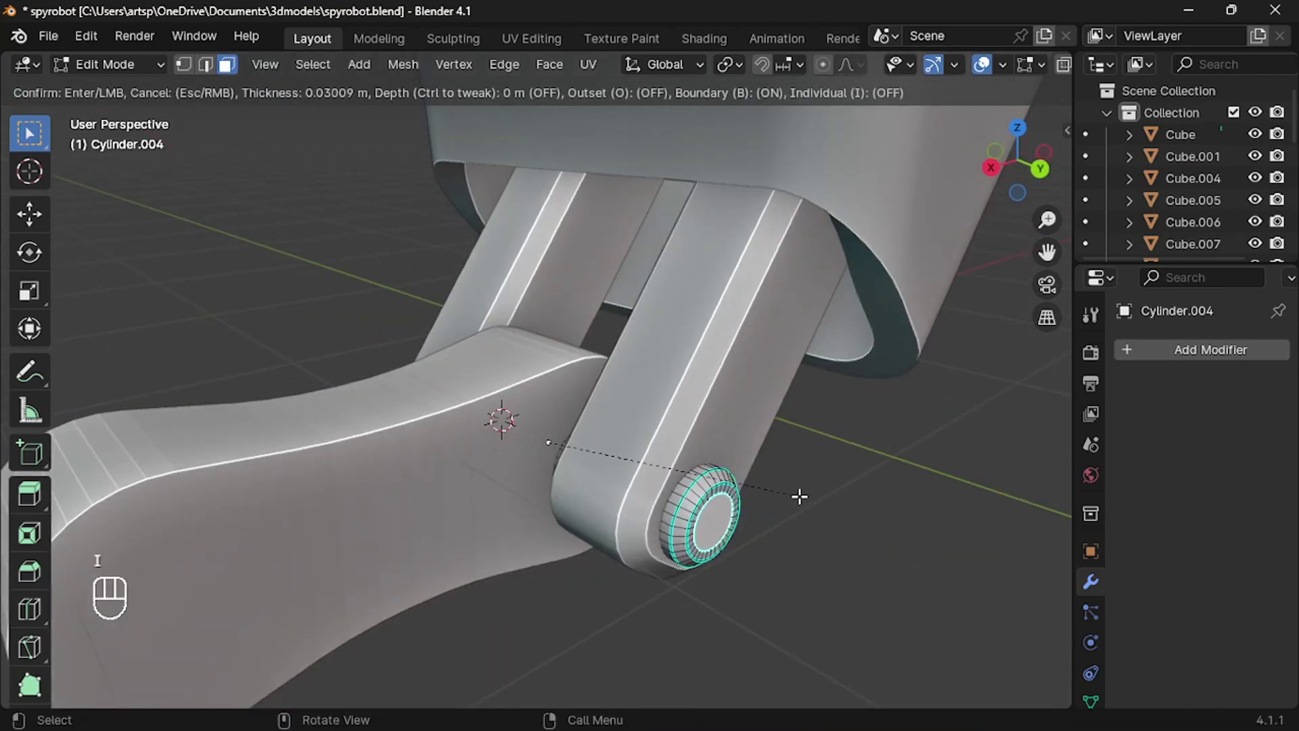
pyautogui.click(797, 494)
# Extrude the inset pin faces inward along their normals and scale the recessed faces to about 0.958
pyautogui.hotkey('alt', 'e')
pyautogui.click(799, 512)
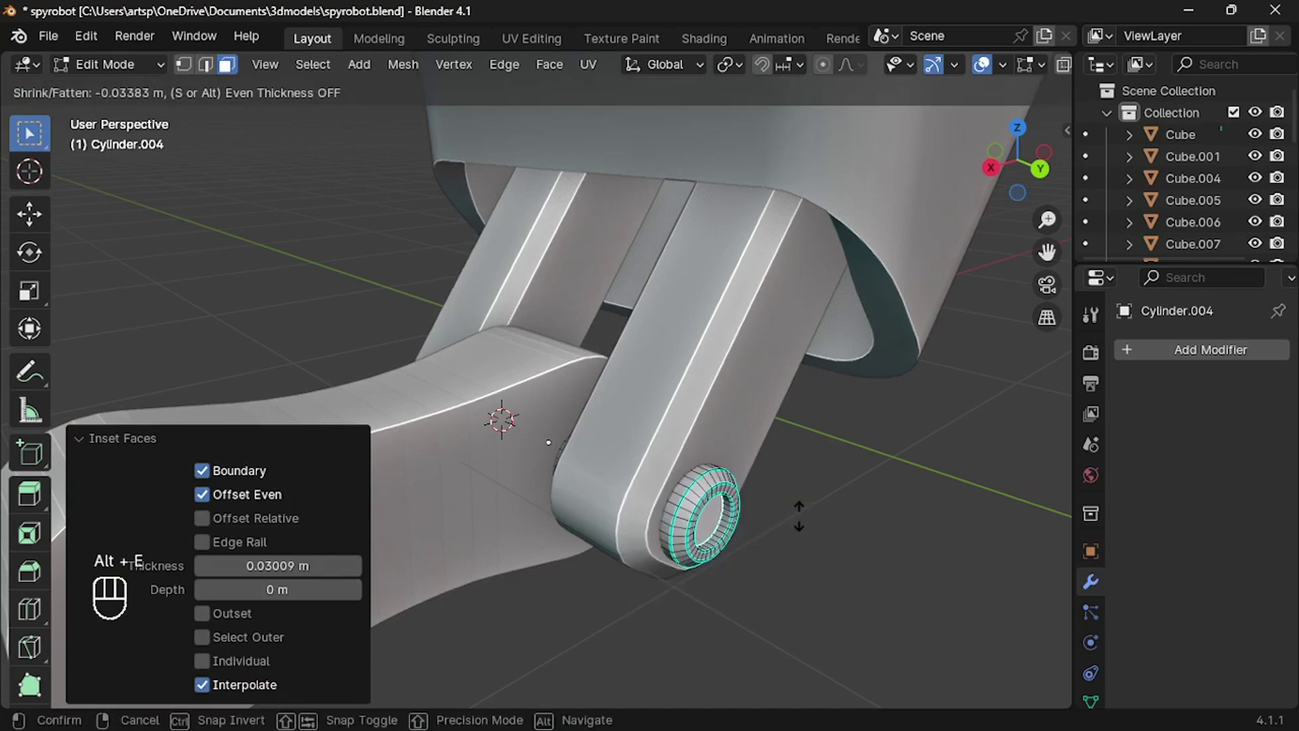
pyautogui.click(797, 516)
pyautogui.press('s')
pyautogui.click(789, 513)
# Inset the recessed pin faces again and extrude them outward along their normals by about 0.0609 m
pyautogui.press('i')
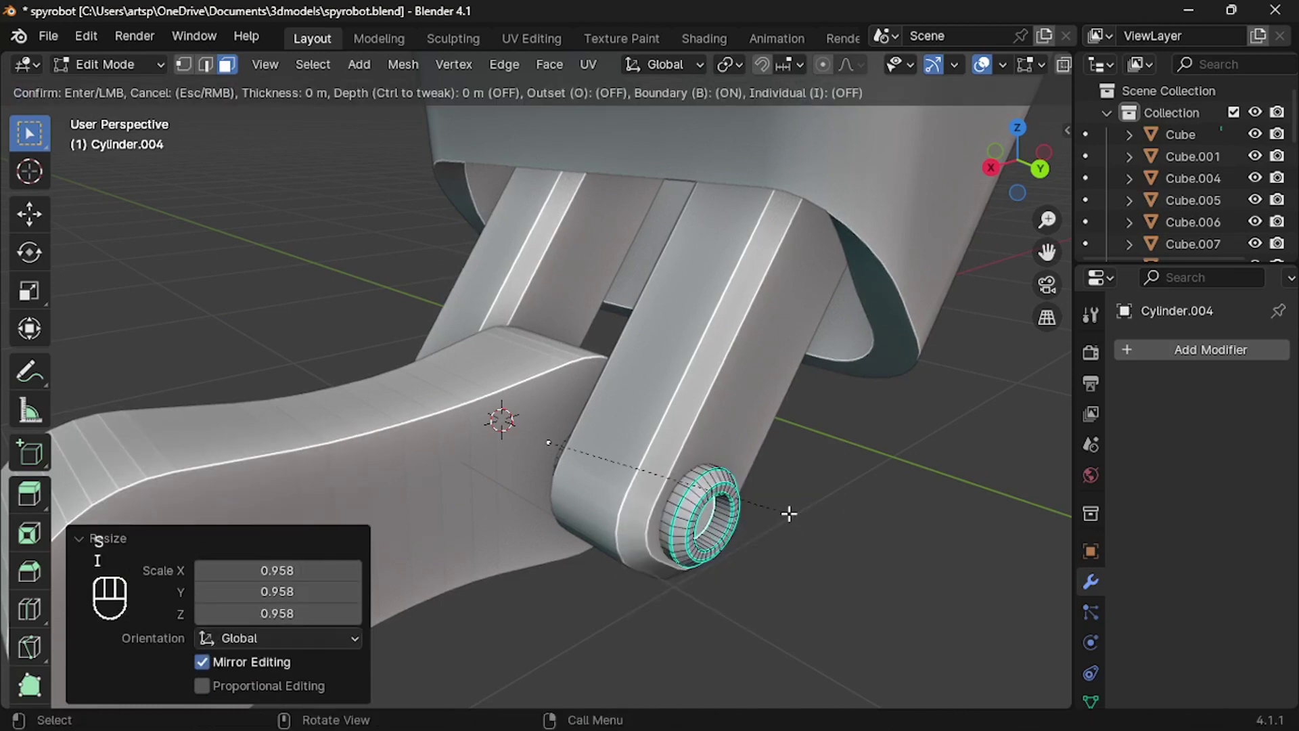
pyautogui.click(785, 513)
pyautogui.press('e')
pyautogui.rightClick(786, 513)
pyautogui.hotkey('alt', 'e')
pyautogui.click(790, 517)
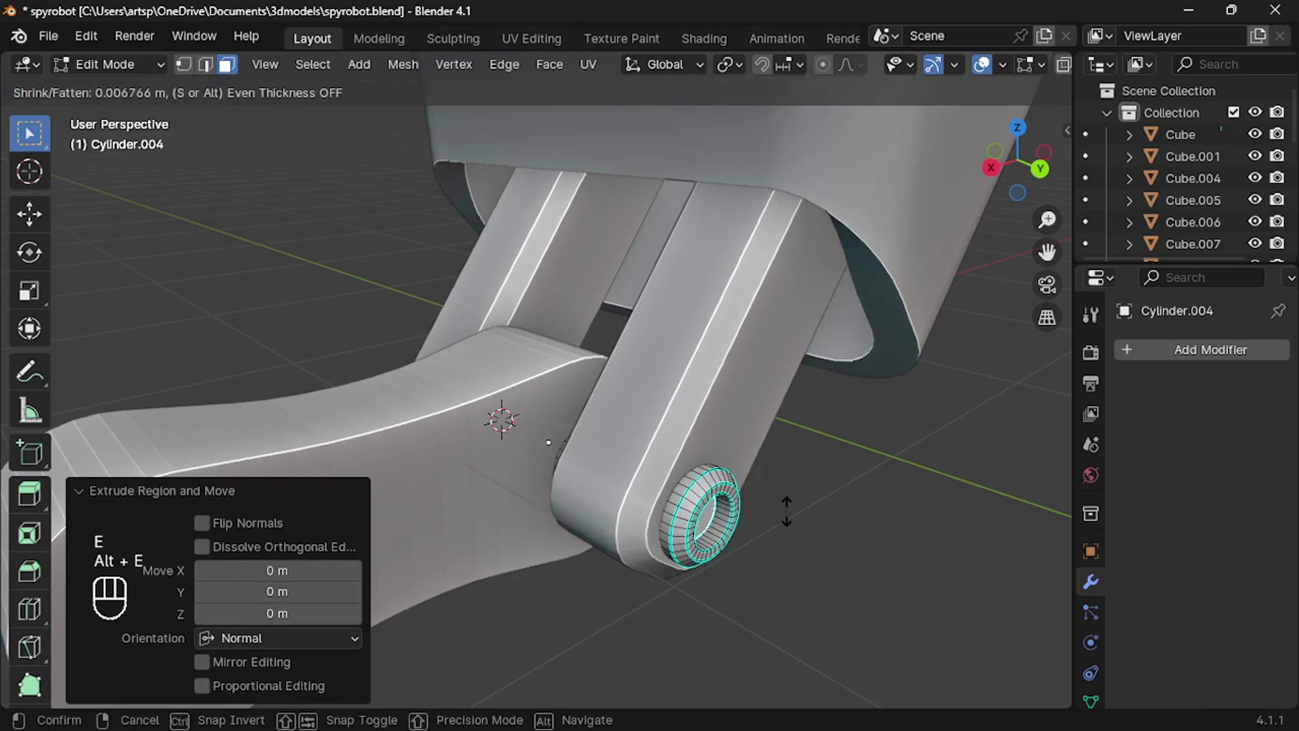
pyautogui.click(790, 504)
# Bevel the raised centre faces of the pin by about 0.0135 m with 1 segment, and leave mesh editing
pyautogui.hotkey('ctrl', 'b')
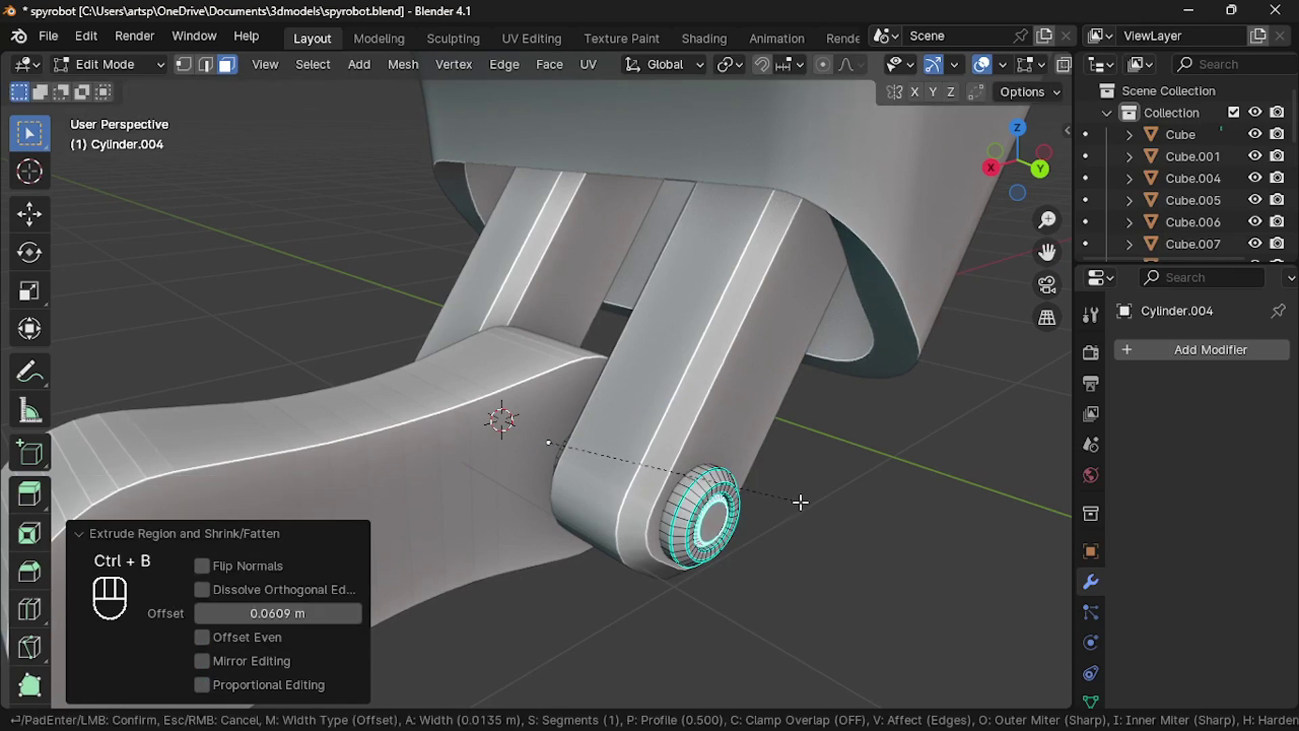
pyautogui.click(798, 500)
pyautogui.press('Tab')
# Shade the lower link smooth by angle at 30°
pyautogui.moveTo(800, 510); pyautogui.dragTo(800, 510, button='middle')
pyautogui.click(801, 509)
pyautogui.scroll(-2, 799, 503)
pyautogui.click(799, 502)
pyautogui.scroll(-6, 800, 504)
pyautogui.scroll(6, 800, 510)
pyautogui.moveTo(536, 464); pyautogui.dragTo(526, 403, button='middle')
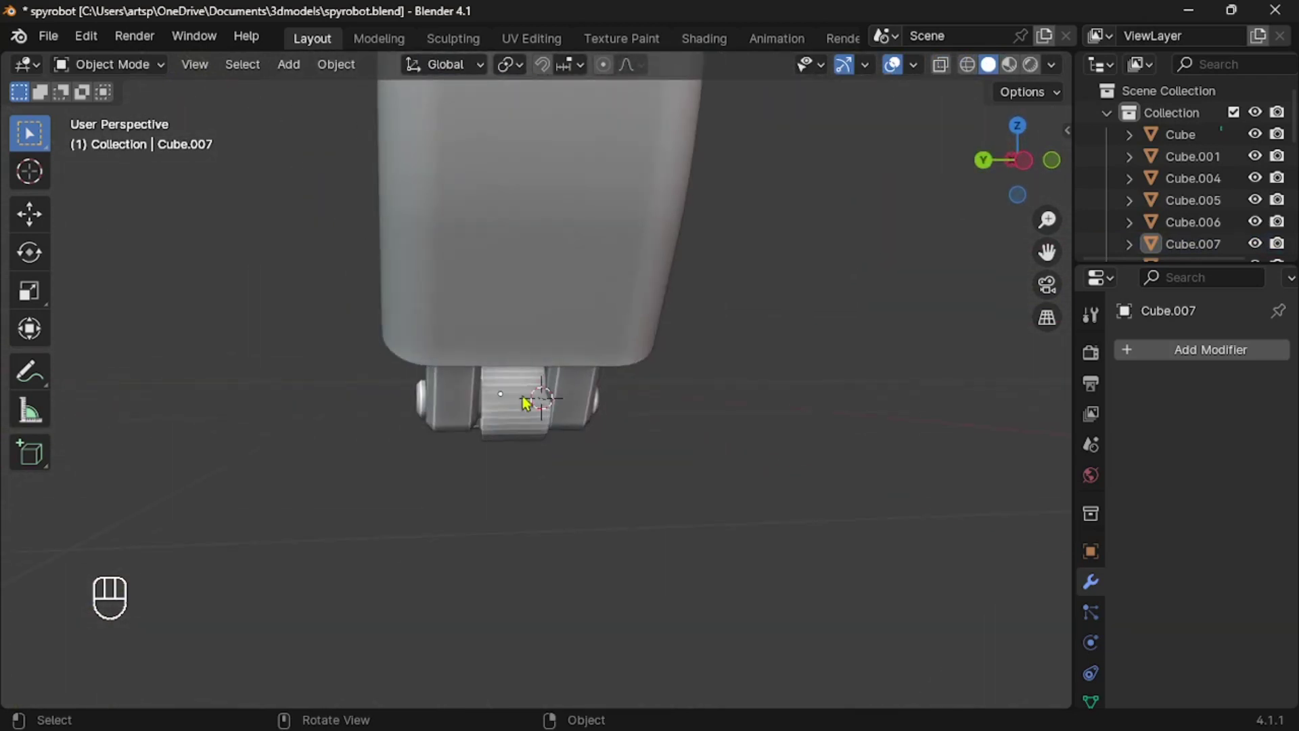
pyautogui.rightClick(526, 403)
pyautogui.click(467, 322)
pyautogui.moveTo(589, 551); pyautogui.dragTo(588, 554, button='middle')
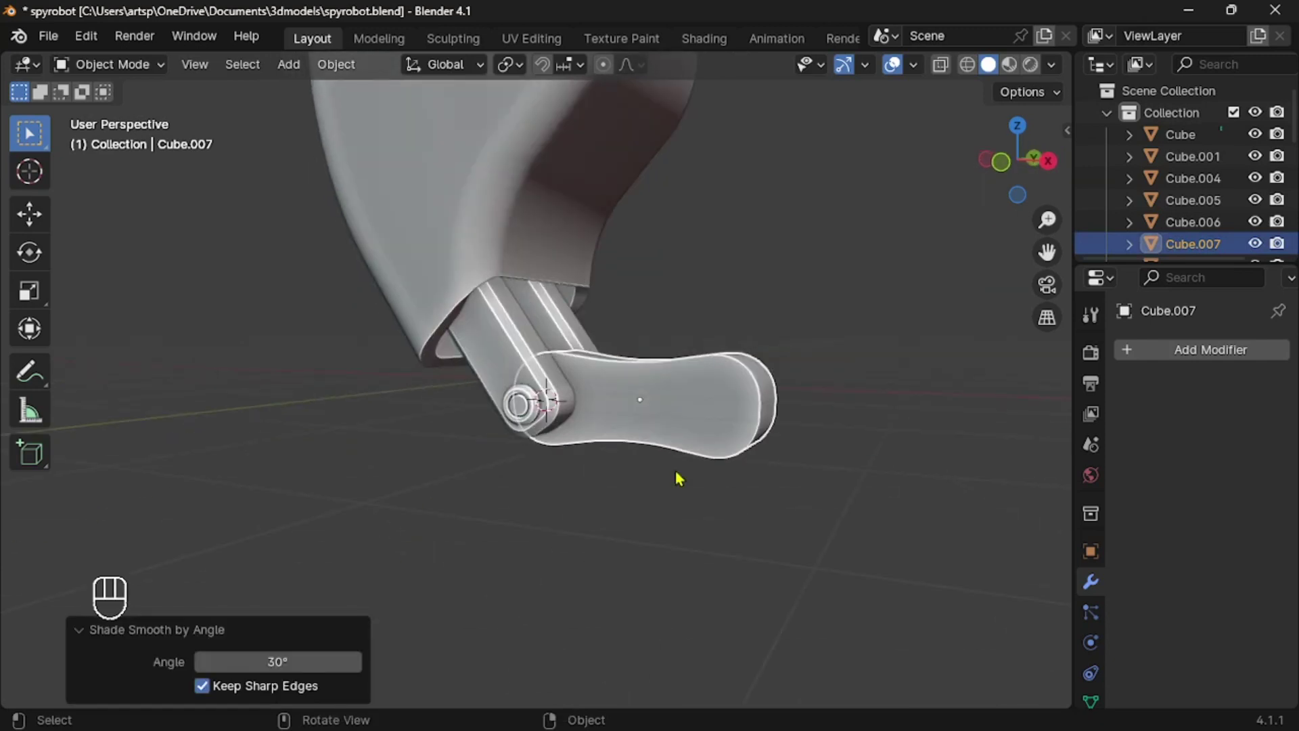
# Cut a circular hole in the link's free end in front view using a Difference cut with a Circle shape
pyautogui.press('KP_3')
pyautogui.press('KP_1')
pyautogui.scroll(3, 675, 472)
pyautogui.keyDown('shift'); pyautogui.moveTo(675, 472); pyautogui.dragTo(387, 420, button='middle'); pyautogui.keyUp('shift')
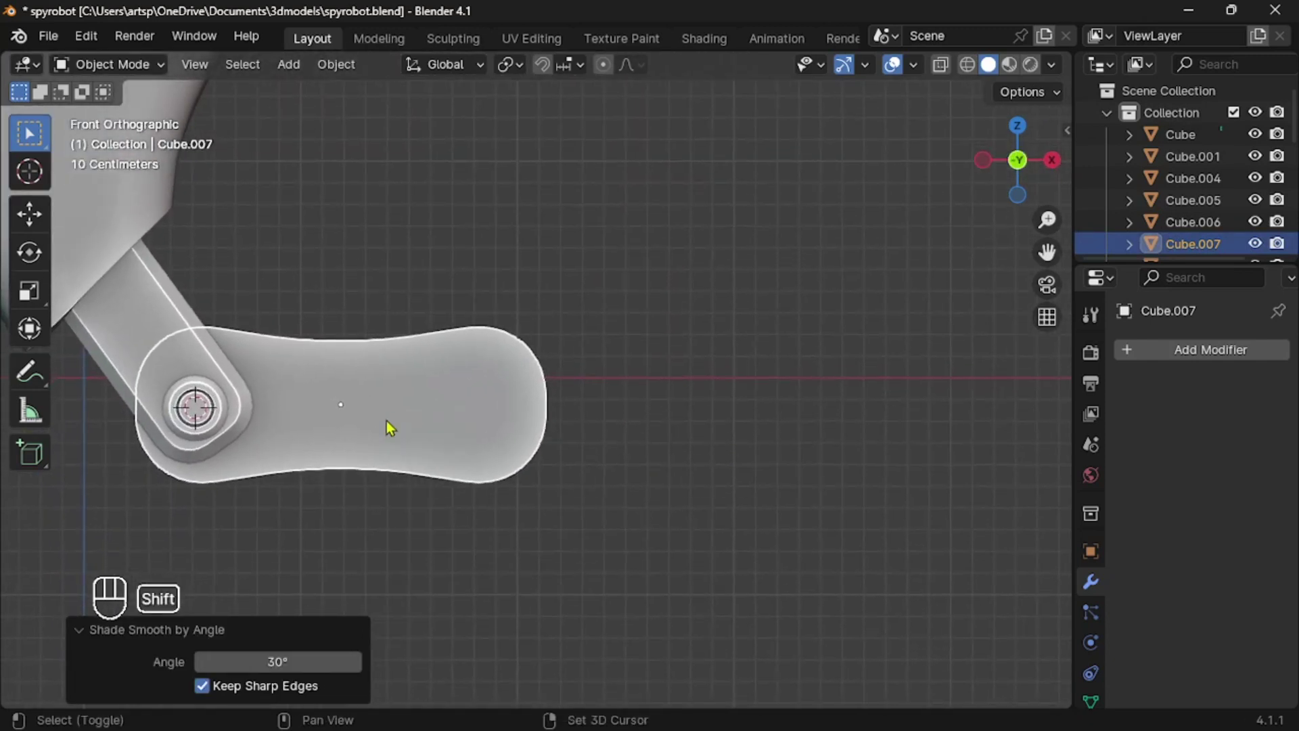
pyautogui.hotkey('shift', 'ctrl', 'x')
pyautogui.press('space')
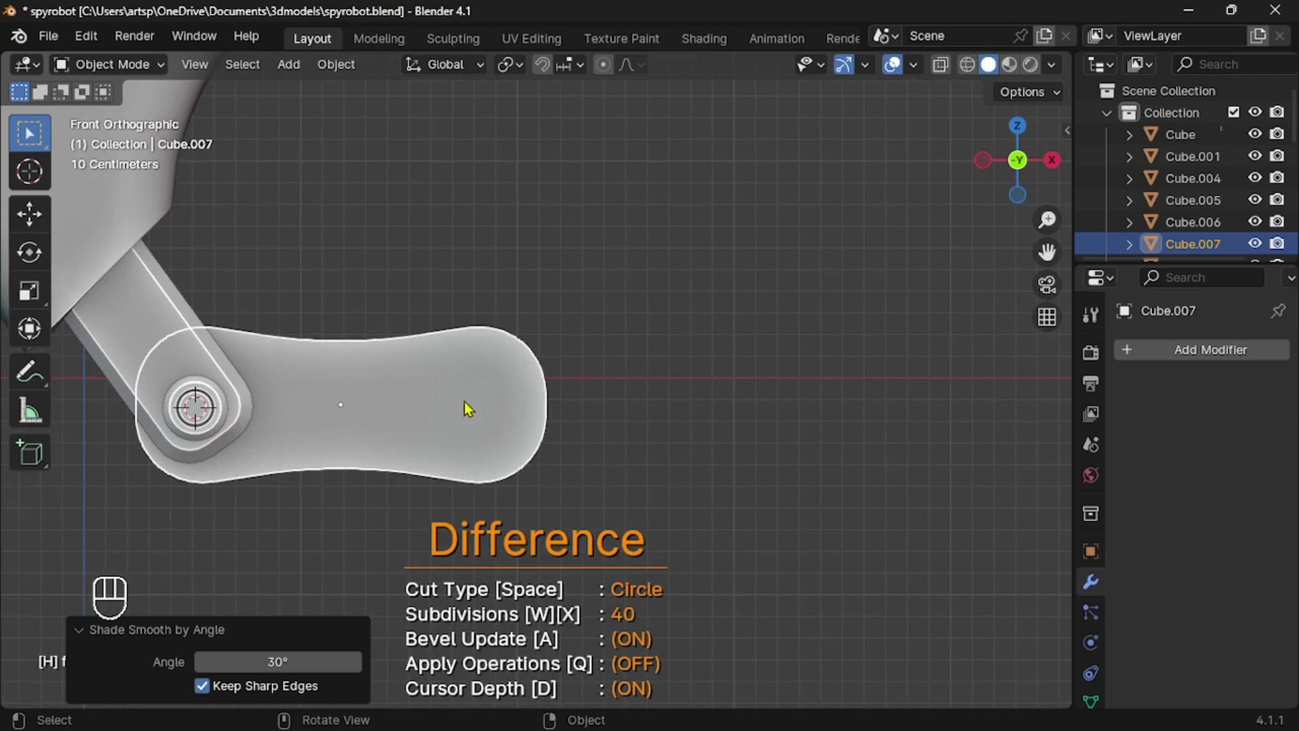
pyautogui.moveTo(464, 402); pyautogui.dragTo(512, 410)
pyautogui.moveTo(513, 409); pyautogui.dragTo(514, 409, button='middle')
pyautogui.click(438, 448)
# Move the circle cutter about 1.955 m along Y through the link's full thickness, and put it in the cutter collection
pyautogui.moveTo(438, 448); pyautogui.dragTo(435, 455, button='middle')
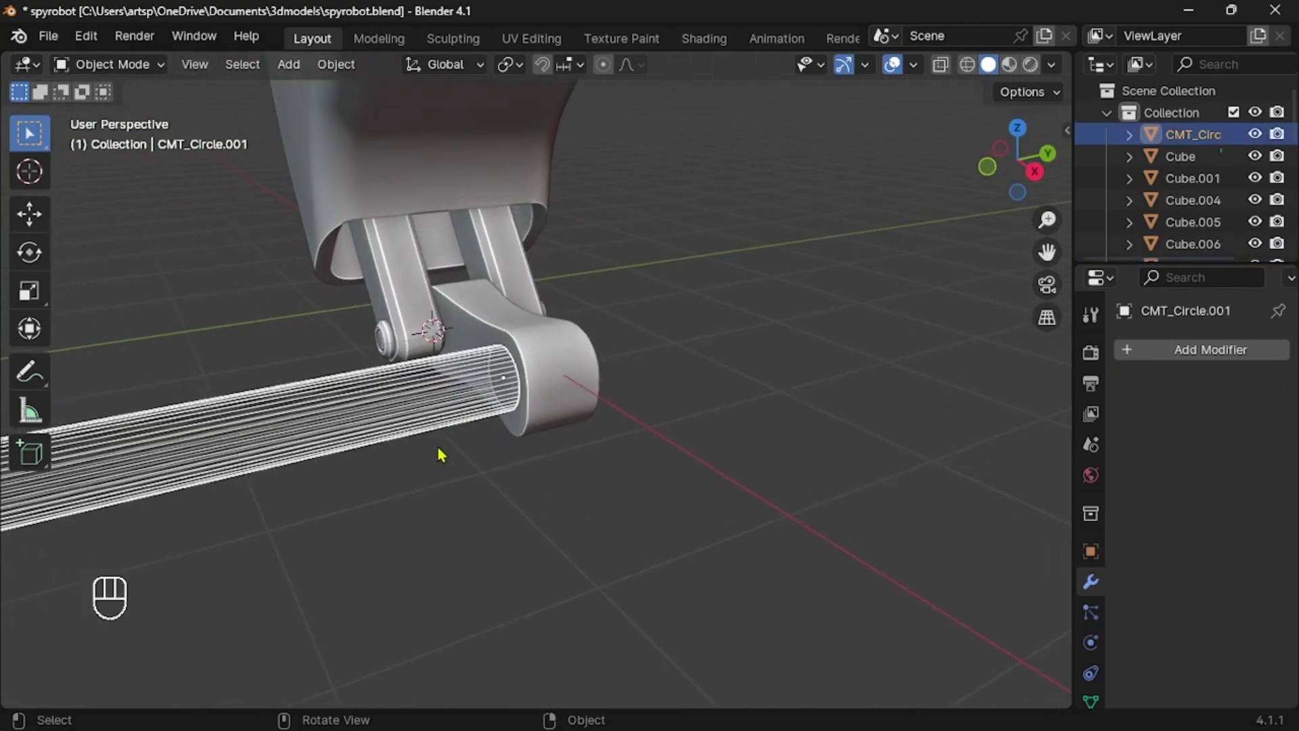
pyautogui.press('g')
pyautogui.press('y')
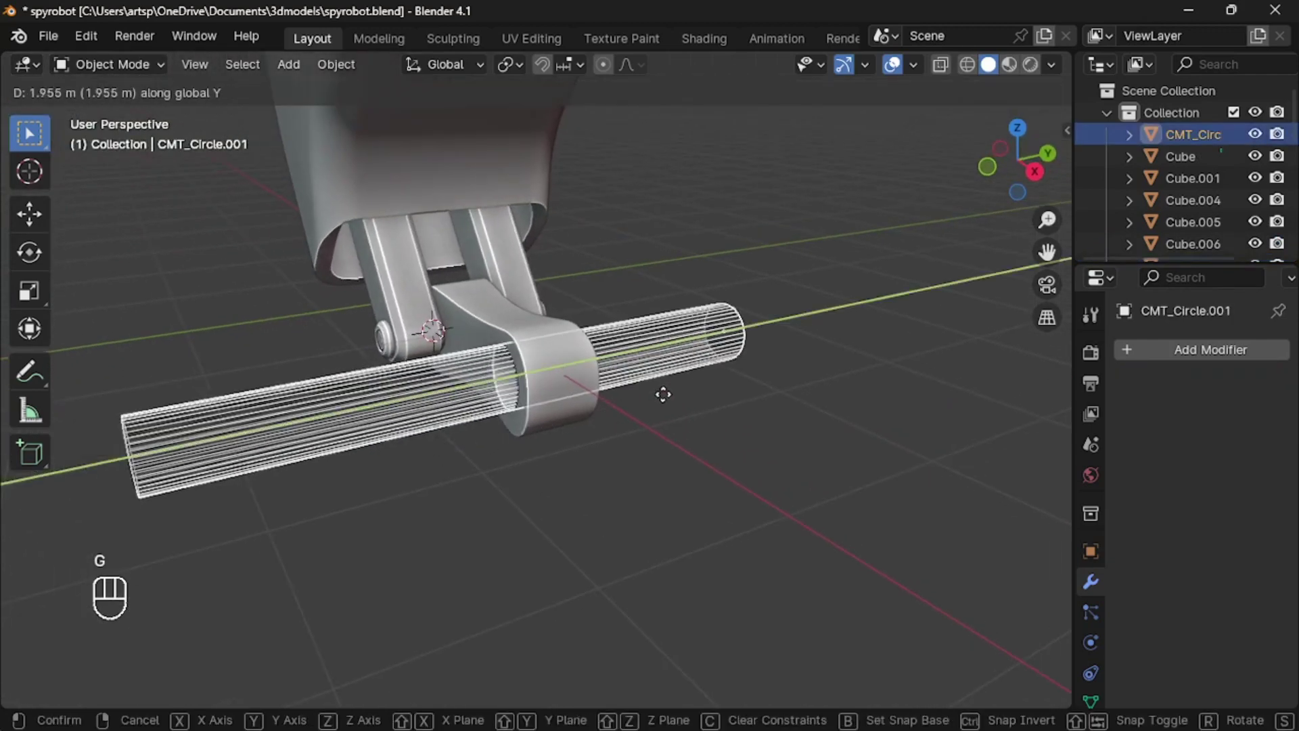
pyautogui.click(665, 401)
pyautogui.press('m')
pyautogui.click(666, 403)
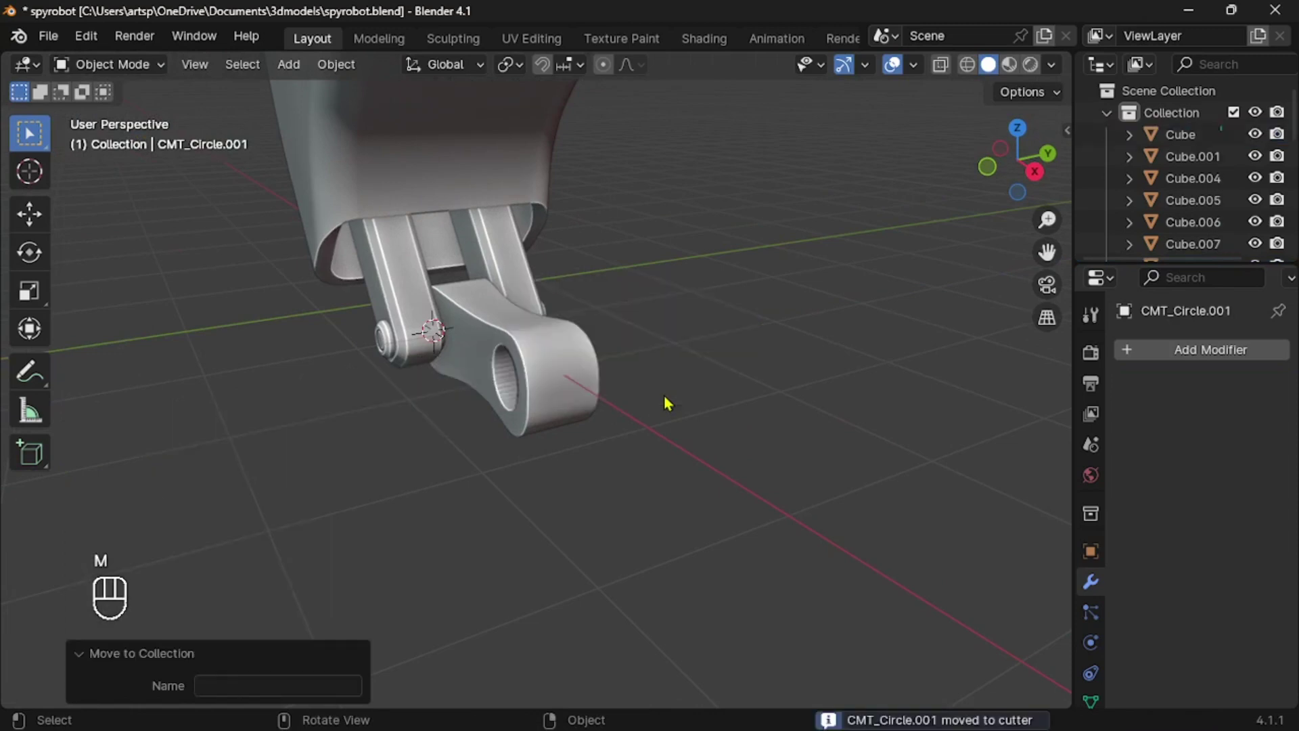
# Add a centred loop cut around the lower link and bevel it to 0.125 m with 1 segment
pyautogui.scroll(-1, 666, 402)
pyautogui.scroll(4, 666, 402)
pyautogui.moveTo(666, 402); pyautogui.dragTo(492, 503, button='middle')
pyautogui.press('KP_3')
pyautogui.click(476, 423)
pyautogui.scroll(-3, 490, 502)
pyautogui.scroll(4, 492, 503)
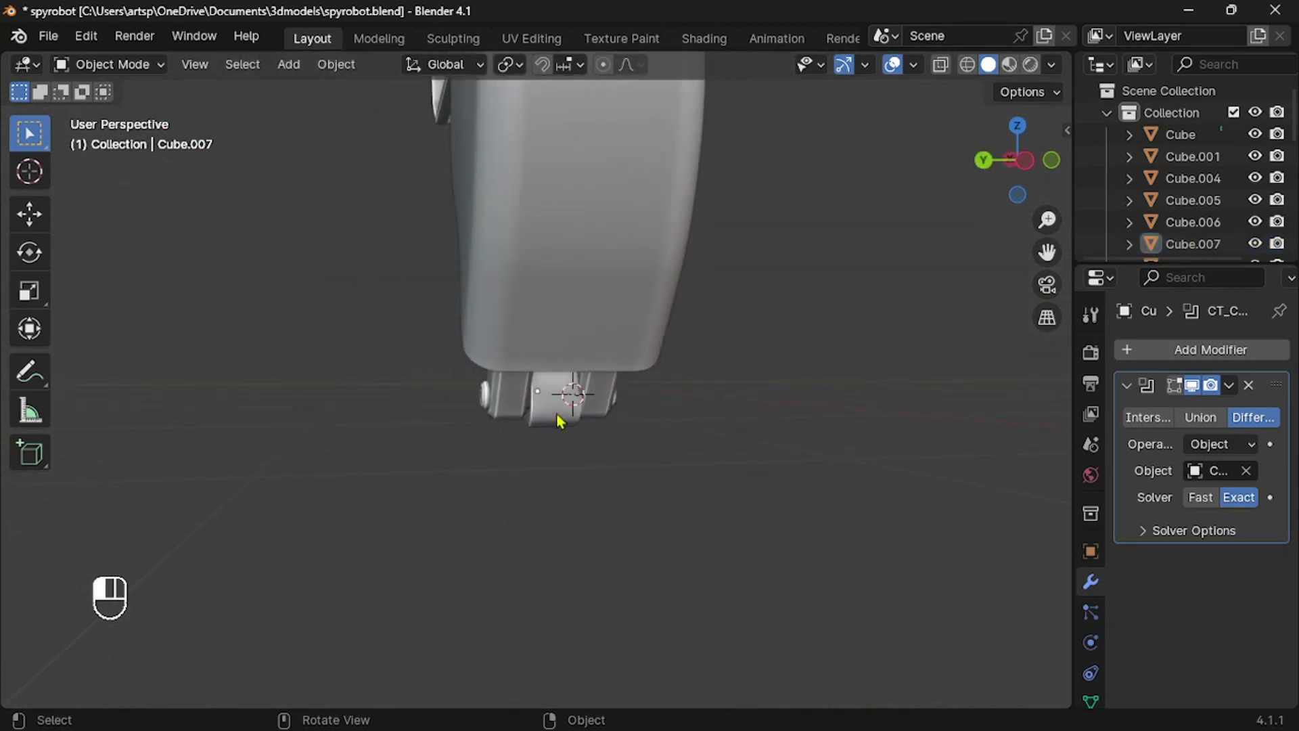
pyautogui.moveTo(560, 421); pyautogui.dragTo(565, 424, button='middle')
pyautogui.press('Tab')
pyautogui.hotkey('ctrl', 'r')
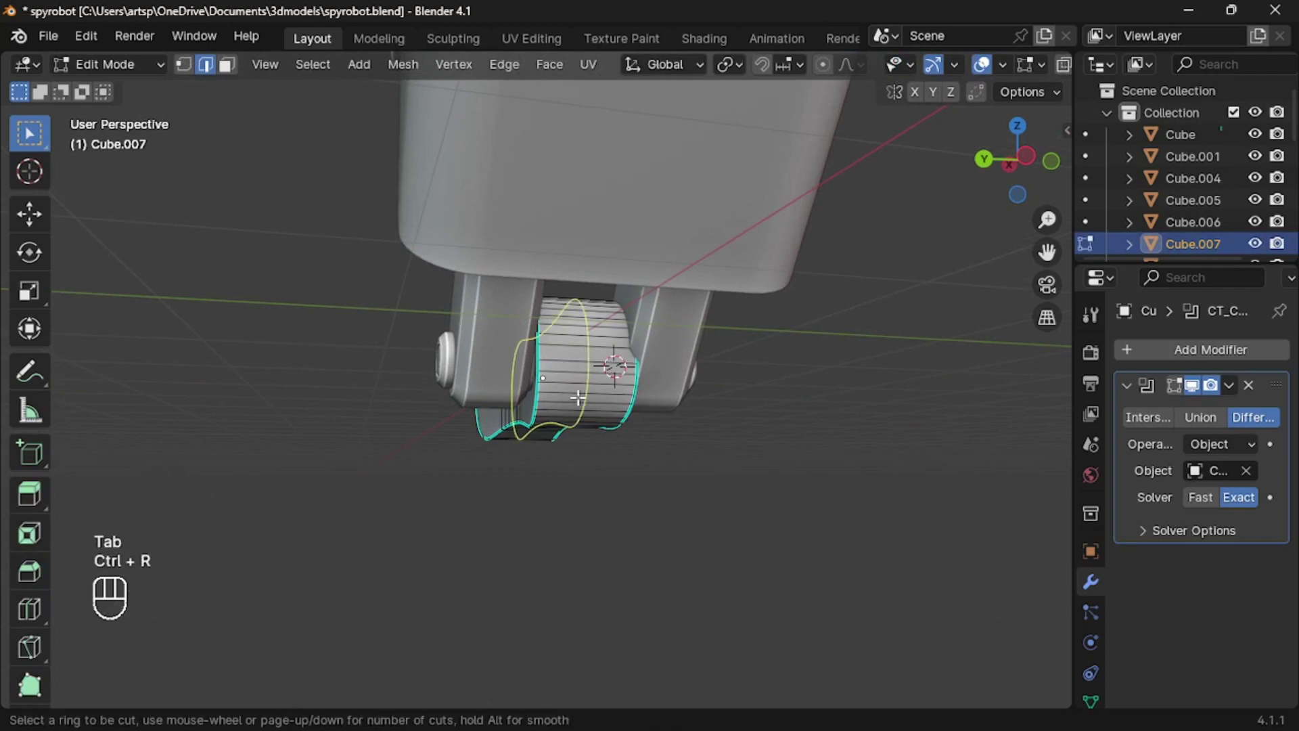
pyautogui.click(579, 398)
pyautogui.rightClick(582, 399)
pyautogui.hotkey('ctrl', 'b')
pyautogui.click(633, 398)
# Extrude the link's central band inward along normals by about 0.098 m and scale it along Y to about 0.6
pyautogui.moveTo(632, 398); pyautogui.dragTo(633, 398, button='middle')
pyautogui.hotkey('alt', 'e')
pyautogui.click(625, 405)
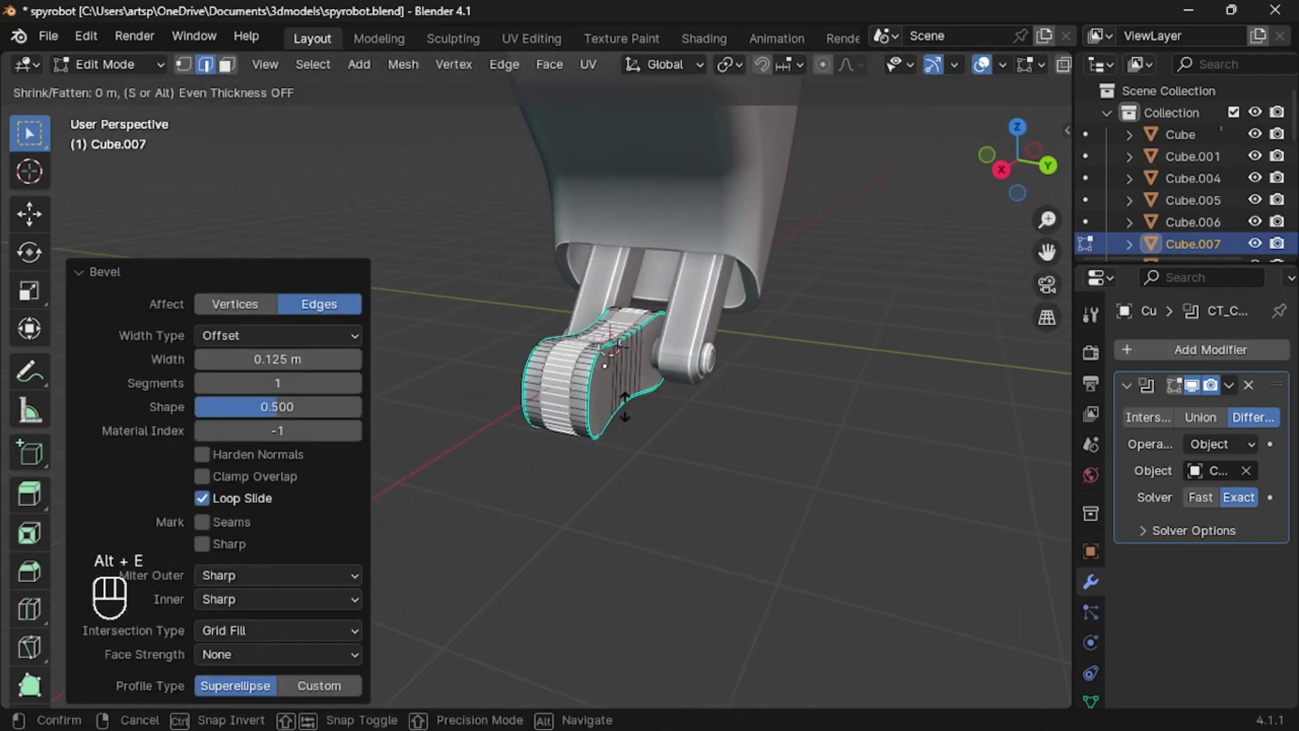
pyautogui.click(626, 400)
pyautogui.scroll(2, 626, 399)
pyautogui.press('s')
pyautogui.press('y')
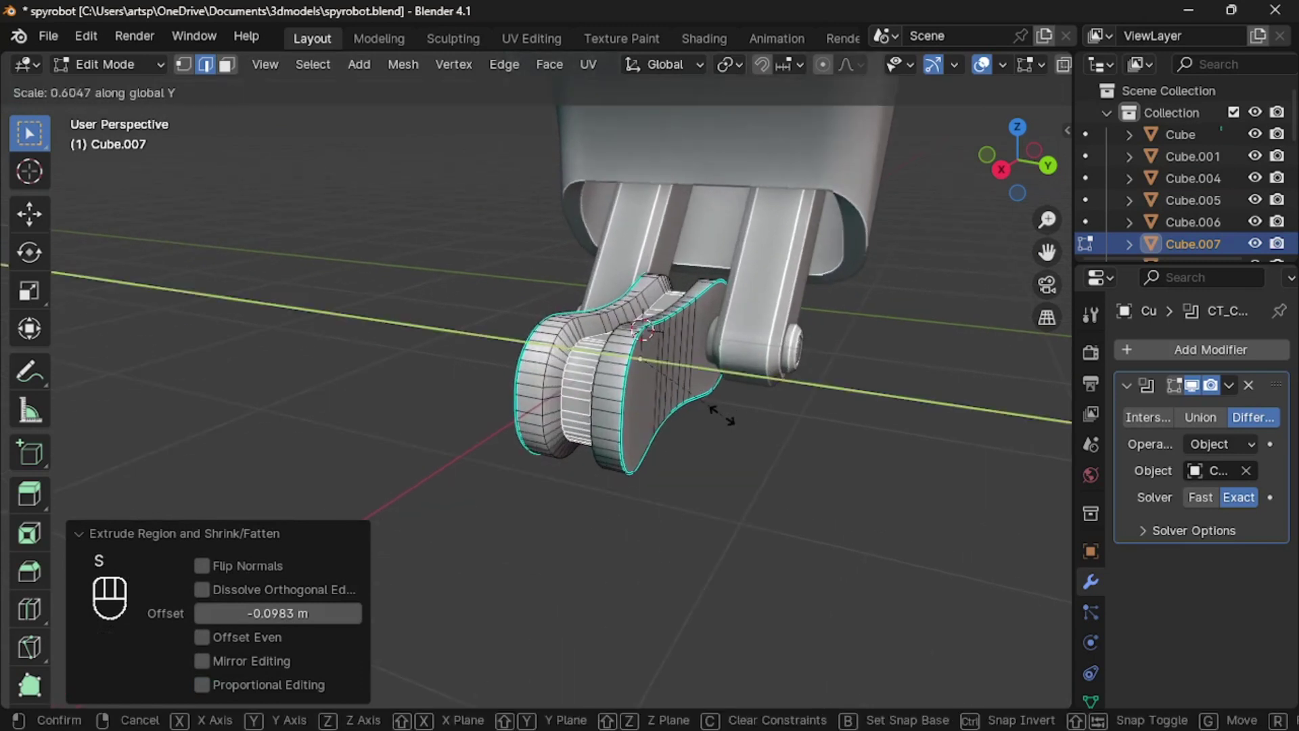
pyautogui.click(721, 414)
# Mark the two outer rim edge loops of the link's central groove as sharp
pyautogui.keyDown('alt'); pyautogui.keyDown('shift'); pyautogui.click(606, 353); pyautogui.keyUp('shift'); pyautogui.keyUp('alt')
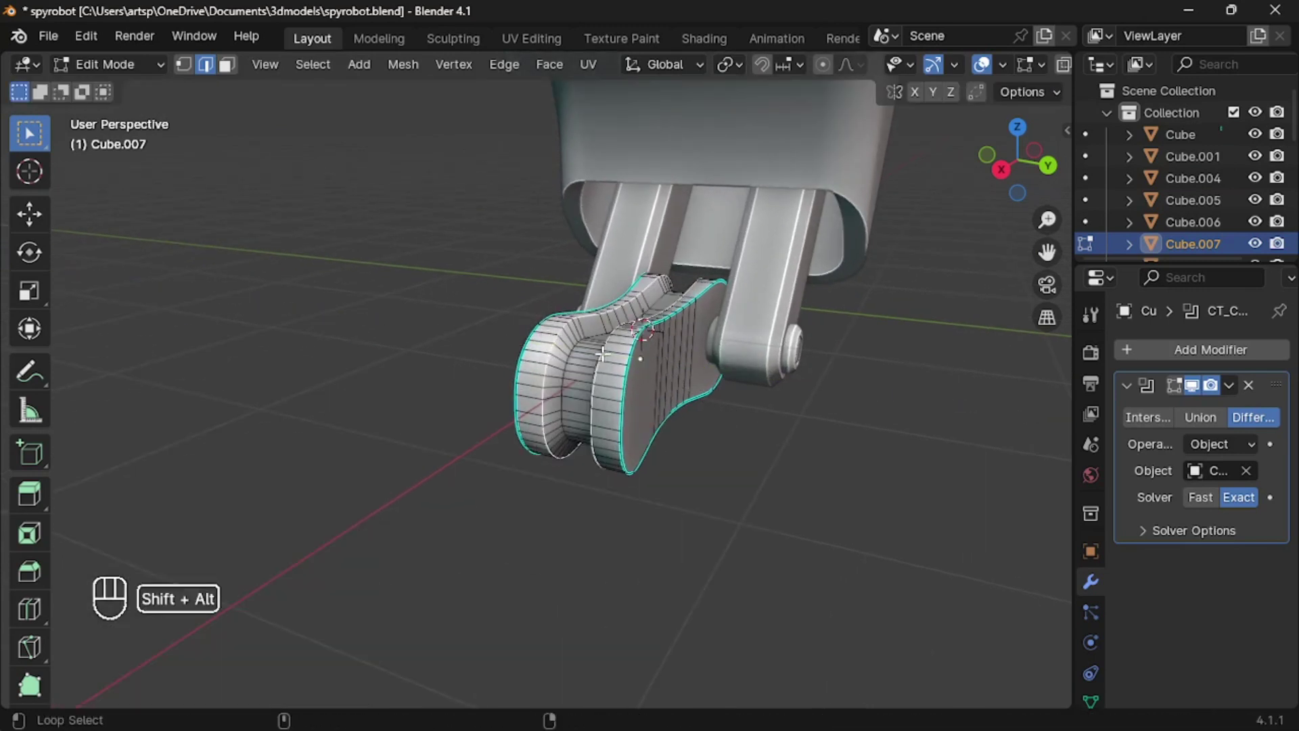
pyautogui.hotkey('ctrl', 'e')
pyautogui.click(545, 534)
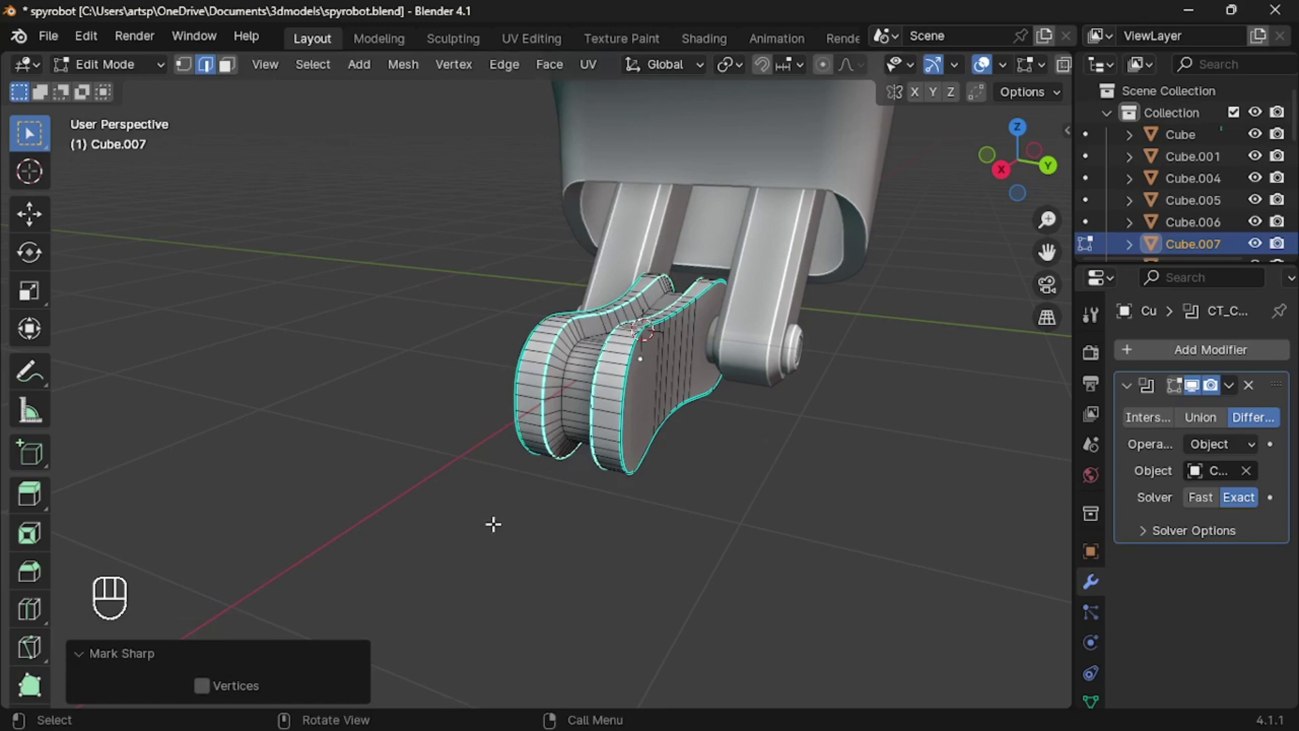
pyautogui.scroll(-2, 545, 409)
pyautogui.press('Tab')
# Mark the inner edge loops at the groove's floor as sharp, leave mesh editing and deselect the link
pyautogui.press('Tab')
pyautogui.scroll(2, 566, 397)
pyautogui.keyDown('alt'); pyautogui.keyDown('shift'); pyautogui.click(571, 370); pyautogui.keyUp('shift'); pyautogui.keyUp('alt')
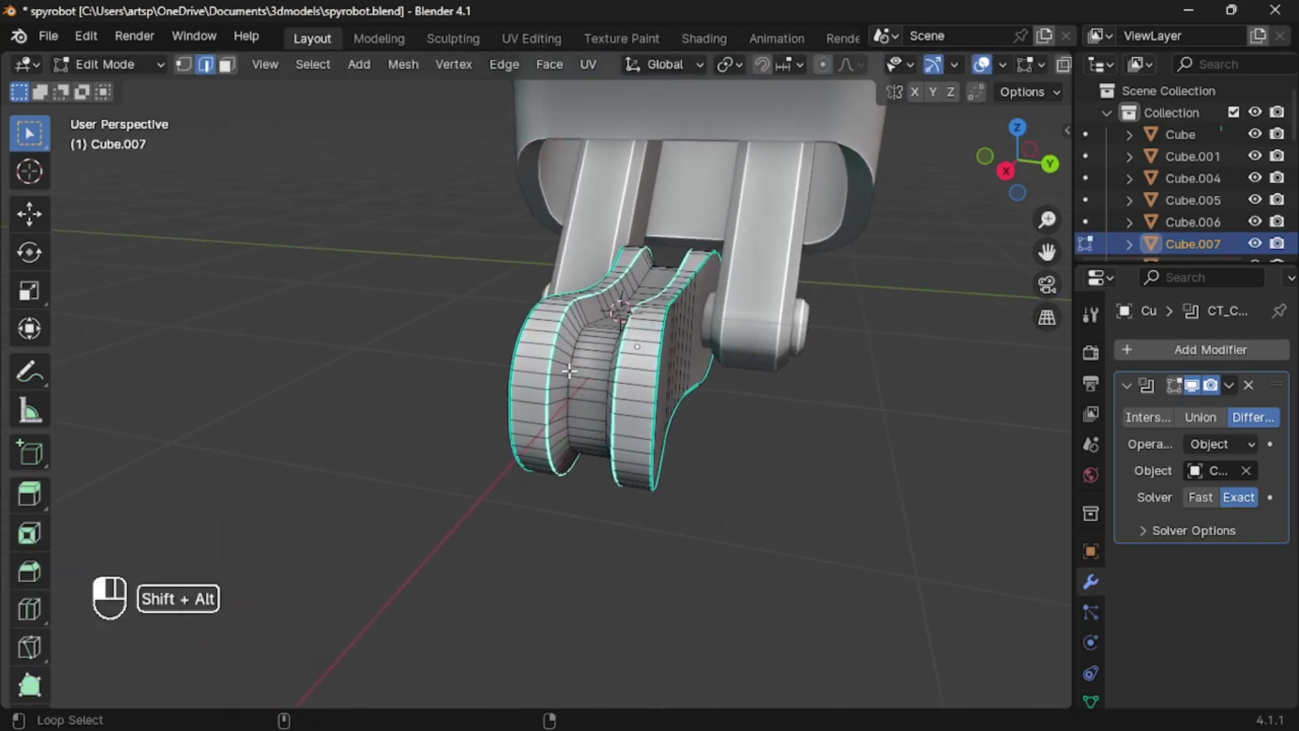
pyautogui.moveTo(570, 370); pyautogui.dragTo(628, 372, button='middle')
pyautogui.rightClick(606, 368)
pyautogui.click(541, 535)
pyautogui.press('Tab')
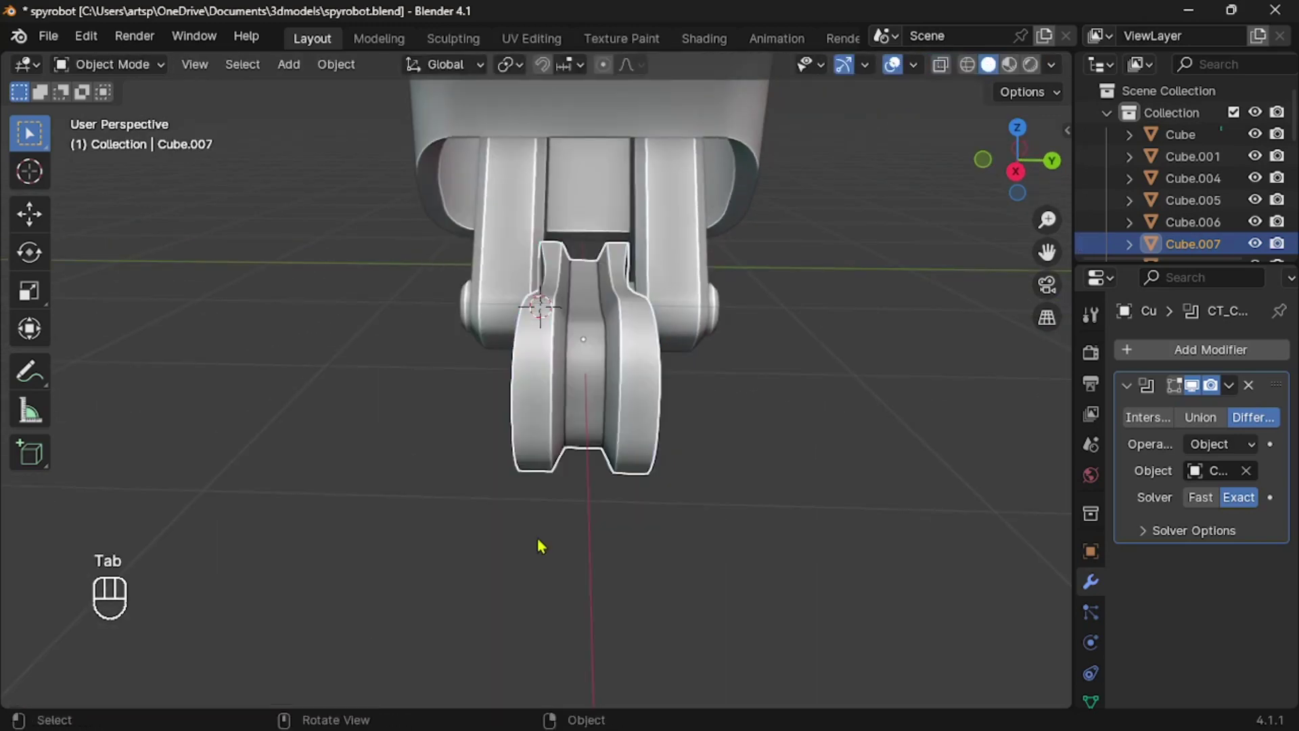
pyautogui.moveTo(537, 539); pyautogui.dragTo(700, 539, button='middle')
pyautogui.click(538, 539)
# In front view, duplicate the pivot pin and move the copy about 1.233 m along X to the link's end hole
pyautogui.scroll(-3, 538, 539)
pyautogui.press('KP_1')
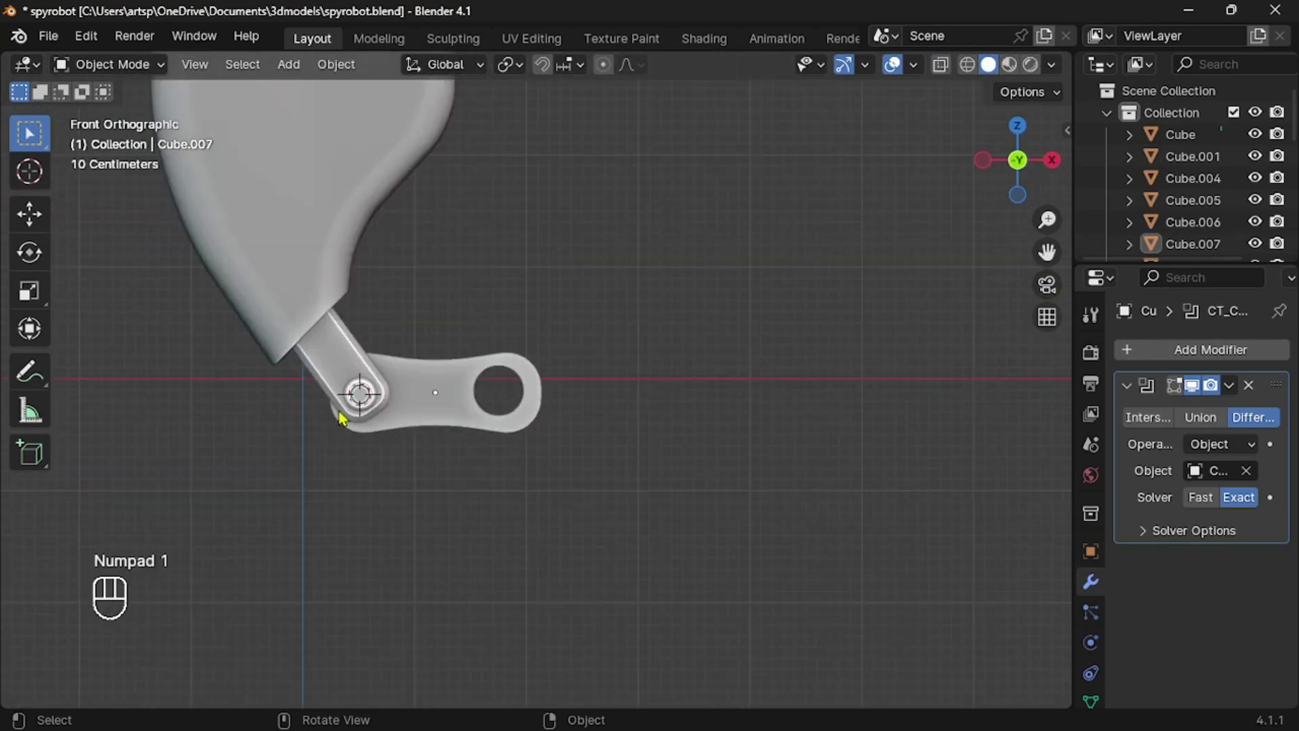
pyautogui.scroll(3, 298, 409)
pyautogui.click(264, 404)
pyautogui.hotkey('shift', 'd')
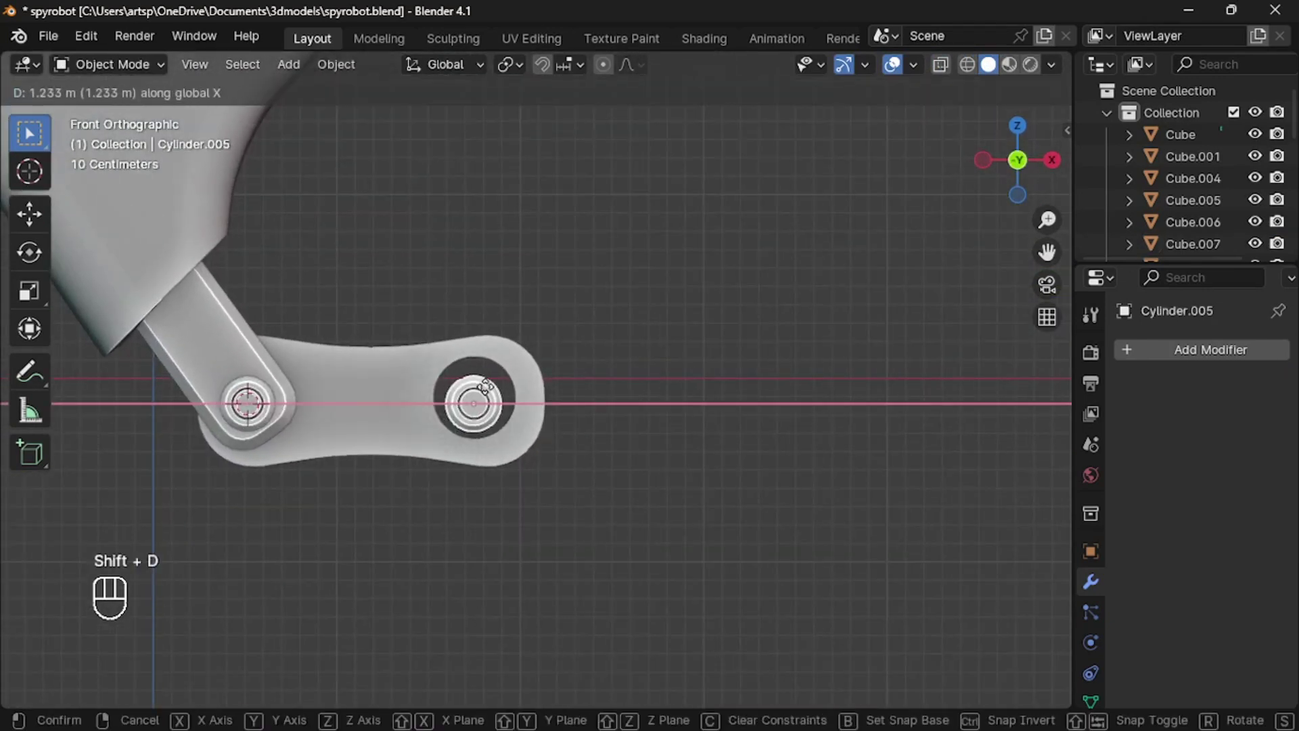
pyautogui.click(478, 393)
# Centre the copied pin in the hole by moving it up about 0.04 m along Z and 0.007 m along X
pyautogui.press('g')
pyautogui.press('z')
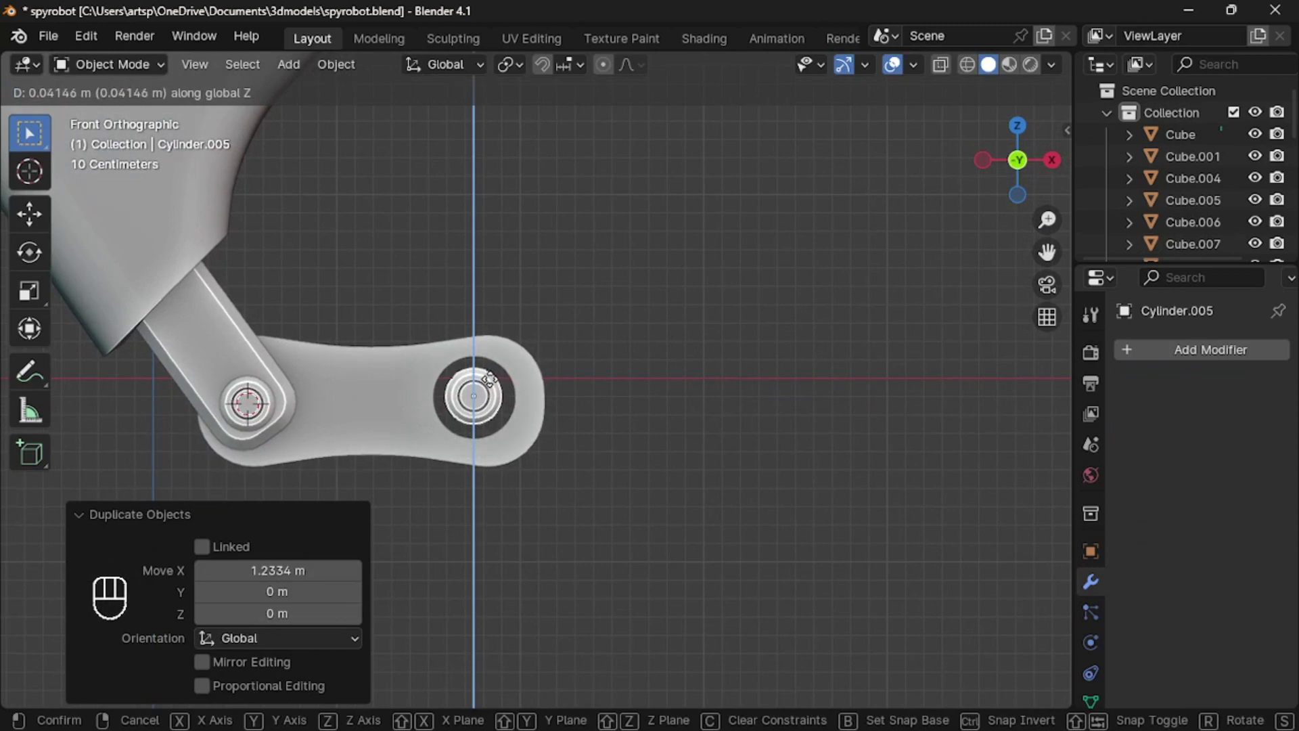
pyautogui.click(488, 377)
pyautogui.press('g')
pyautogui.press('x')
pyautogui.click(500, 377)
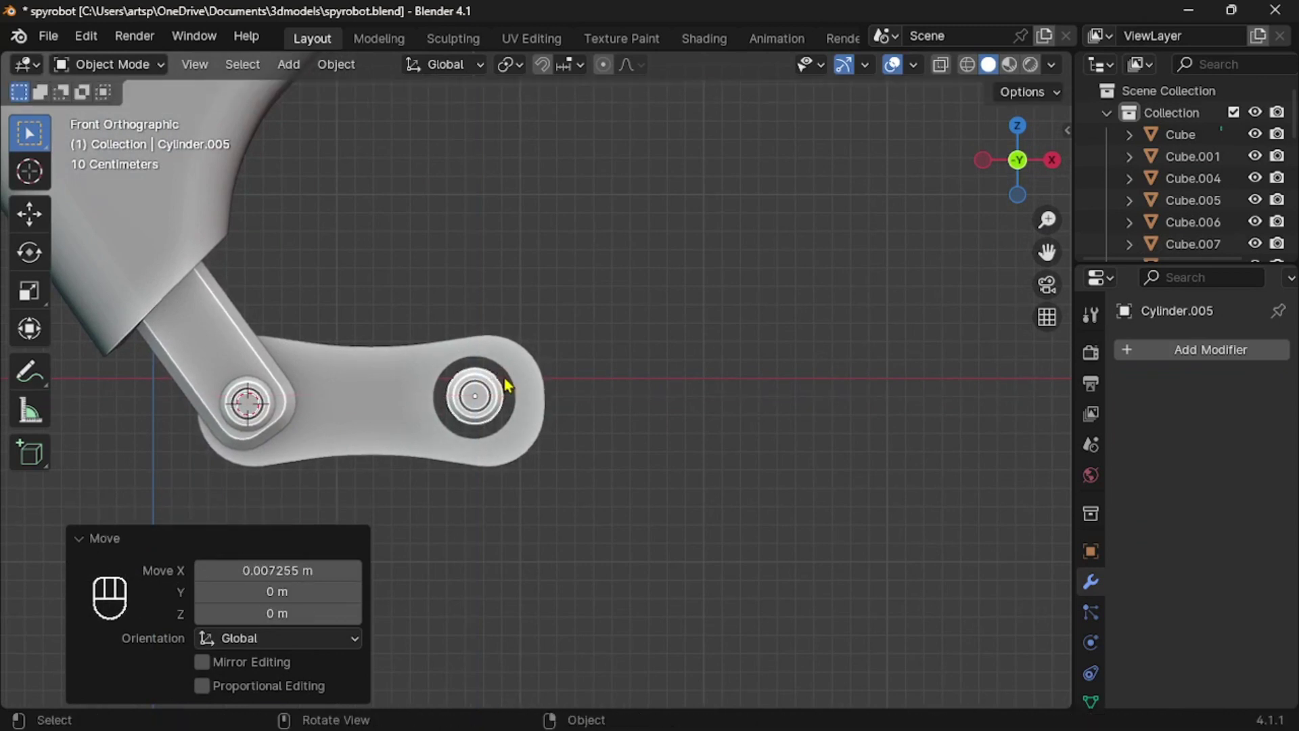
# Scale the copied pin up uniformly by 1.426 to fill the hole, and shorten it along Y by a factor of 0.326
pyautogui.press('s')
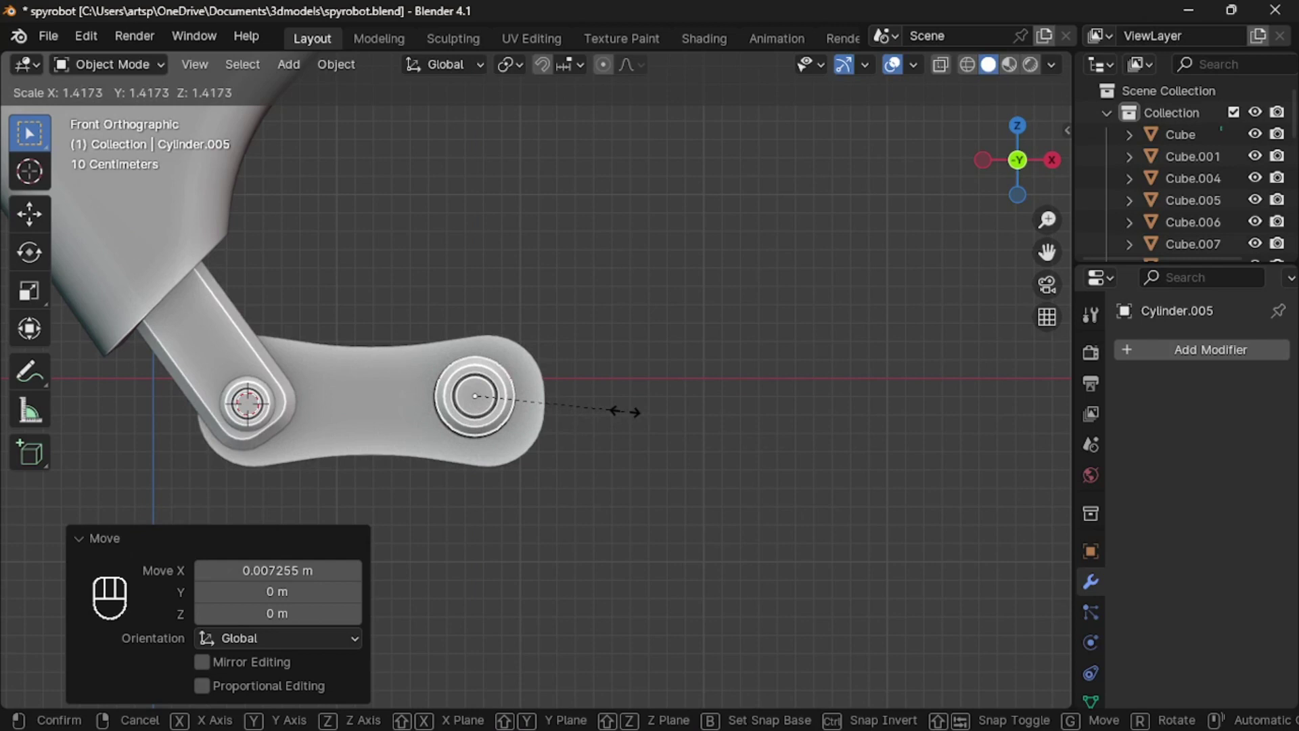
pyautogui.click(627, 411)
pyautogui.moveTo(627, 411); pyautogui.dragTo(845, 365, button='middle')
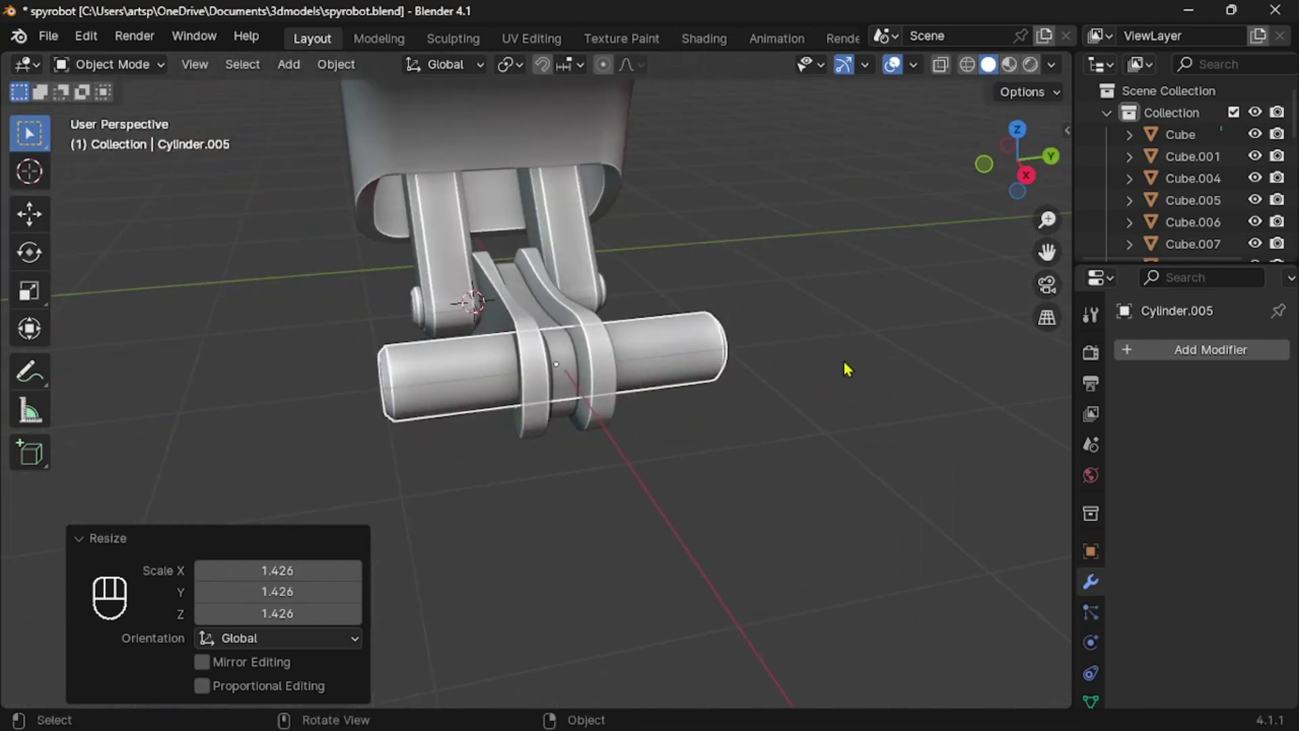
pyautogui.press('s')
pyautogui.press('x')
pyautogui.press('y')
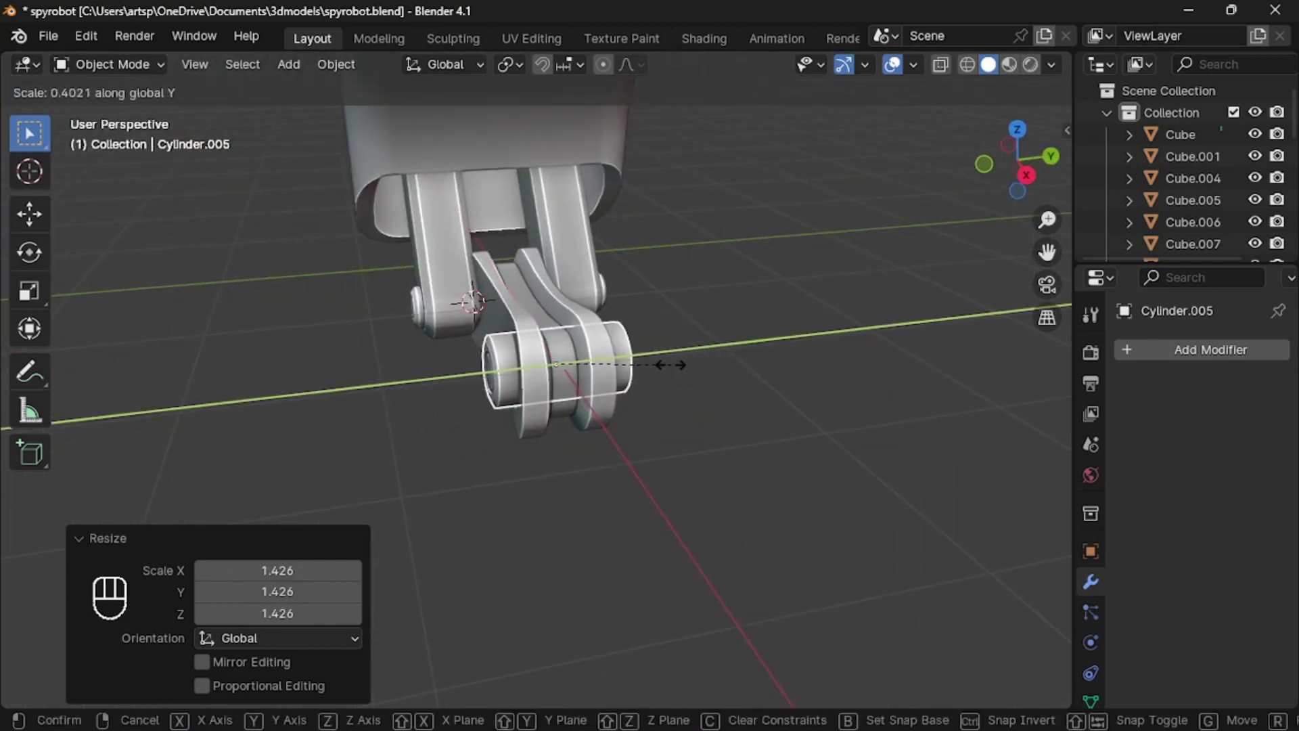
pyautogui.click(649, 365)
# Apply the scale of the copied pin
pyautogui.scroll(6, 649, 371)
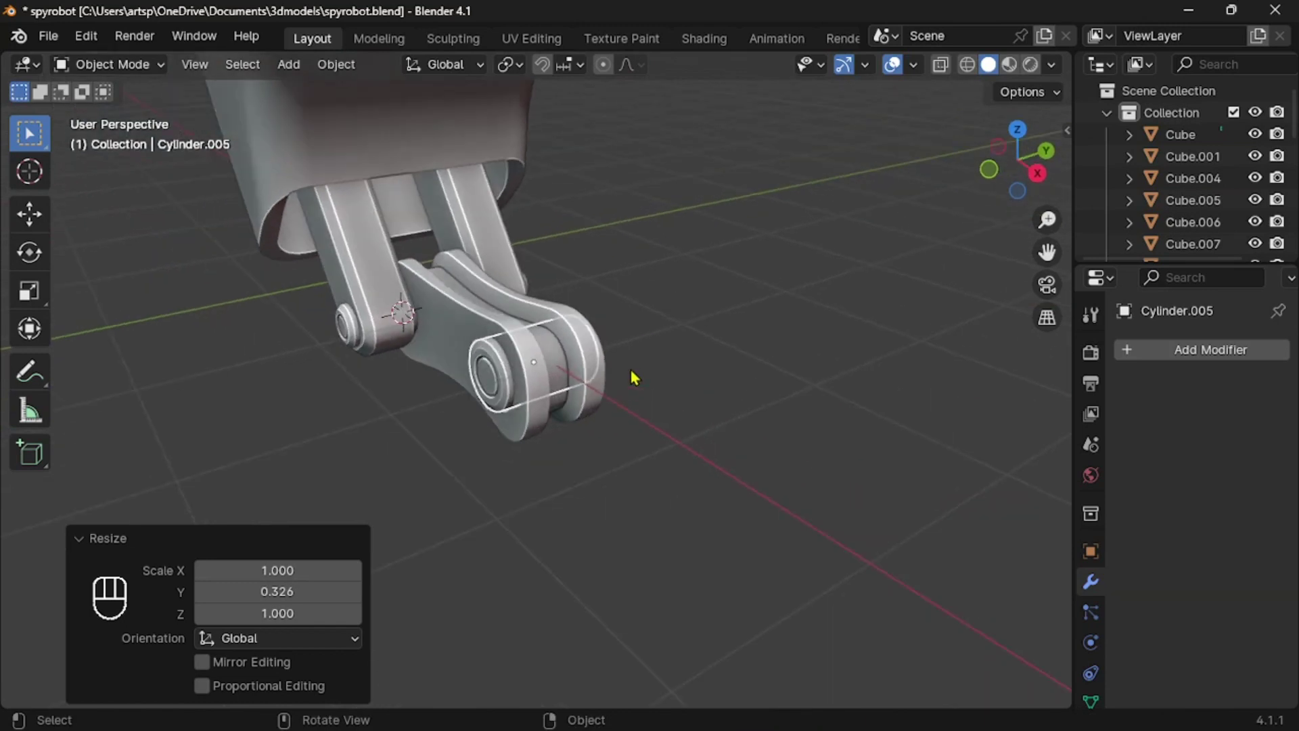
pyautogui.hotkey('ctrl', 'a')
pyautogui.click(588, 377)
pyautogui.scroll(-1, 426, 397)
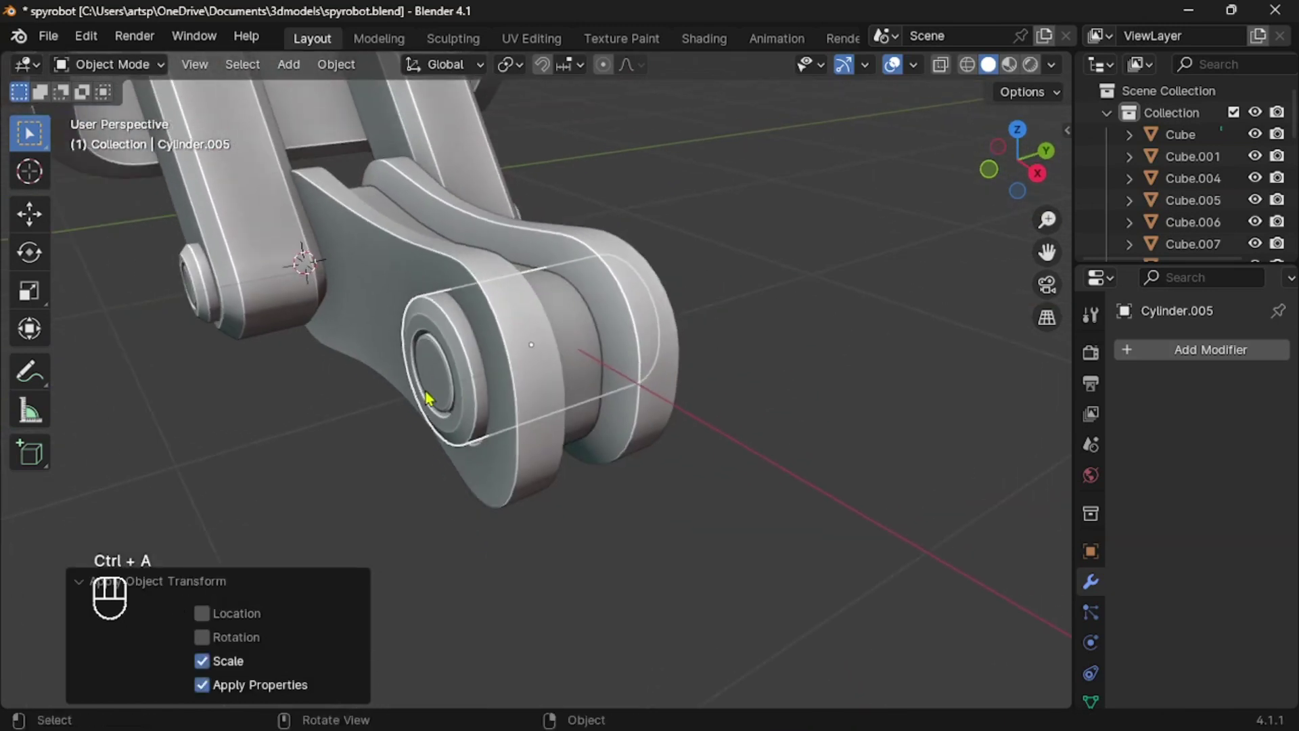
# Move the outer edge loop on each end of the copied pin inward along Y to taper the rims
pyautogui.press('Tab')
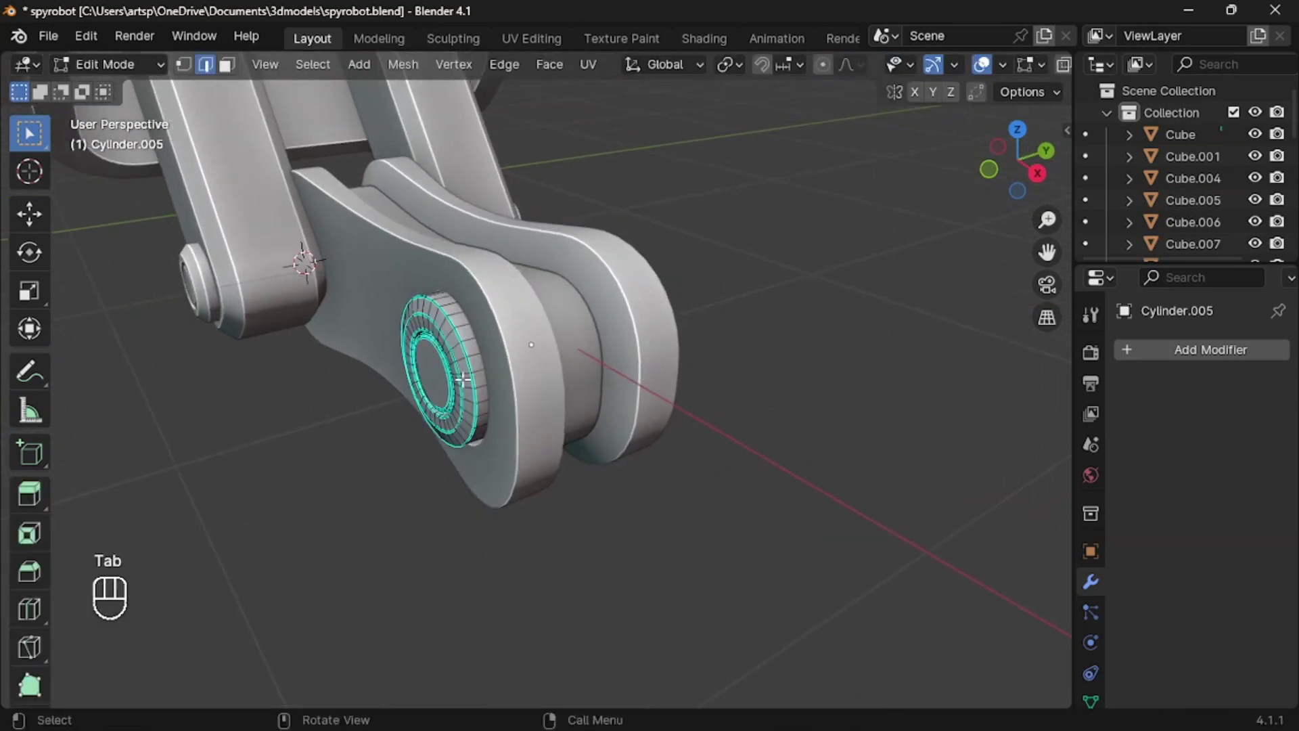
pyautogui.press('g')
pyautogui.press('y')
pyautogui.click(467, 338)
pyautogui.moveTo(466, 339); pyautogui.dragTo(771, 359, button='middle')
pyautogui.keyDown('alt'); pyautogui.click(786, 380); pyautogui.keyUp('alt')
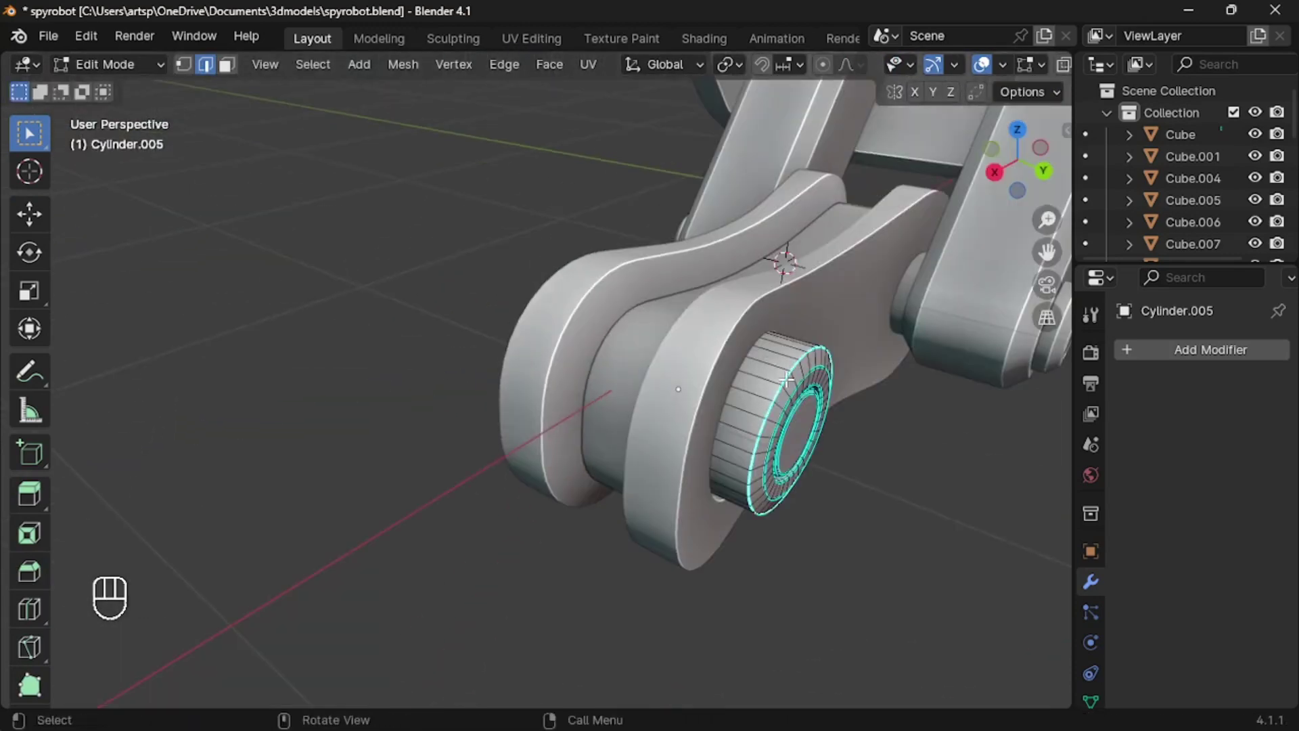
pyautogui.press('g')
pyautogui.press('y')
pyautogui.click(777, 377)
pyautogui.moveTo(710, 375); pyautogui.dragTo(900, 369, button='middle')
pyautogui.press('Tab')
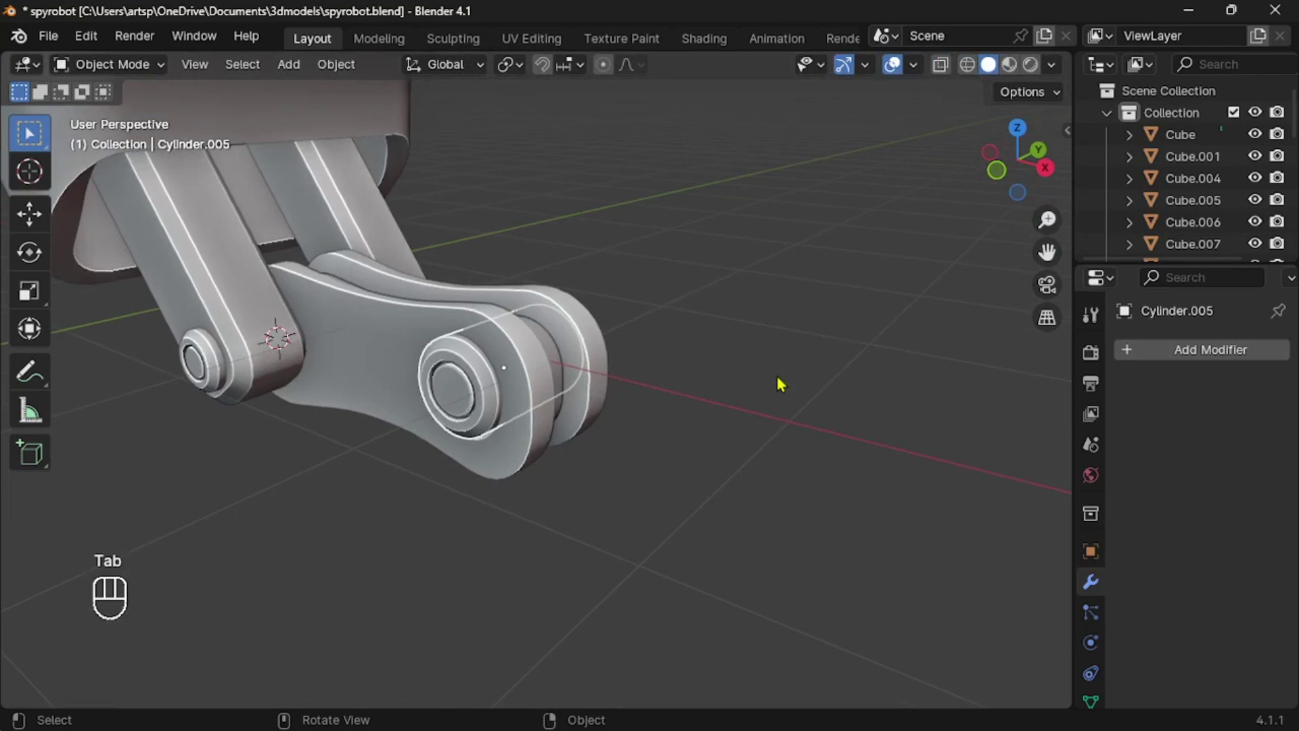
pyautogui.click(778, 377)
pyautogui.scroll(-5, 777, 377)
pyautogui.moveTo(777, 377); pyautogui.dragTo(839, 351, button='middle')
pyautogui.scroll(-4, 777, 377)
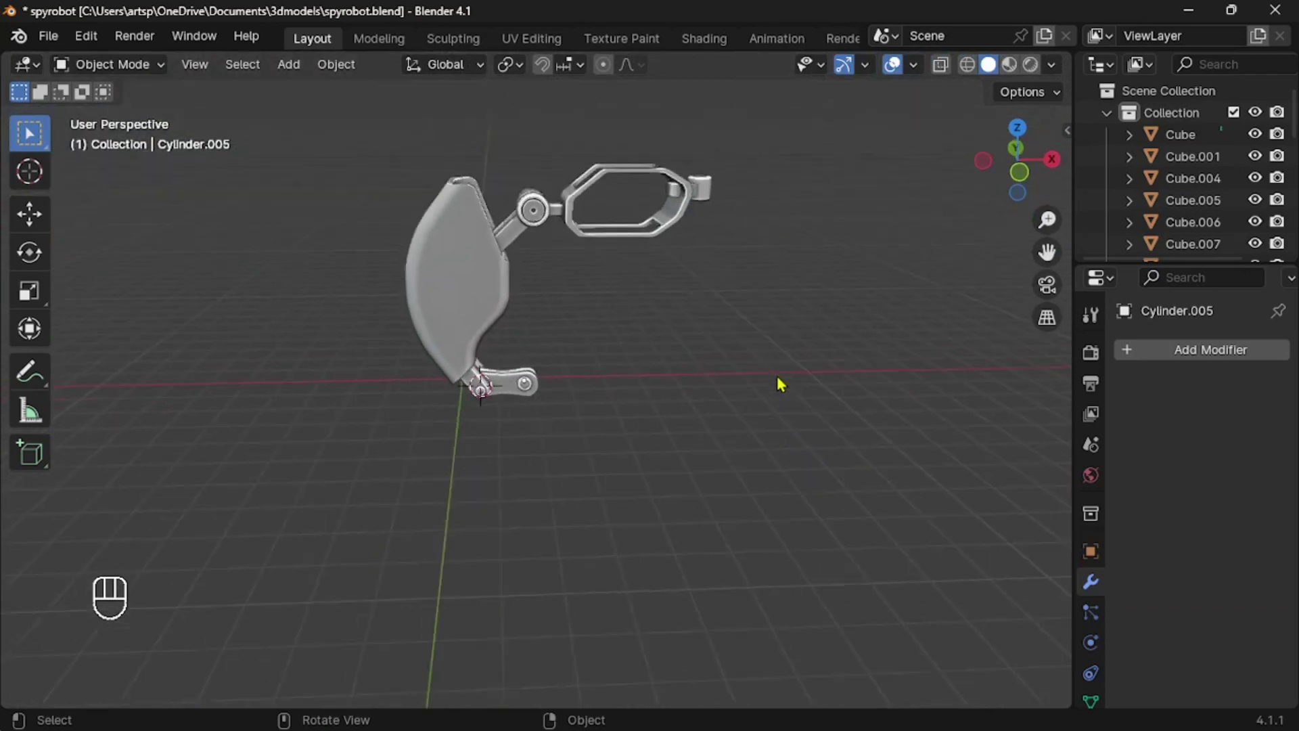
pyautogui.moveTo(781, 384); pyautogui.dragTo(776, 380, button='middle')
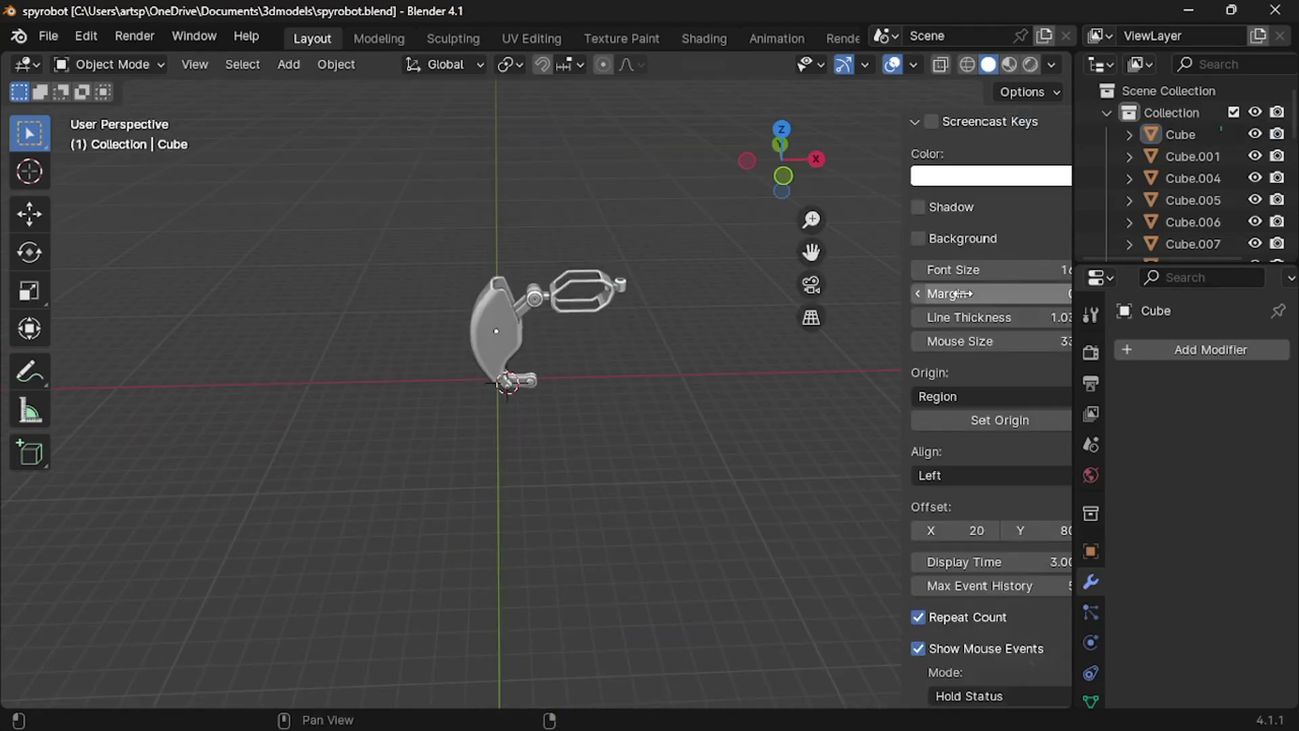
pyautogui.press('n')
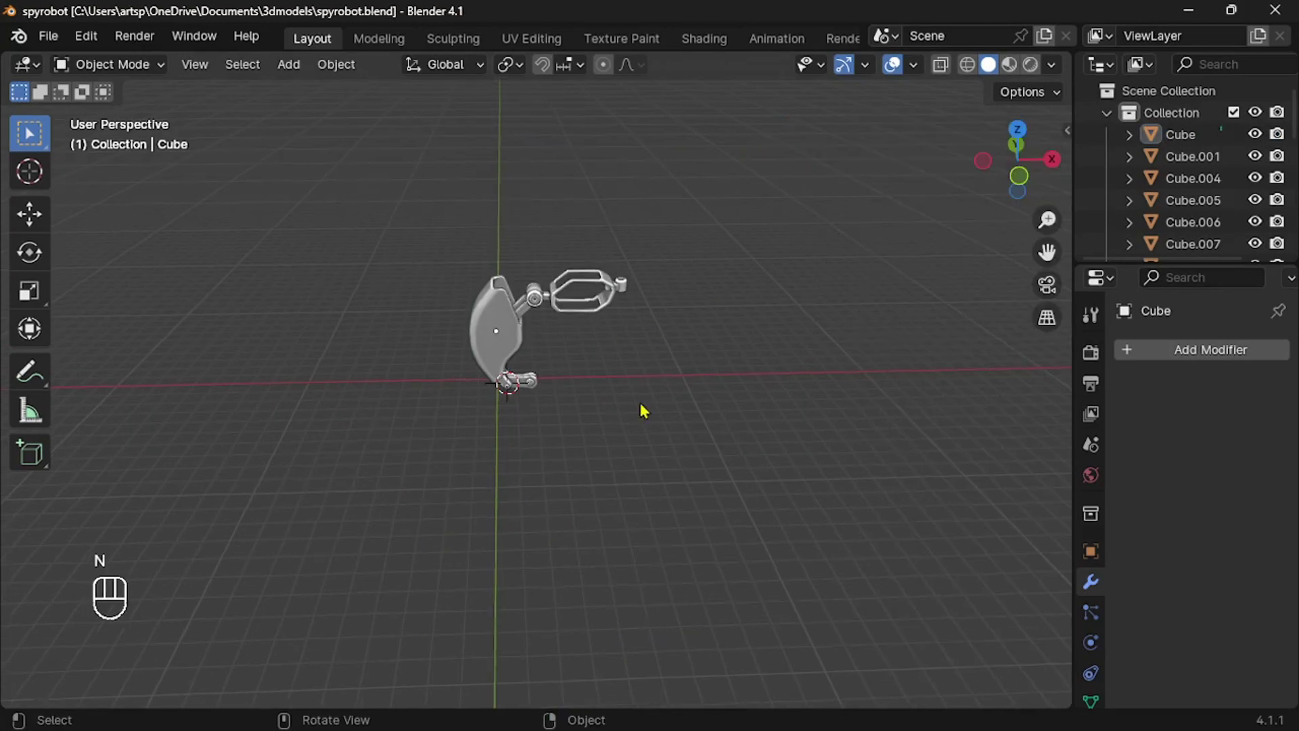
# Add a 2 m cube in front view and move it about 8.35 m along X and 5.8 m along Z
pyautogui.scroll(3, 643, 410)
pyautogui.press('KP_1')
pyautogui.keyDown('shift'); pyautogui.moveTo(867, 243); pyautogui.dragTo(672, 372, button='middle'); pyautogui.keyUp('shift')
pyautogui.hotkey('shift', 'a')
pyautogui.moveTo(542, 301)
pyautogui.click(646, 324)
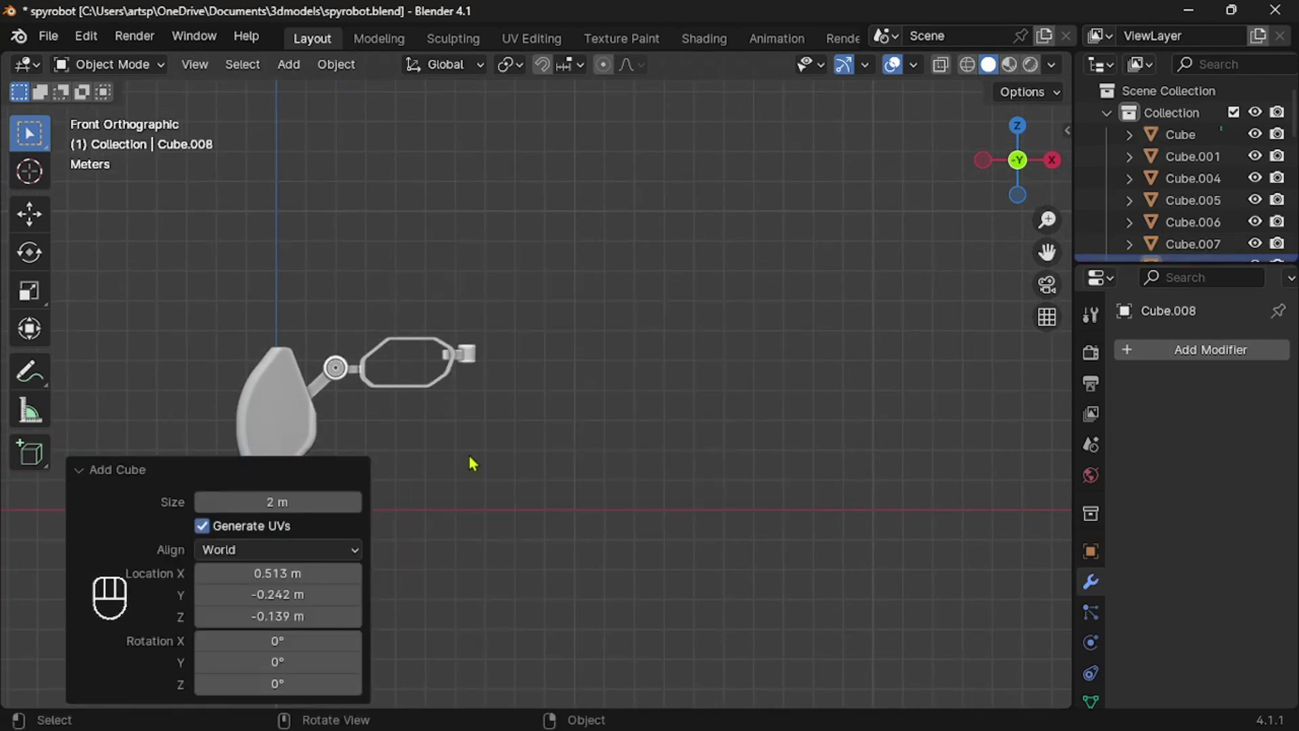
pyautogui.press('g')
pyautogui.click(543, 337)
# Enlarge the cube uniformly and move it about 0.67 m along X so it meets the end of the upper arm
pyautogui.press('s')
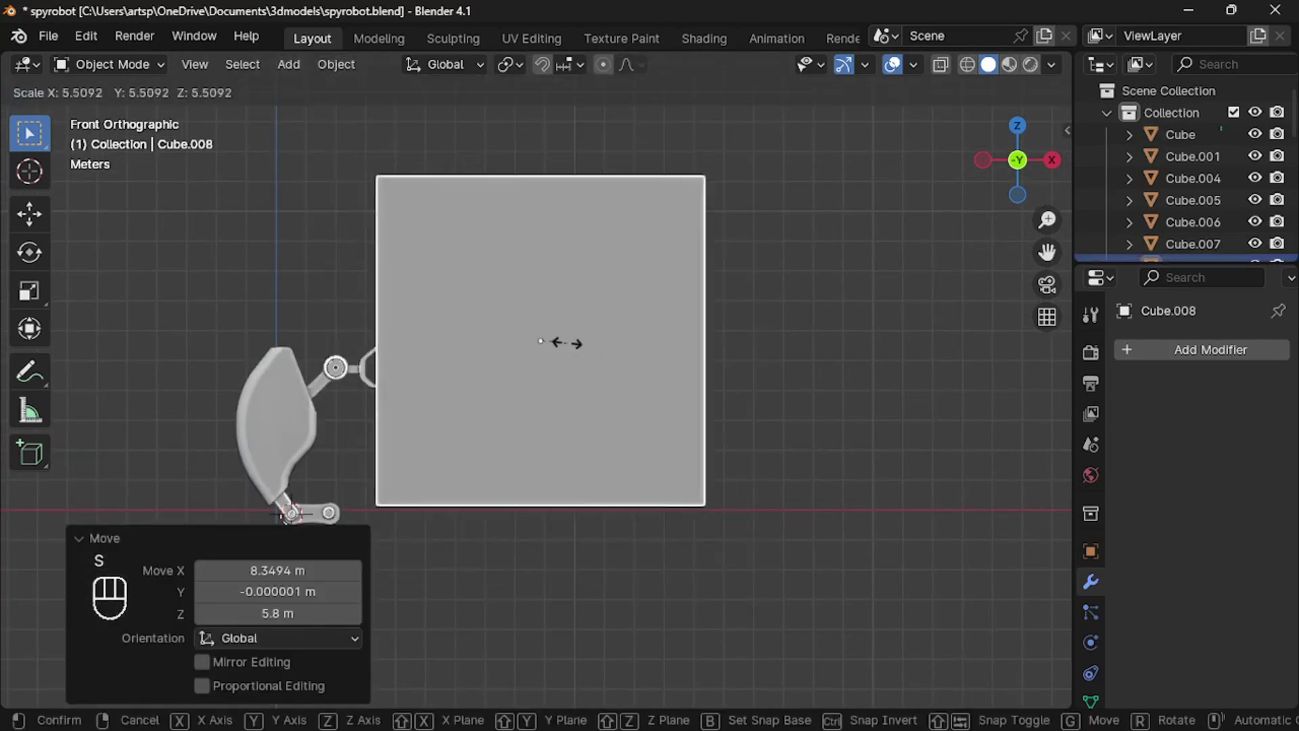
pyautogui.click(553, 338)
pyautogui.press('g')
pyautogui.press('x')
pyautogui.click(575, 343)
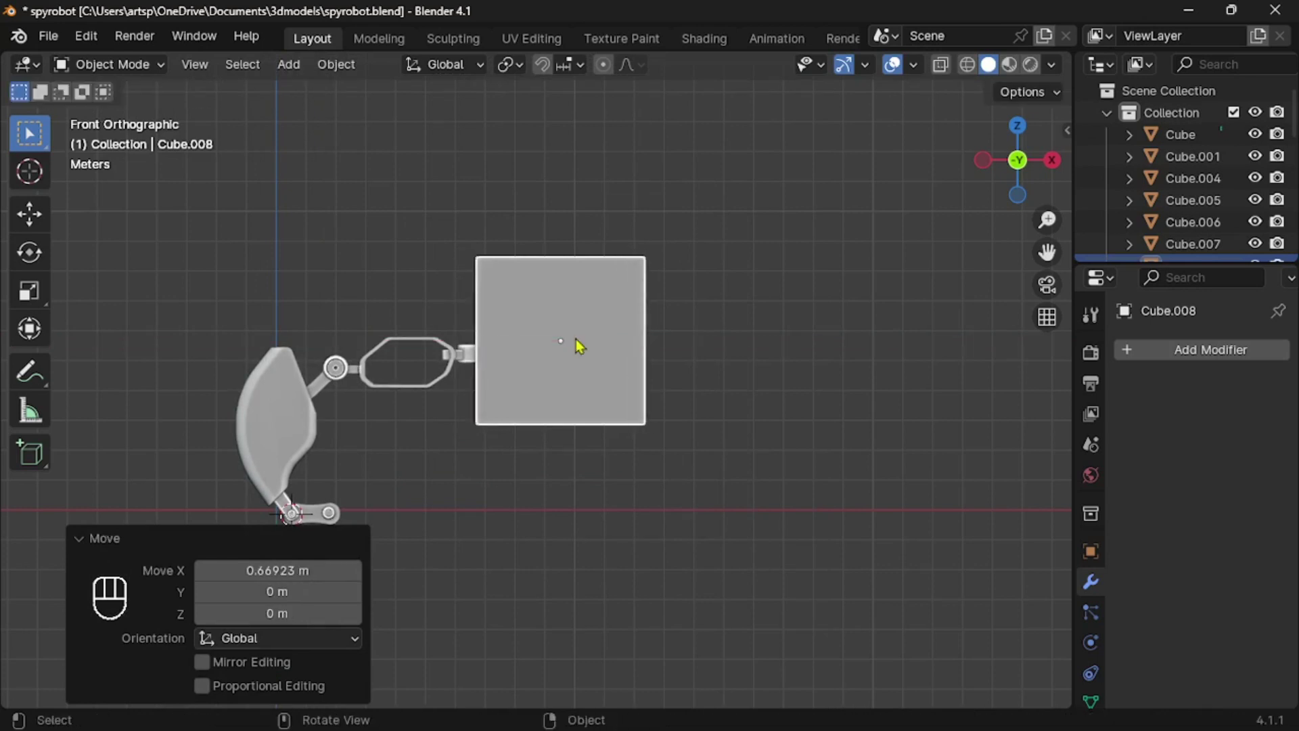
# Flatten the cube along Z by a factor of 0.517 and lower it about 0.29 m to align with the arm
pyautogui.press('s')
pyautogui.press('z')
pyautogui.click(569, 342)
pyautogui.press('g')
pyautogui.press('z')
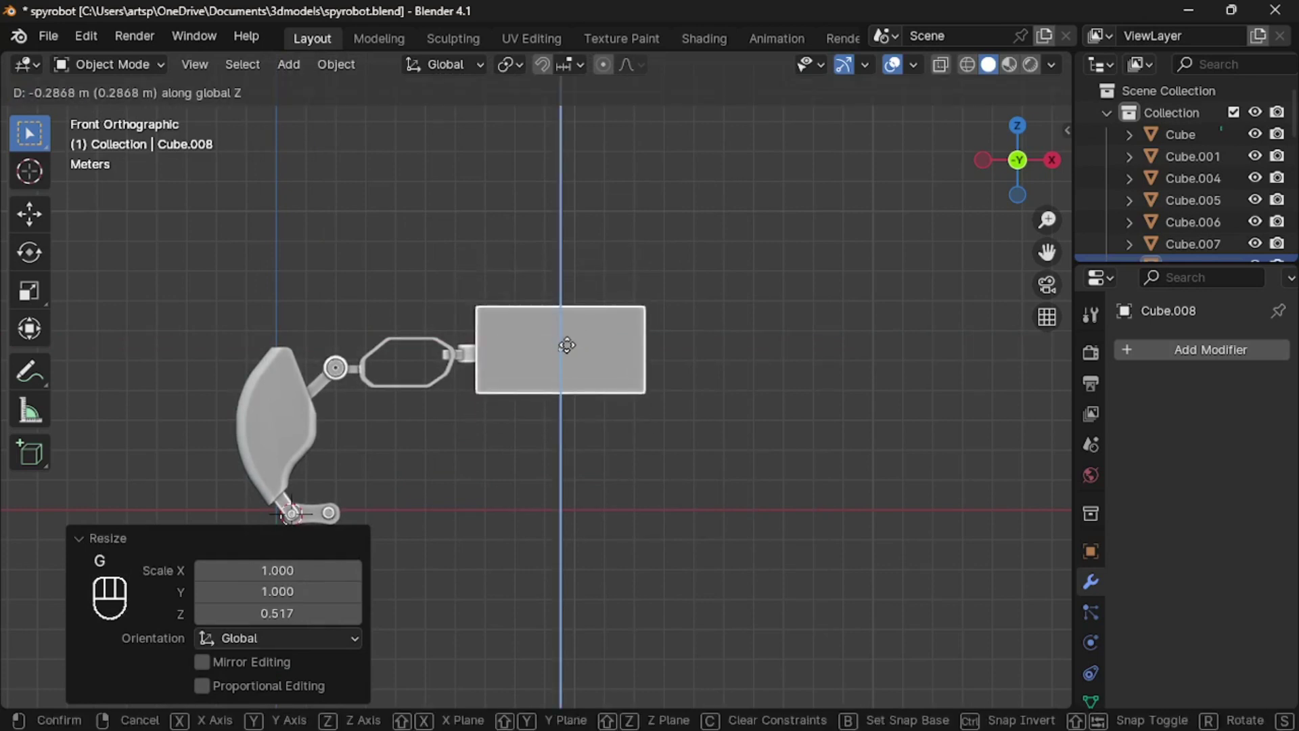
pyautogui.click(628, 369)
pyautogui.scroll(-1, 628, 372)
pyautogui.click(537, 395)
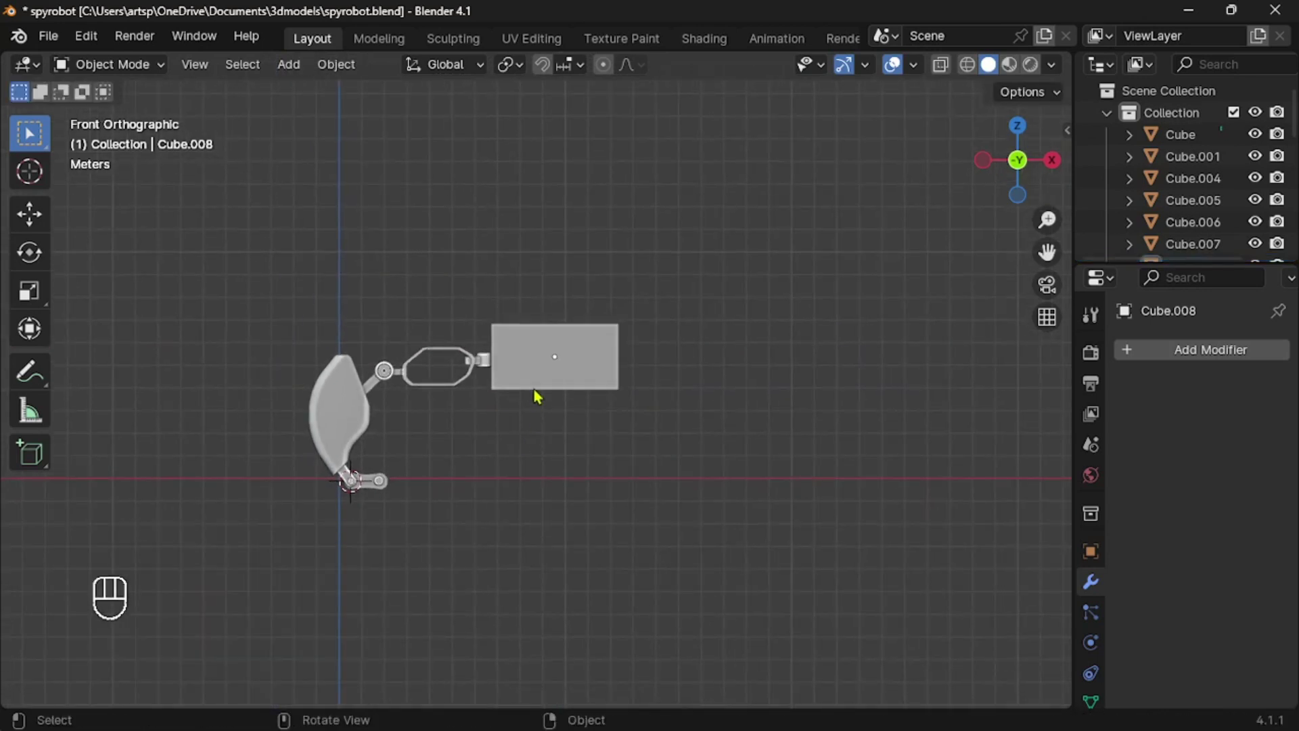
# Apply the scale of the flattened block
pyautogui.moveTo(537, 394); pyautogui.dragTo(537, 408, button='middle')
pyautogui.hotkey('ctrl', 'a')
pyautogui.click(537, 409)
# Bevel the block's vertical edges into an octagonal outline, and bevel its top edge loop 0.819 m with 1 segment
pyautogui.press('Tab')
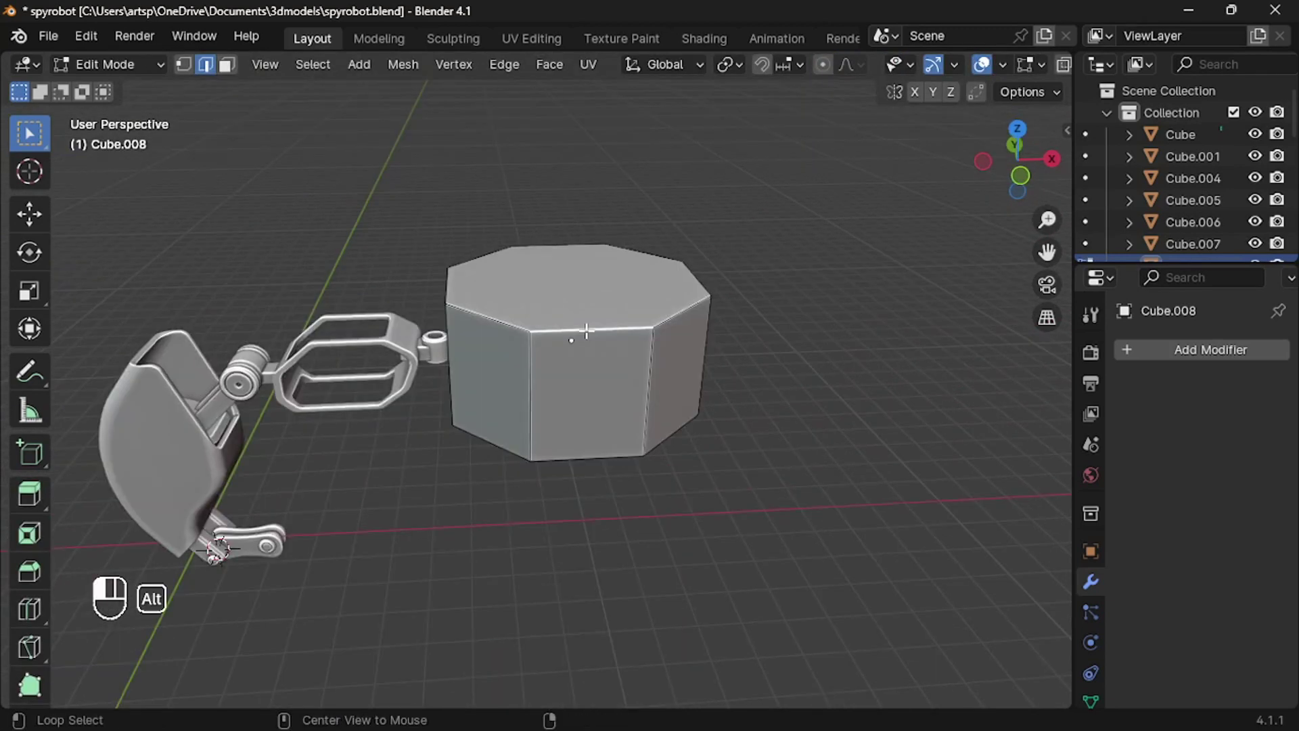
pyautogui.hotkey('ctrl', 'b')
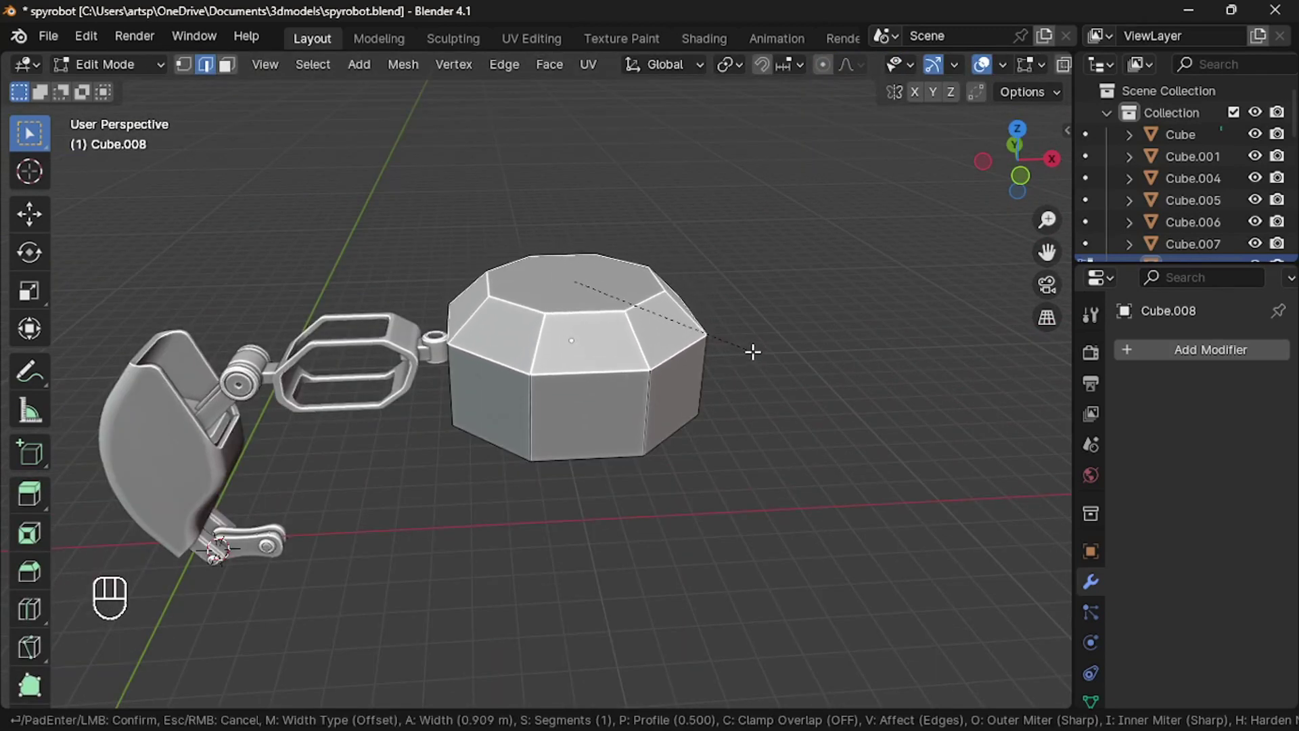
pyautogui.click(750, 349)
# Symmetrize the whole block mesh in the +Z to -Z direction
pyautogui.press('KP_1')
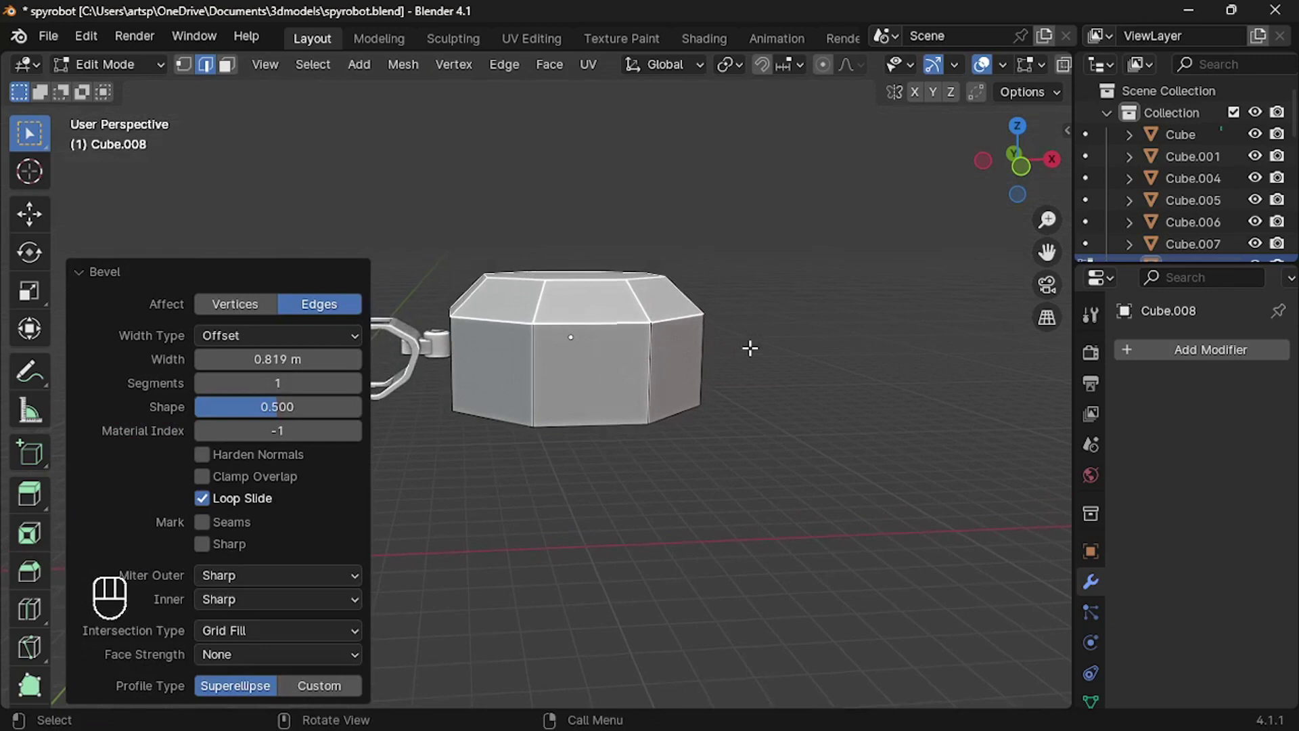
pyautogui.press('a')
pyautogui.press('q')
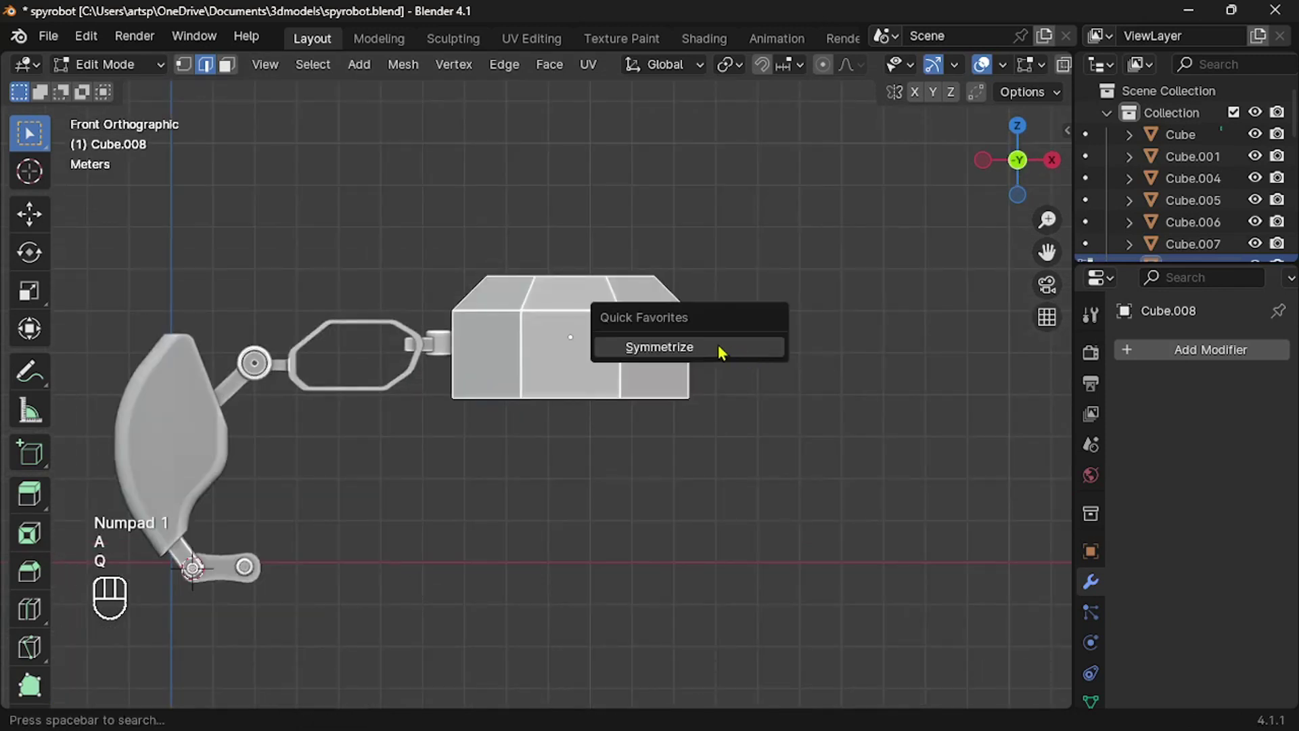
pyautogui.click(717, 346)
pyautogui.click(277, 661)
pyautogui.click(275, 522)
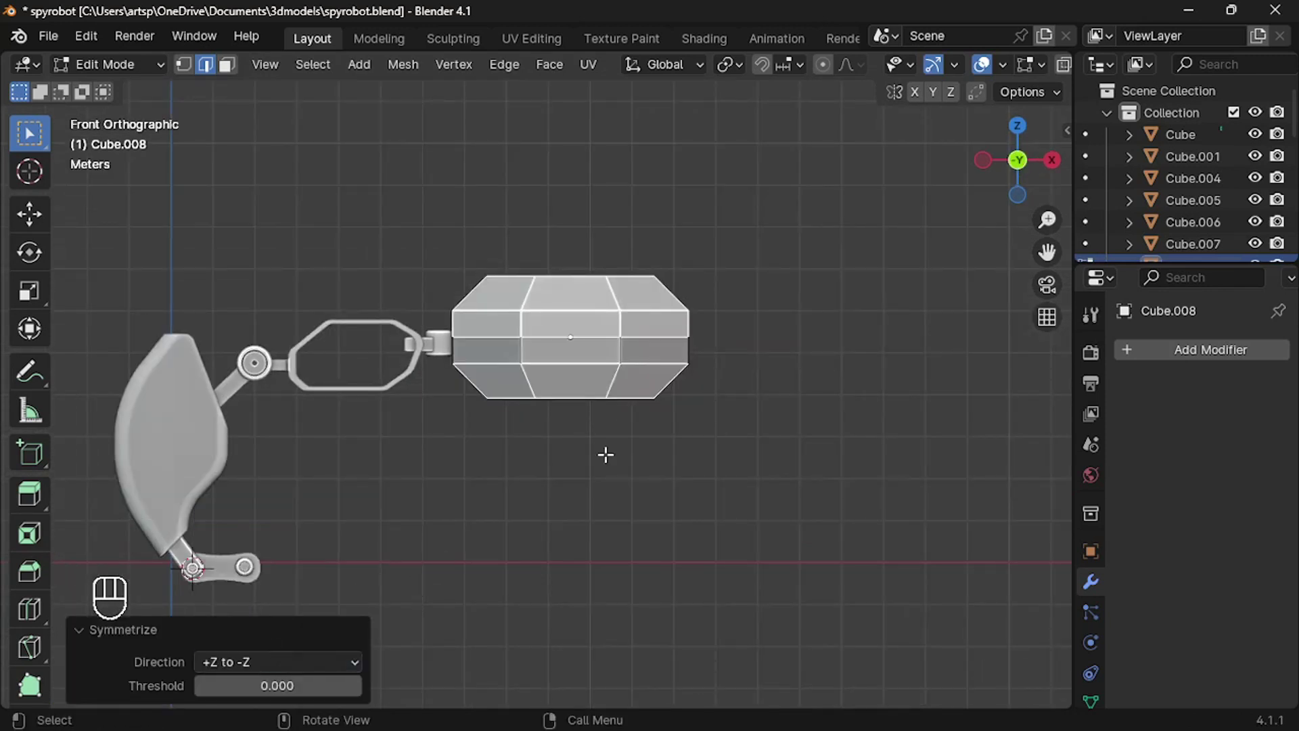
# Select the vertical corner edge loops on the body's leg-facing half and bevel them 0.461 m with 4 segments
pyautogui.moveTo(528, 340); pyautogui.dragTo(532, 357, button='middle')
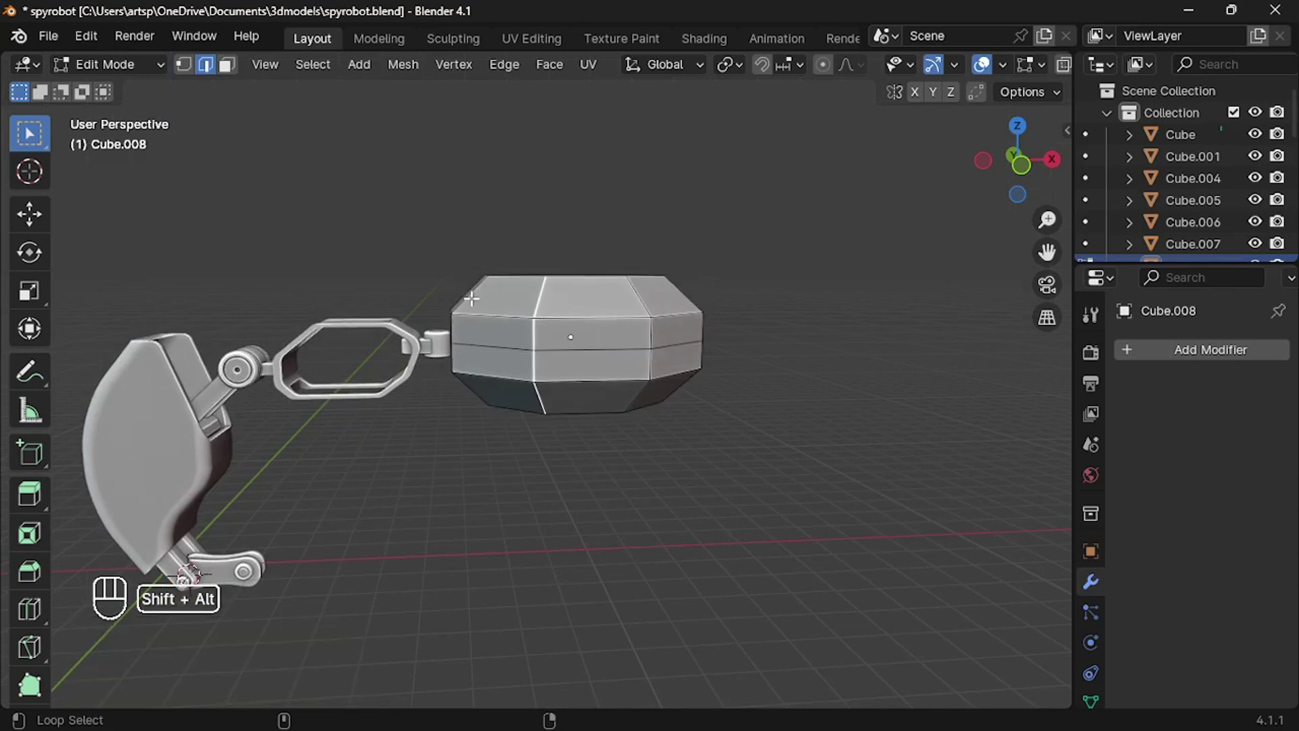
pyautogui.moveTo(472, 297); pyautogui.dragTo(467, 296, button='middle')
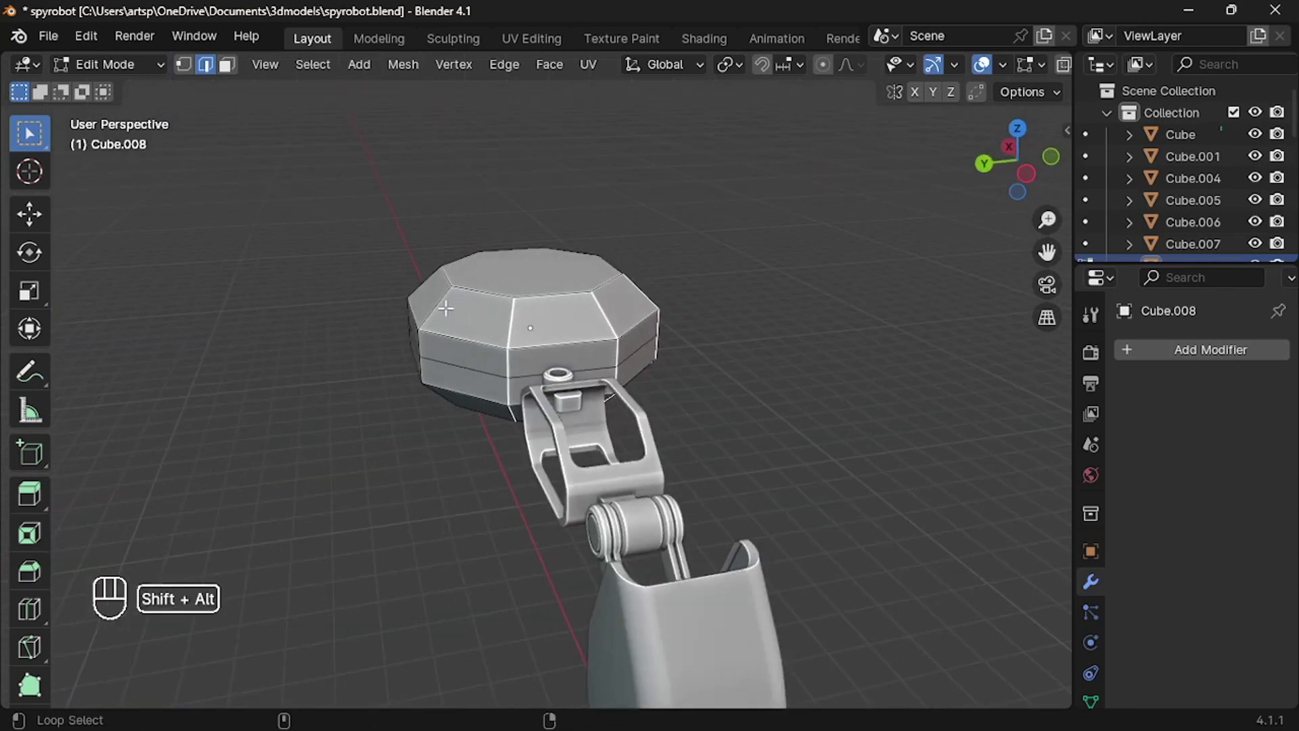
pyautogui.moveTo(442, 308); pyautogui.dragTo(657, 346, button='middle')
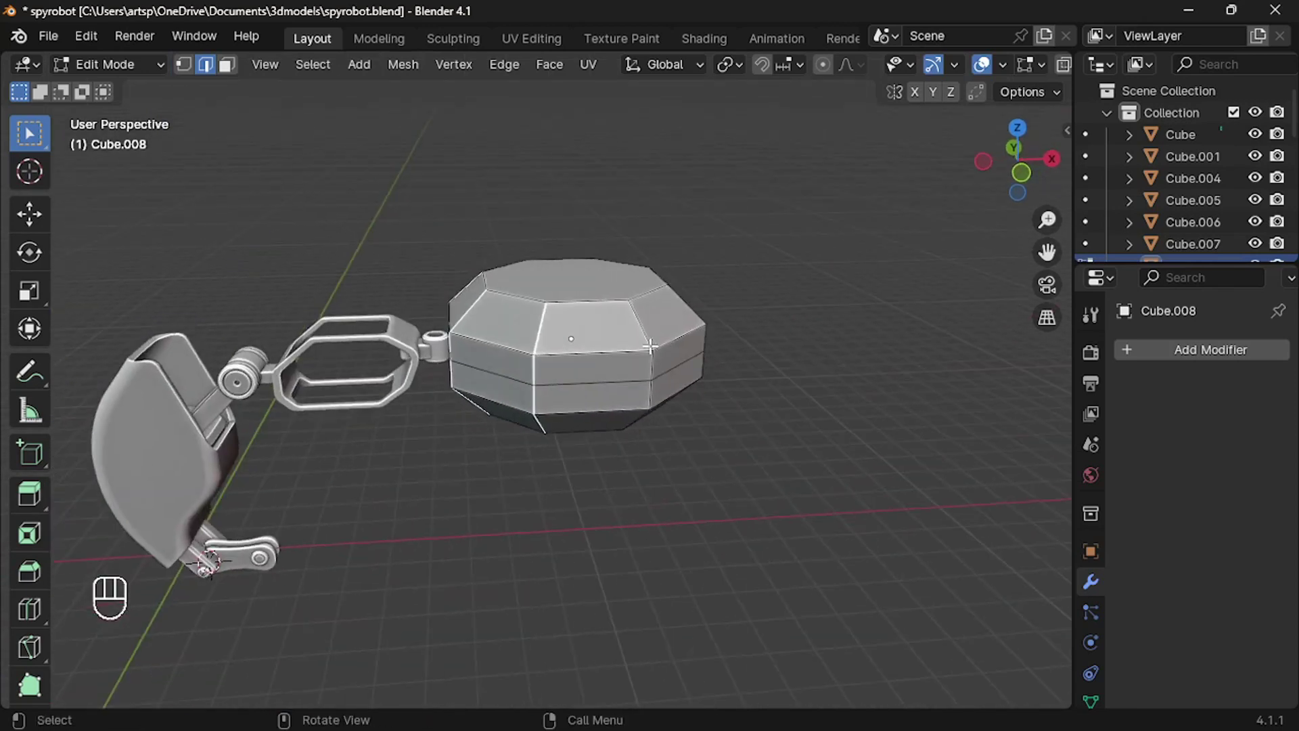
pyautogui.hotkey('ctrl', 'b')
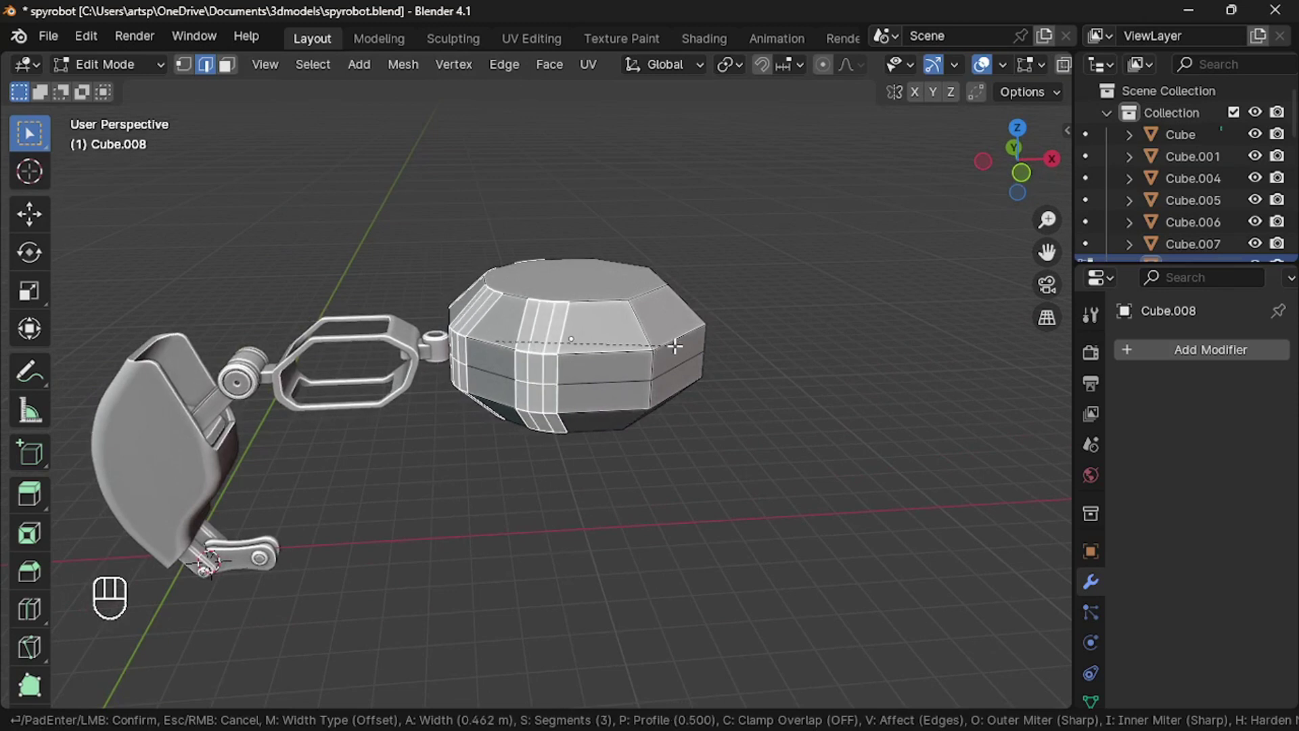
pyautogui.click(674, 343)
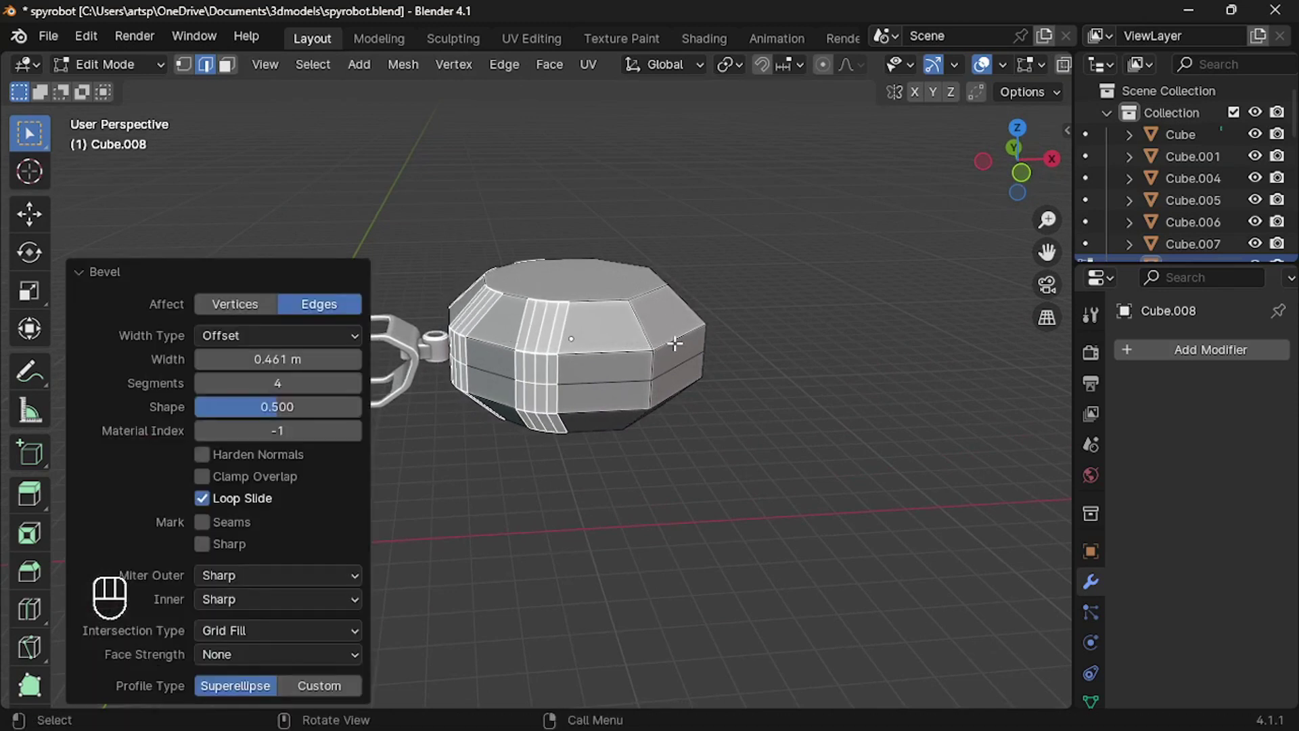
# Symmetrize the whole body mesh in the -X to +X direction
pyautogui.click(629, 334)
pyautogui.press('a')
pyautogui.press('q')
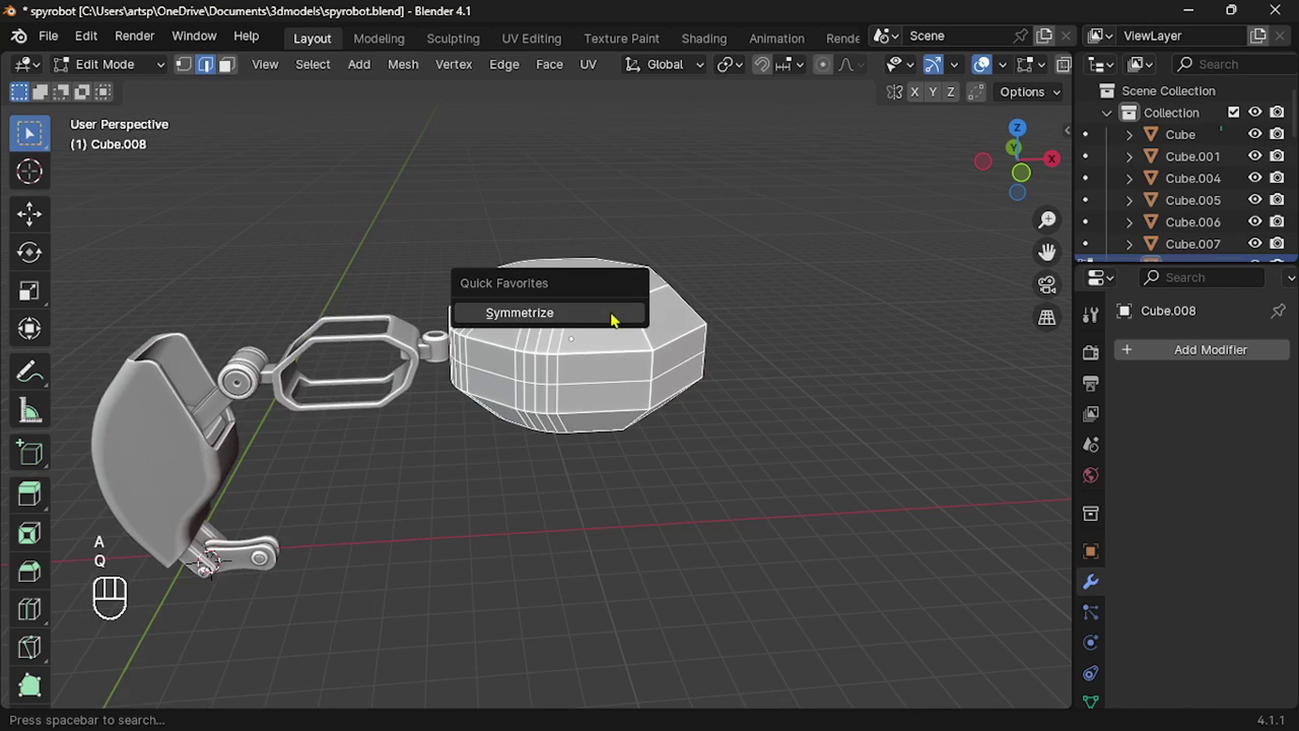
pyautogui.click(616, 313)
pyautogui.click(318, 668)
pyautogui.click(275, 525)
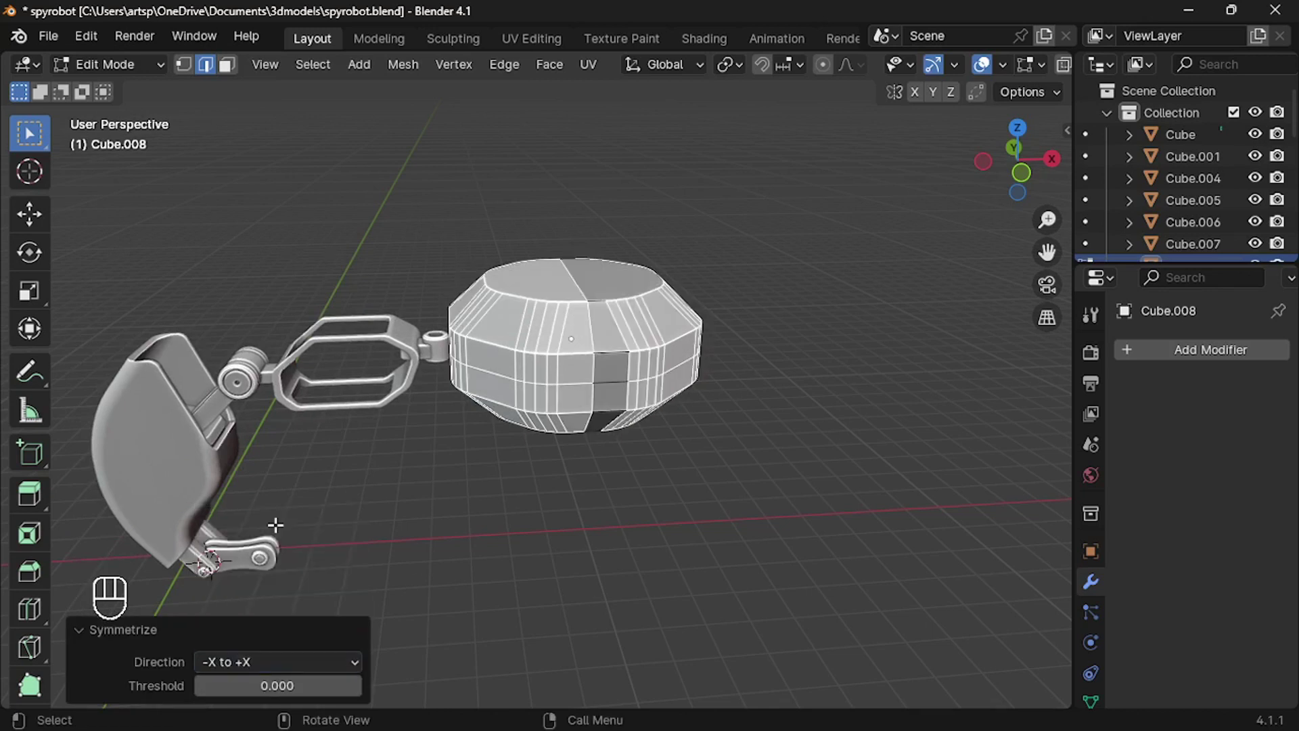
pyautogui.click(518, 500)
# Bevel the body's middle edge loop 0.489 m with 1 segment and extrude the resulting band inward along normals as a deep groove
pyautogui.press('KP_1')
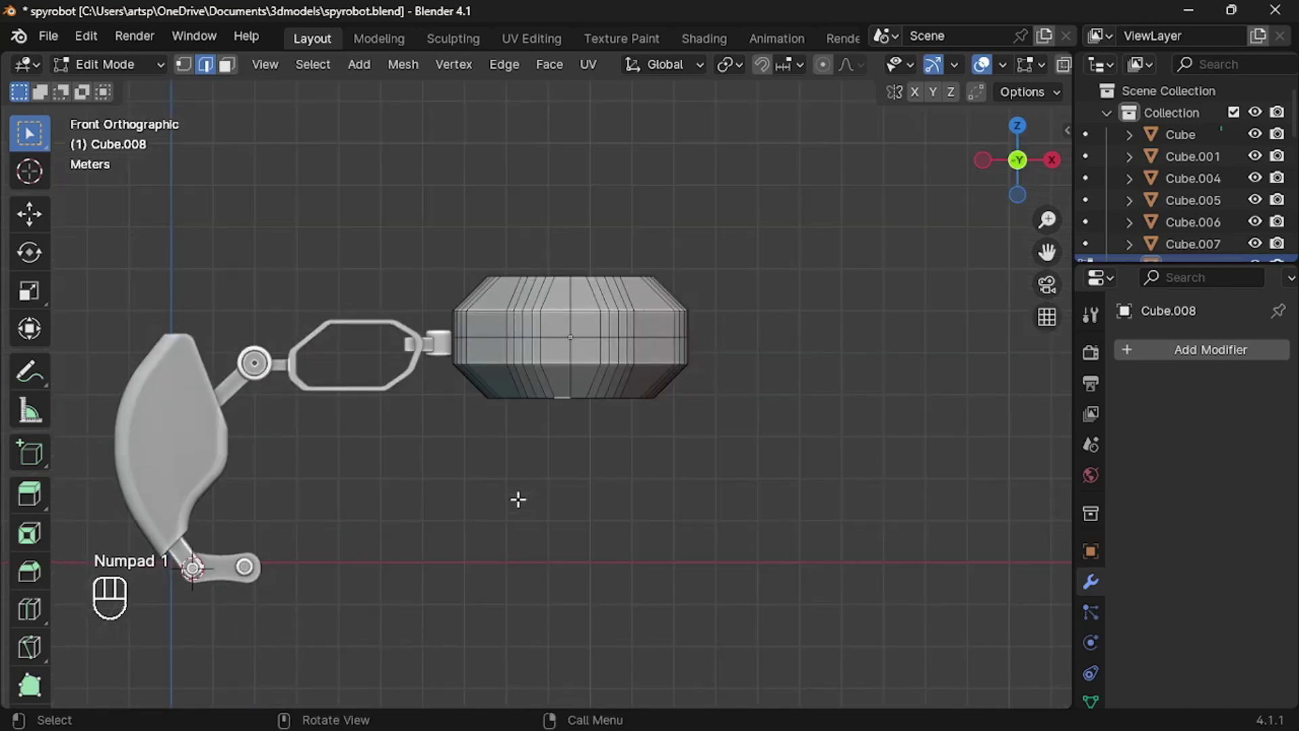
pyautogui.keyDown('alt'); pyautogui.click(491, 335); pyautogui.keyUp('alt')
pyautogui.scroll(2, 608, 325)
pyautogui.hotkey('alt', 'b')
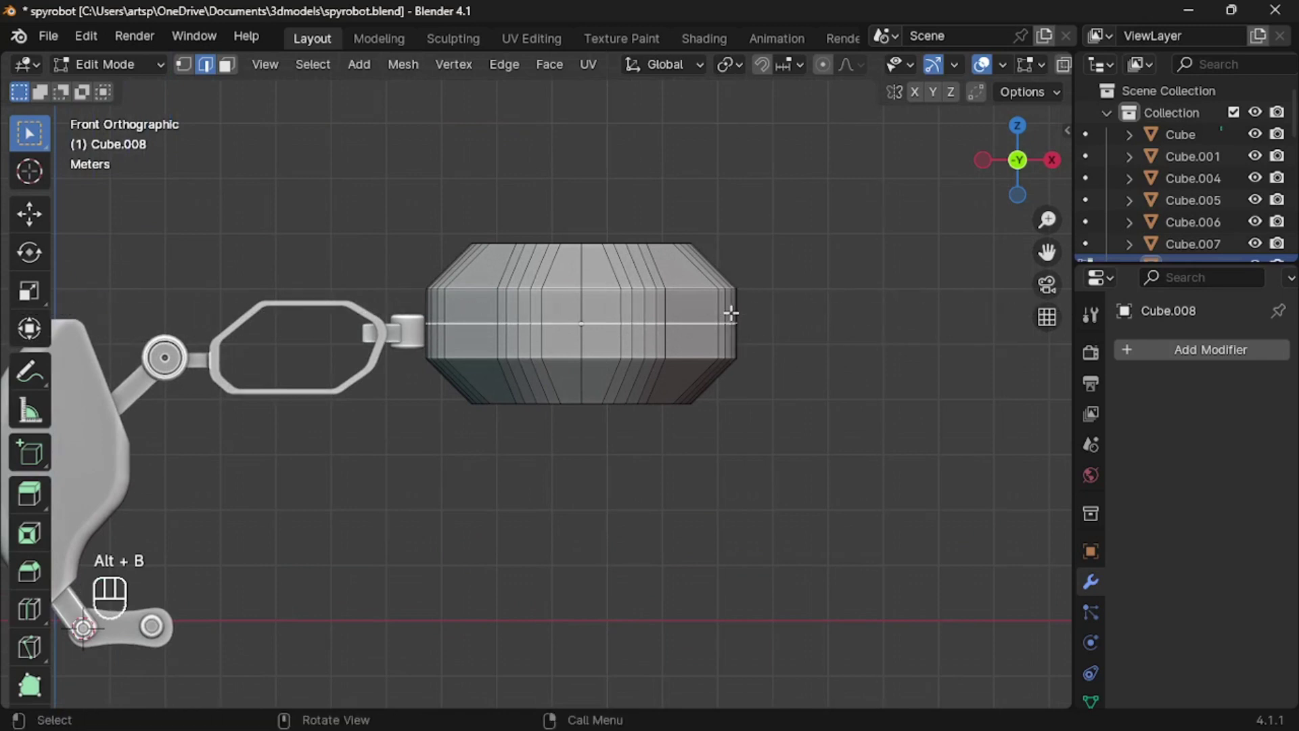
pyautogui.hotkey('ctrl', 'b')
pyautogui.click(763, 307)
pyautogui.hotkey('alt', 's')
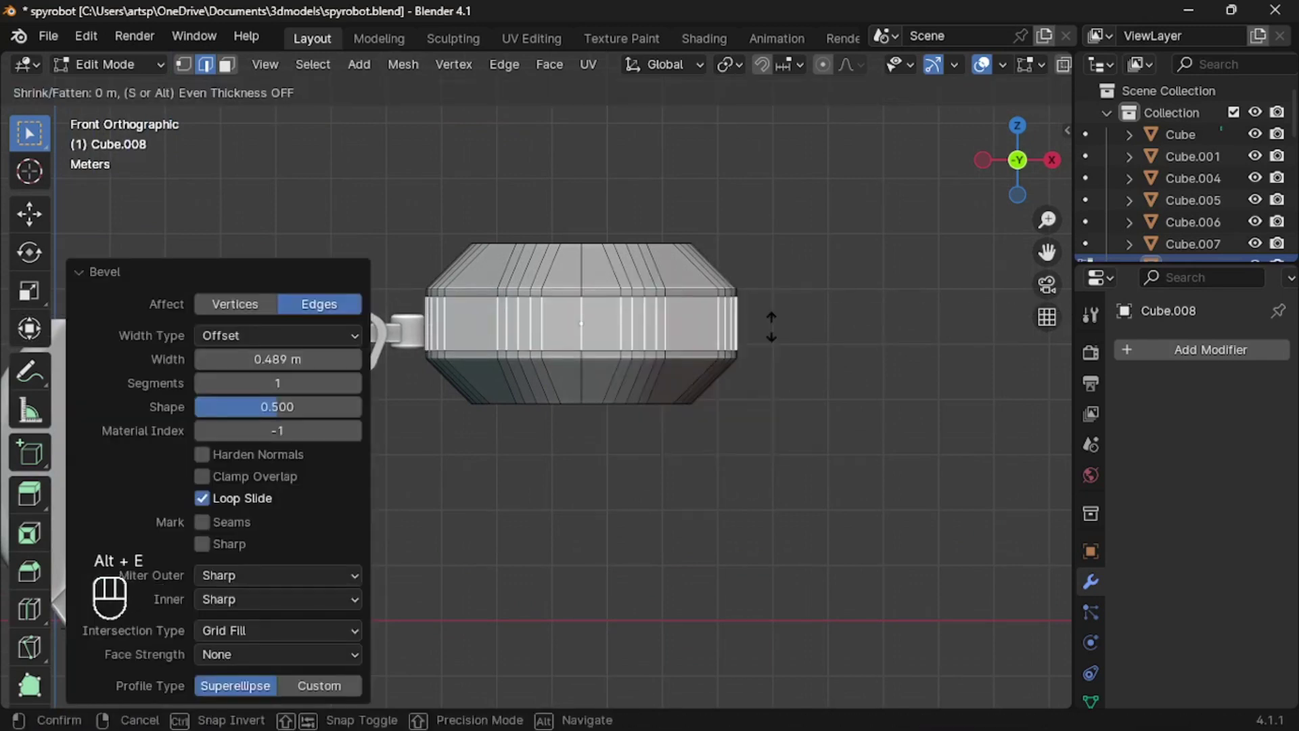
pyautogui.click(768, 346)
pyautogui.press('Tab')
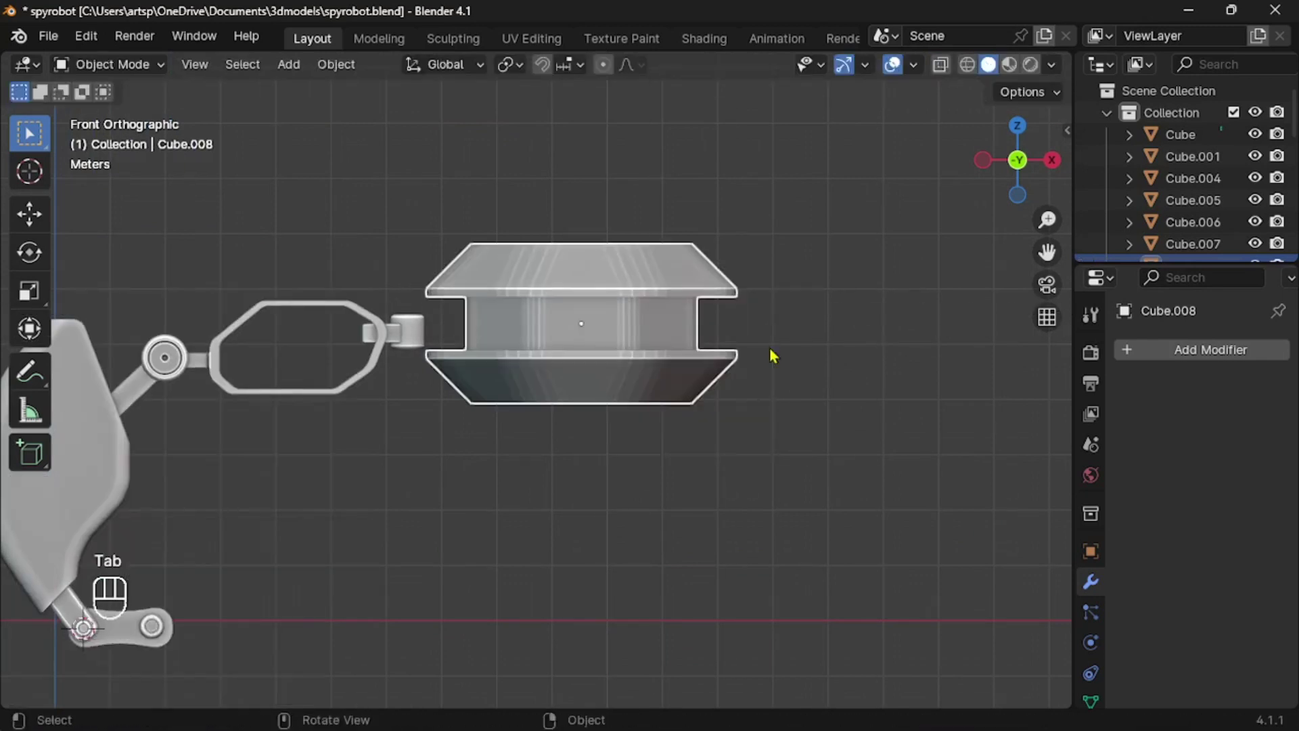
# Shade the body smooth by angle at 30° and move it about 0.6 m along X away from the leg
pyautogui.rightClick(631, 336)
pyautogui.click(632, 331)
pyautogui.moveTo(631, 331); pyautogui.dragTo(664, 336, button='middle')
pyautogui.press('g')
pyautogui.press('x')
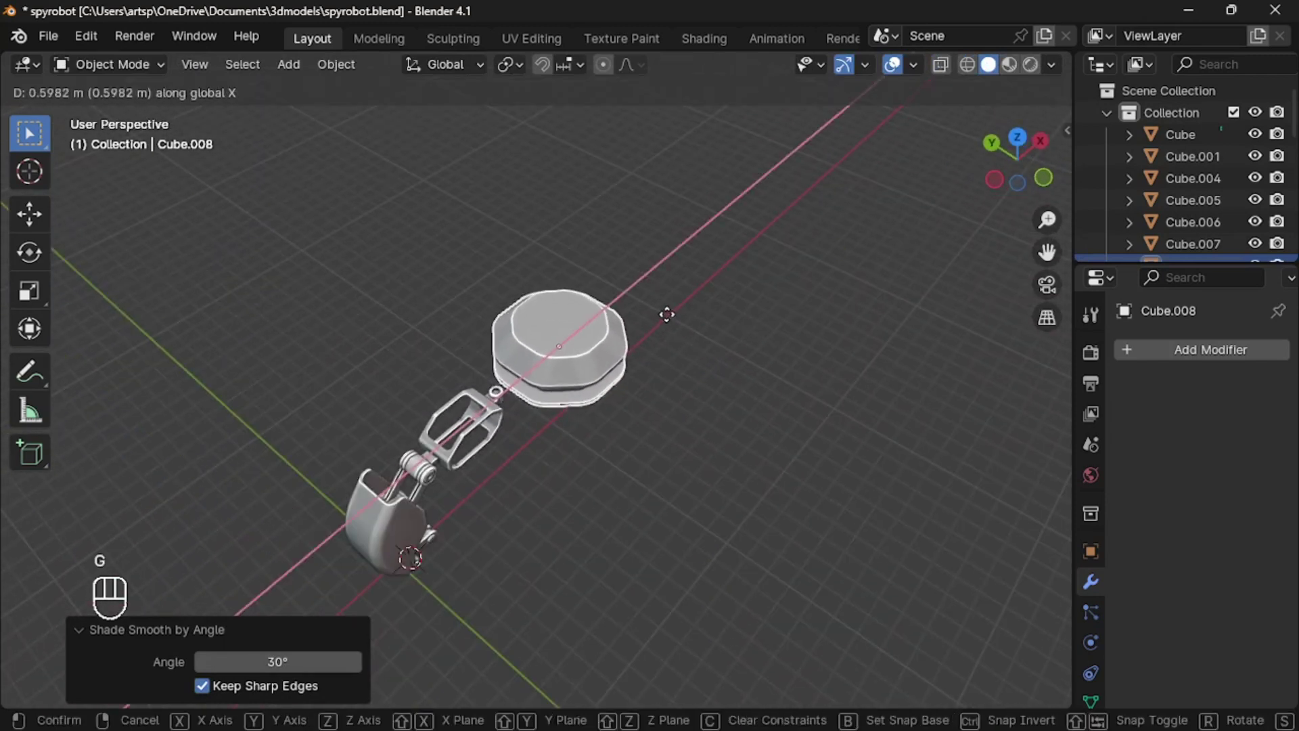
pyautogui.click(677, 317)
# Select all the leg parts, move them about 2.3 m along negative Y and rotate them 27.8° about Z
pyautogui.press('KP_7')
pyautogui.moveTo(289, 345); pyautogui.dragTo(488, 462)
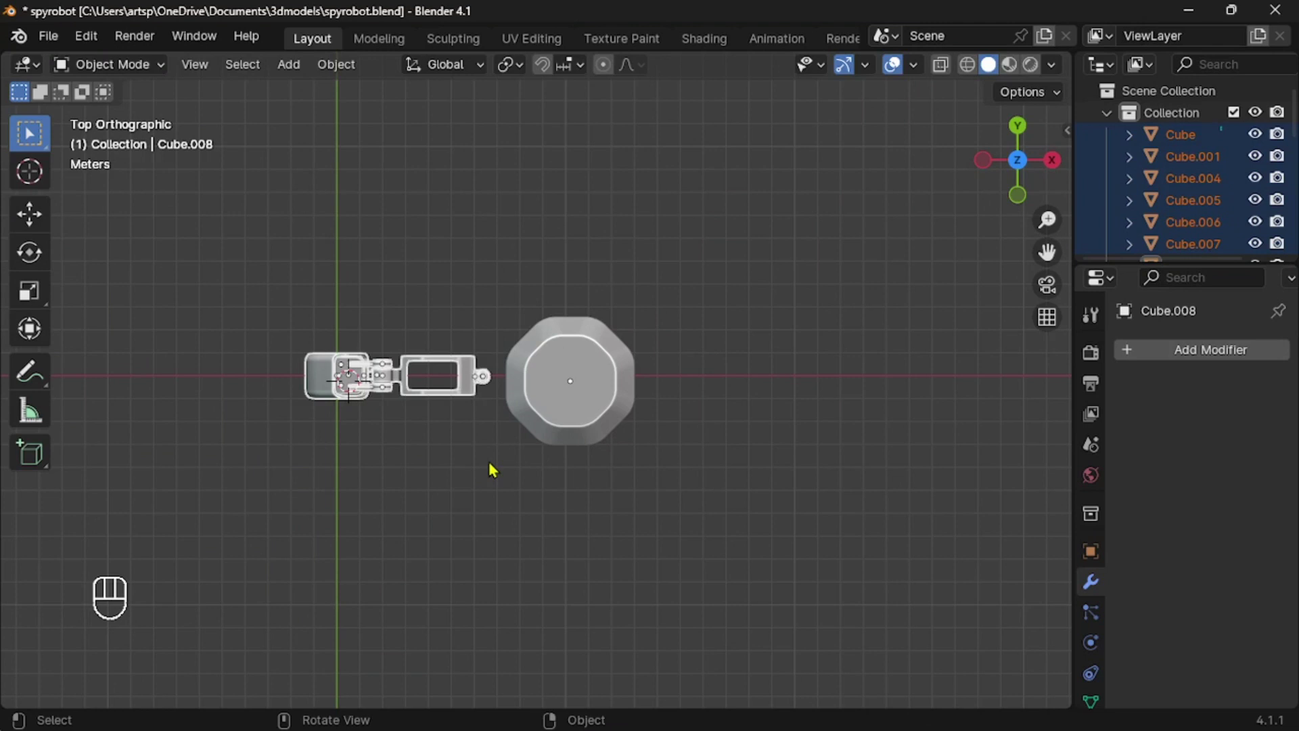
pyautogui.press('g')
pyautogui.press('y')
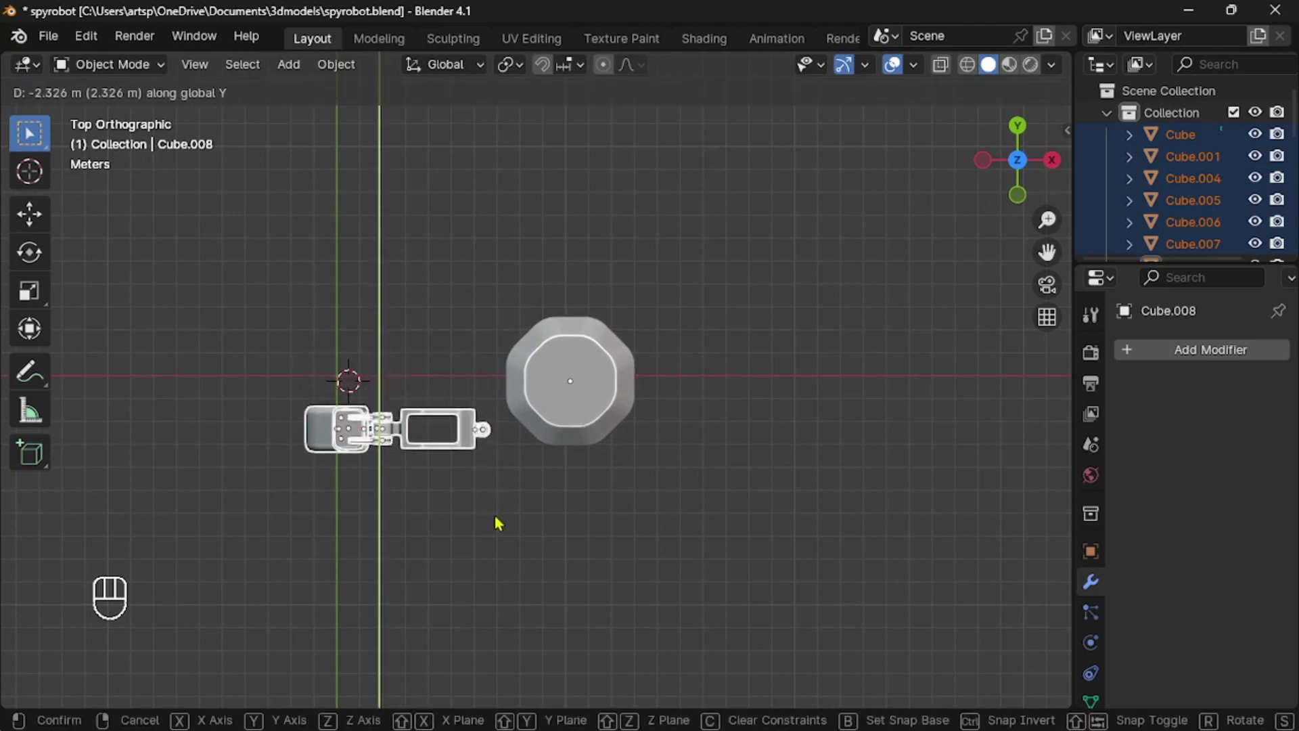
pyautogui.click(497, 523)
pyautogui.press('r')
pyautogui.click(492, 455)
# Move the leg's end ring to the body's diagonal facet, rotating the leg a further 9.45° about Z and readjusting its position
pyautogui.press('g')
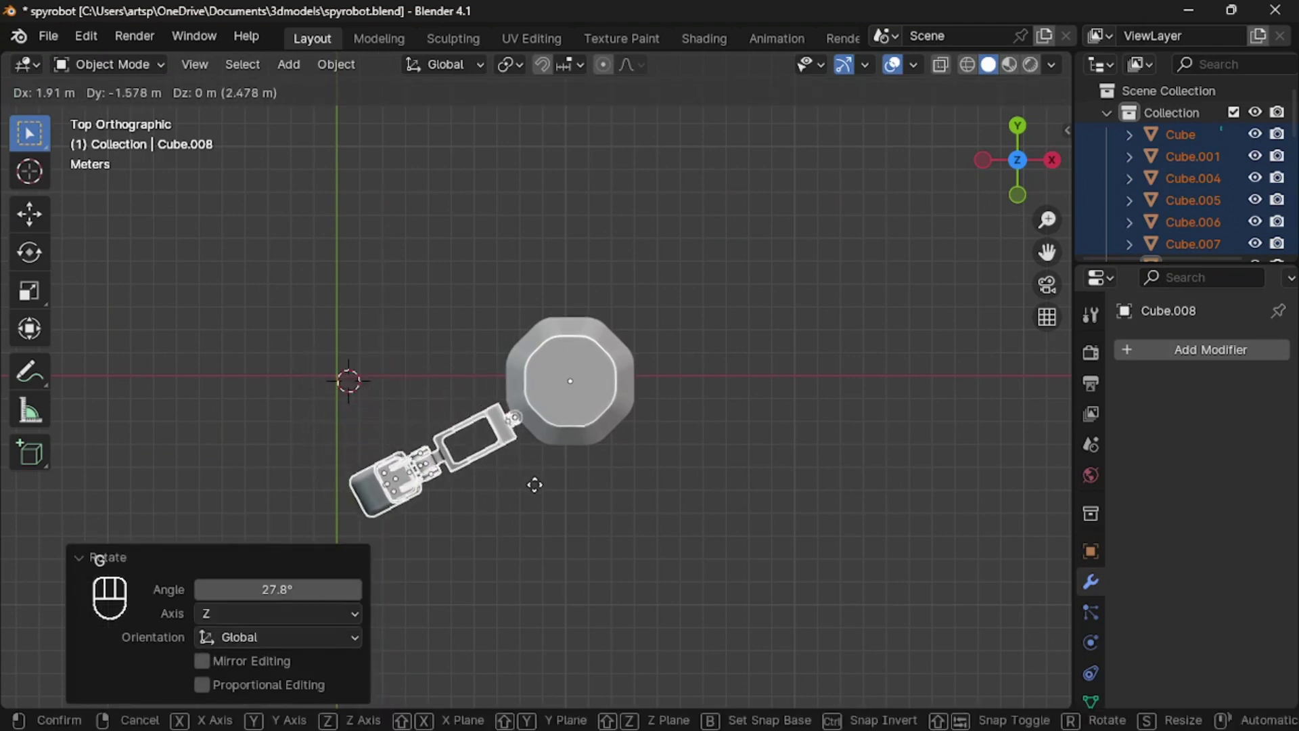
pyautogui.click(538, 484)
pyautogui.press('r')
pyautogui.click(544, 477)
pyautogui.press('g')
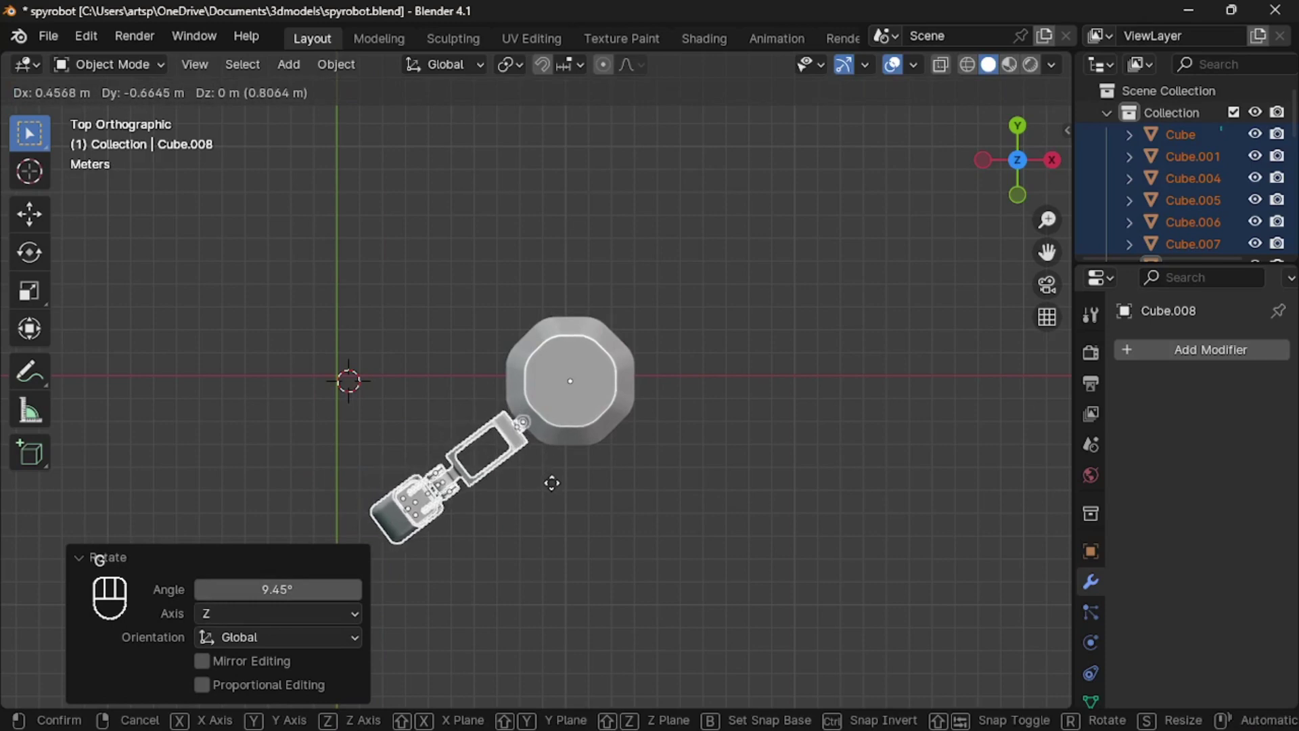
pyautogui.click(554, 478)
# Raise the leg about 0.13 m along Z to line up with the groove, and shift it 0.115 m in X and -0.146 m in Y
pyautogui.moveTo(554, 478); pyautogui.dragTo(555, 493, button='middle')
pyautogui.press('KP_1')
pyautogui.scroll(5, 553, 485)
pyautogui.press('g')
pyautogui.press('z')
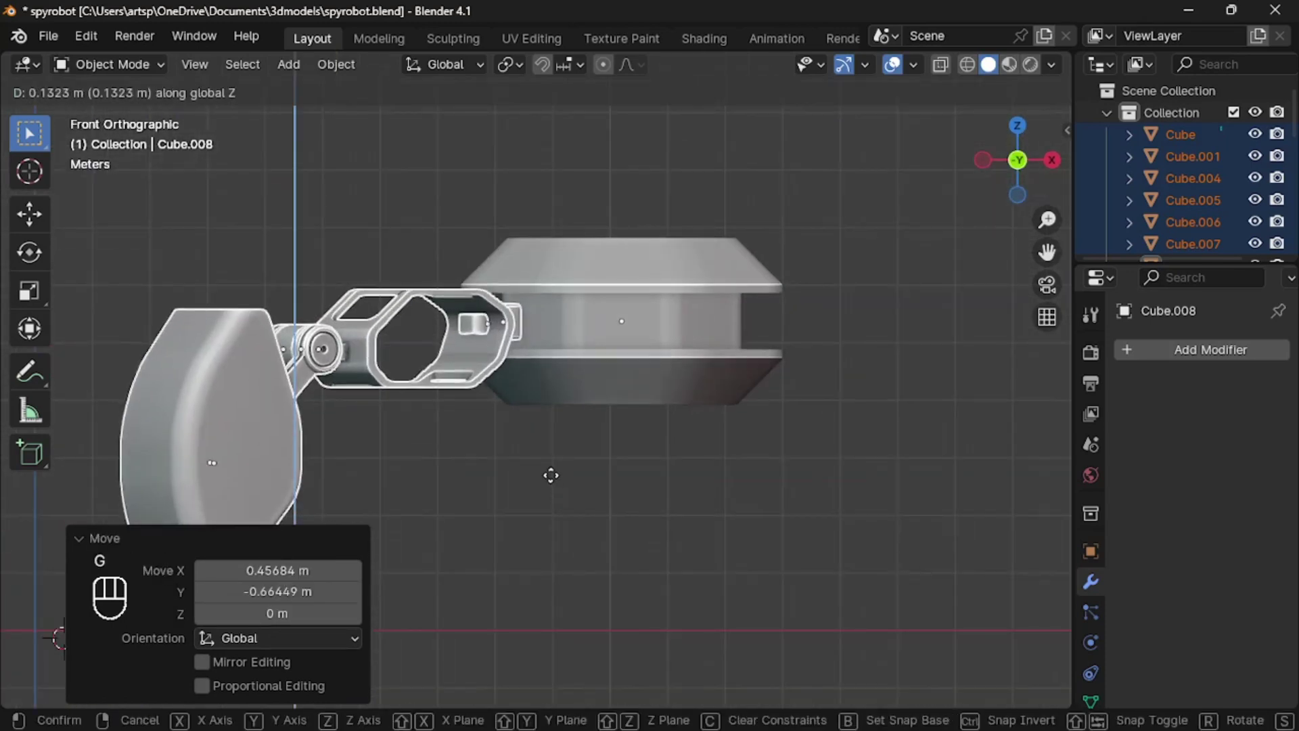
pyautogui.click(553, 483)
pyautogui.click(553, 483)
# Isolate the selected leg parts and place the 3D cursor at the centre of the leg's end ring
pyautogui.scroll(-2, 552, 477)
pyautogui.moveTo(552, 478); pyautogui.dragTo(475, 470, button='middle')
pyautogui.scroll(2, 475, 469)
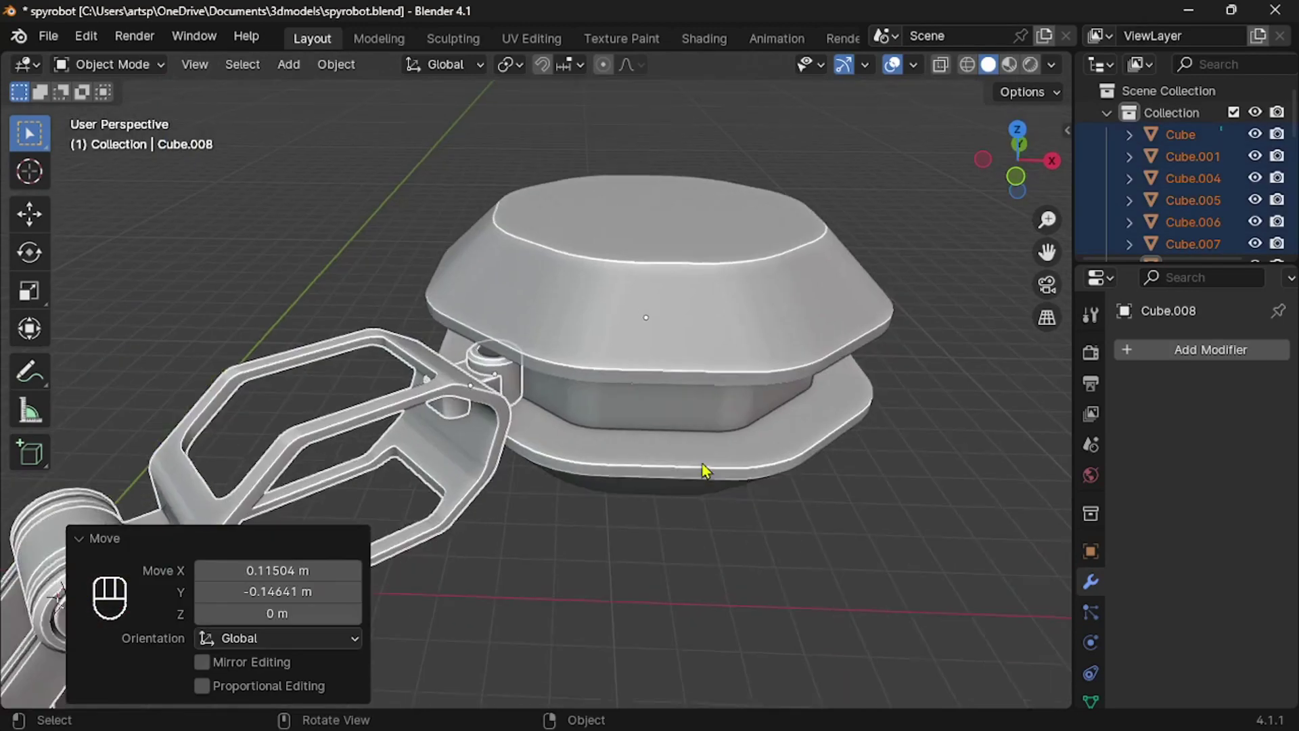
pyautogui.scroll(1, 704, 470)
pyautogui.moveTo(704, 486); pyautogui.dragTo(704, 469, button='middle')
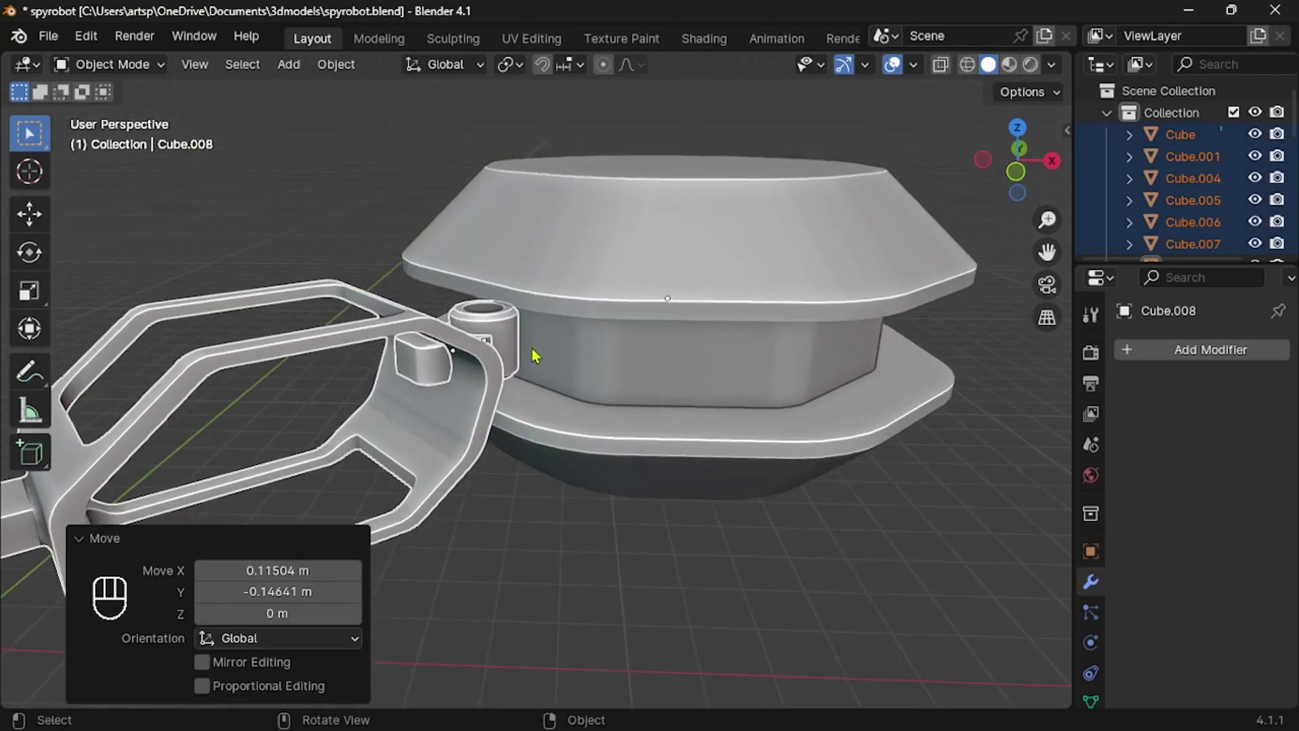
pyautogui.moveTo(488, 318); pyautogui.dragTo(489, 318, button='middle')
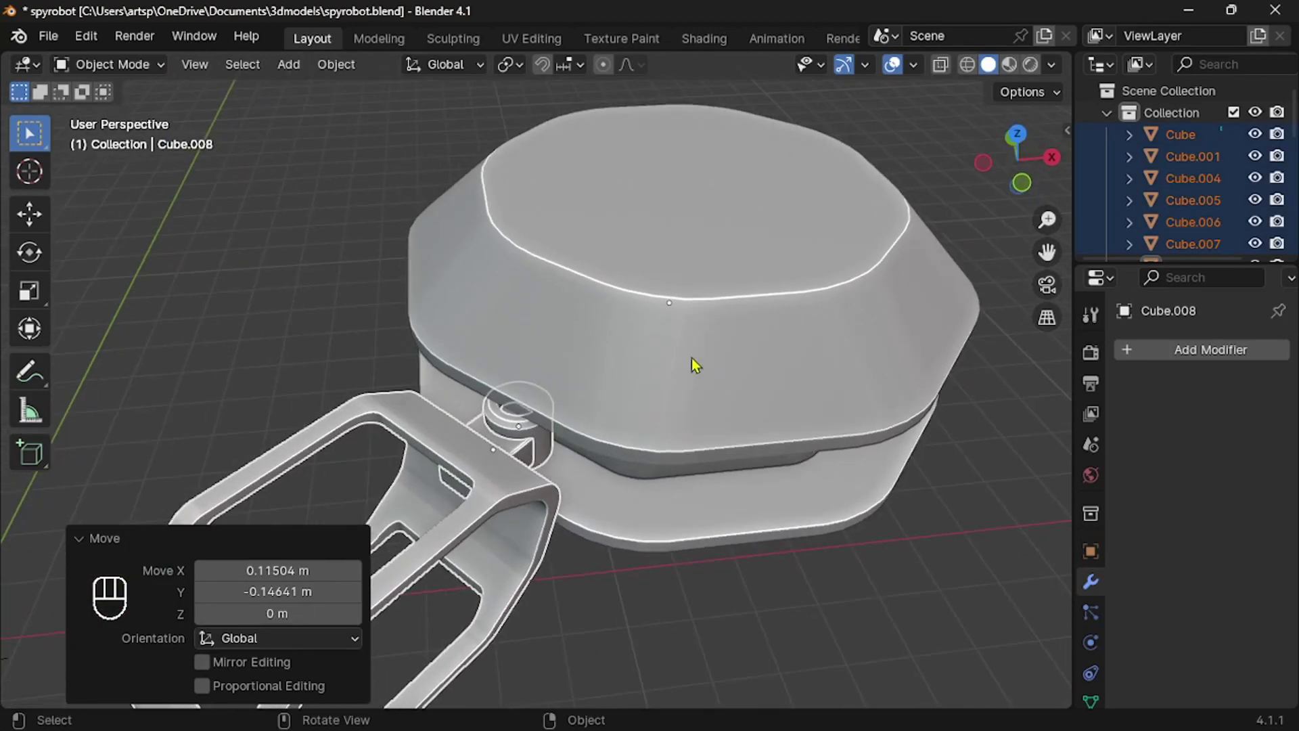
pyautogui.press('/')
pyautogui.moveTo(1015, 170); pyautogui.dragTo(1020, 136)
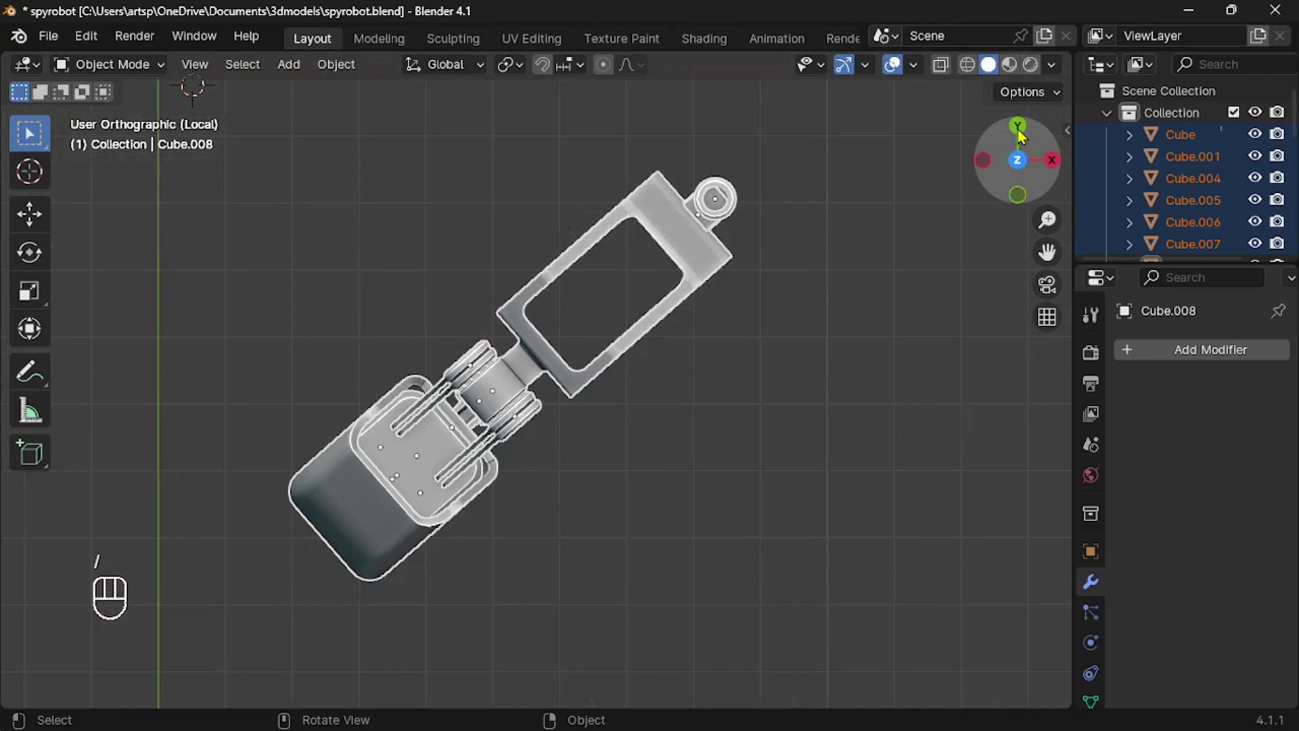
pyautogui.keyDown('shift'); pyautogui.moveTo(866, 222); pyautogui.dragTo(741, 310, button='middle'); pyautogui.keyUp('shift')
pyautogui.scroll(4, 821, 255)
pyautogui.keyDown('shift'); pyautogui.moveTo(716, 194); pyautogui.dragTo(662, 241, button='middle'); pyautogui.keyUp('shift')
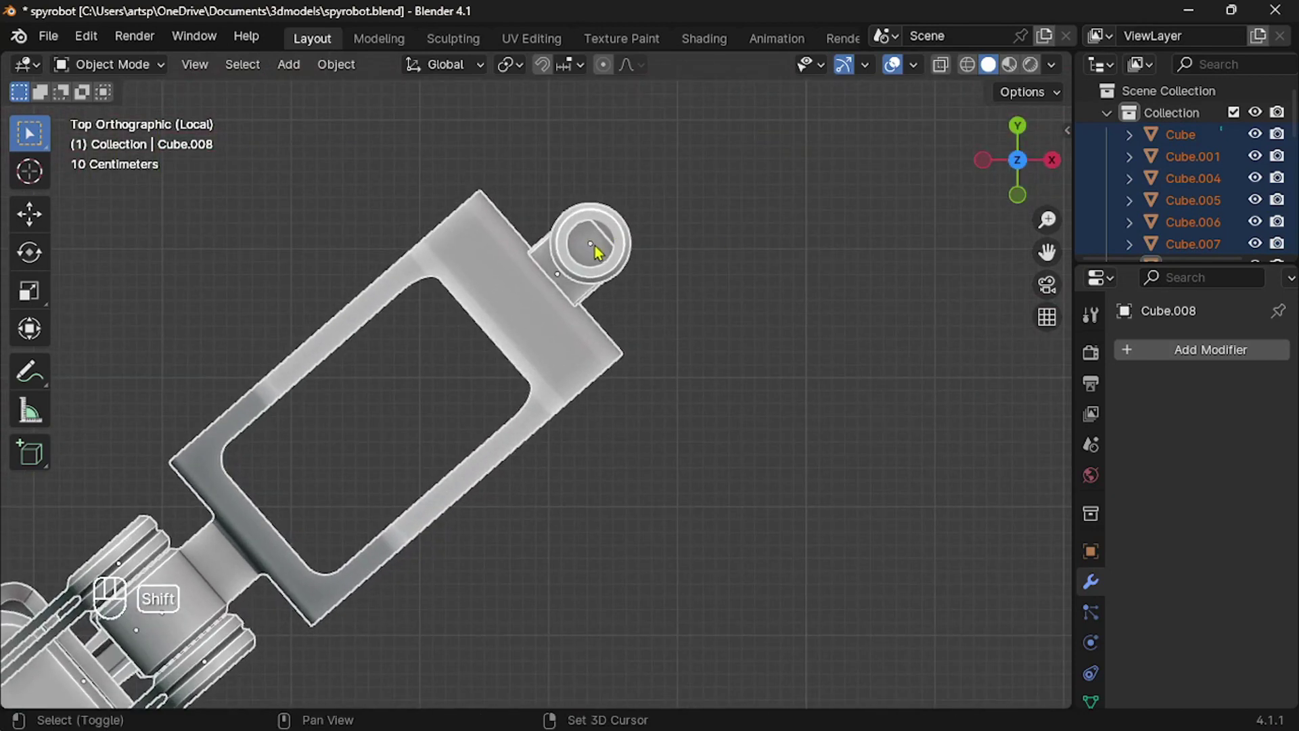
# Add a 32-vertex cylinder at the 3D cursor and scale it uniformly to 0.179 as the ring's hinge pin
pyautogui.hotkey('shift', 'a')
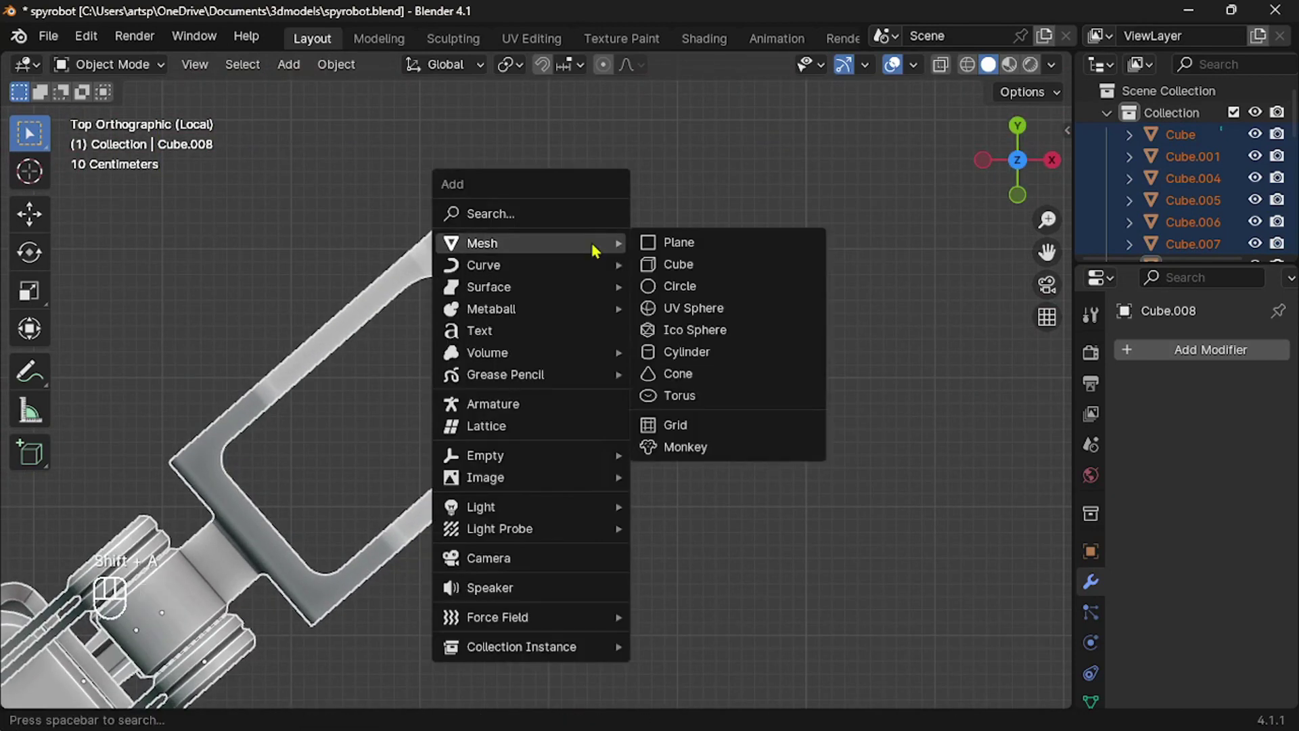
pyautogui.click(699, 352)
pyautogui.press('s')
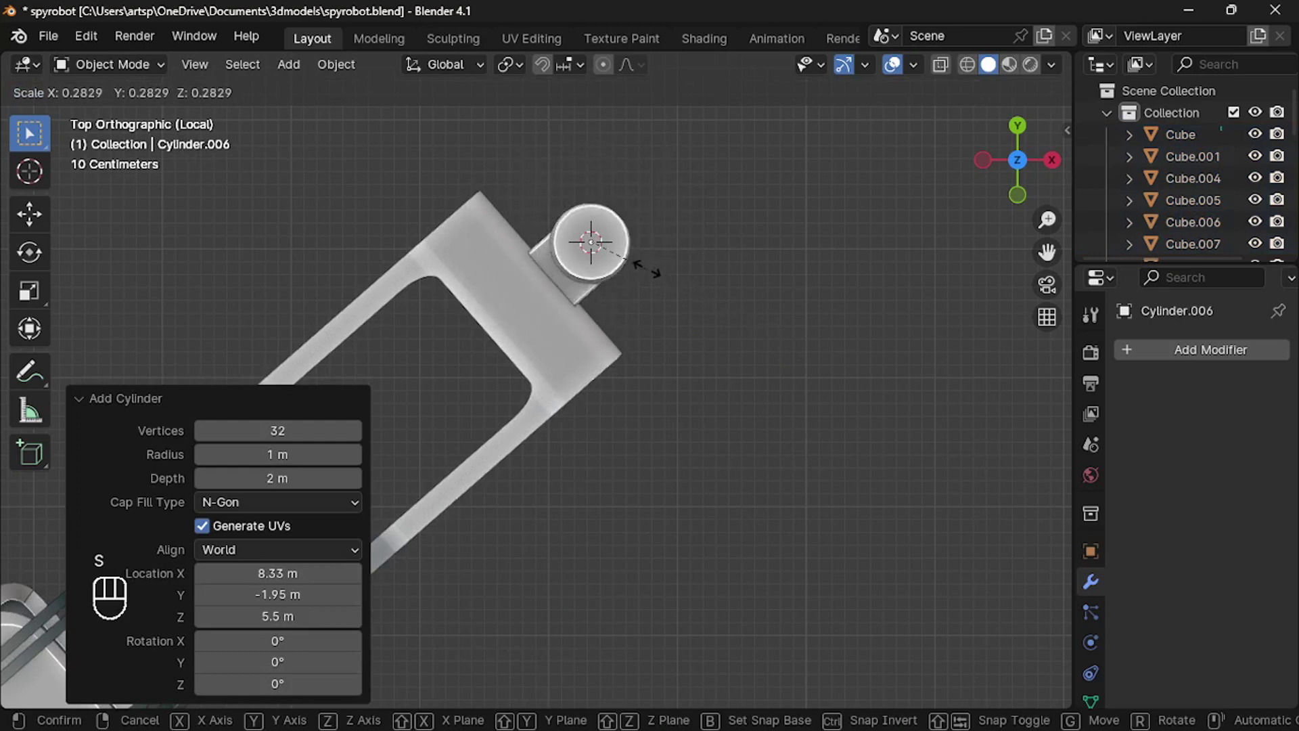
pyautogui.click(626, 261)
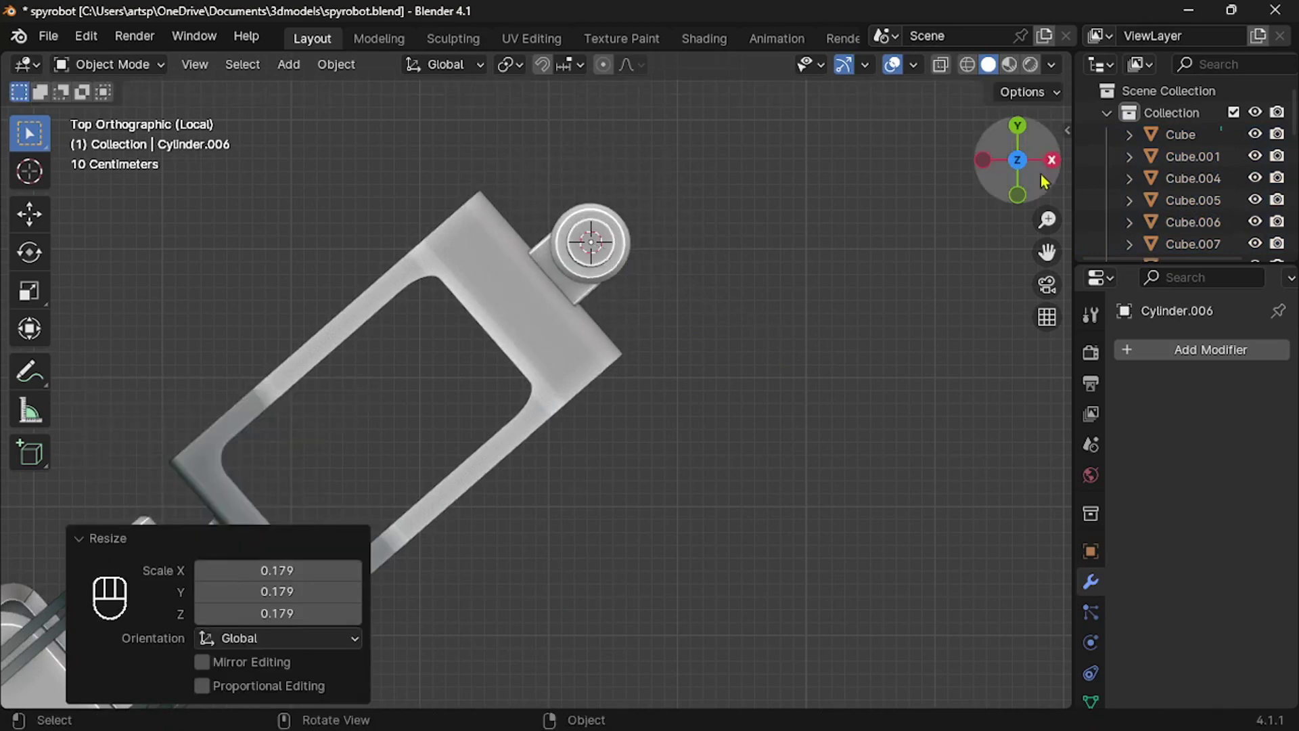
# Bring the whole robot back into view and stretch the pin cylinder along Z by a factor of 2.498
pyautogui.moveTo(923, 207); pyautogui.dragTo(926, 215, button='middle')
pyautogui.press('s')
pyautogui.press('z')
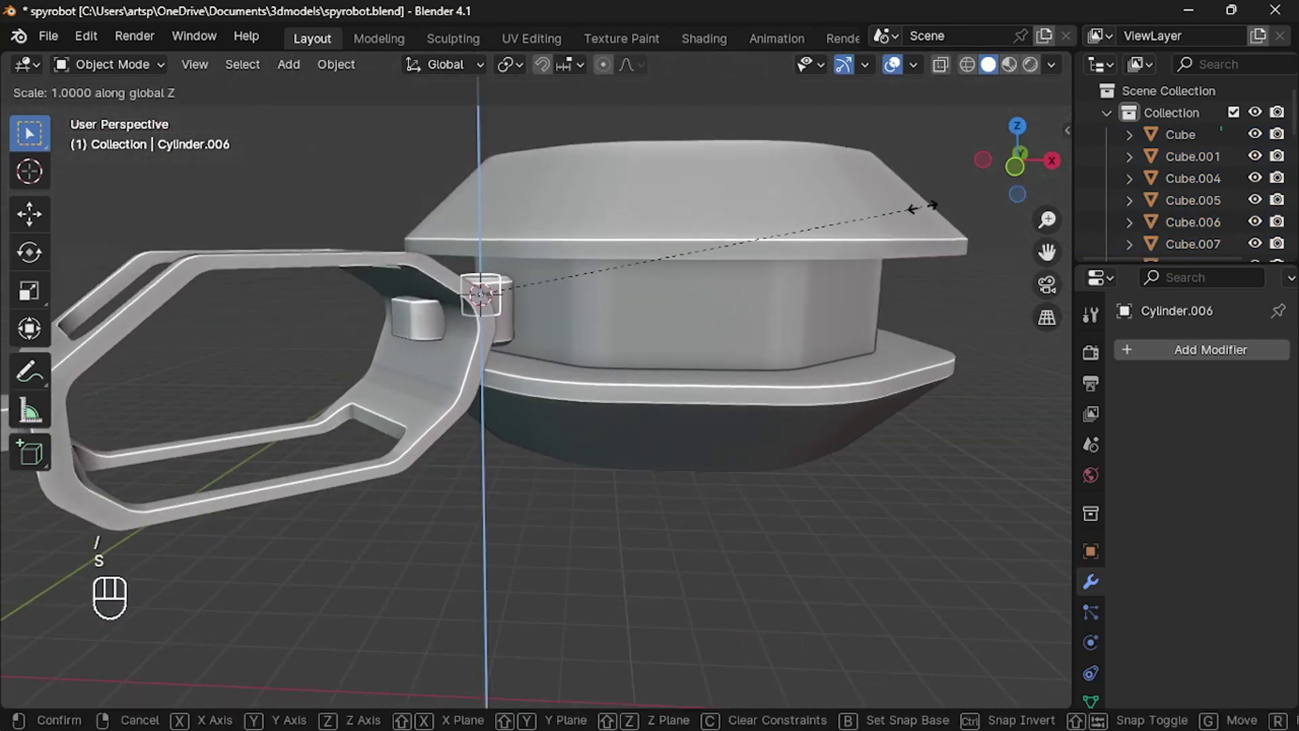
pyautogui.click(298, 304)
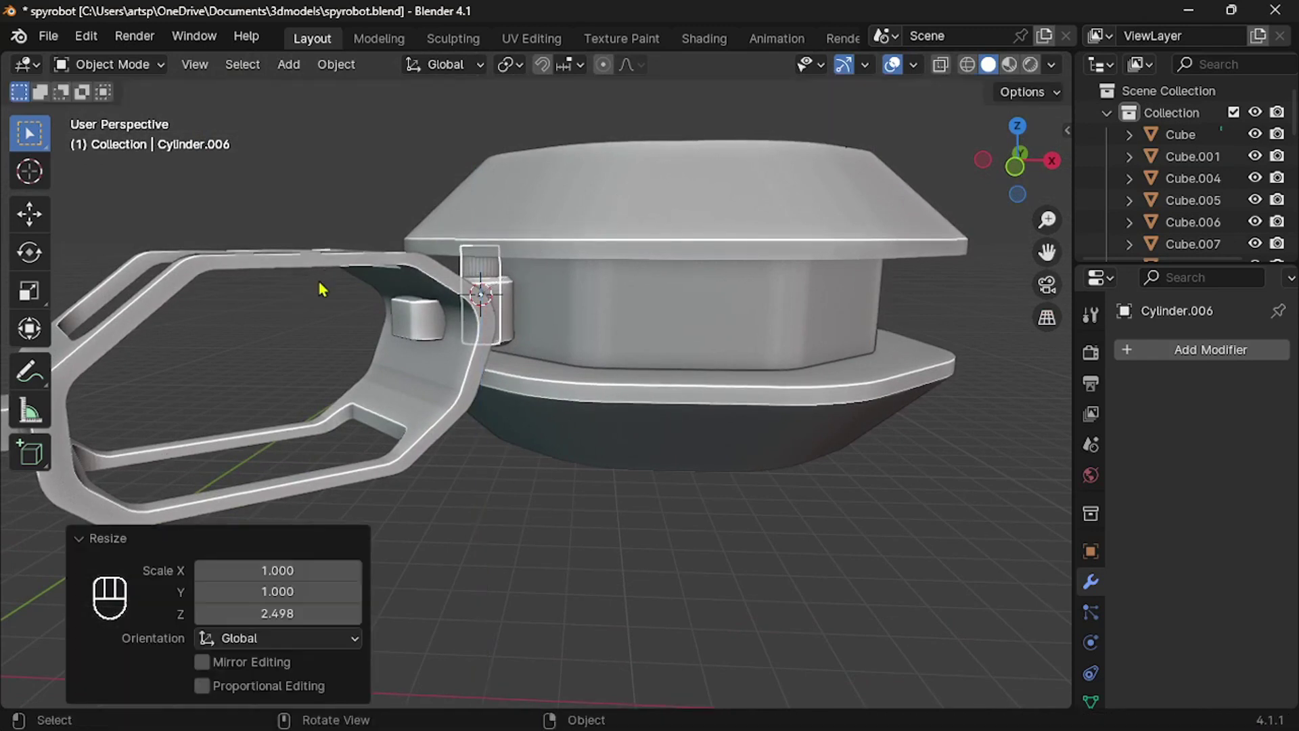
# Lower the pin 0.1 m along Z and lengthen it along Z by a factor of about 1.23
pyautogui.moveTo(298, 304); pyautogui.dragTo(406, 294, button='middle')
pyautogui.press('g')
pyautogui.press('z')
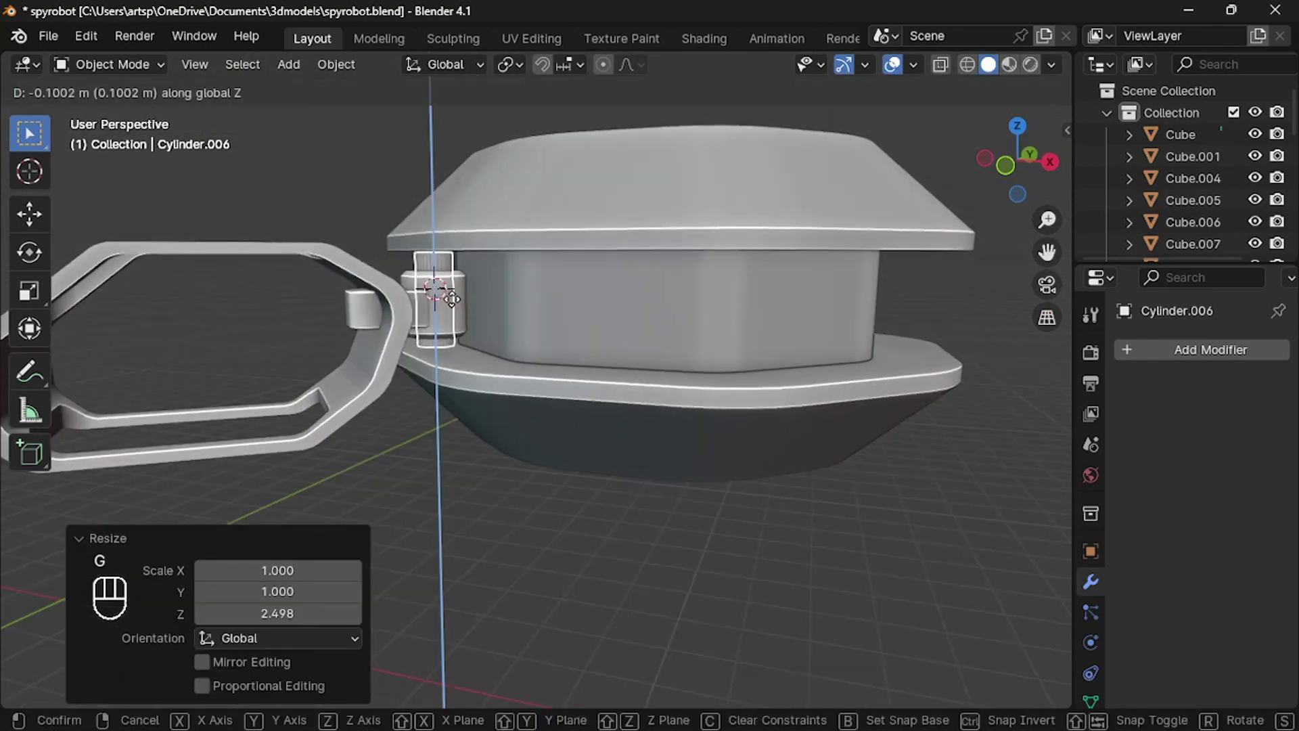
pyautogui.click(452, 299)
pyautogui.press('s')
pyautogui.press('z')
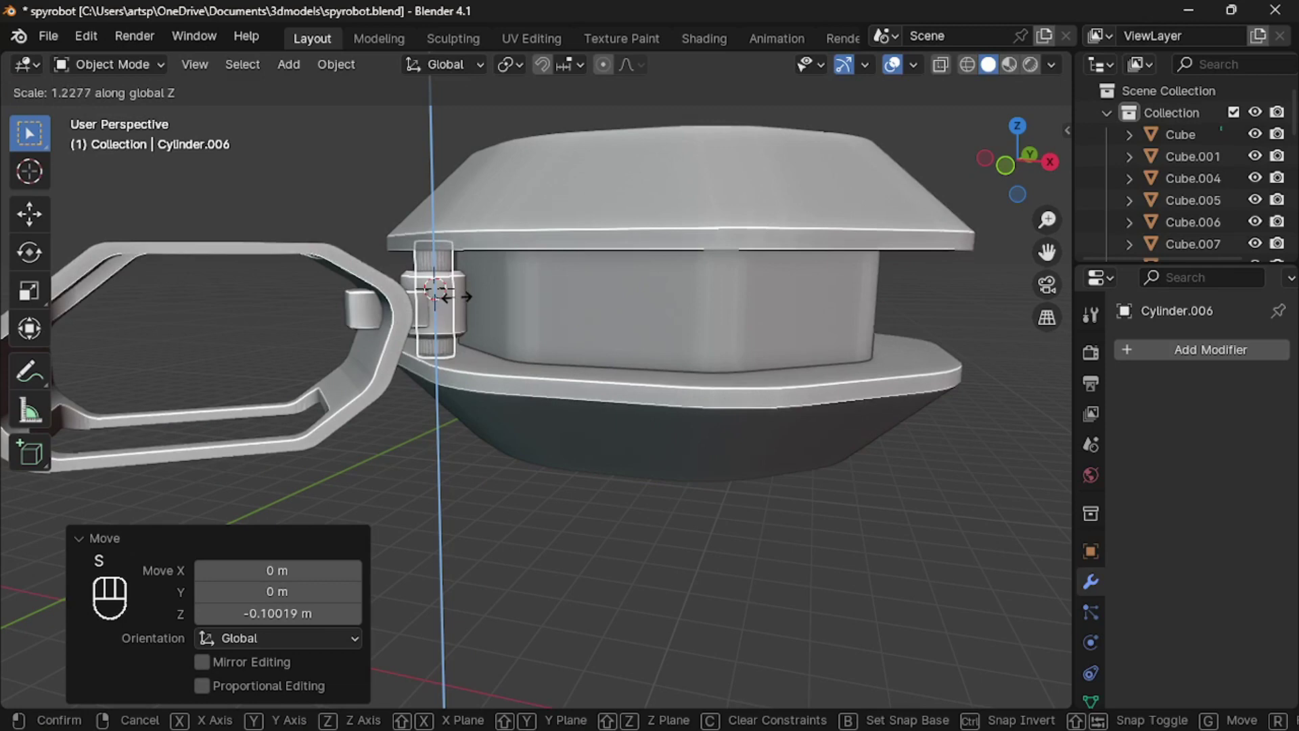
pyautogui.click(454, 296)
# Shade the hinge pin cylinder smooth by angle
pyautogui.click(284, 232)
pyautogui.scroll(-3, 574, 406)
pyautogui.scroll(3, 458, 281)
pyautogui.rightClick(456, 282)
pyautogui.click(452, 269)
# Add an edge loop near the pin's upper end, bevel it 0.112 m with 1 segment, and extrude the band outward along normals
pyautogui.press('Tab')
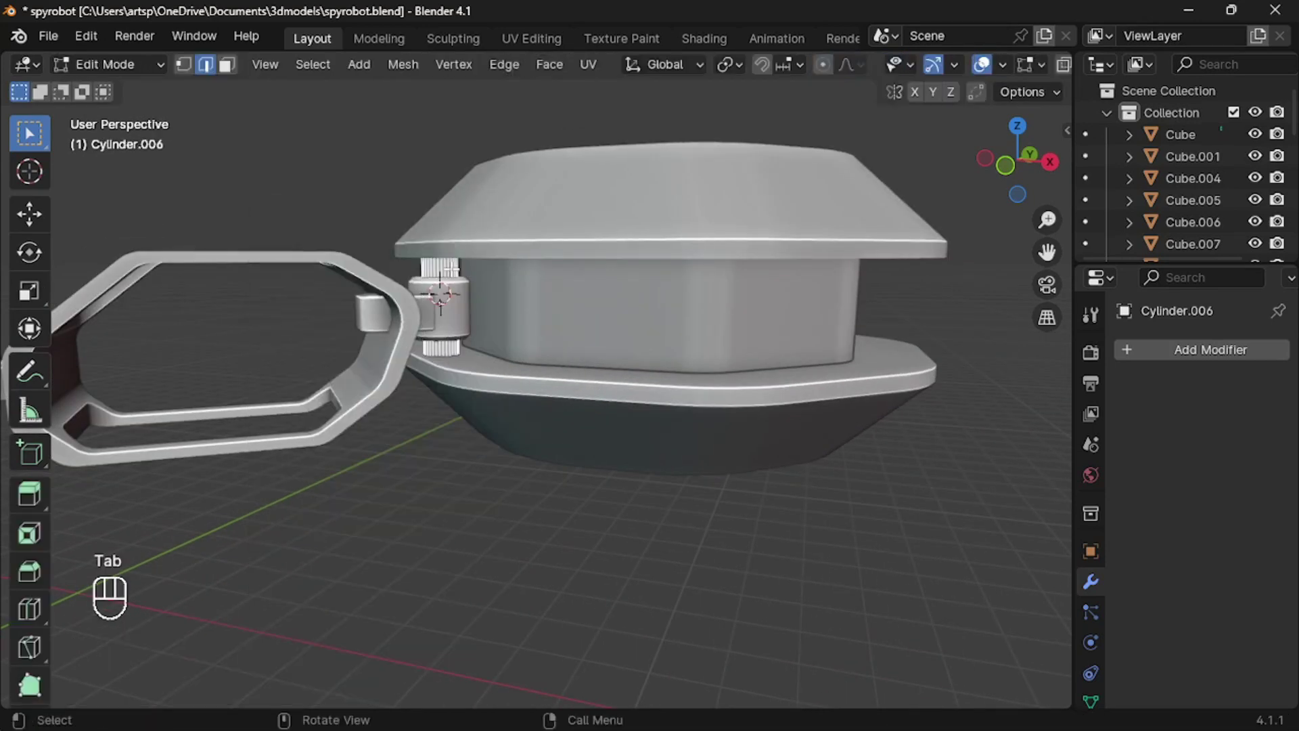
pyautogui.scroll(2, 452, 270)
pyautogui.hotkey('ctrl', 'r')
pyautogui.click(397, 266)
pyautogui.click(399, 224)
pyautogui.hotkey('ctrl', 'b')
pyautogui.click(637, 322)
pyautogui.hotkey('alt', 'e')
pyautogui.click(637, 316)
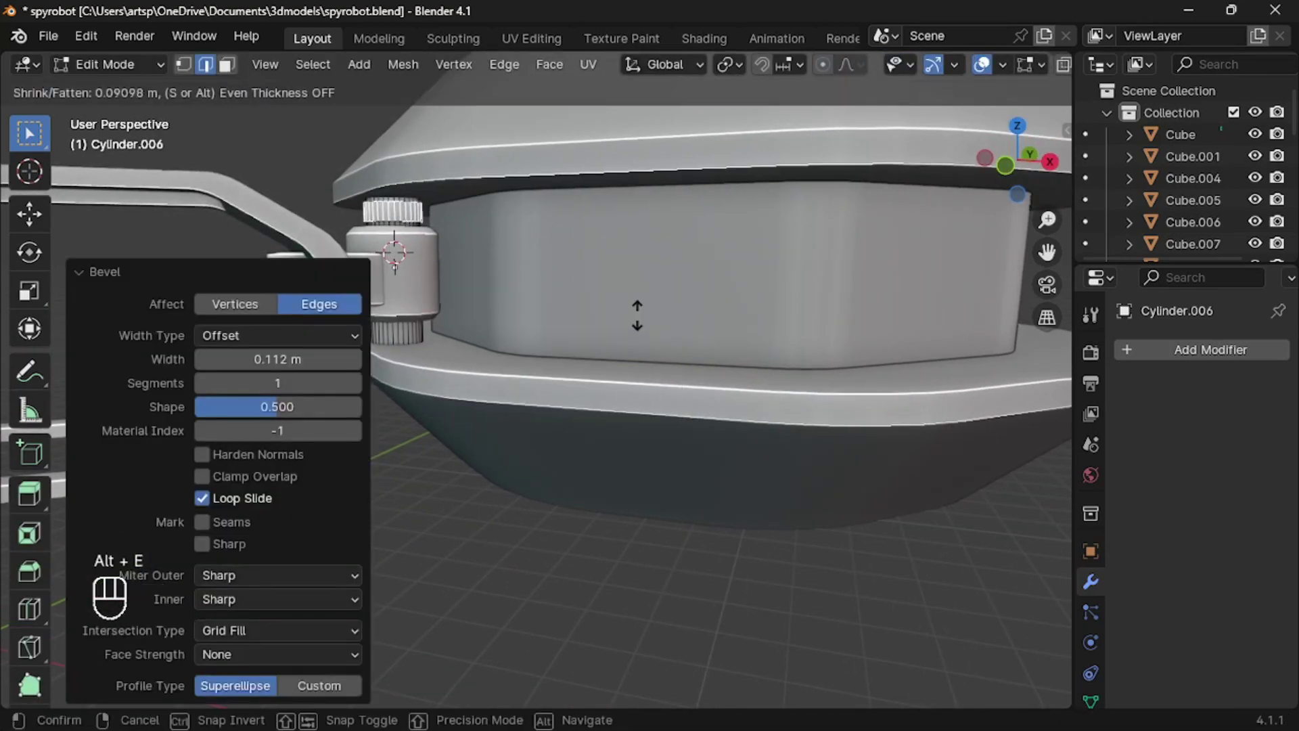
pyautogui.click(635, 280)
# Inset the faces of the pin's upper collar and extrude them along their normals for a stepped profile
pyautogui.moveTo(635, 280); pyautogui.dragTo(632, 299, button='middle')
pyautogui.scroll(3, 625, 303)
pyautogui.press('i')
pyautogui.click(613, 128)
pyautogui.keyDown('shift'); pyautogui.moveTo(613, 128); pyautogui.dragTo(748, 208, button='middle'); pyautogui.keyUp('shift')
pyautogui.hotkey('alt', 'e')
pyautogui.click(749, 229)
pyautogui.press('Tab')
pyautogui.press('Tab')
# Symmetrize the whole pin mesh from its upper half to its lower half to copy the collar to the bottom
pyautogui.scroll(-5, 568, 263)
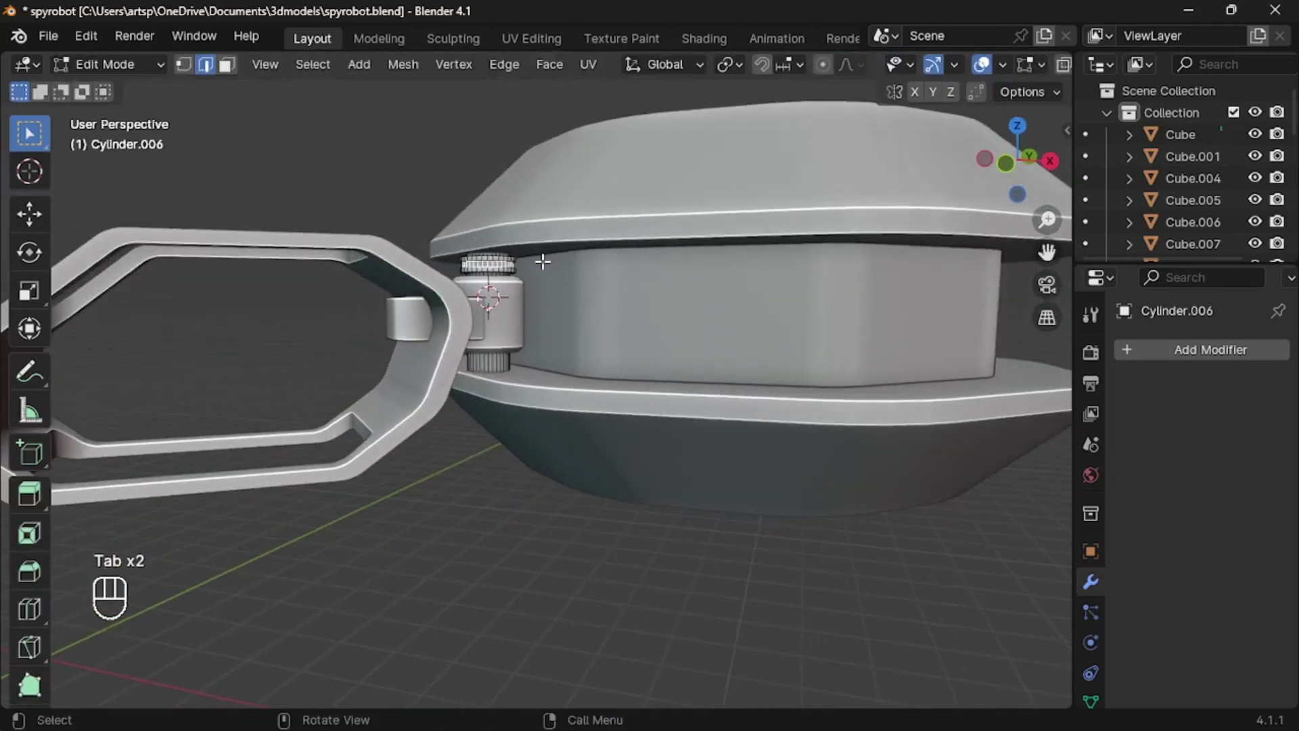
pyautogui.press('a')
pyautogui.press('q')
pyautogui.click(567, 396)
pyautogui.click(276, 660)
pyautogui.click(274, 636)
pyautogui.press('Tab')
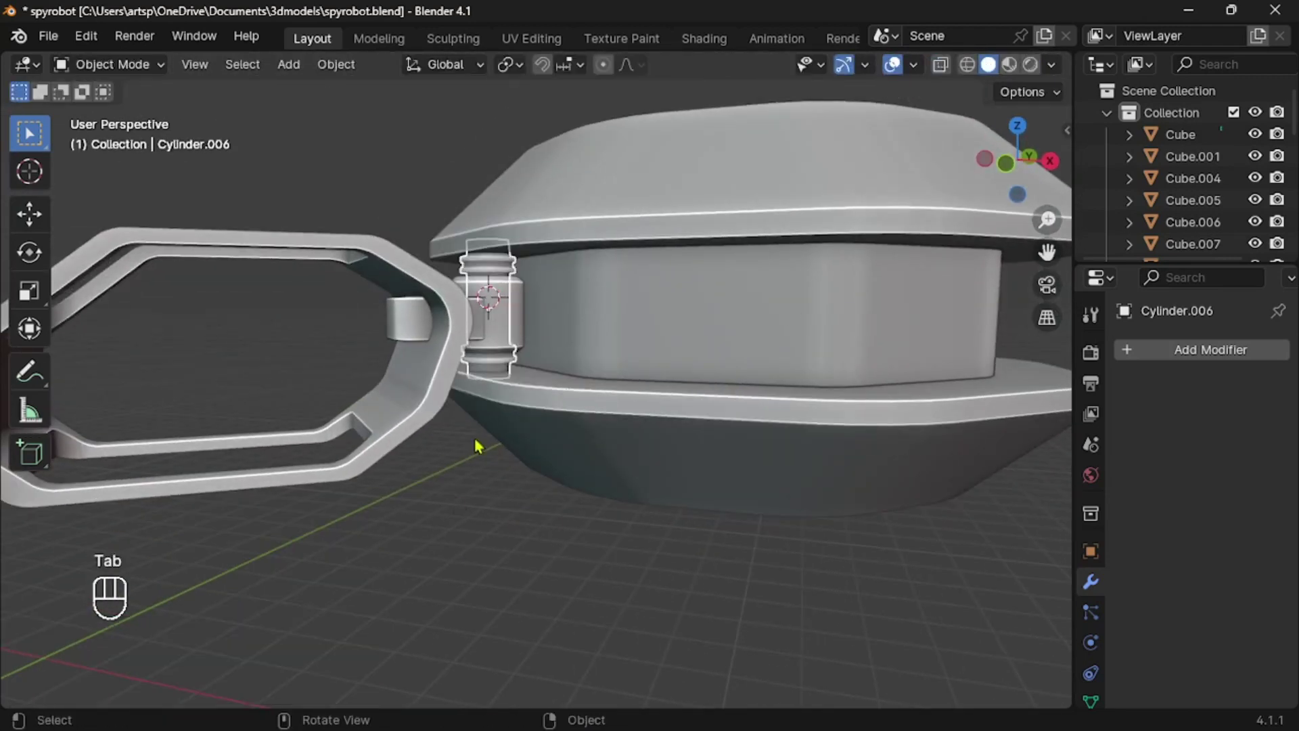
# Lower the pin about 0.032 m along Z and scale it along Z by about 1.03 to span the groove
pyautogui.press('g')
pyautogui.press('z')
pyautogui.click(603, 379)
pyautogui.press('s')
pyautogui.press('z')
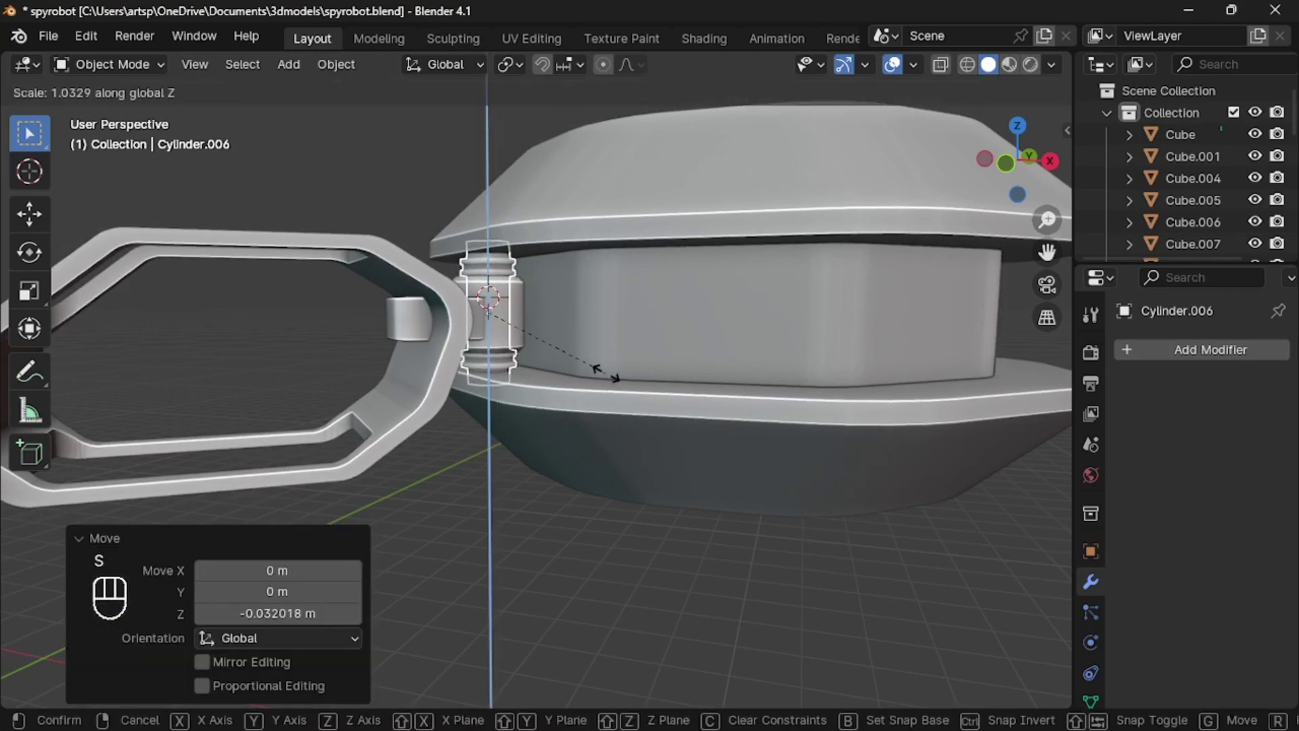
pyautogui.click(608, 381)
pyautogui.click(609, 371)
pyautogui.click(458, 648)
# Add an edge loop around the middle of the hinge barrel surrounding the pin and bevel it into a wide band
pyautogui.scroll(-3, 457, 648)
pyautogui.scroll(-1, 458, 648)
pyautogui.scroll(6, 505, 347)
pyautogui.click(440, 278)
pyautogui.press('Tab')
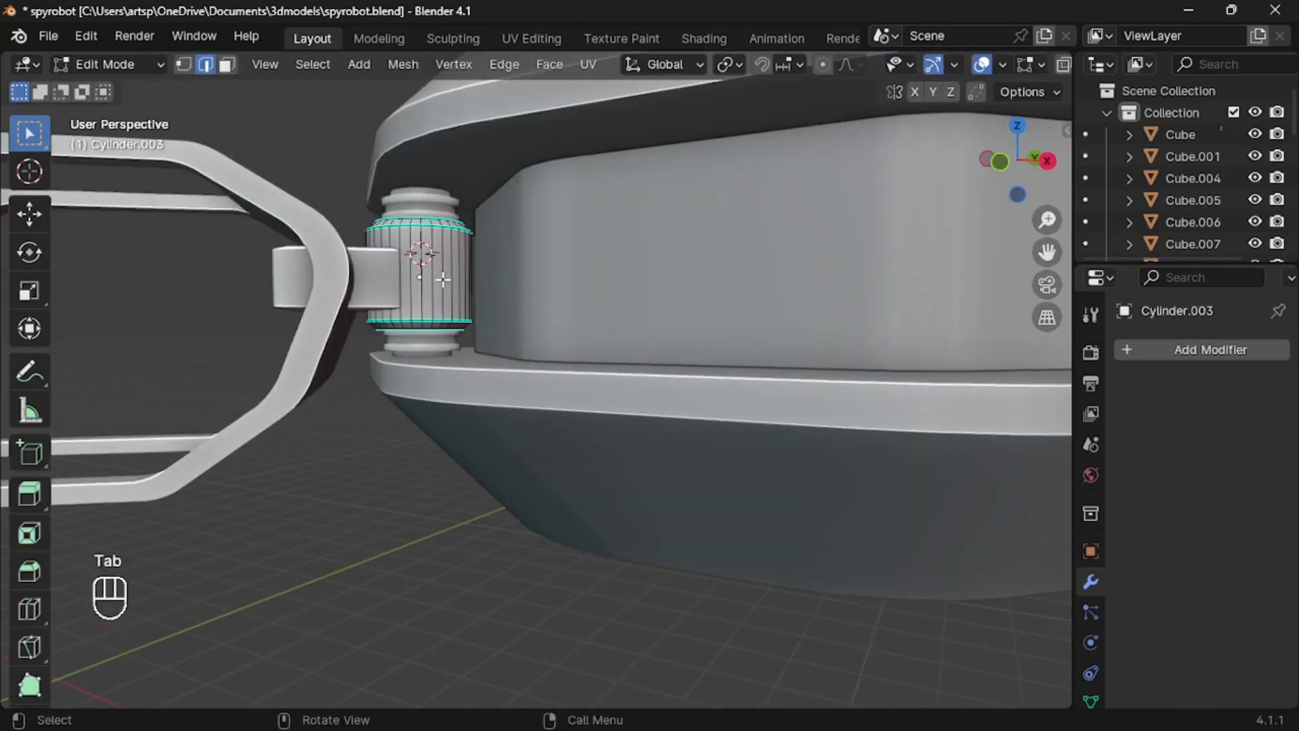
pyautogui.hotkey('ctrl', 'r')
pyautogui.click(443, 281)
pyautogui.rightClick(443, 280)
pyautogui.hotkey('ctrl', 'b')
pyautogui.click(608, 280)
# Inset the faces of the barrel's middle band by 0.202 m and inset the resulting faces once more
pyautogui.press('i')
pyautogui.click(601, 273)
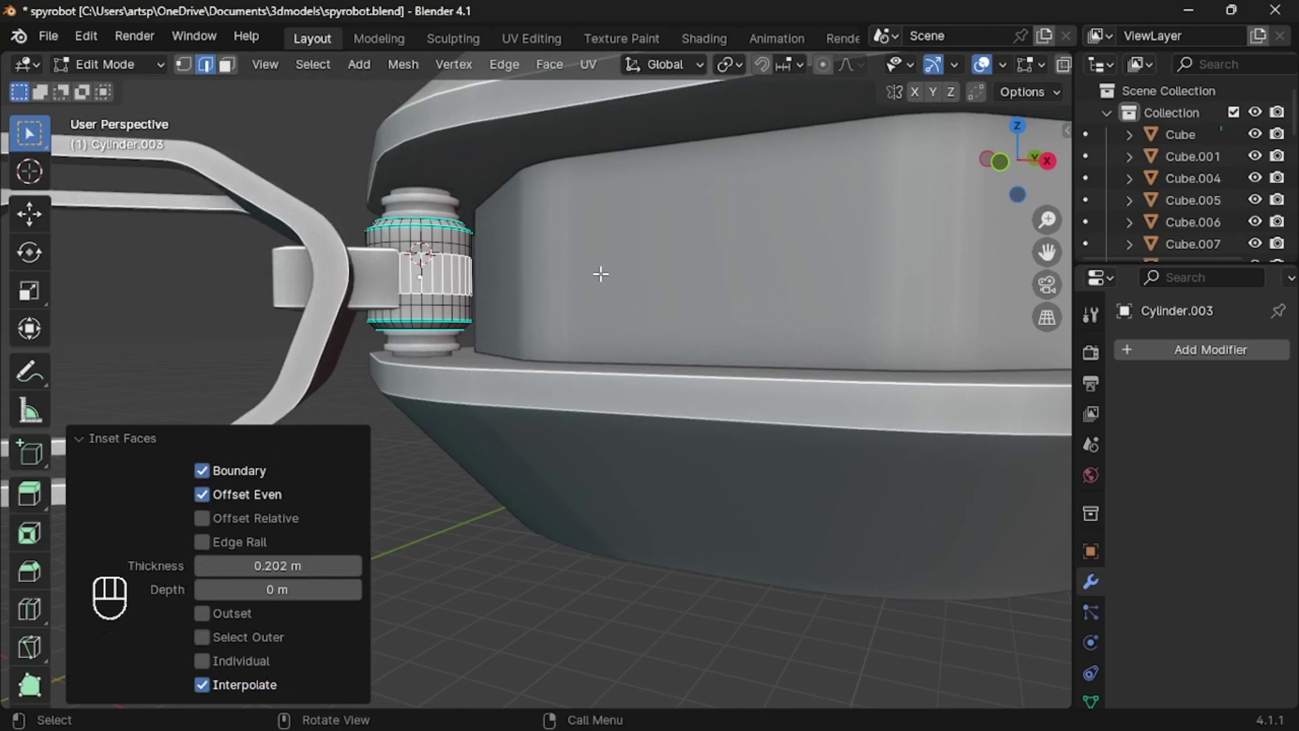
pyautogui.press('i')
pyautogui.click(594, 269)
pyautogui.moveTo(594, 269); pyautogui.dragTo(592, 273, button='middle')
pyautogui.scroll(2, 591, 273)
# Extrude the two narrow face rings above and below the barrel's middle band inward along their normals as grooves
pyautogui.press('3')
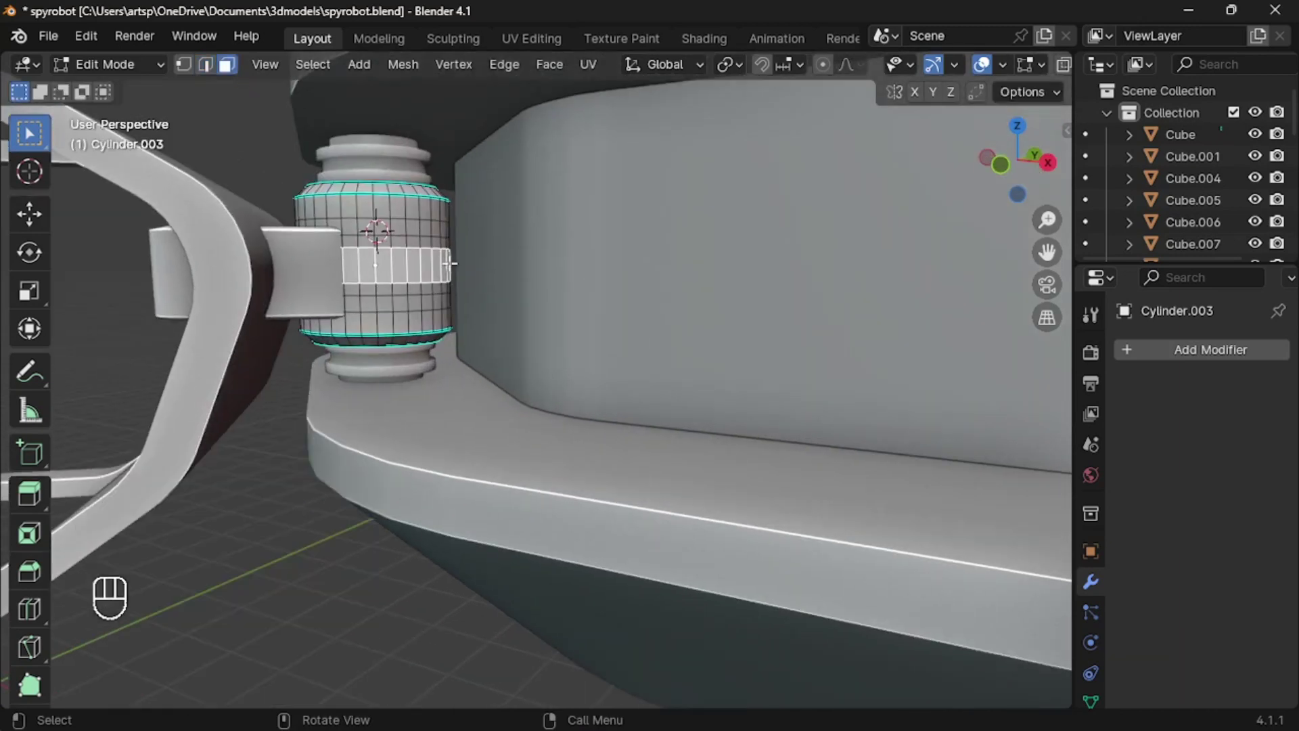
pyautogui.keyDown('alt'); pyautogui.click(397, 288); pyautogui.keyUp('alt')
pyautogui.hotkey('alt', 'shift')
pyautogui.keyDown('alt'); pyautogui.keyDown('shift'); pyautogui.click(392, 239); pyautogui.keyUp('shift'); pyautogui.keyUp('alt')
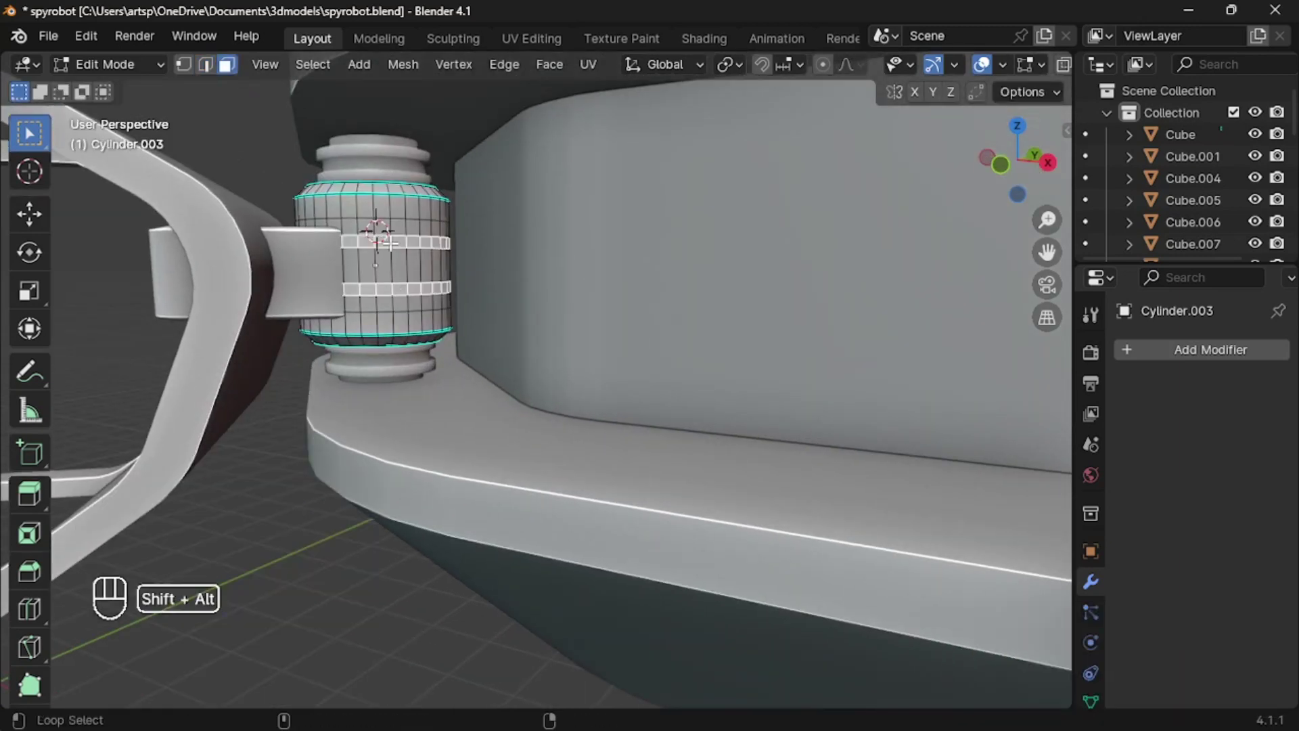
pyautogui.hotkey('alt', 'e')
pyautogui.click(441, 284)
pyautogui.click(445, 284)
# Mark the edges of the barrel's recessed rings as sharp and finish editing the barrel
pyautogui.moveTo(381, 255); pyautogui.dragTo(388, 261, button='middle')
pyautogui.press('m')
pyautogui.hotkey('ctrl', 'f')
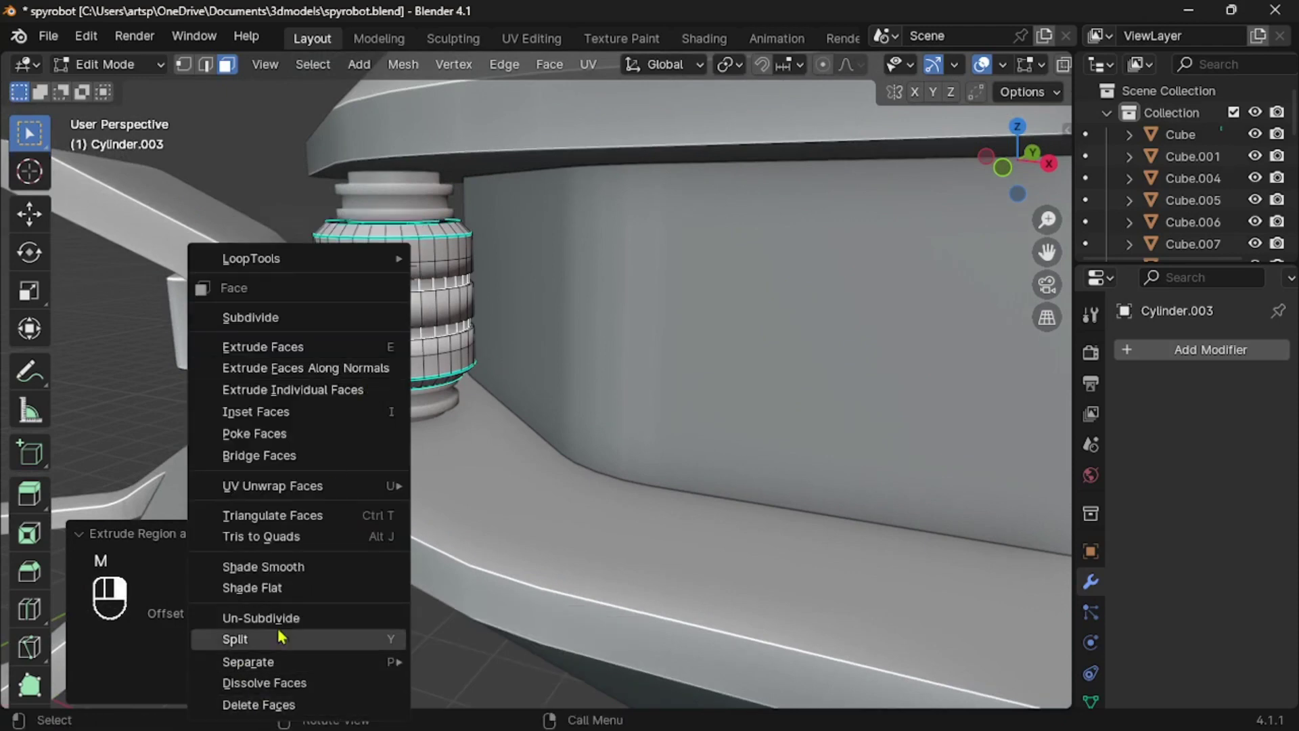
pyautogui.hotkey('ctrl', 'f')
pyautogui.hotkey('ctrl', 'e')
pyautogui.press('Tab')
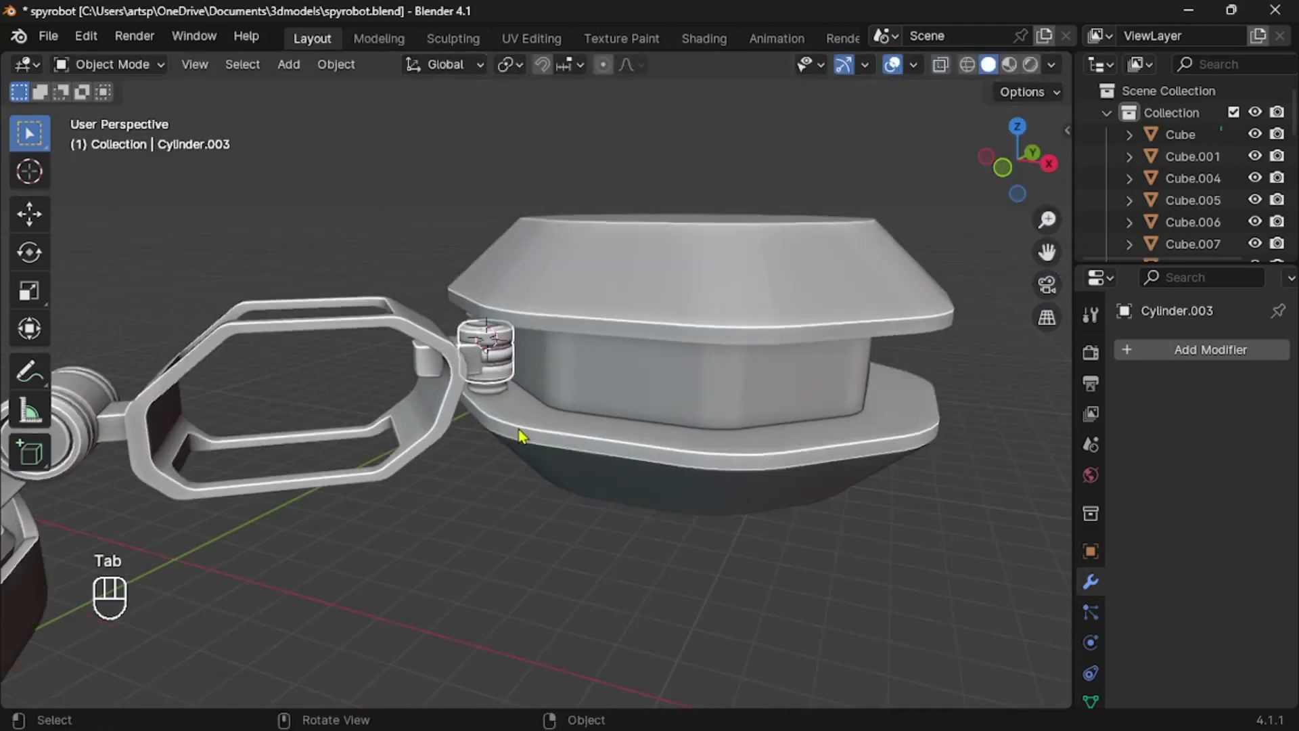
# Inspect the grooved hinge barrel and its pin where they sit between the body's upper and lower rims
pyautogui.scroll(-3, 520, 435)
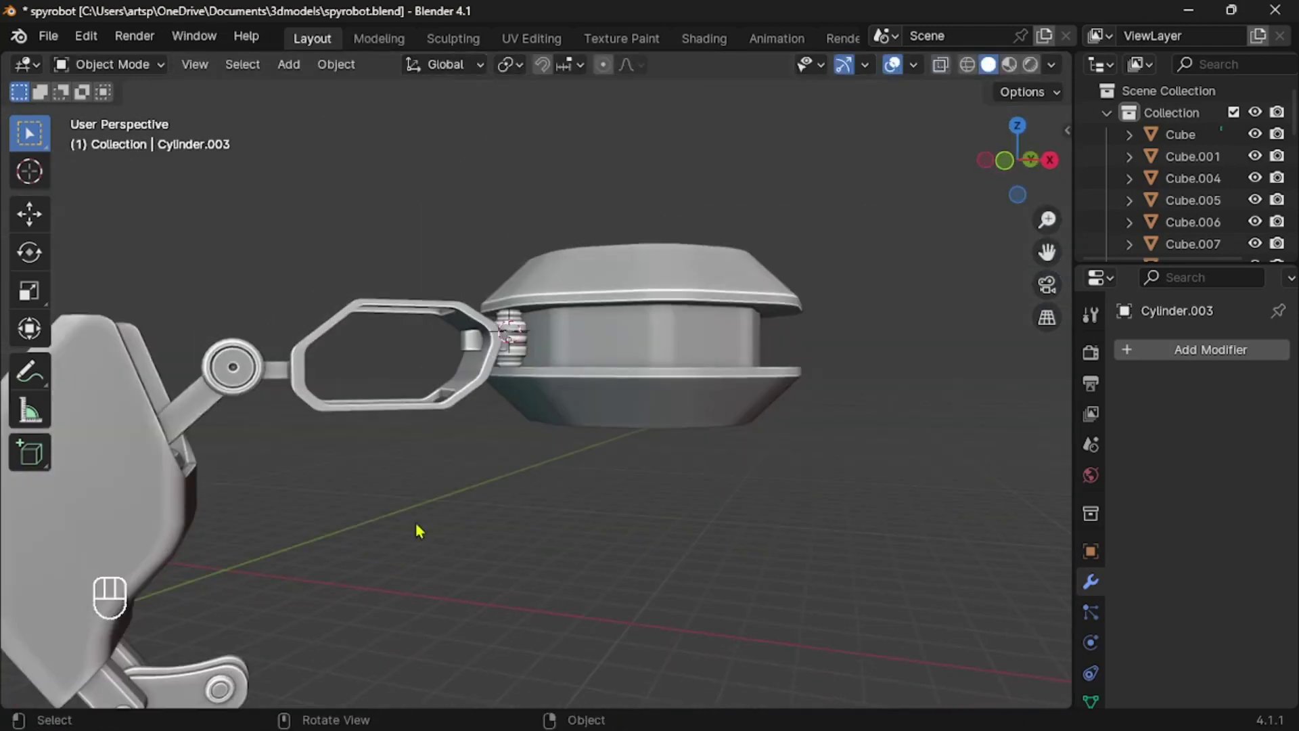
pyautogui.scroll(4, 420, 531)
pyautogui.scroll(2, 505, 374)
pyautogui.rightClick(412, 318)
pyautogui.click(412, 319)
pyautogui.click(479, 269)
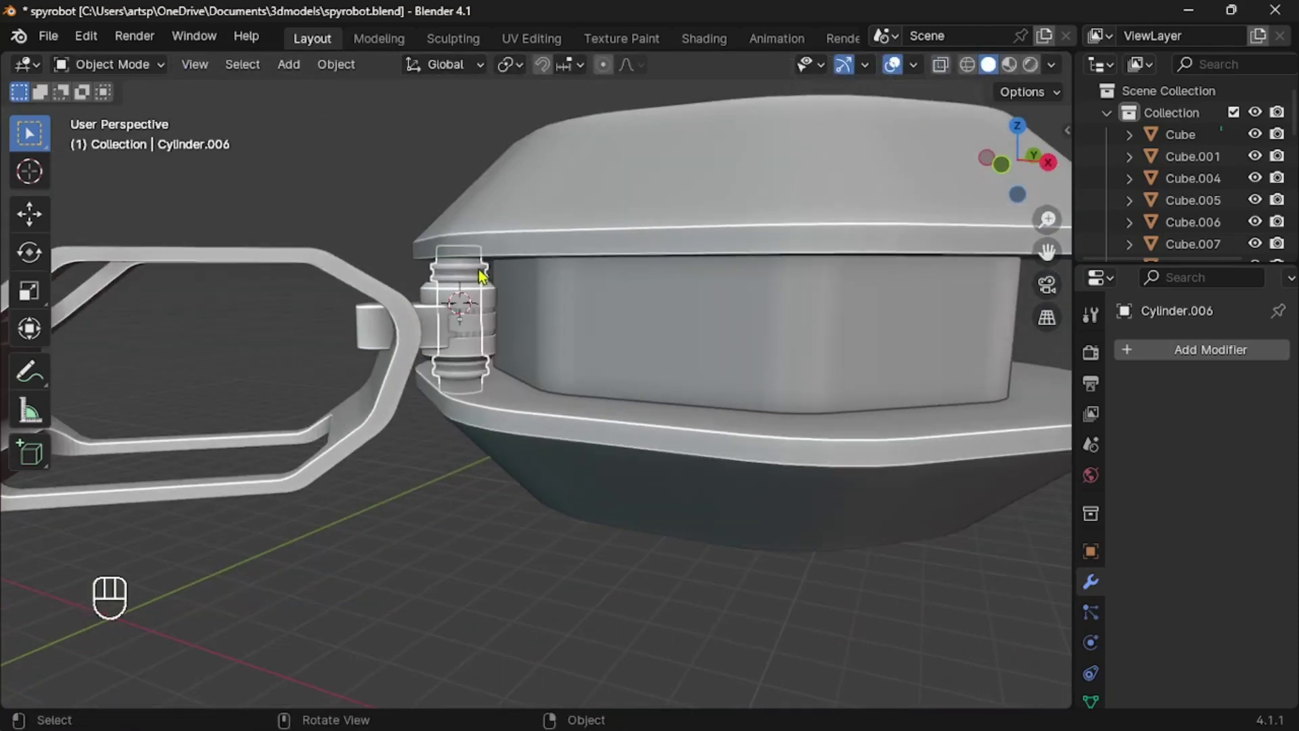
pyautogui.rightClick(479, 270)
pyautogui.click(479, 269)
pyautogui.click(463, 510)
# Select the upper and lower edge loops of the body's inner groove wall and scale them along Z by 0.861
pyautogui.scroll(-2, 463, 510)
pyautogui.moveTo(465, 518); pyautogui.dragTo(466, 517, button='middle')
pyautogui.scroll(3, 466, 518)
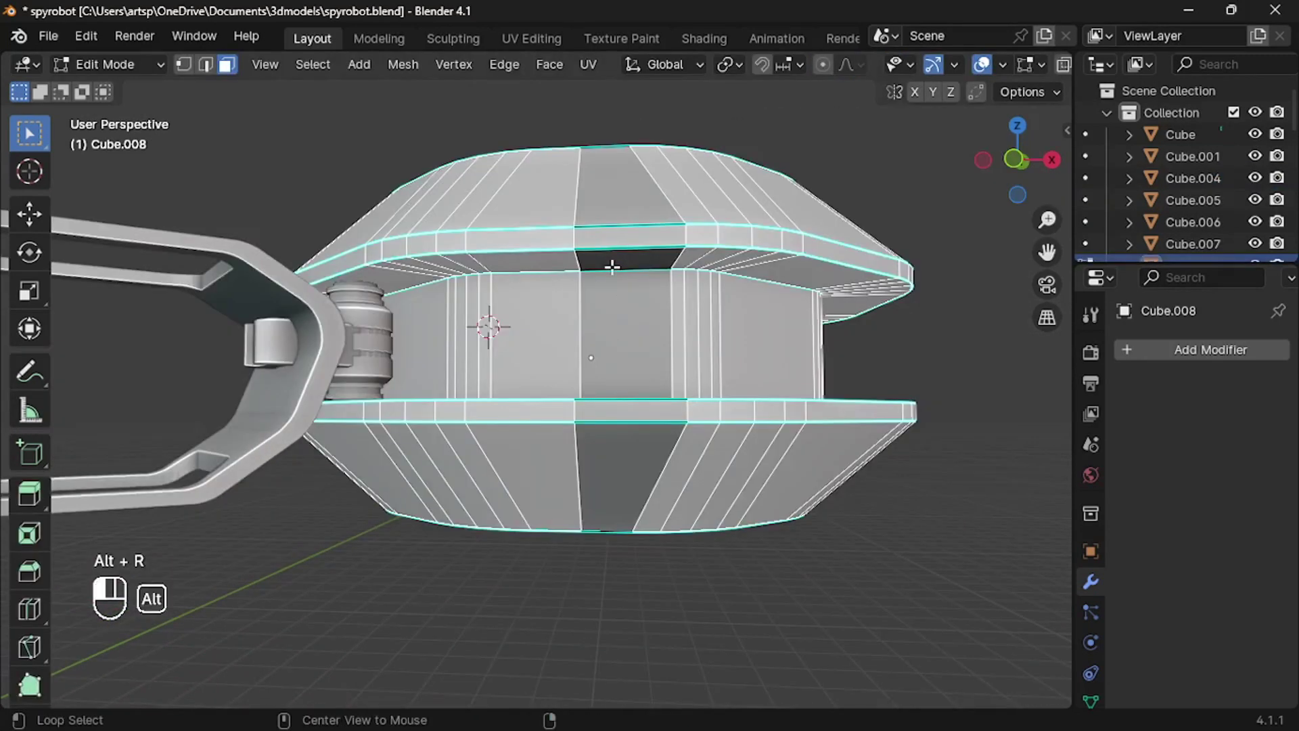
pyautogui.keyDown('alt'); pyautogui.click(612, 267); pyautogui.keyUp('alt')
pyautogui.moveTo(523, 256); pyautogui.dragTo(555, 387, button='middle')
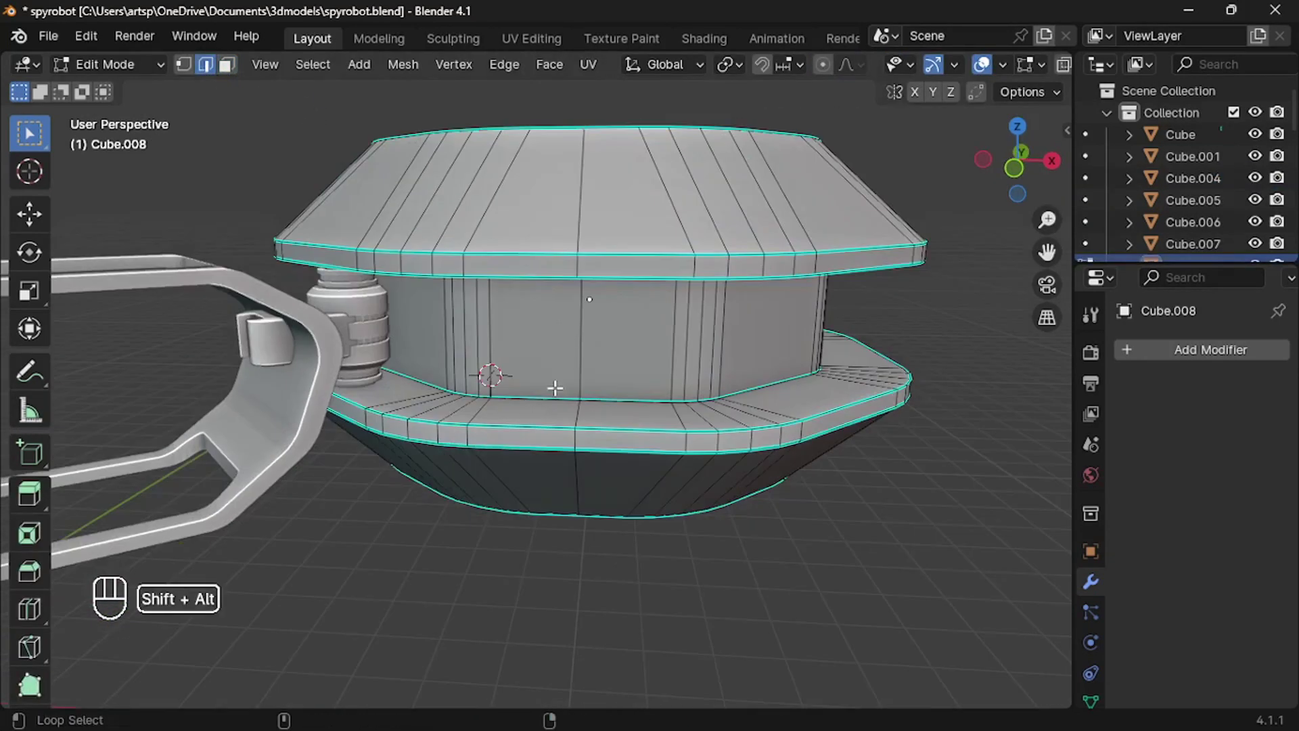
pyautogui.press('s')
pyautogui.press('z')
pyautogui.click(726, 364)
pyautogui.moveTo(727, 403); pyautogui.dragTo(731, 366, button='middle')
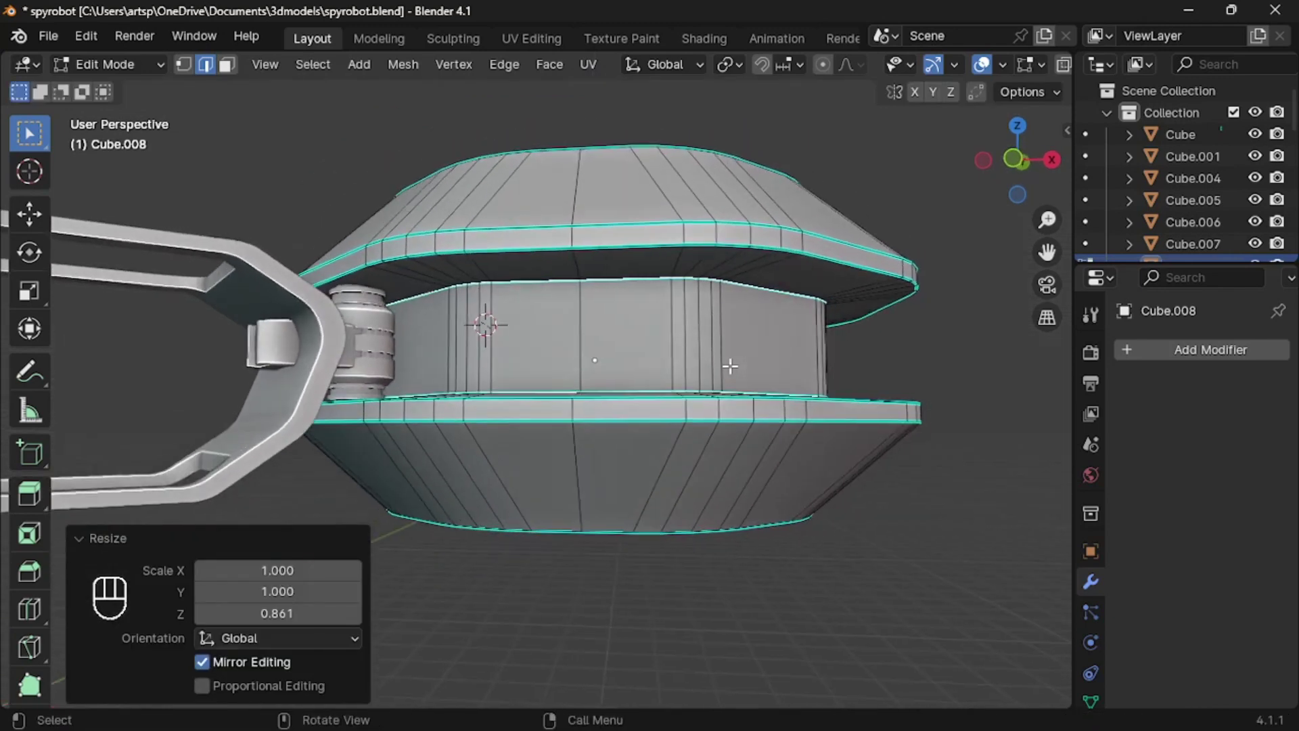
# Add an edge loop around the middle of the body's groove wall and bevel it about 0.291 m with 1 segment
pyautogui.click(653, 328)
pyautogui.hotkey('ctrl', 'r')
pyautogui.click(600, 332)
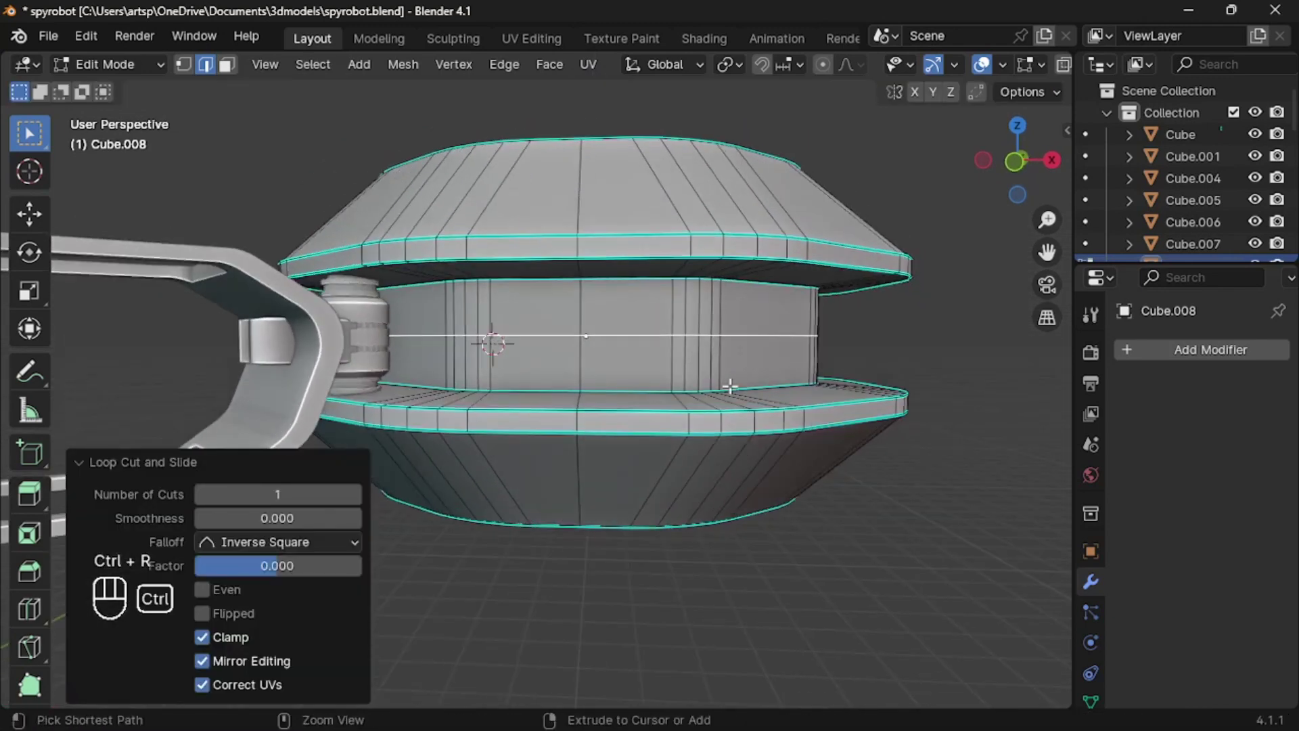
pyautogui.hotkey('ctrl', 'b')
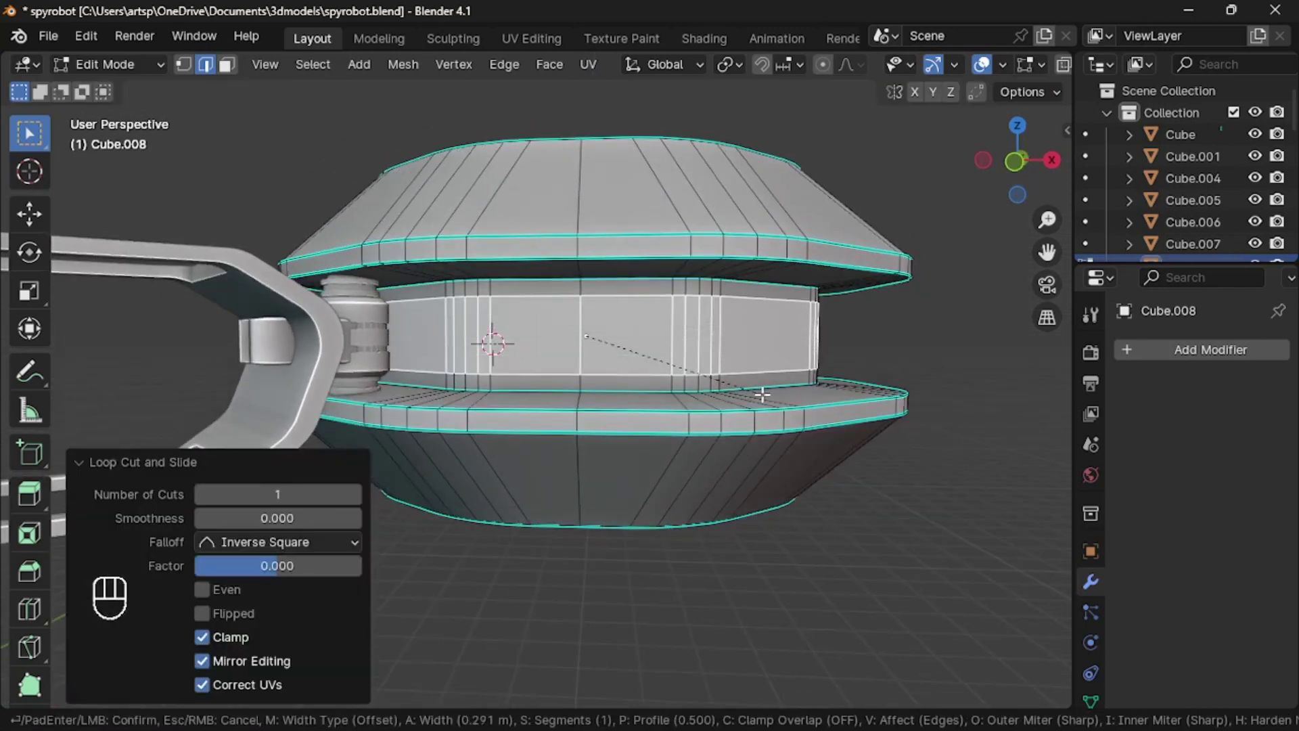
pyautogui.click(763, 394)
# Extrude the groove wall's band inward 0.136 m along normals and scale it along Z to about 0.70
pyautogui.hotkey('alt', 'e')
pyautogui.click(759, 397)
pyautogui.click(760, 401)
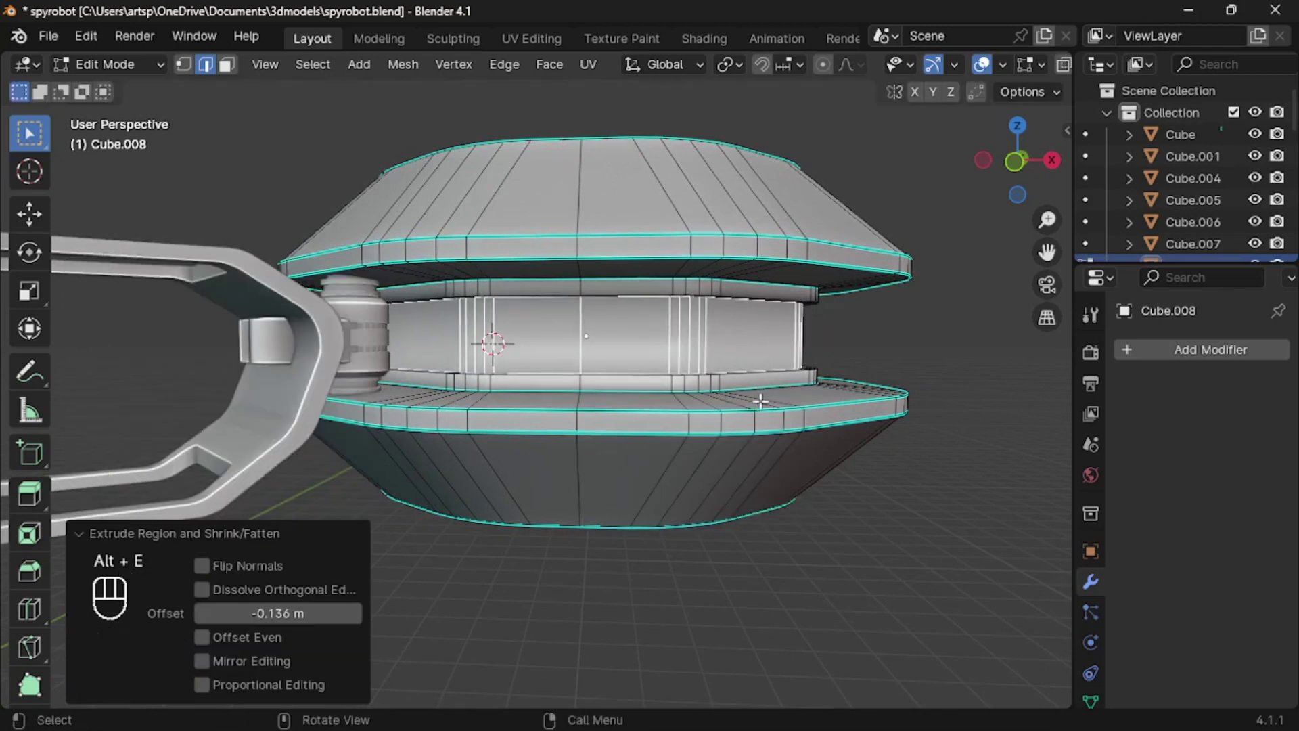
pyautogui.press('s')
pyautogui.press('z')
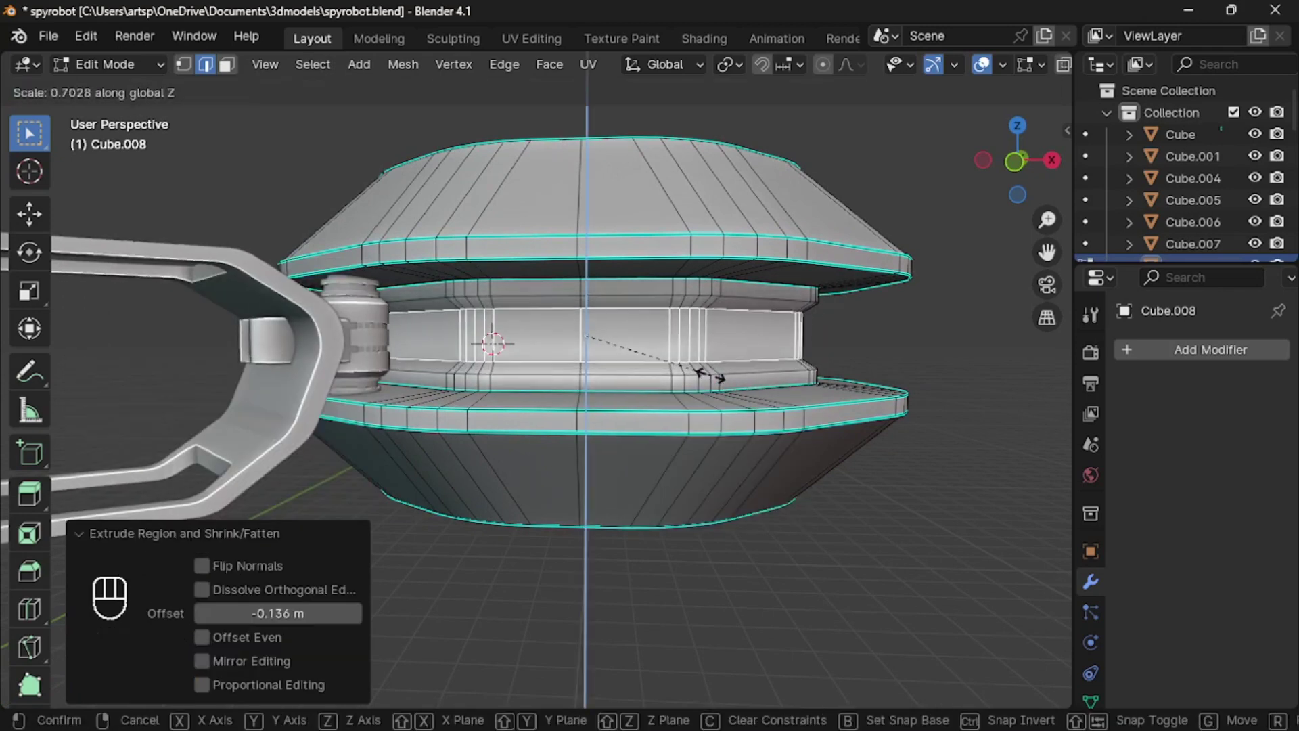
pyautogui.click(710, 374)
# Mark the outer and inner edge loops of the body's recessed groove step as sharp and finish editing the body
pyautogui.scroll(4, 541, 383)
pyautogui.moveTo(542, 386); pyautogui.dragTo(546, 396, button='middle')
pyautogui.keyDown('alt'); pyautogui.click(603, 367); pyautogui.keyUp('alt')
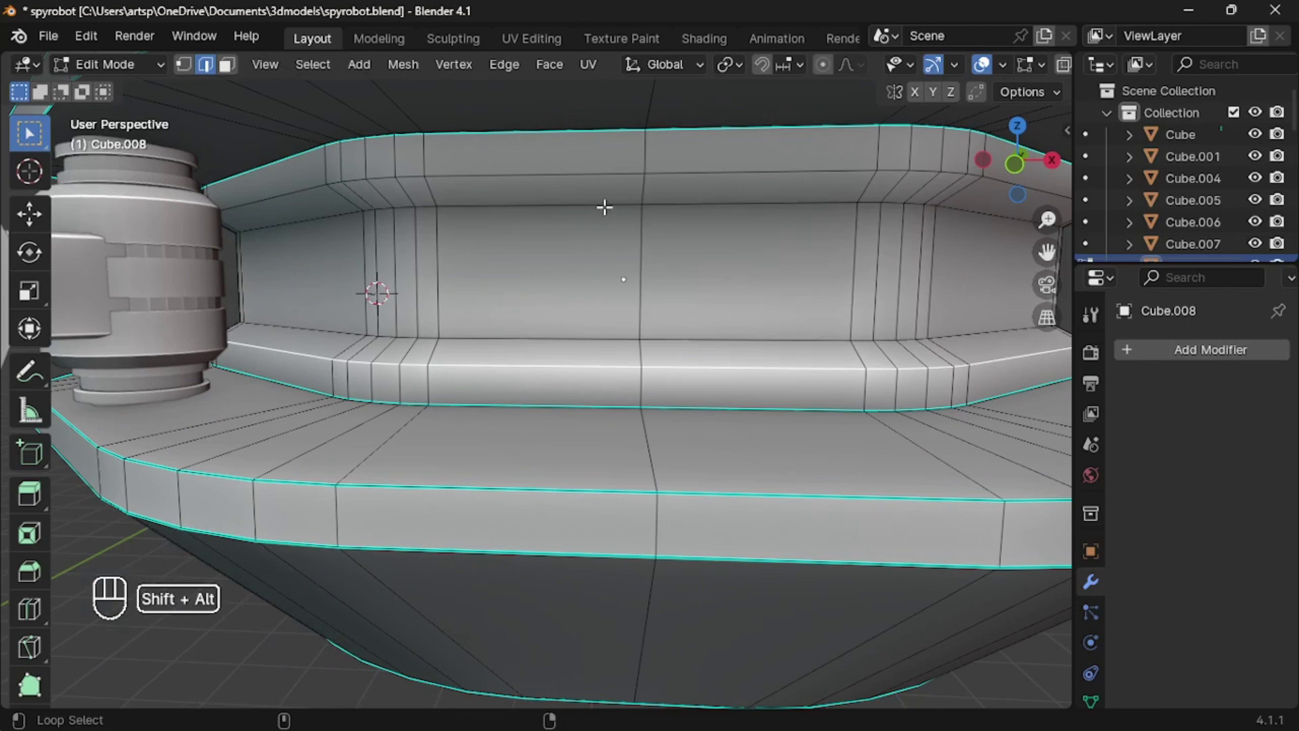
pyautogui.rightClick(572, 177)
pyautogui.click(433, 553)
pyautogui.click(548, 334)
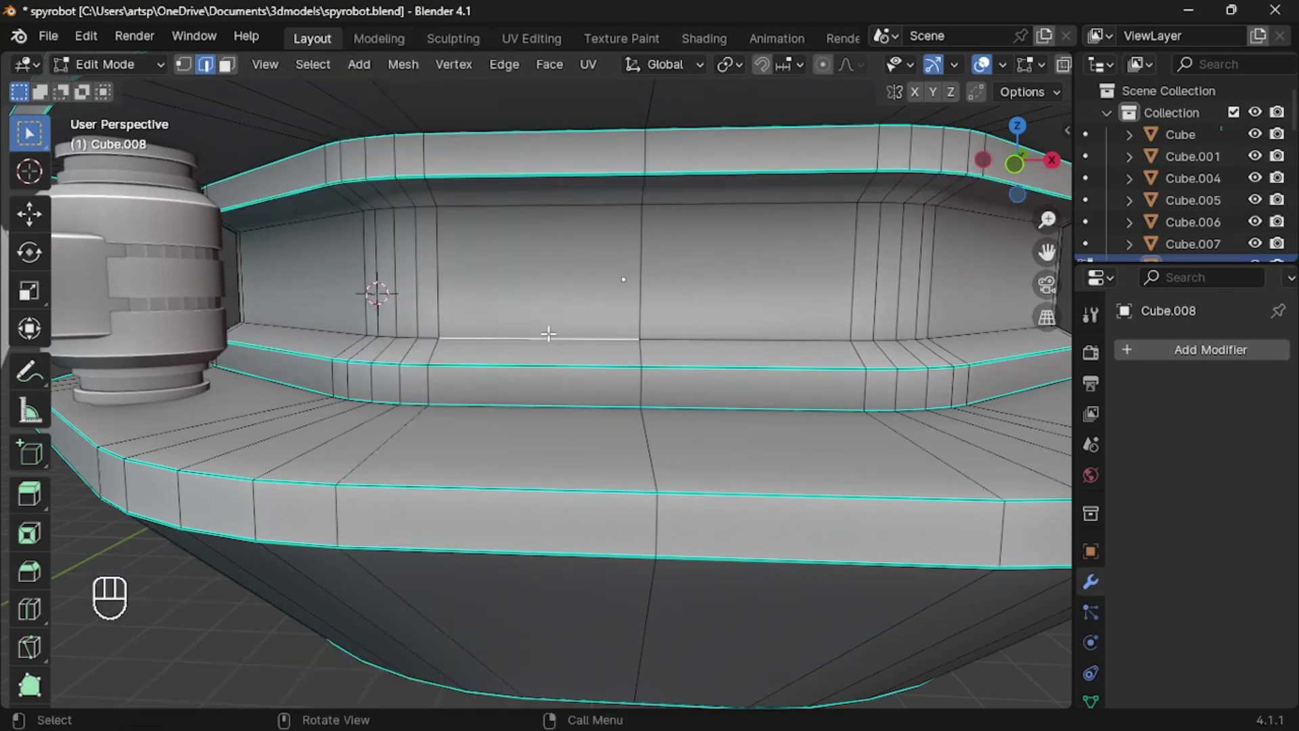
pyautogui.rightClick(548, 203)
pyautogui.click(458, 533)
pyautogui.press('Tab')
pyautogui.scroll(-5, 545, 460)
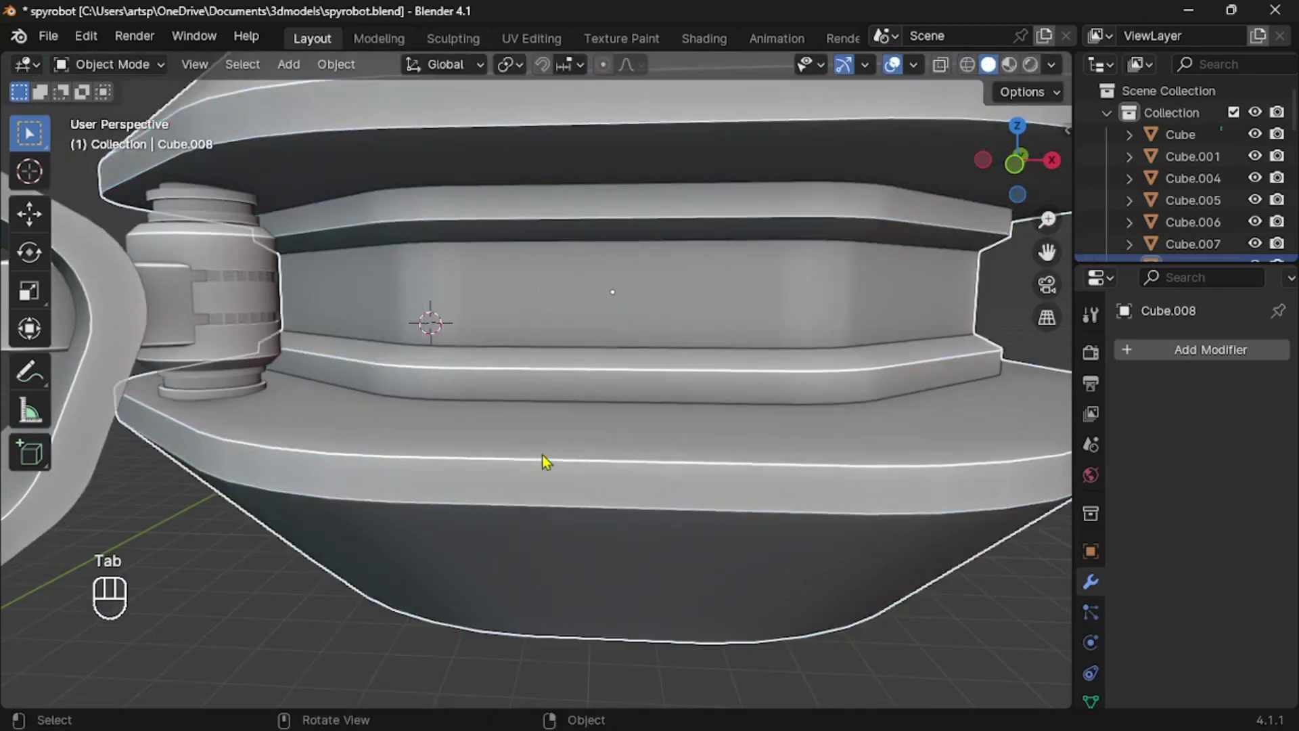
pyautogui.scroll(-4, 520, 553)
pyautogui.moveTo(546, 462); pyautogui.dragTo(520, 553, button='middle')
pyautogui.click(520, 552)
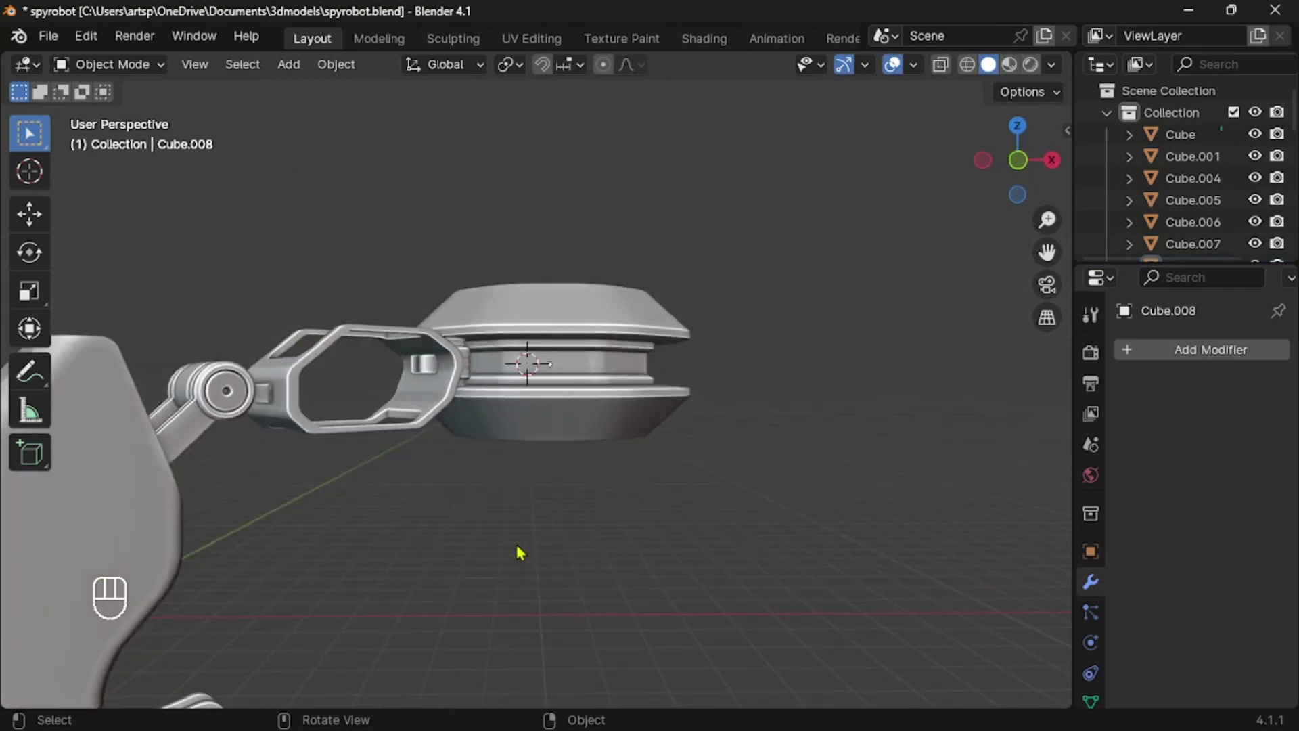
# Add a 32-vertex cylinder at the 3D cursor and scale it down to about a quarter of its size
pyautogui.scroll(4, 536, 354)
pyautogui.moveTo(536, 353); pyautogui.dragTo(537, 360, button='middle')
pyautogui.scroll(-3, 536, 360)
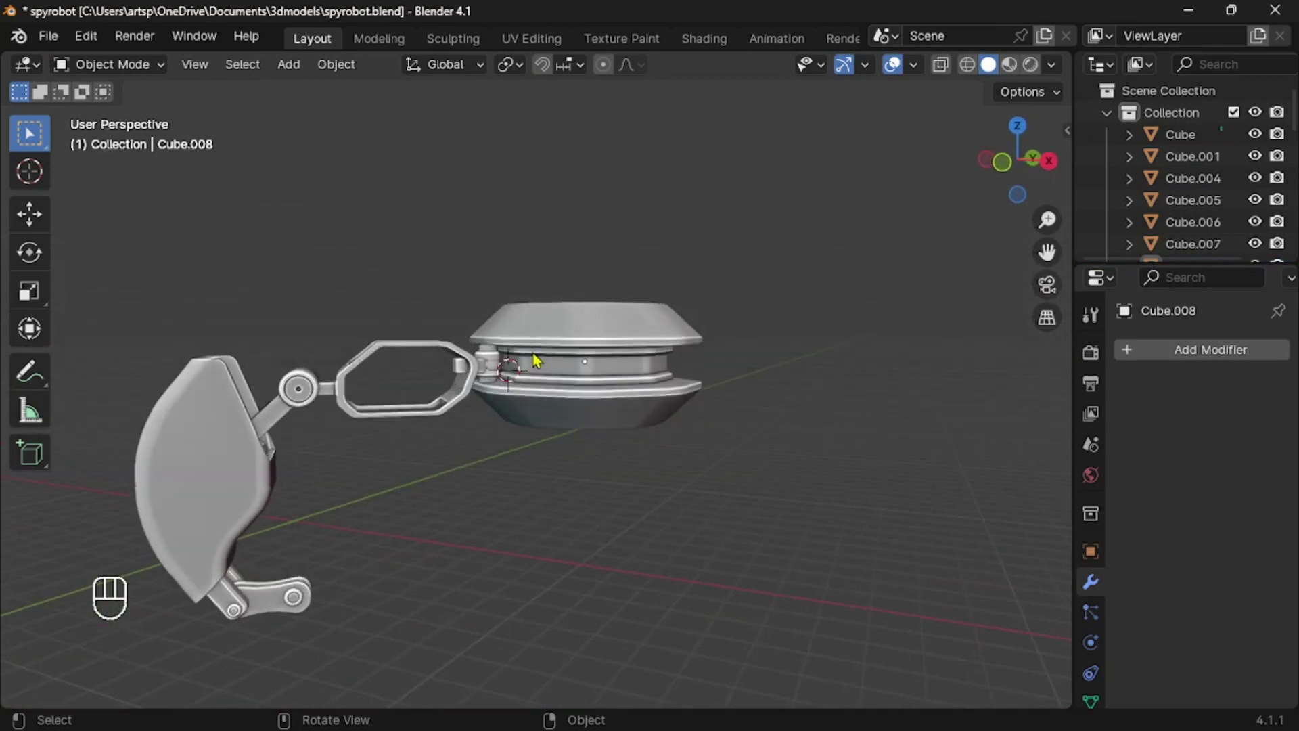
pyautogui.scroll(4, 537, 360)
pyautogui.press('KP_1')
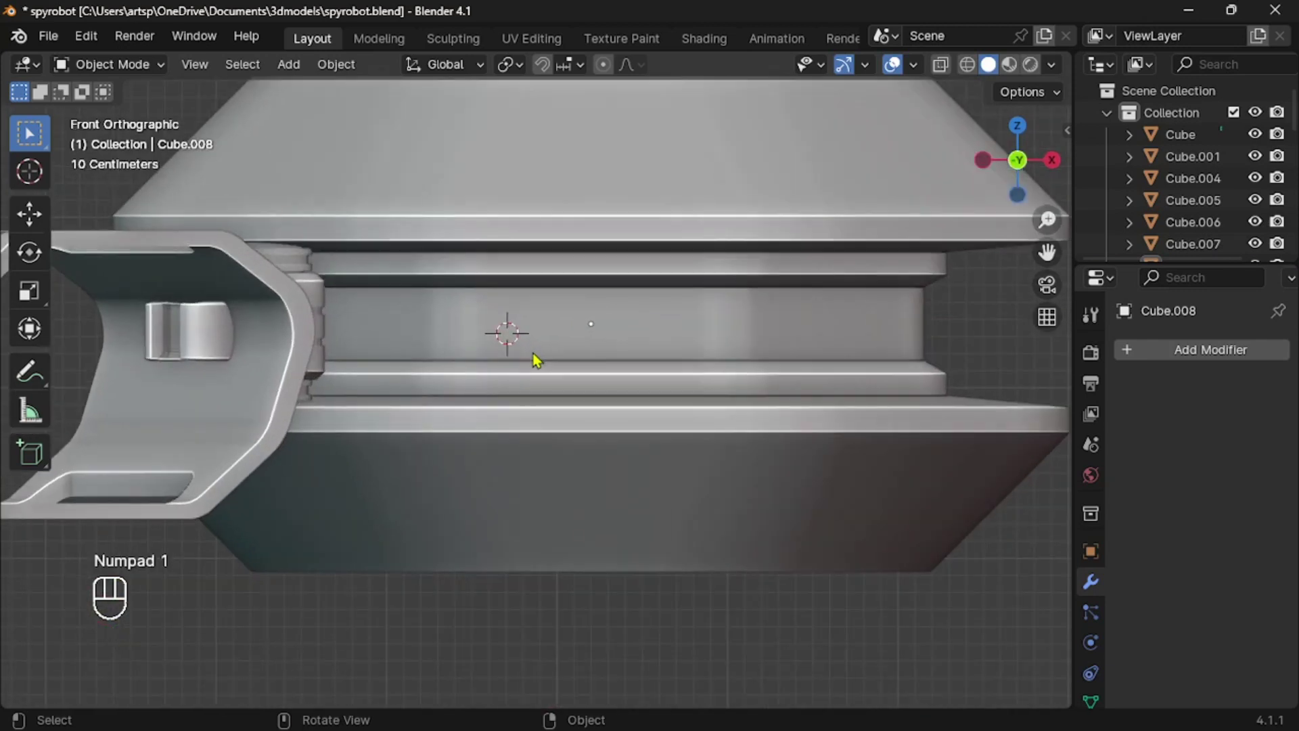
pyautogui.hotkey('shift', 'a')
pyautogui.moveTo(541, 298)
pyautogui.click(636, 412)
pyautogui.press('s')
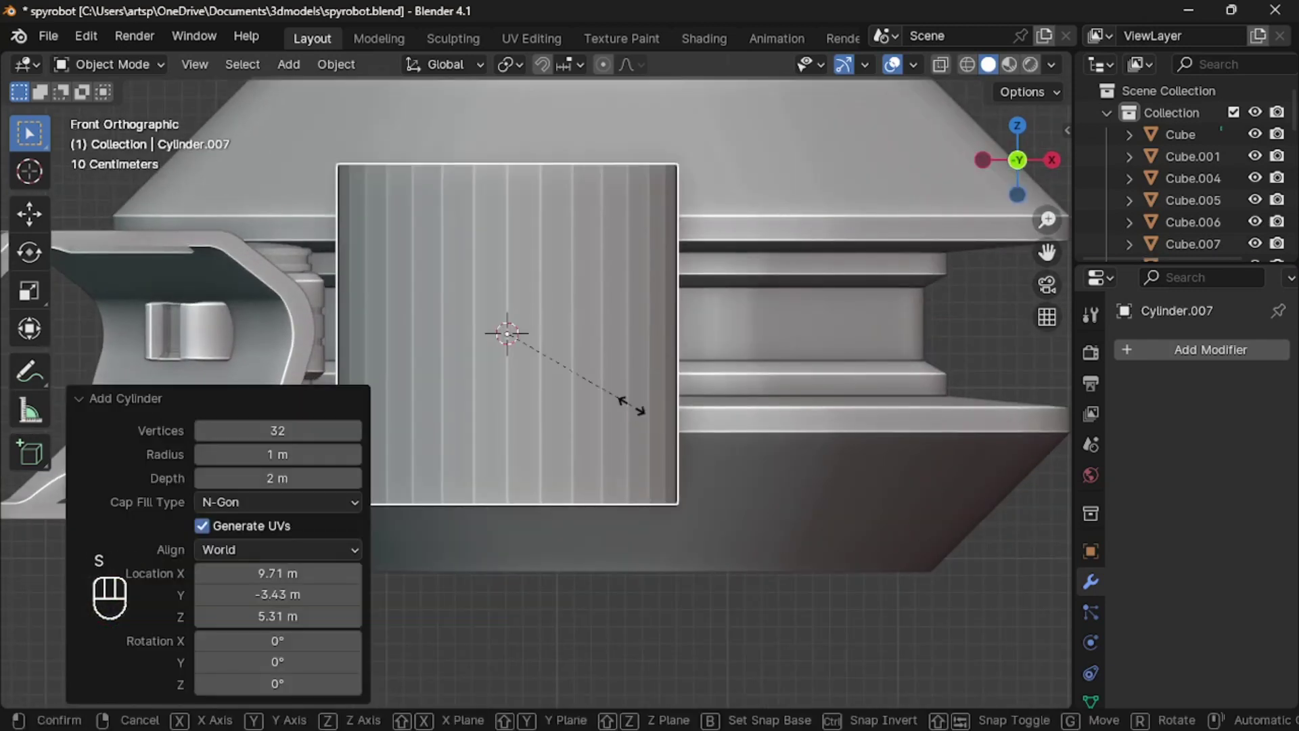
pyautogui.click(545, 357)
# Rotate the new cylinder 90° about the X axis so its round end faces the front
pyautogui.press('r')
pyautogui.press('x')
pyautogui.press('9')
pyautogui.press('0')
pyautogui.click(545, 359)
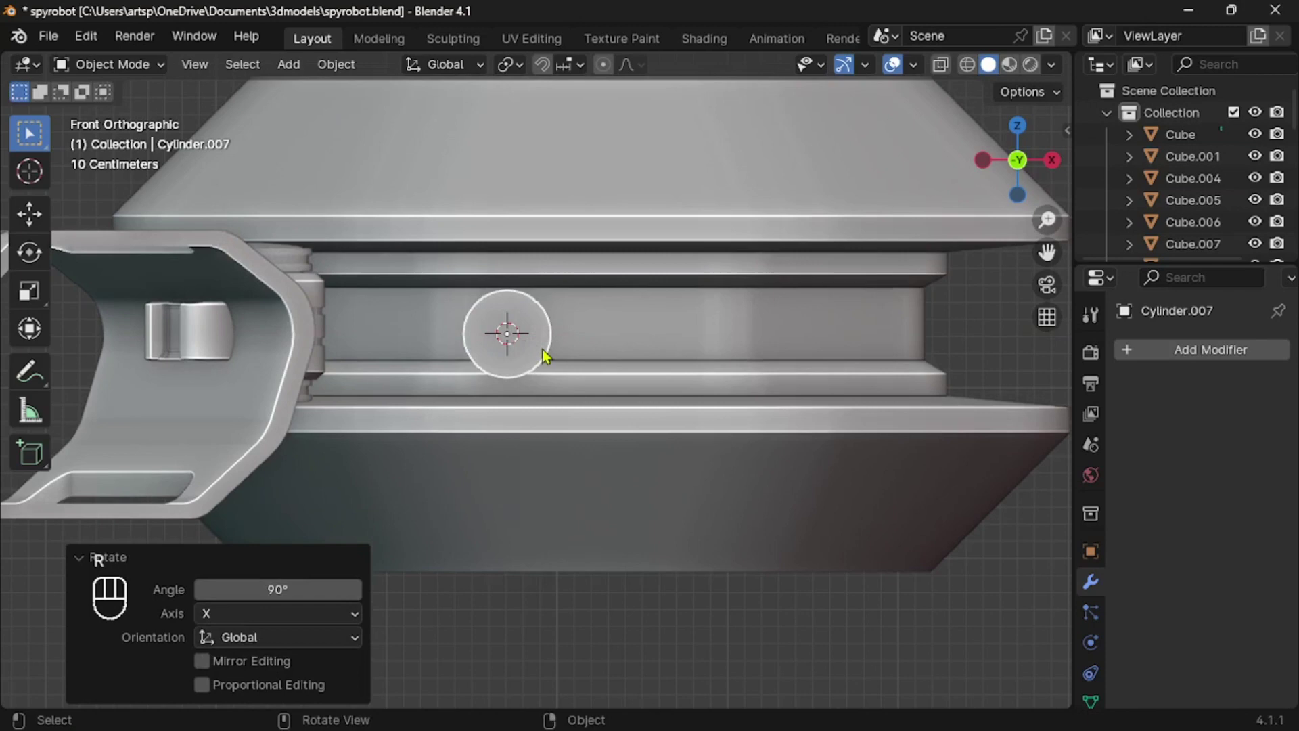
# Scale the cylinder to 0.736 and raise it about 0.073 m along Z to center it on the body's groove
pyautogui.press('s')
pyautogui.click(607, 355)
pyautogui.press('g')
pyautogui.press('z')
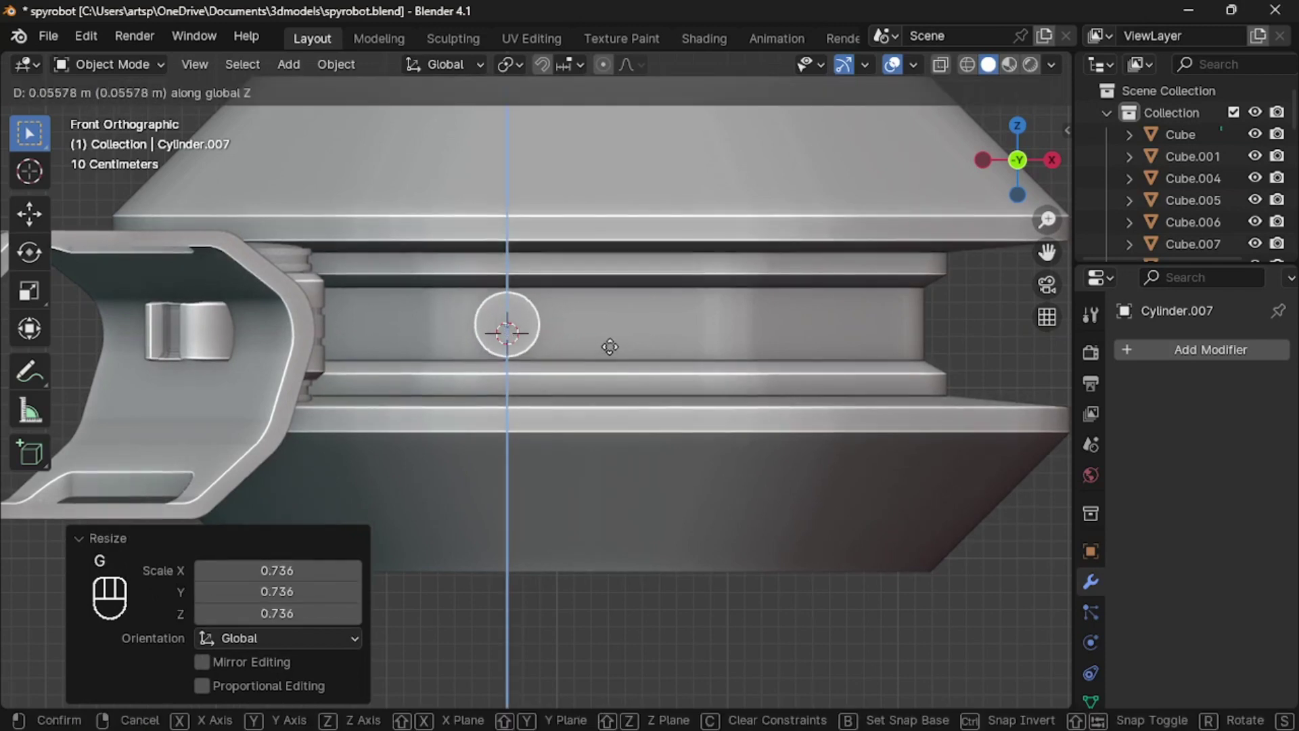
pyautogui.click(611, 344)
# Lengthen the cylinder along Y by 1.683 and move it about 1.095 m along Y into the body's groove wall
pyautogui.moveTo(612, 343); pyautogui.dragTo(613, 345, button='middle')
pyautogui.press('s')
pyautogui.press('x')
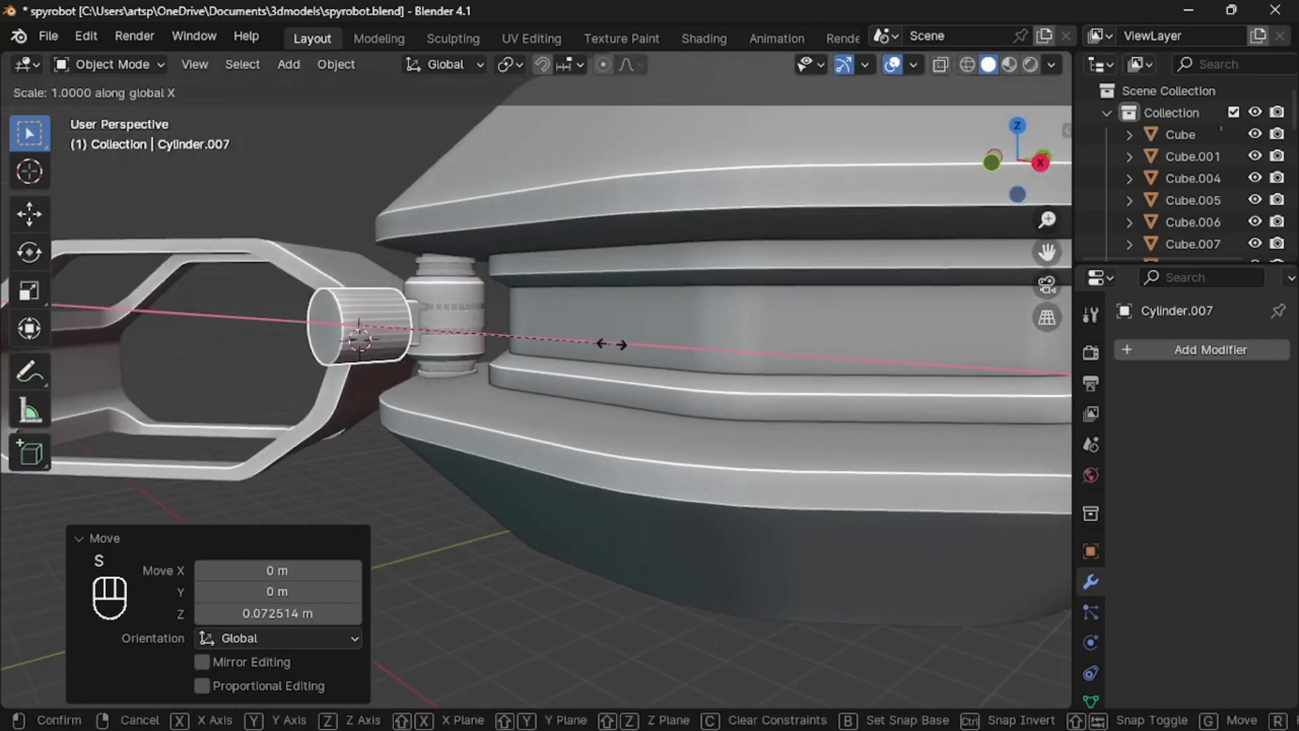
pyautogui.click(789, 318)
pyautogui.press('g')
pyautogui.press('y')
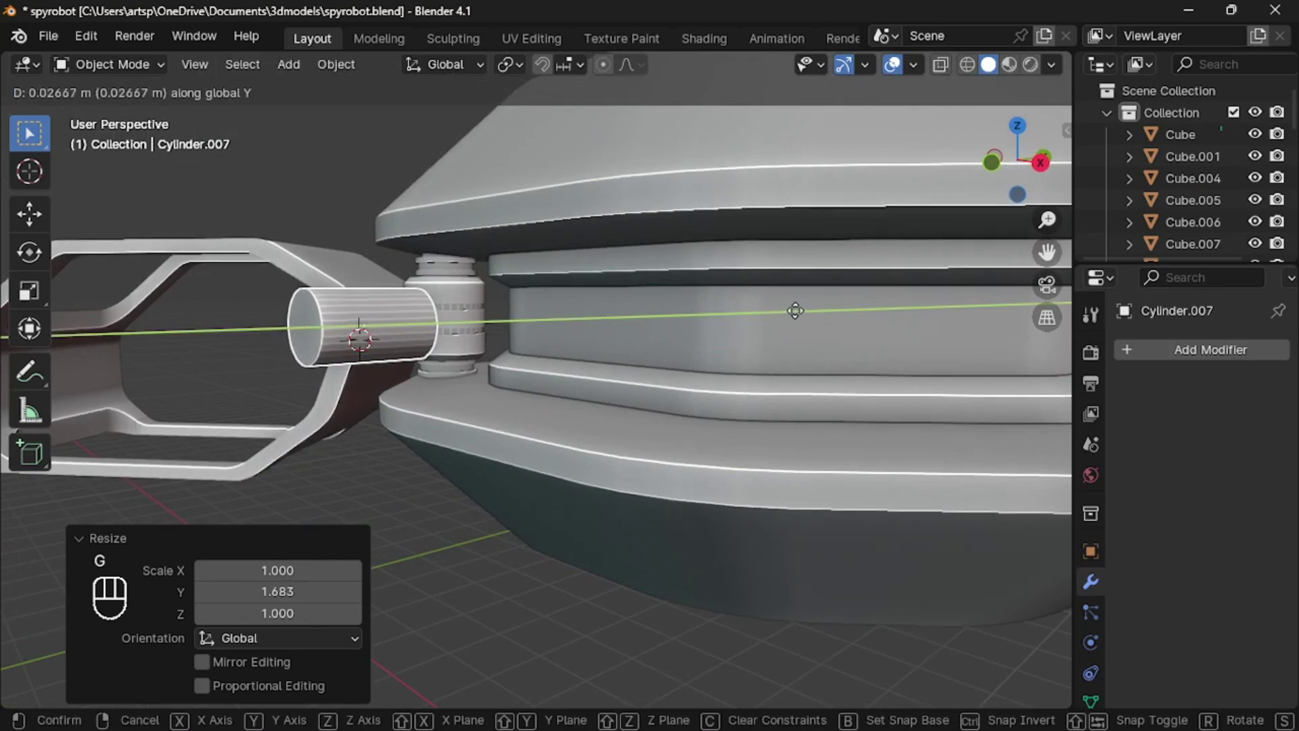
pyautogui.click(949, 310)
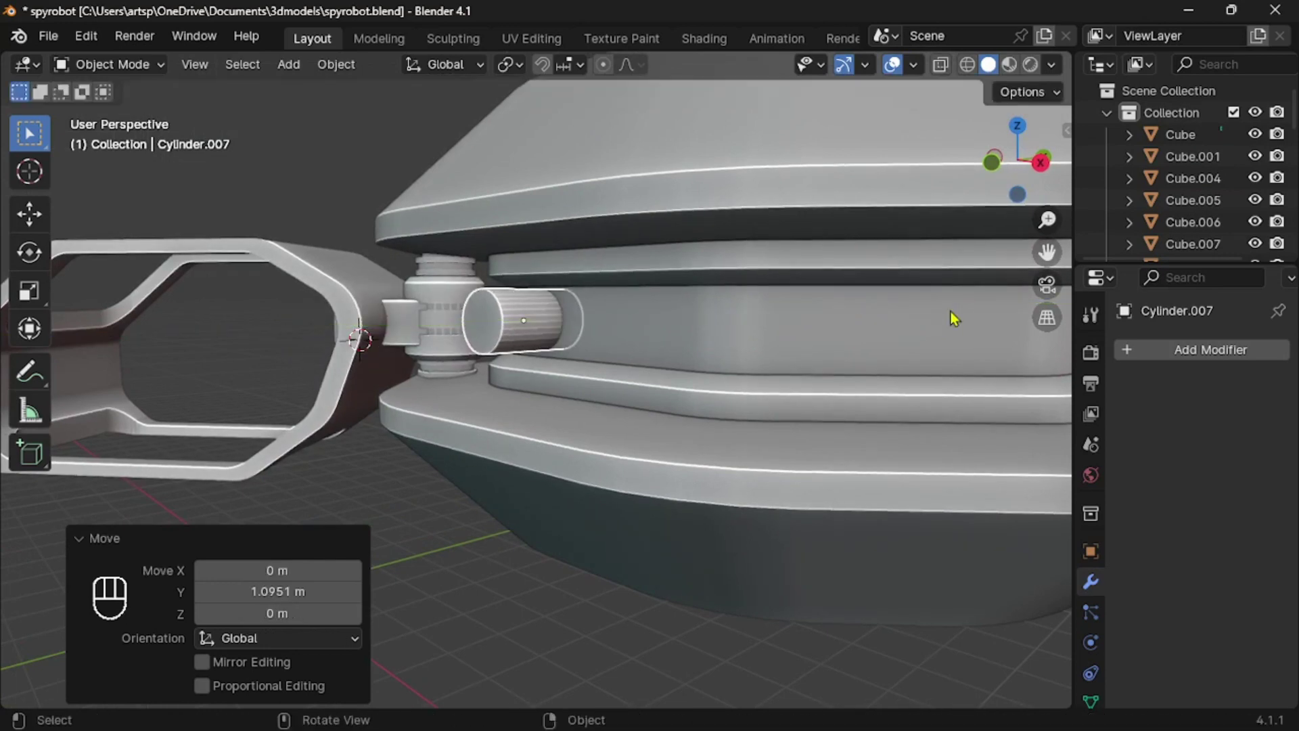
# Add an edge loop around the middle of the small cylinder and bevel it 0.516 m with 1 segment
pyautogui.press('KP_1')
pyautogui.moveTo(798, 405); pyautogui.dragTo(797, 539, button='middle')
pyautogui.scroll(-4, 797, 467)
pyautogui.scroll(4, 796, 539)
pyautogui.scroll(1, 797, 539)
pyautogui.click(502, 339)
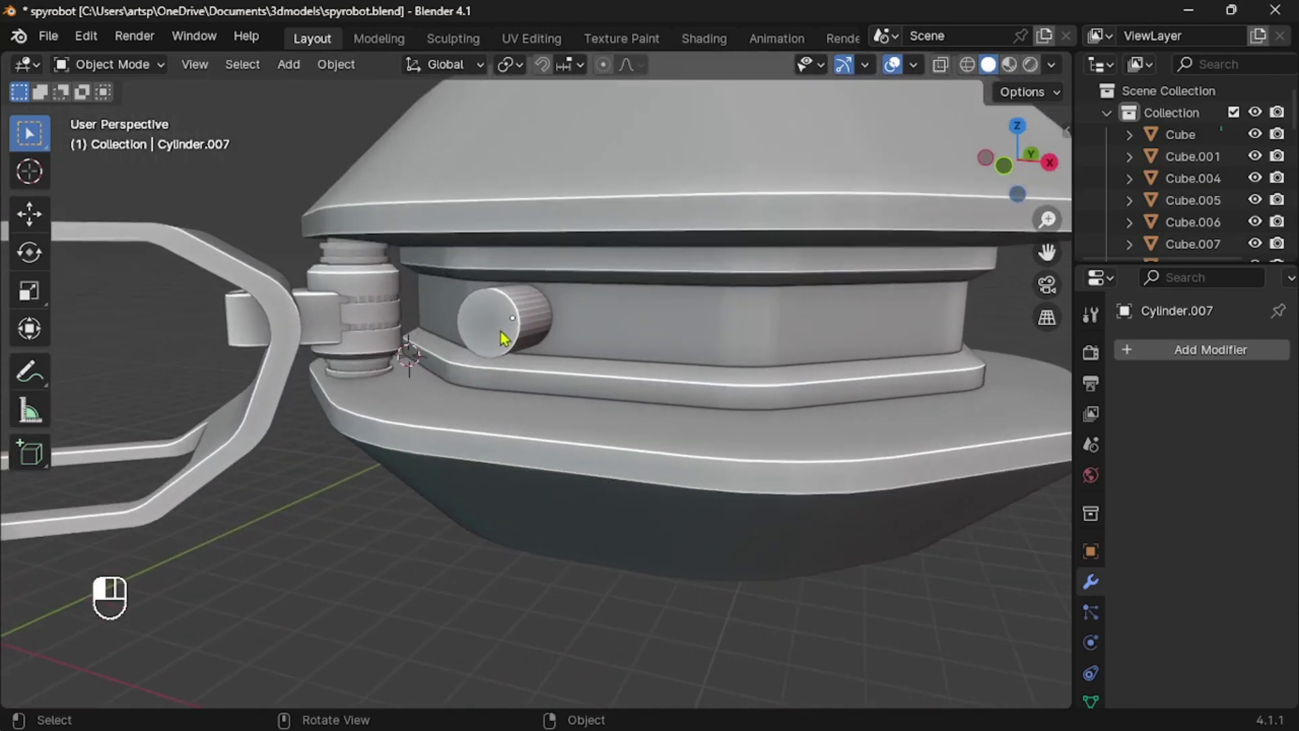
pyautogui.press('Tab')
pyautogui.moveTo(583, 345); pyautogui.dragTo(532, 288, button='middle')
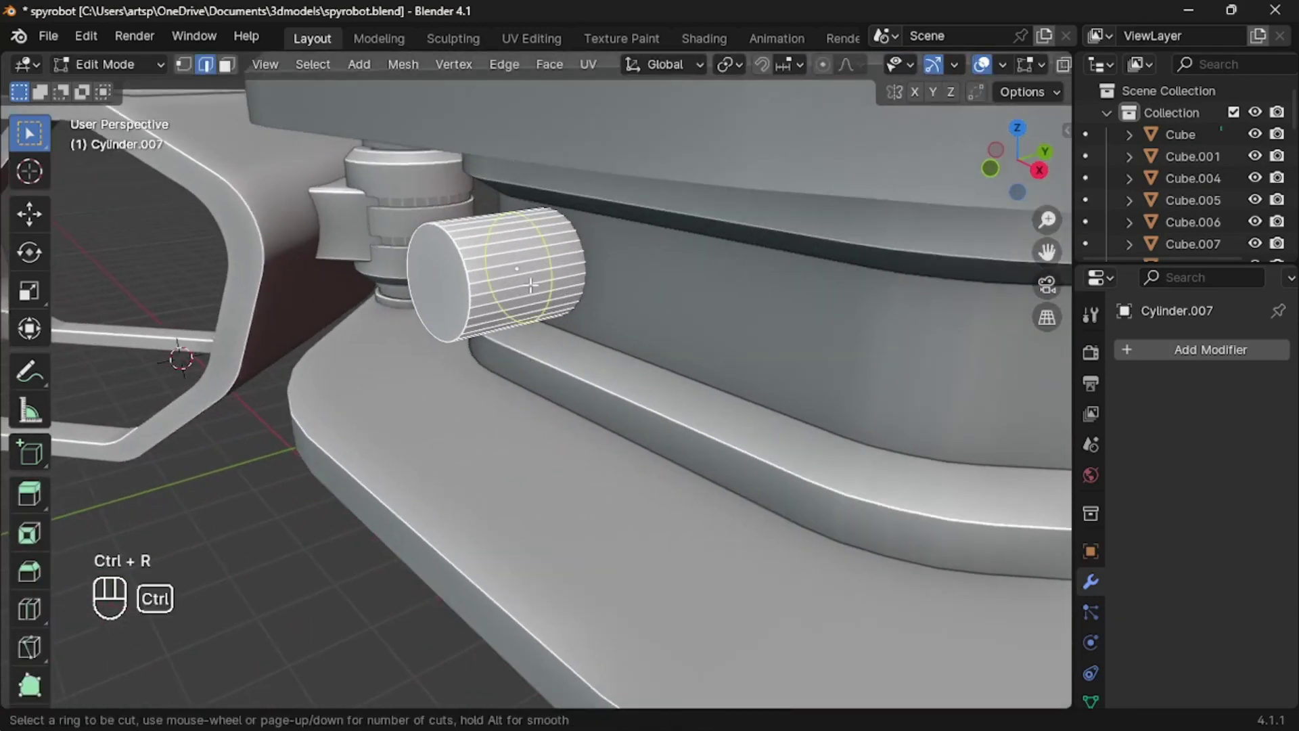
pyautogui.click(531, 285)
pyautogui.rightClick(531, 284)
pyautogui.hotkey('ctrl', 'b')
pyautogui.click(833, 345)
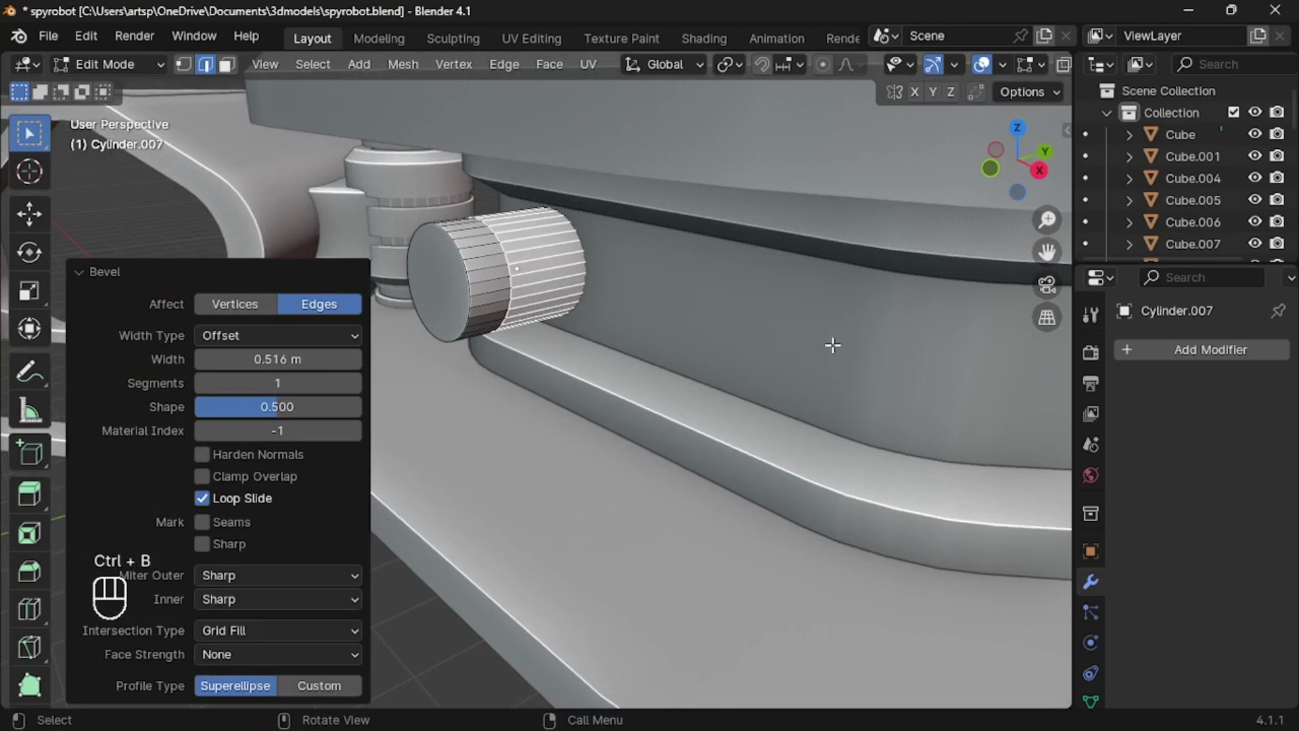
# Extrude the small cylinder's beveled band outward 0.0908 m along its normals to form a raised collar
pyautogui.hotkey('alt', 'e')
pyautogui.click(833, 345)
pyautogui.click(833, 332)
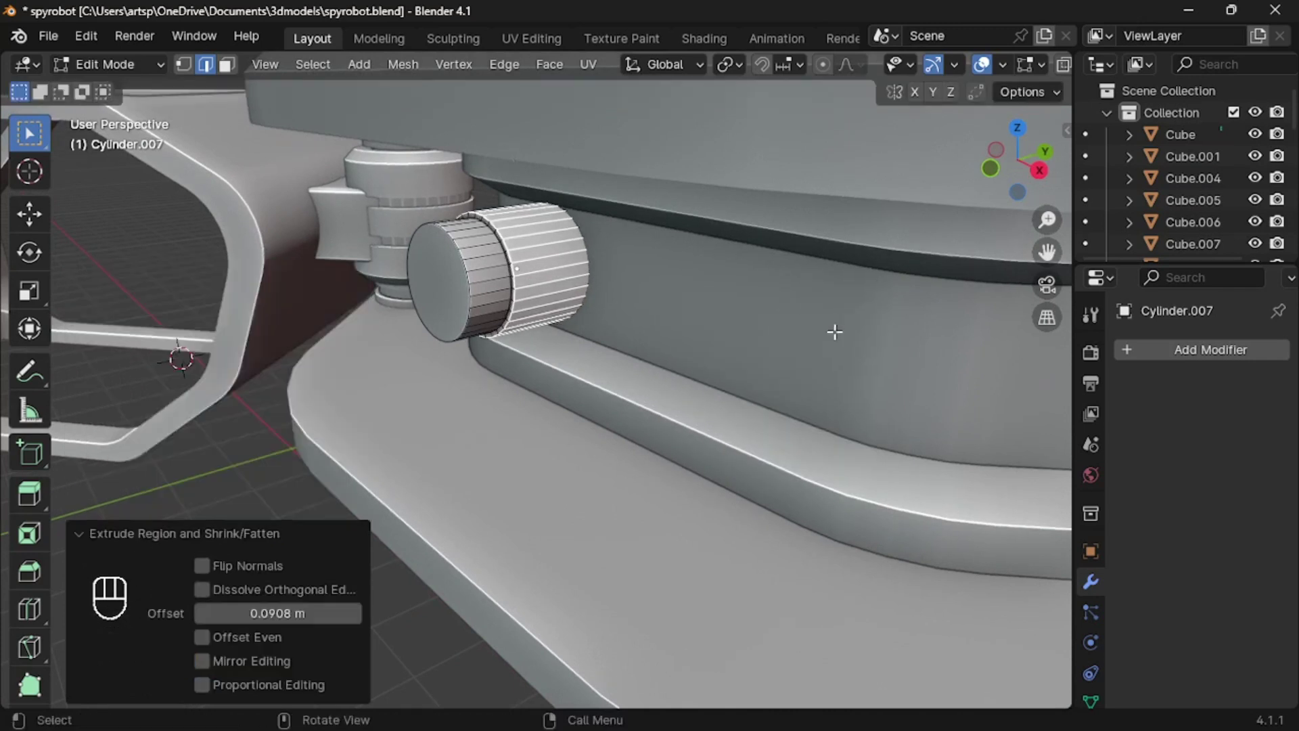
# Add an edge loop around the middle of the raised collar, scale it by 1.074, and bevel it 0.2 m with 4 segments
pyautogui.hotkey('ctrl', 'r')
pyautogui.click(546, 267)
pyautogui.rightClick(547, 268)
pyautogui.press('s')
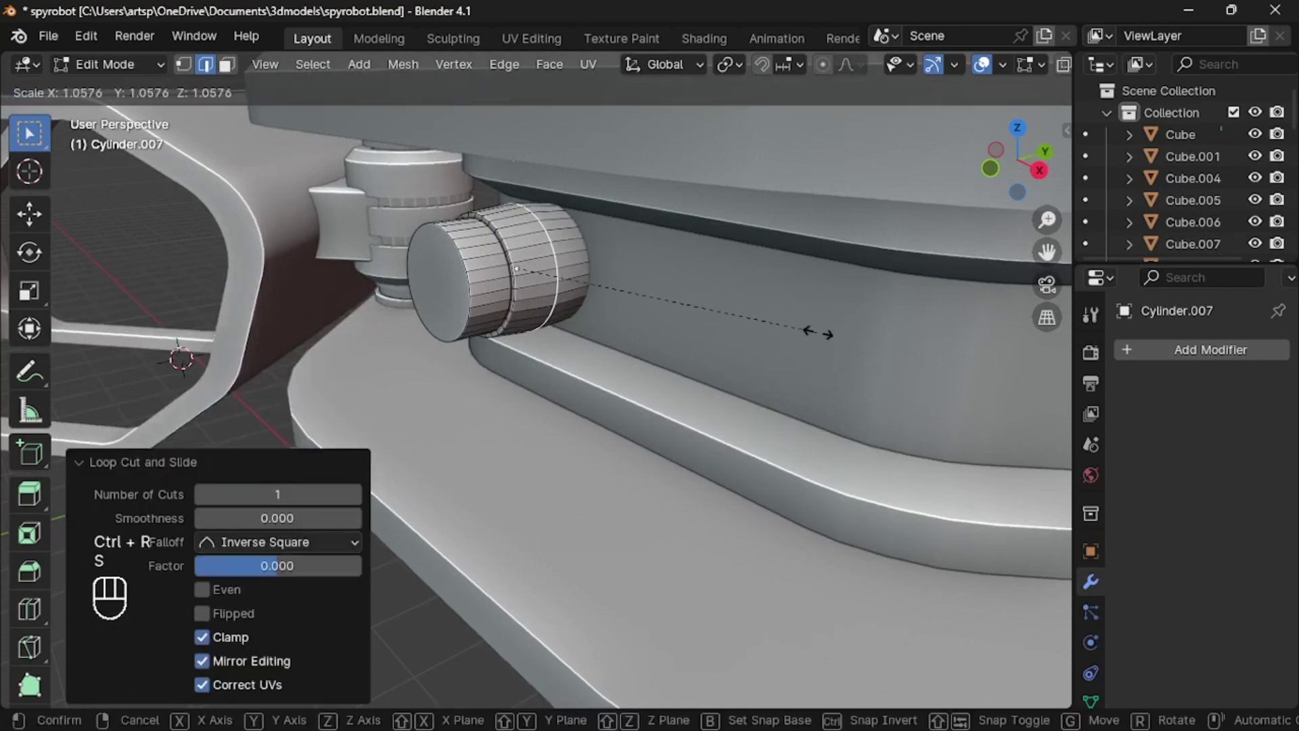
pyautogui.click(821, 332)
pyautogui.hotkey('ctrl', 'b')
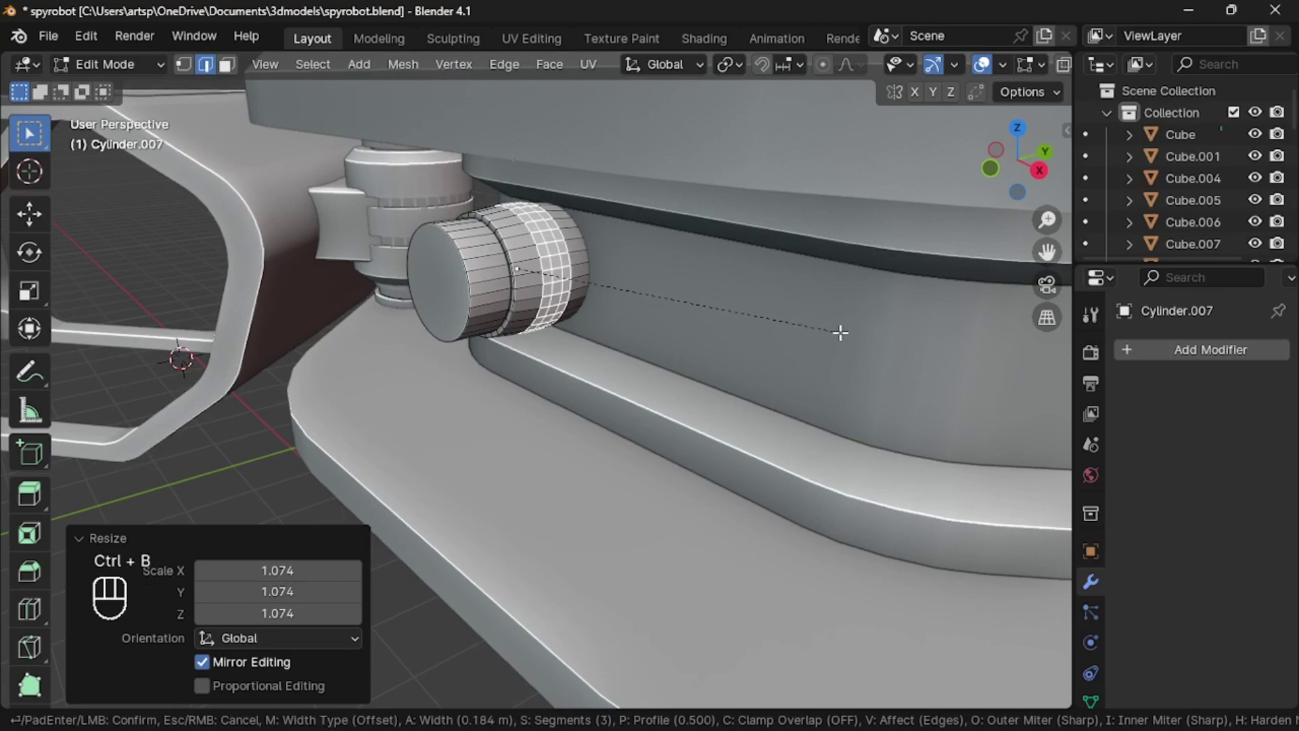
pyautogui.click(840, 333)
# Move the collar's front edge loop along Y toward the small cylinder's free end
pyautogui.scroll(4, 488, 247)
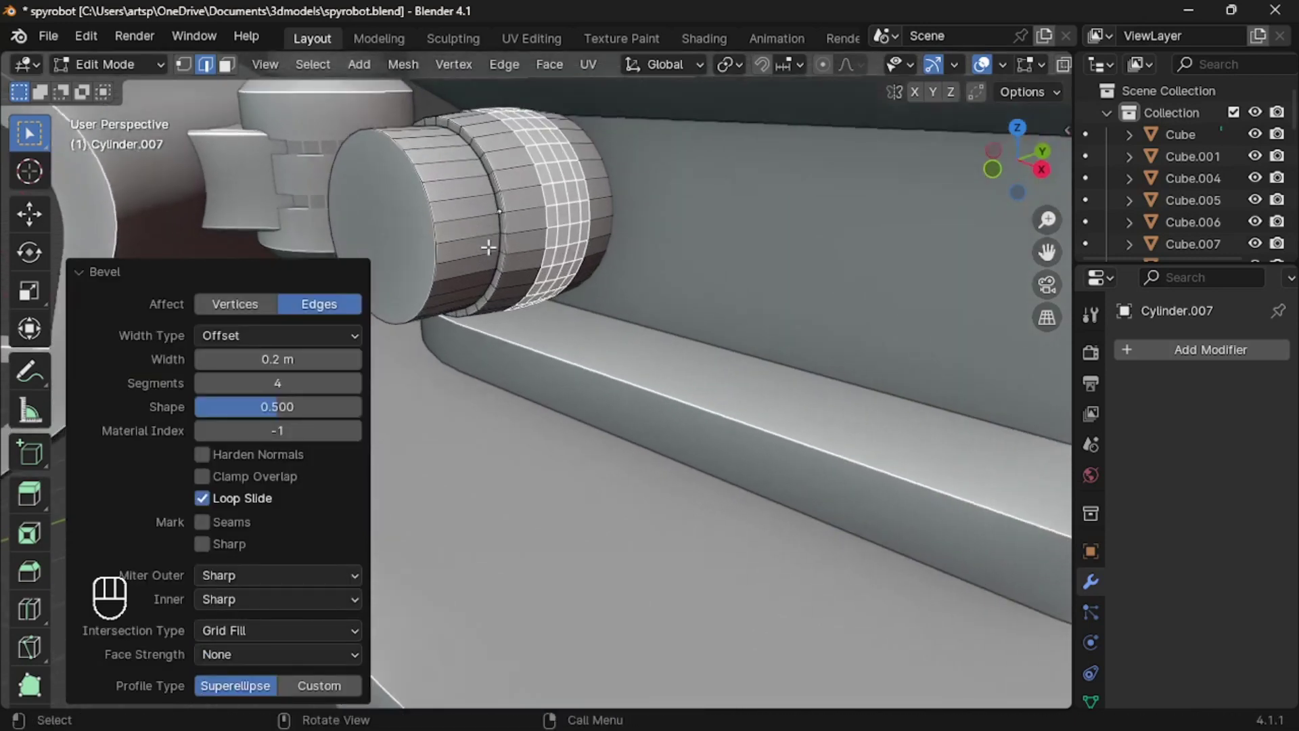
pyautogui.keyDown('alt'); pyautogui.click(477, 135); pyautogui.keyUp('alt')
pyautogui.press('g')
pyautogui.press('y')
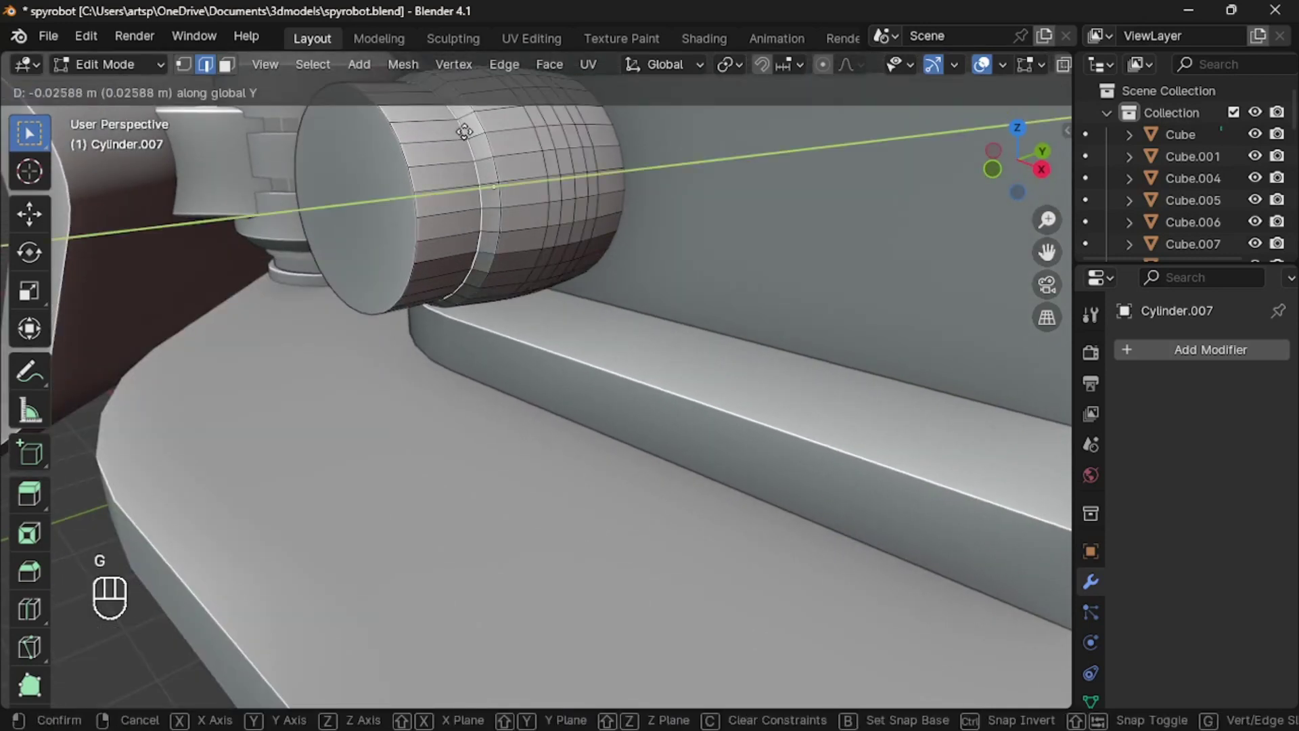
pyautogui.rightClick(464, 131)
pyautogui.press('g')
pyautogui.press('y')
pyautogui.click(458, 132)
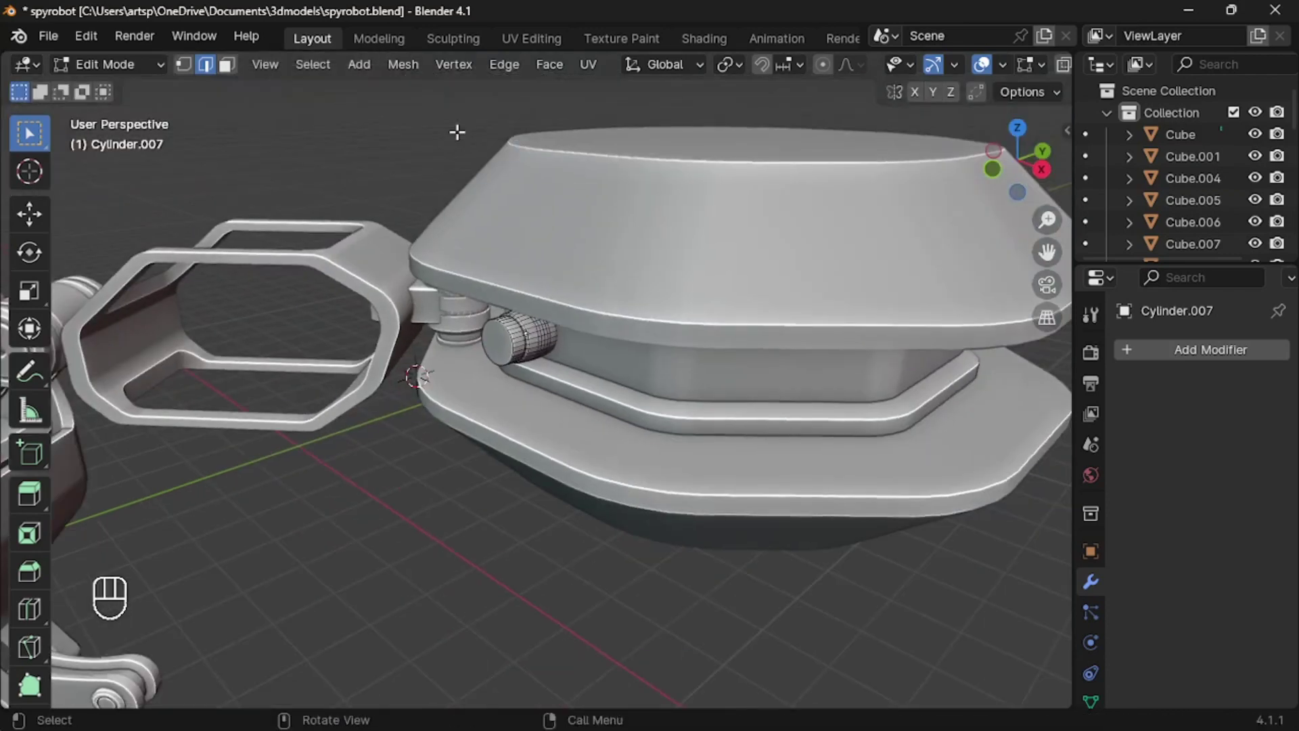
# Select the ring of faces around the small cylinder's front rim and deselect every other face with Checker Deselect
pyautogui.keyDown('shift'); pyautogui.moveTo(455, 131); pyautogui.dragTo(288, 75, button='middle'); pyautogui.keyUp('shift')
pyautogui.click(228, 65)
pyautogui.scroll(4, 498, 412)
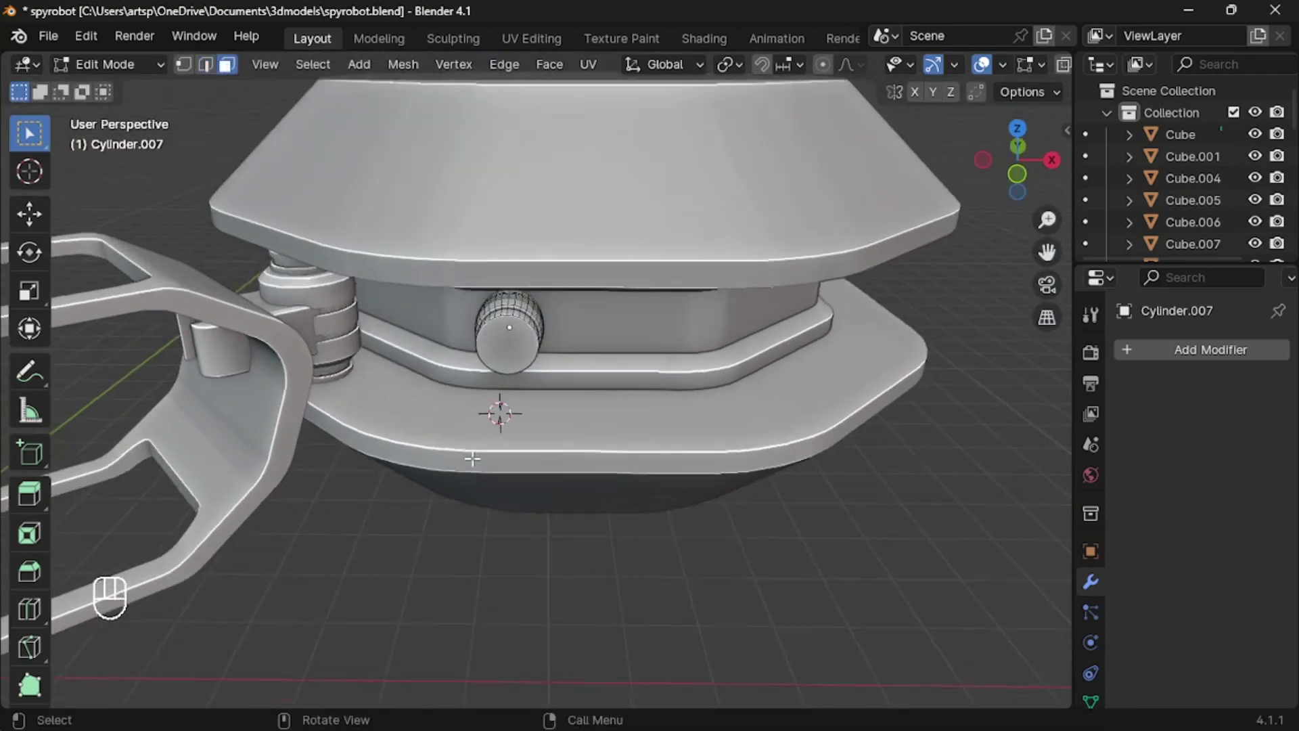
pyautogui.moveTo(498, 412); pyautogui.dragTo(472, 459, button='middle')
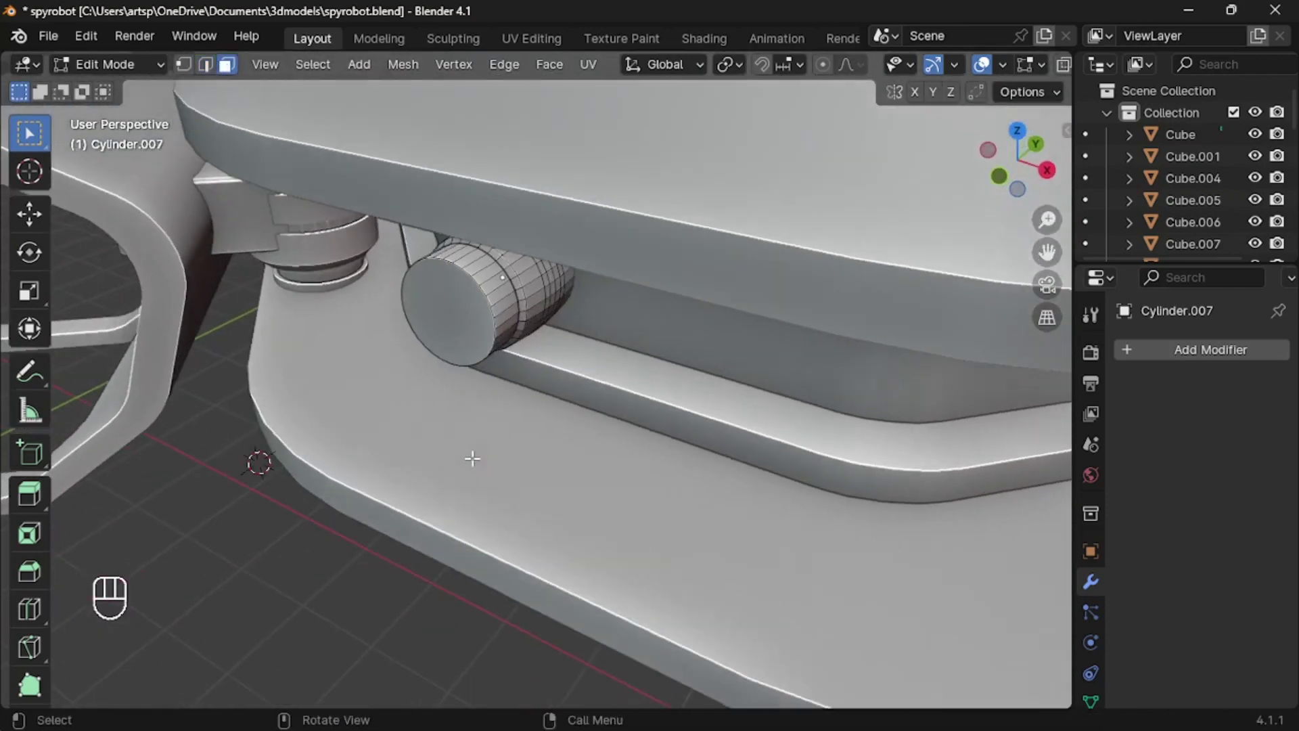
pyautogui.click(464, 253)
pyautogui.click(369, 168)
pyautogui.click(228, 65)
pyautogui.scroll(3, 437, 176)
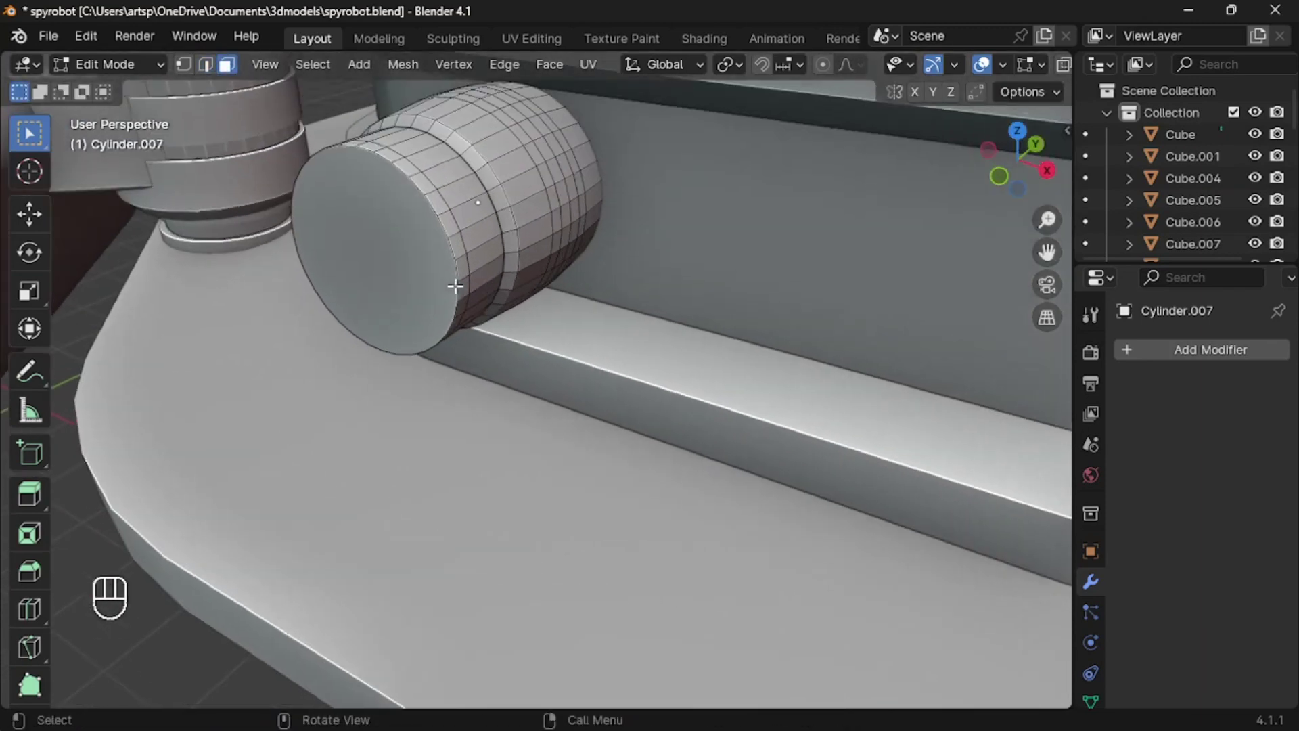
pyautogui.keyDown('alt'); pyautogui.click(430, 195); pyautogui.keyUp('alt')
pyautogui.click(309, 67)
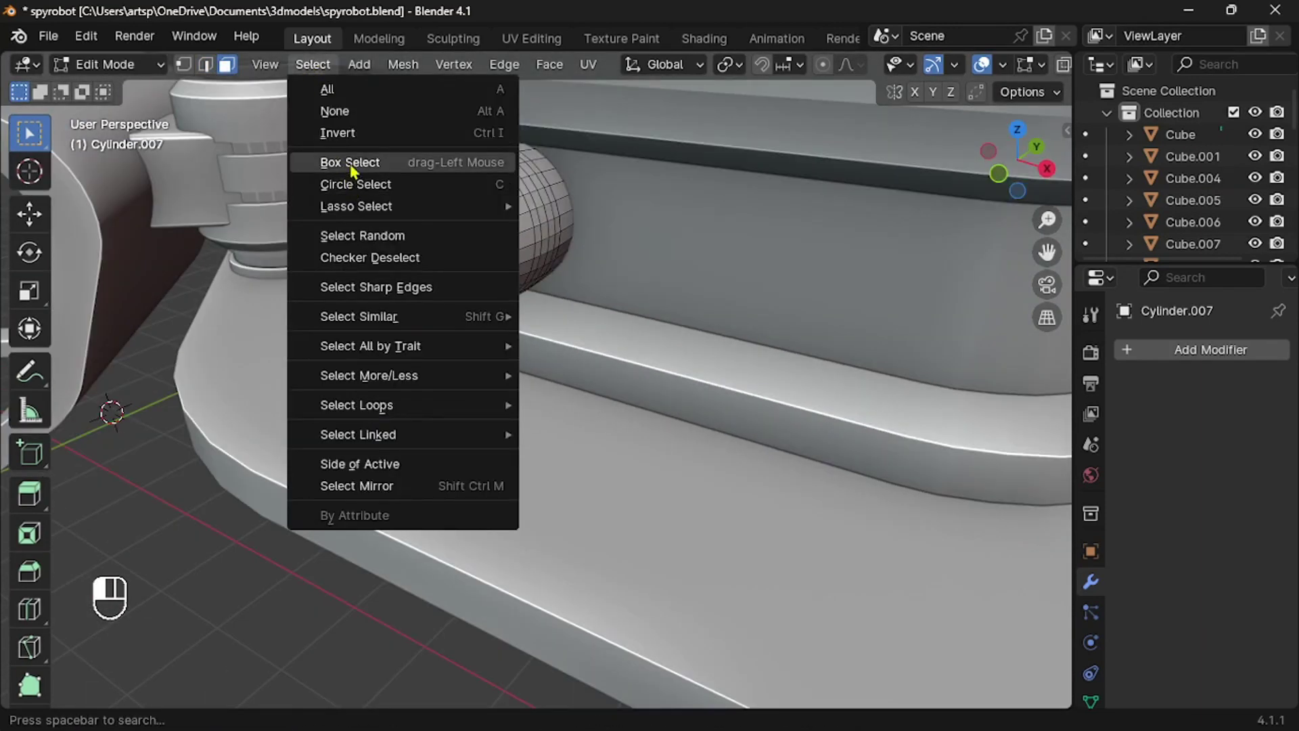
pyautogui.click(379, 258)
# Extrude the alternate rim faces outward along their normals to form teeth, and scale them by 0.971
pyautogui.moveTo(379, 252); pyautogui.dragTo(497, 286, button='middle')
pyautogui.hotkey('alt', 'e')
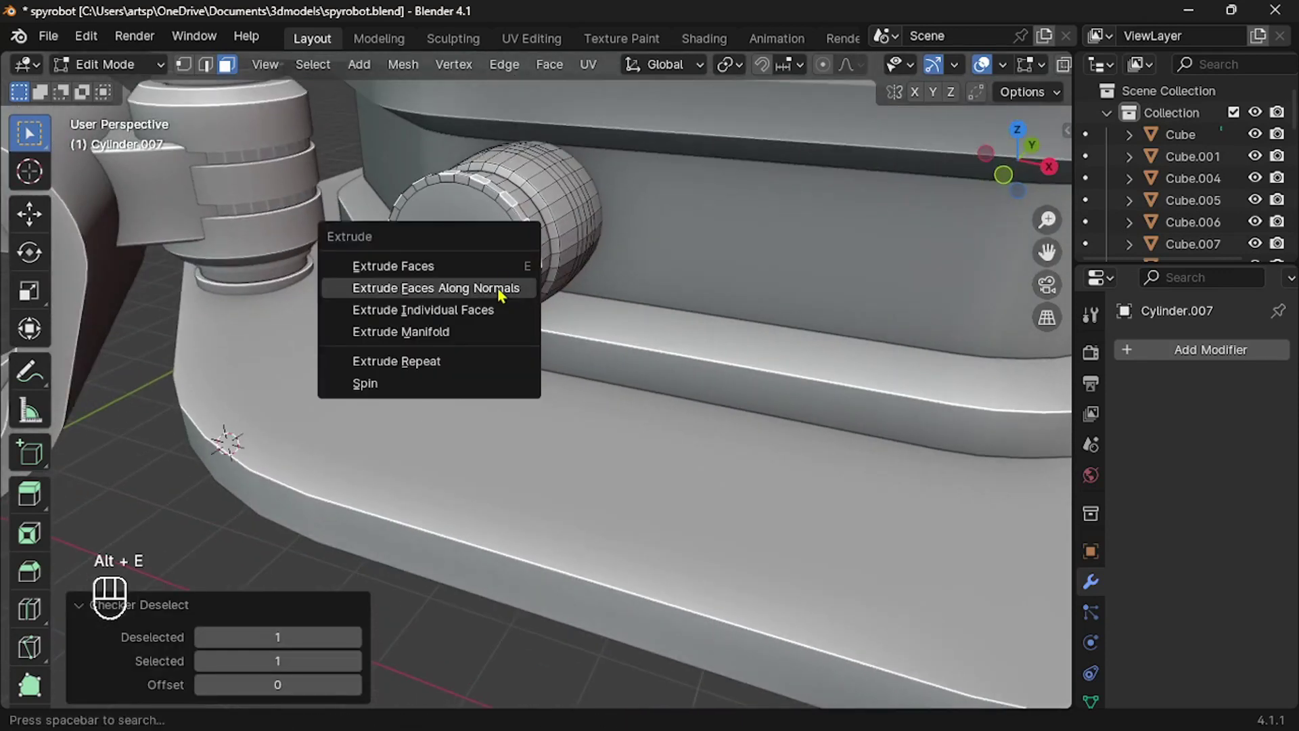
pyautogui.click(496, 289)
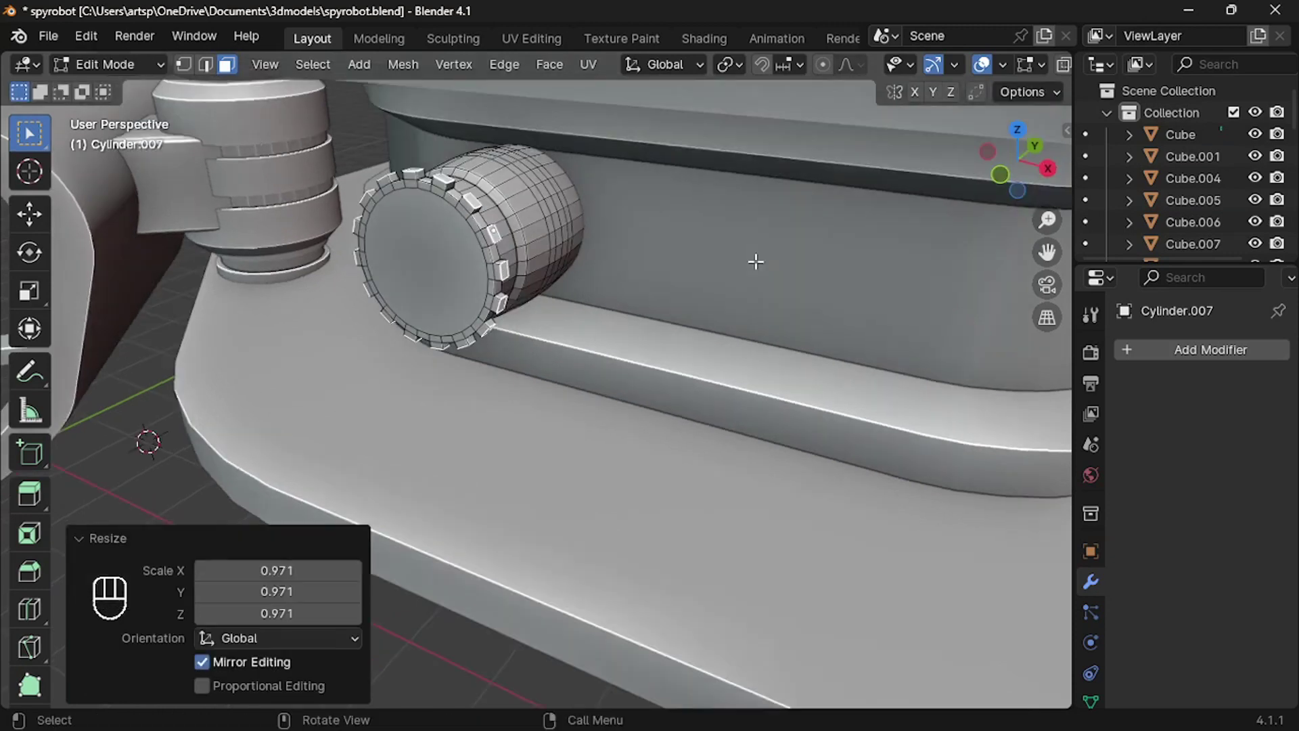
pyautogui.moveTo(754, 262); pyautogui.dragTo(756, 264, button='middle')
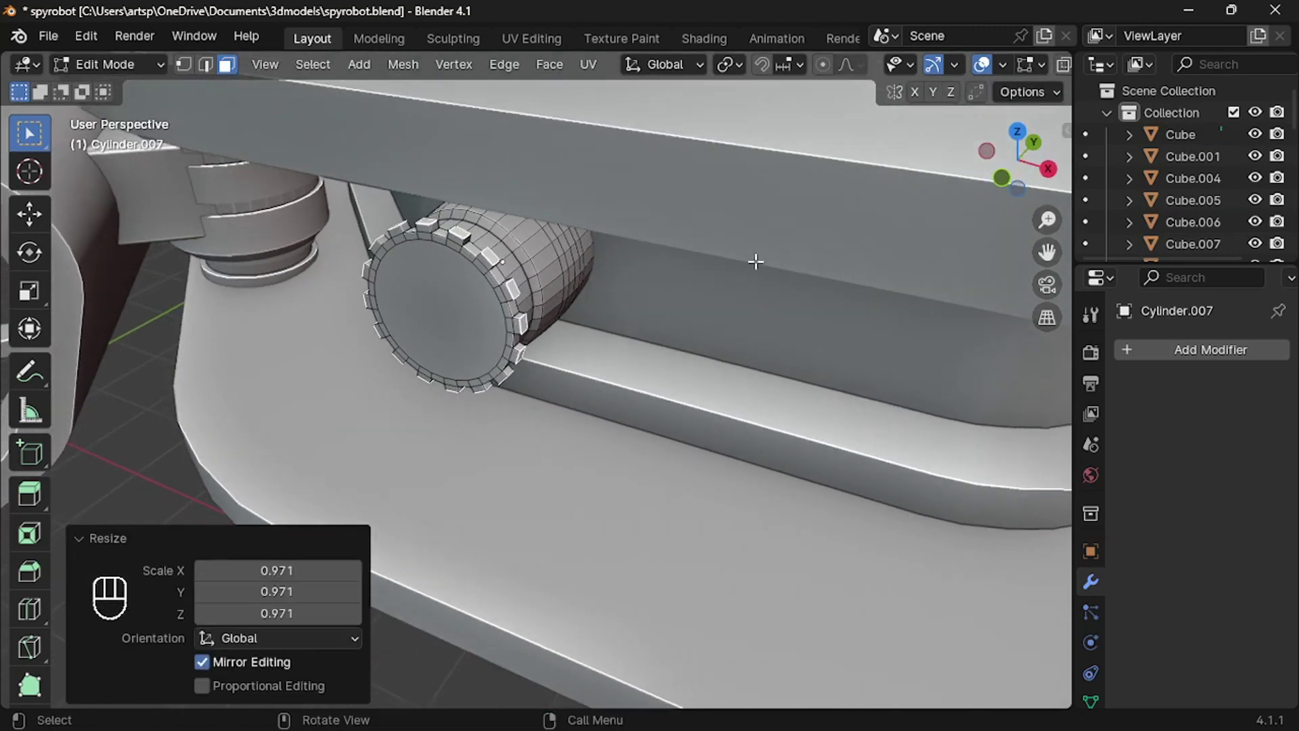
# Bevel the rim teeth's outer faces by 0.0155 m with 1 segment
pyautogui.scroll(2, 754, 261)
pyautogui.hotkey('ctrl', 'b')
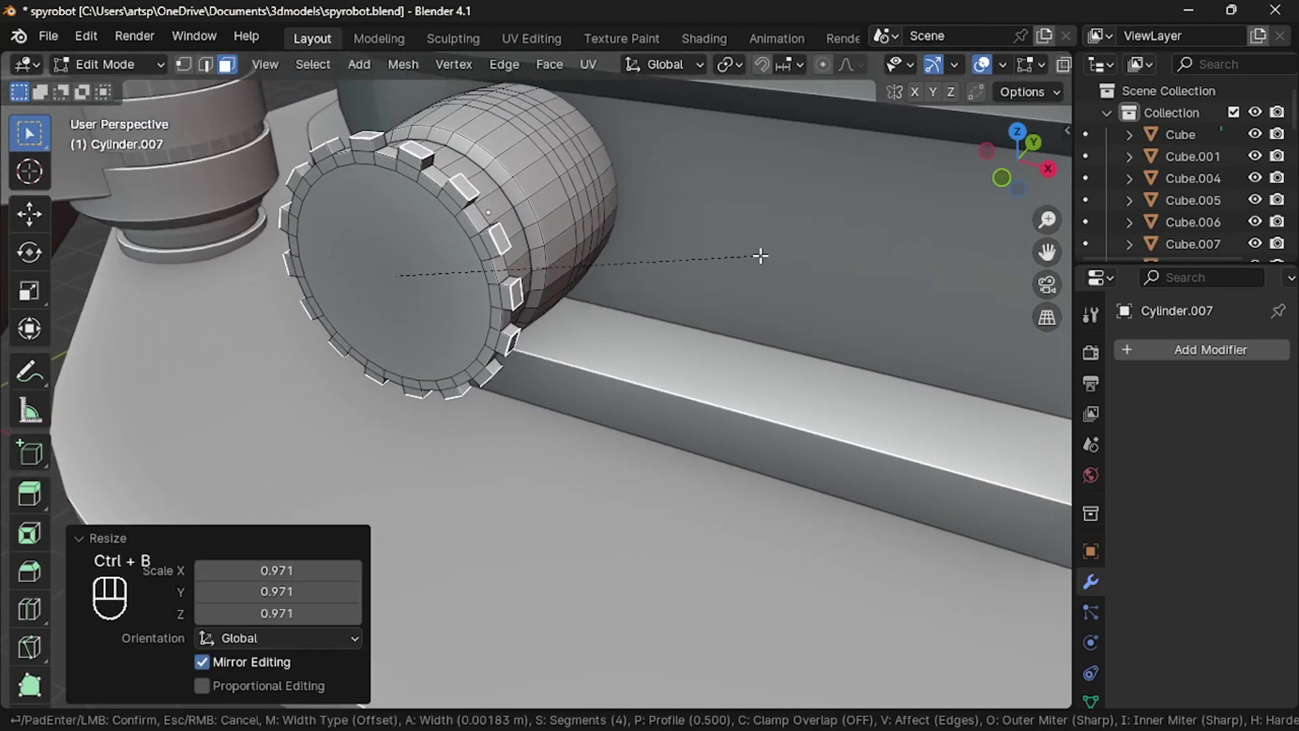
pyautogui.click(762, 253)
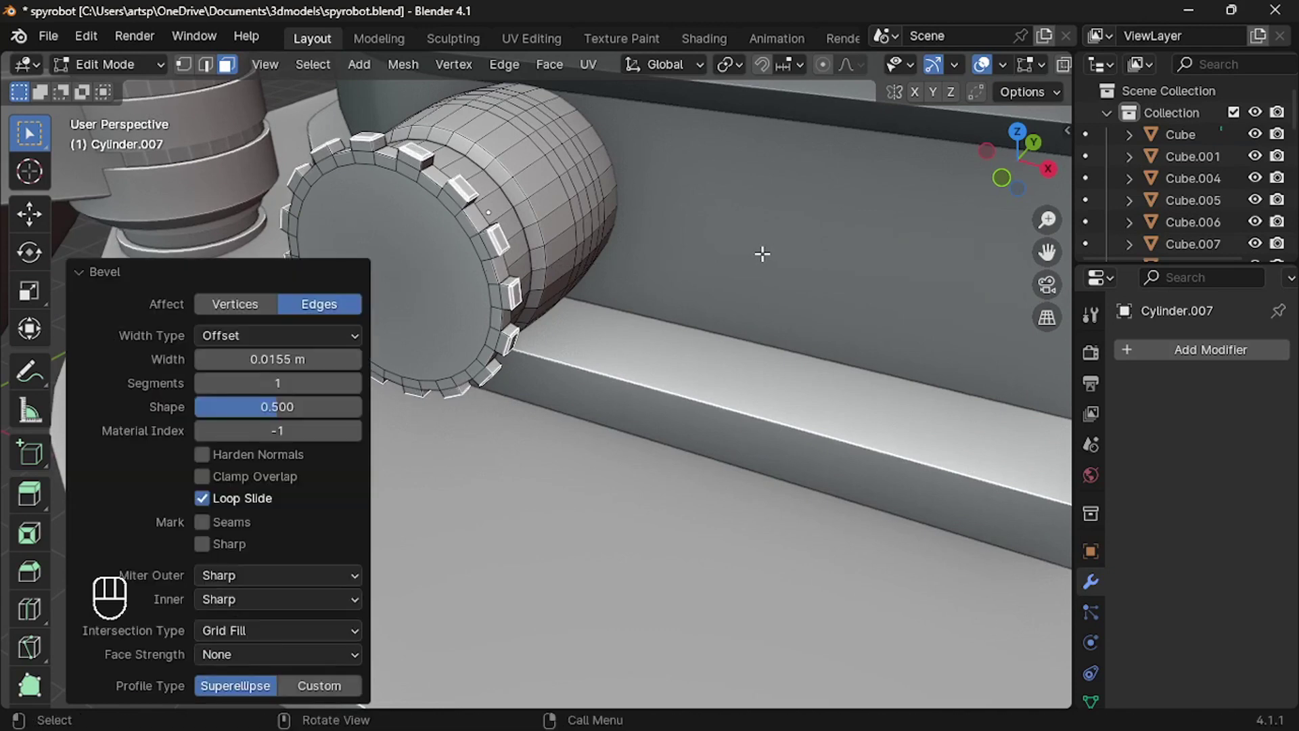
pyautogui.click(762, 254)
# Return to Object Mode and apply Shade Smooth by Angle to the toothed cylinder
pyautogui.press('Tab')
pyautogui.scroll(-6, 765, 261)
pyautogui.rightClick(517, 350)
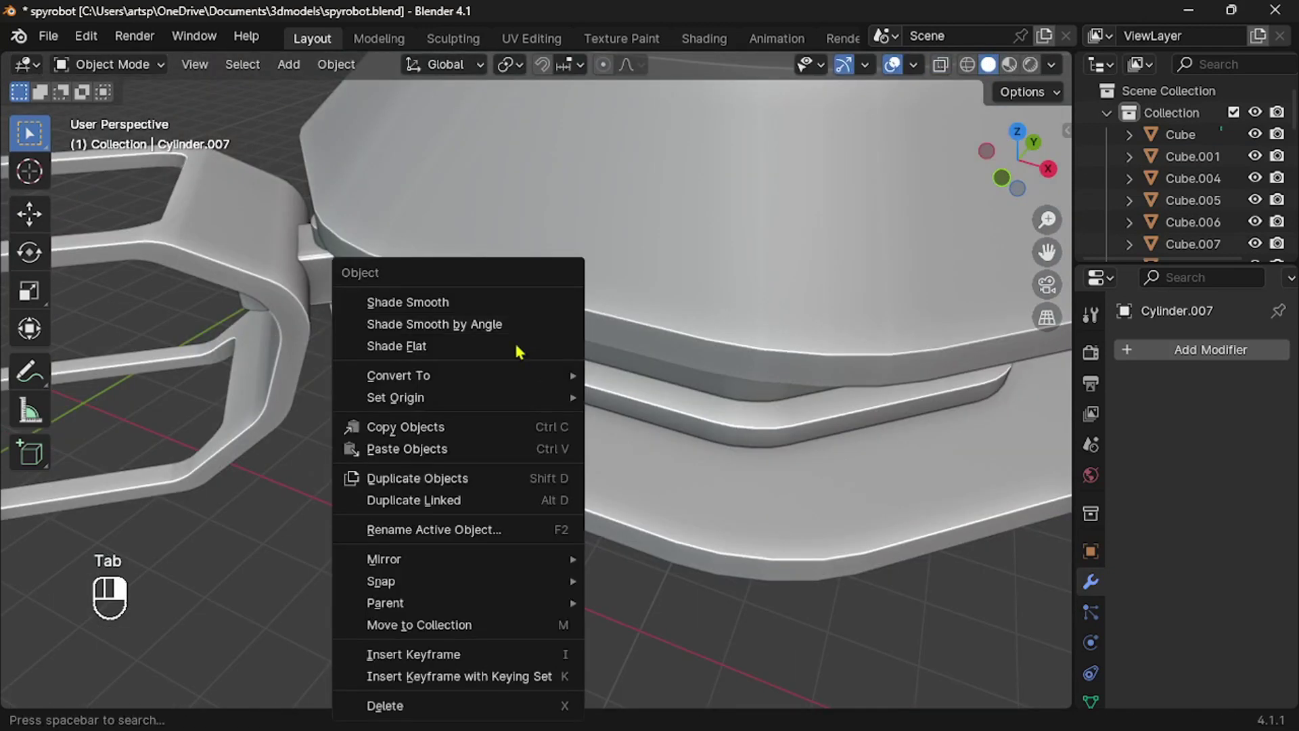
pyautogui.click(514, 323)
pyautogui.moveTo(406, 428); pyautogui.dragTo(487, 473, button='middle')
pyautogui.click(485, 473)
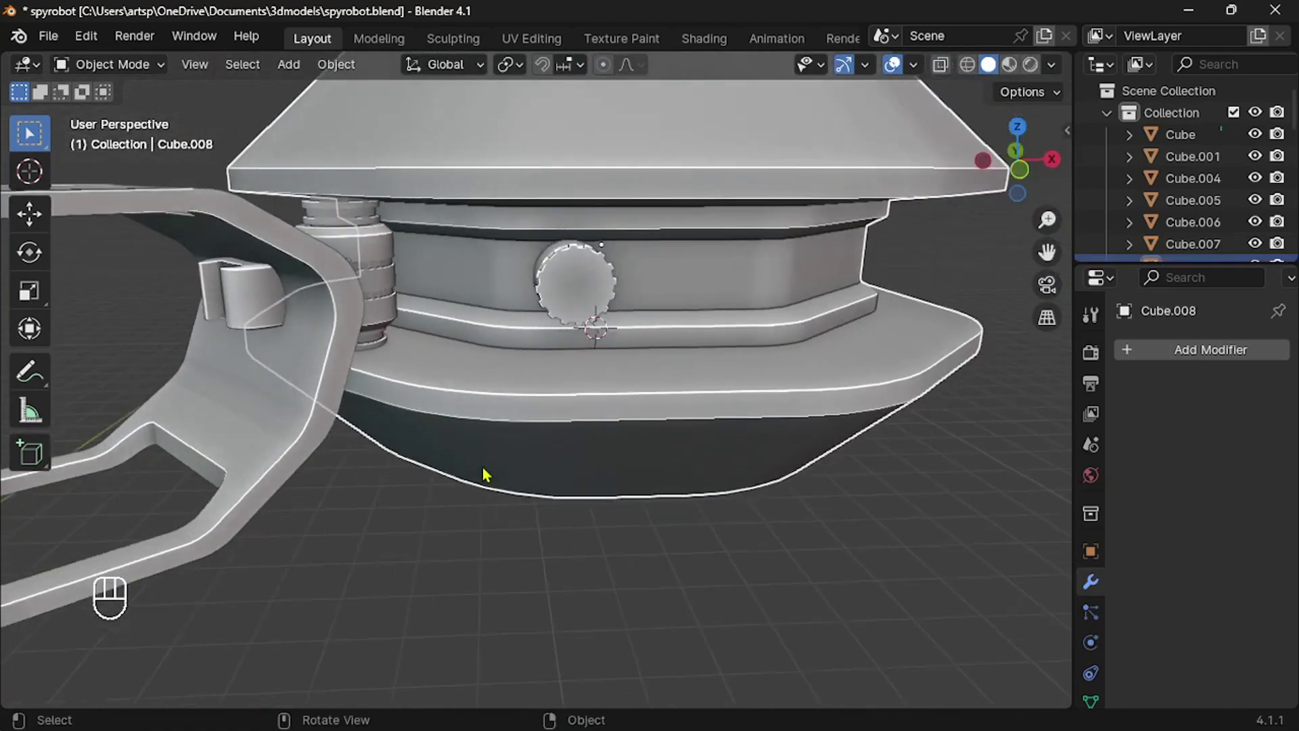
# Inset the toothed cylinder's front face 0.1301 m and extrude it inward along its normals to recess it
pyautogui.click(607, 278)
pyautogui.press('Tab')
pyautogui.scroll(5, 676, 267)
pyautogui.moveTo(668, 271); pyautogui.dragTo(754, 226, button='middle')
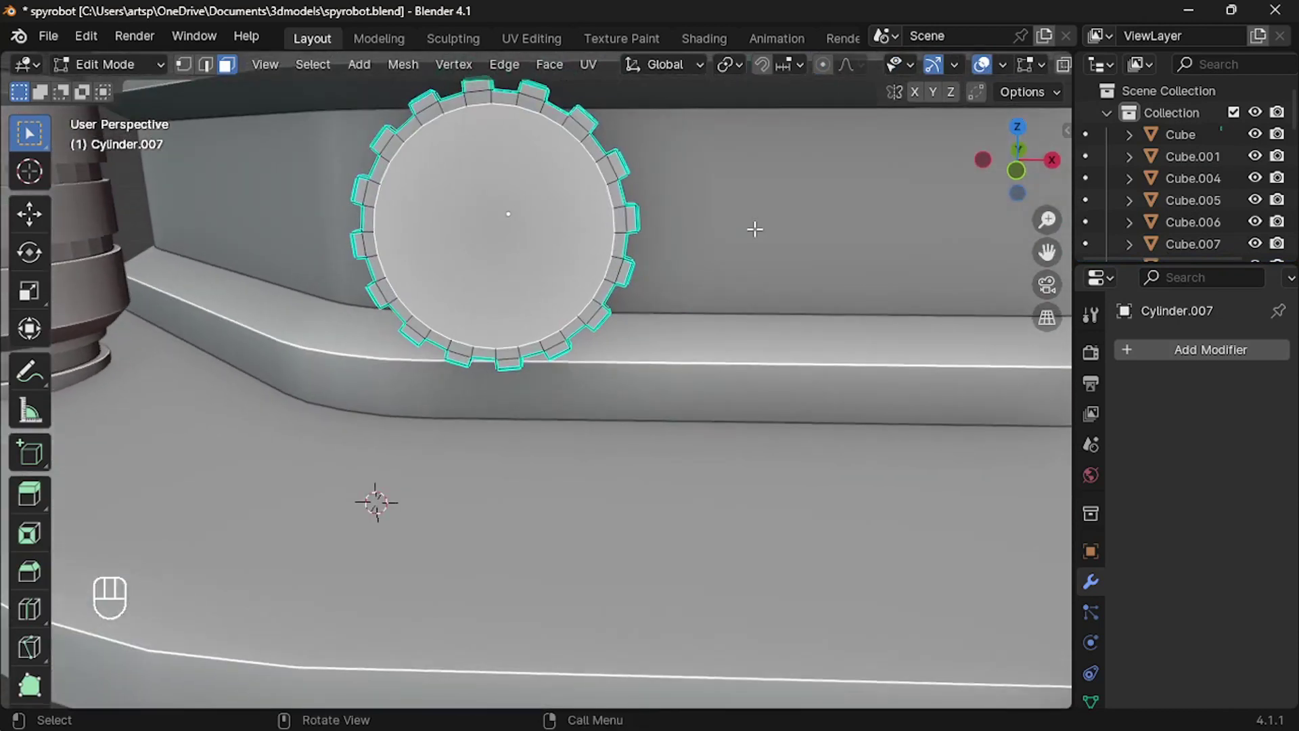
pyautogui.press('i')
pyautogui.click(735, 226)
pyautogui.hotkey('alt', 'e')
pyautogui.click(738, 229)
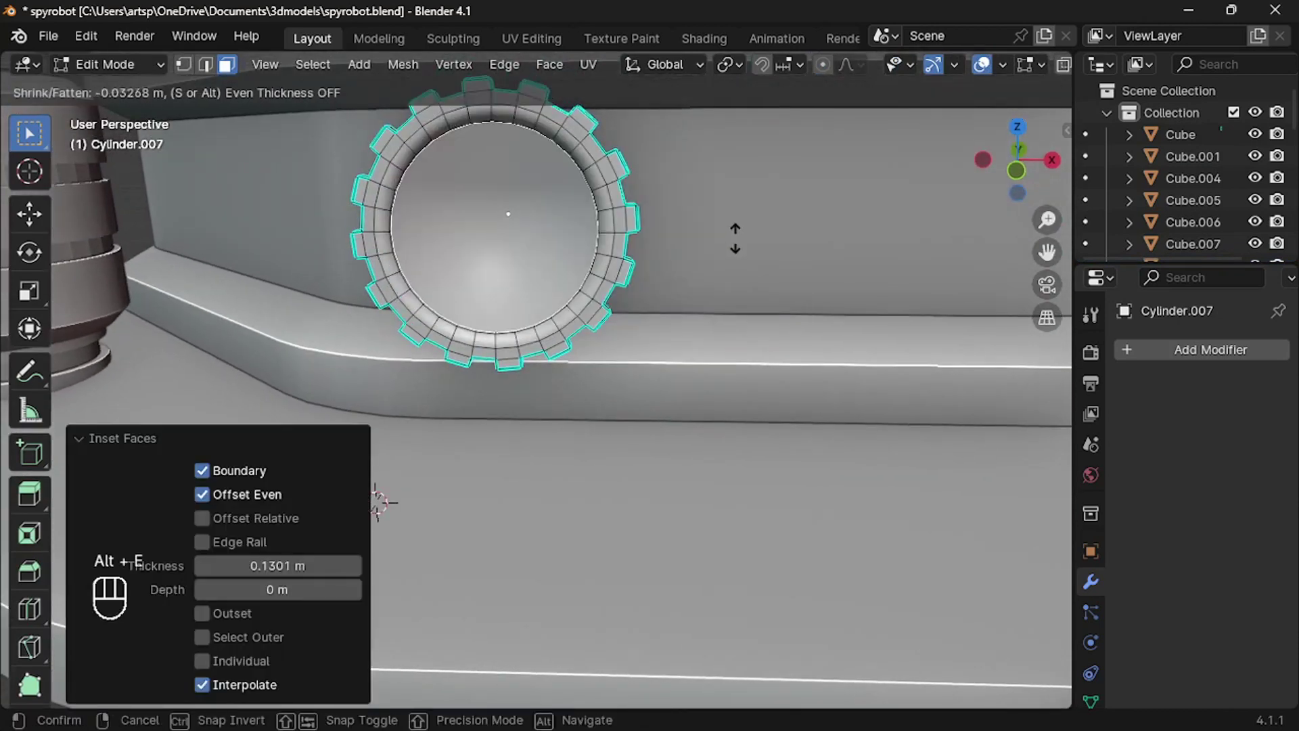
pyautogui.click(739, 406)
# Inset the recessed front face 0.04457 m and extrude it outward 0.16624 m along its normal
pyautogui.press('i')
pyautogui.click(731, 404)
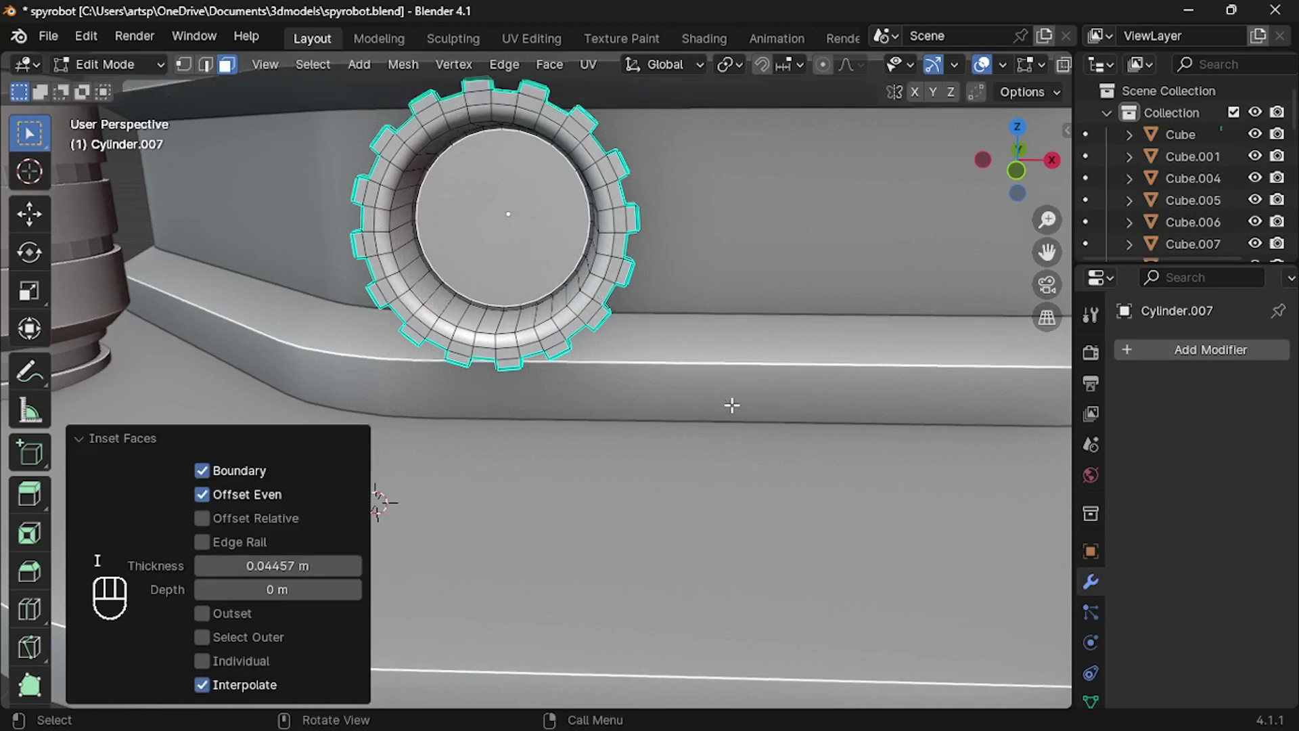
pyautogui.moveTo(731, 404); pyautogui.dragTo(732, 404, button='middle')
pyautogui.press('e')
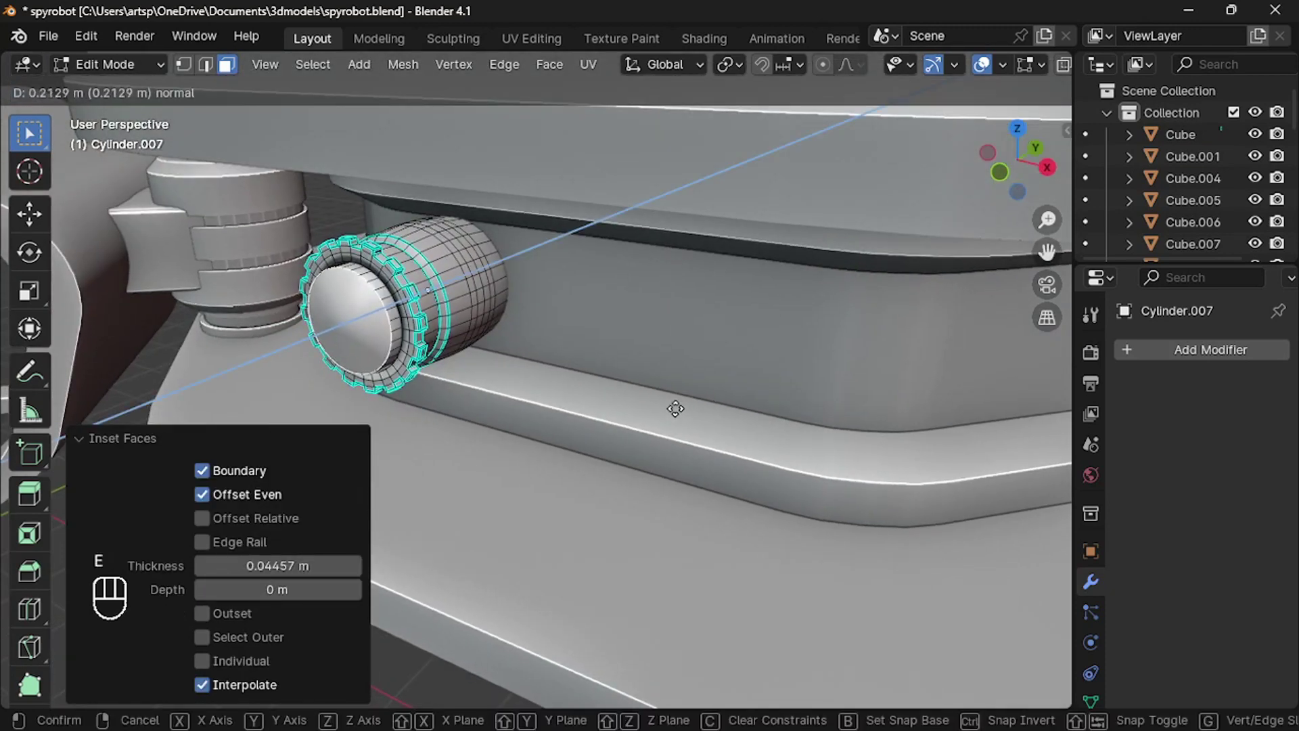
pyautogui.click(685, 402)
pyautogui.press('i')
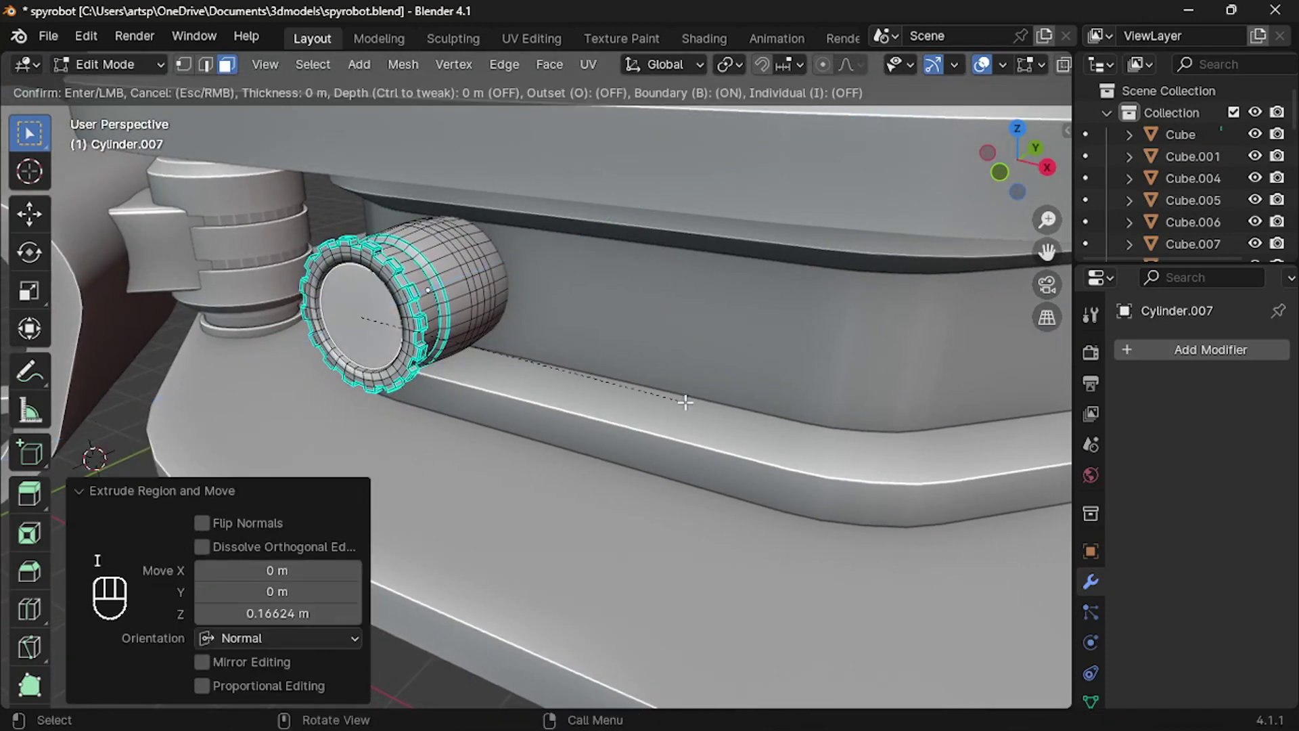
pyautogui.click(683, 401)
pyautogui.hotkey('ctrl', 'b')
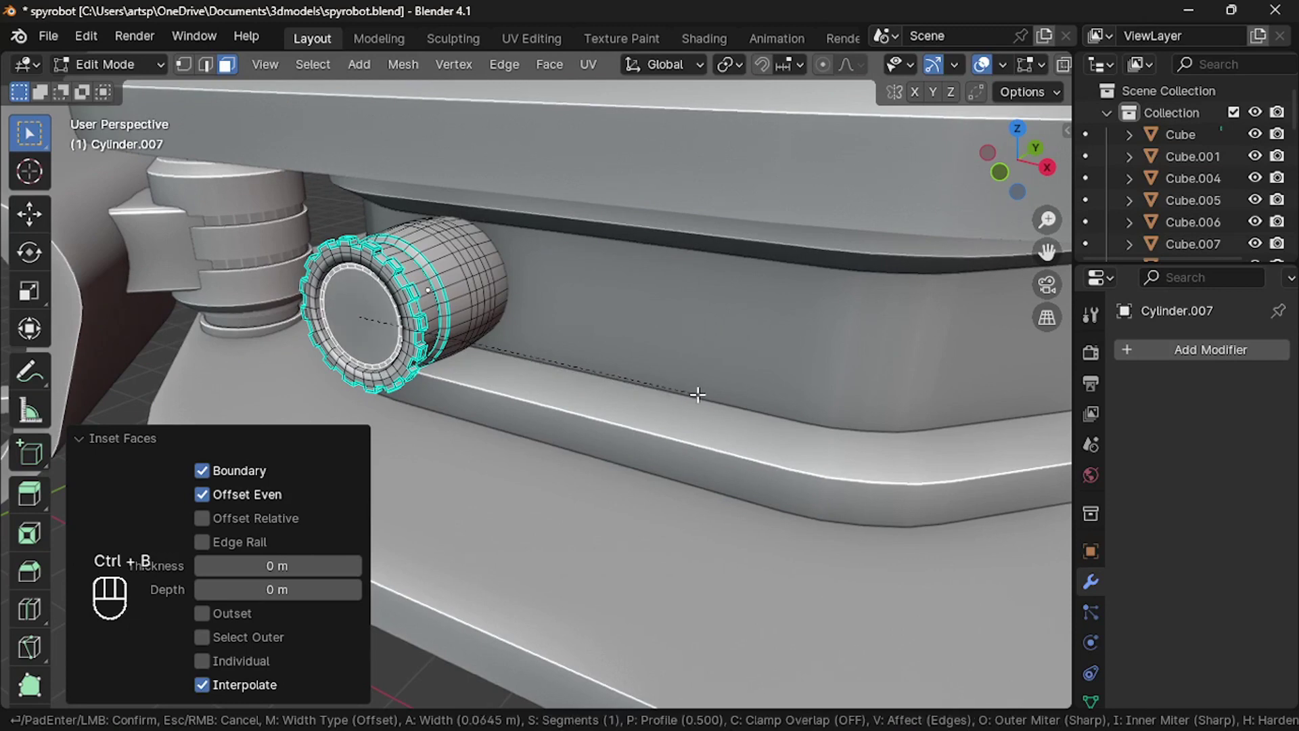
pyautogui.press('Escape')
# Duplicate the toothed cylinder in Object Mode and place the copy 0.94973 m along X in the body's groove
pyautogui.press('Tab')
pyautogui.scroll(-5, 702, 403)
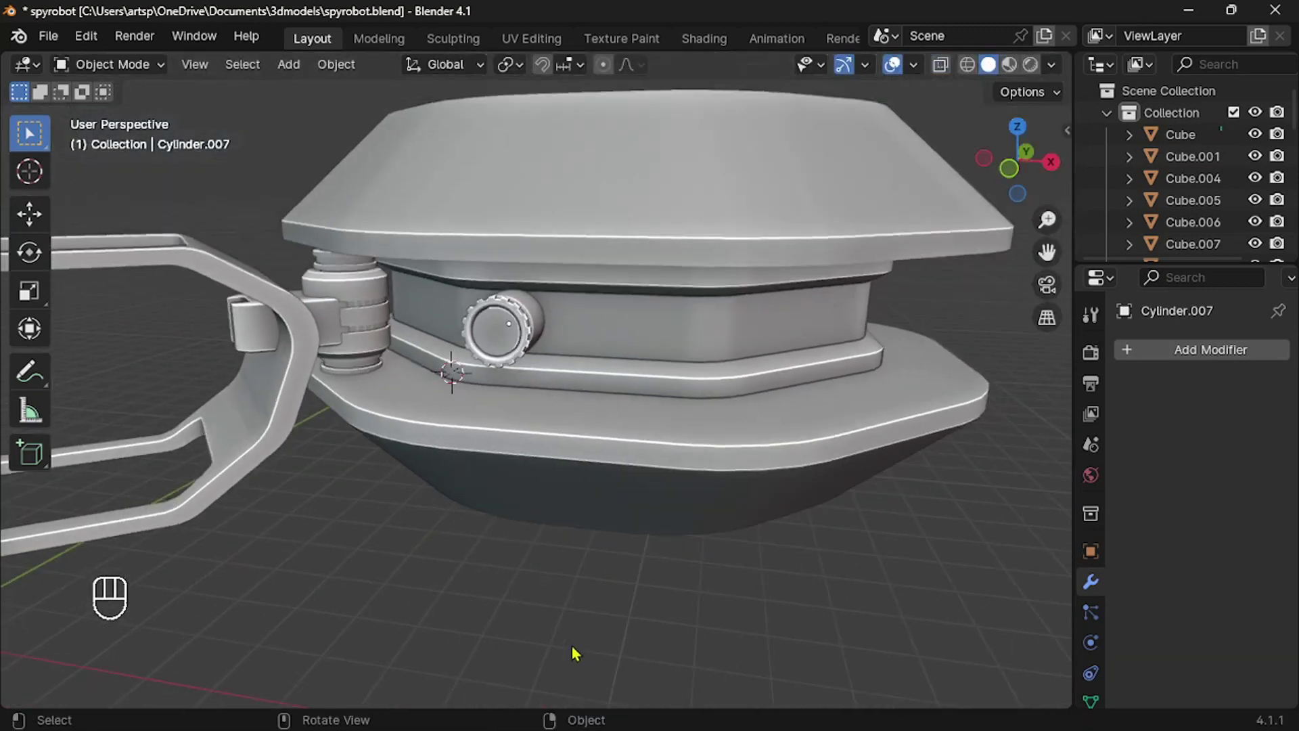
pyautogui.scroll(-3, 574, 652)
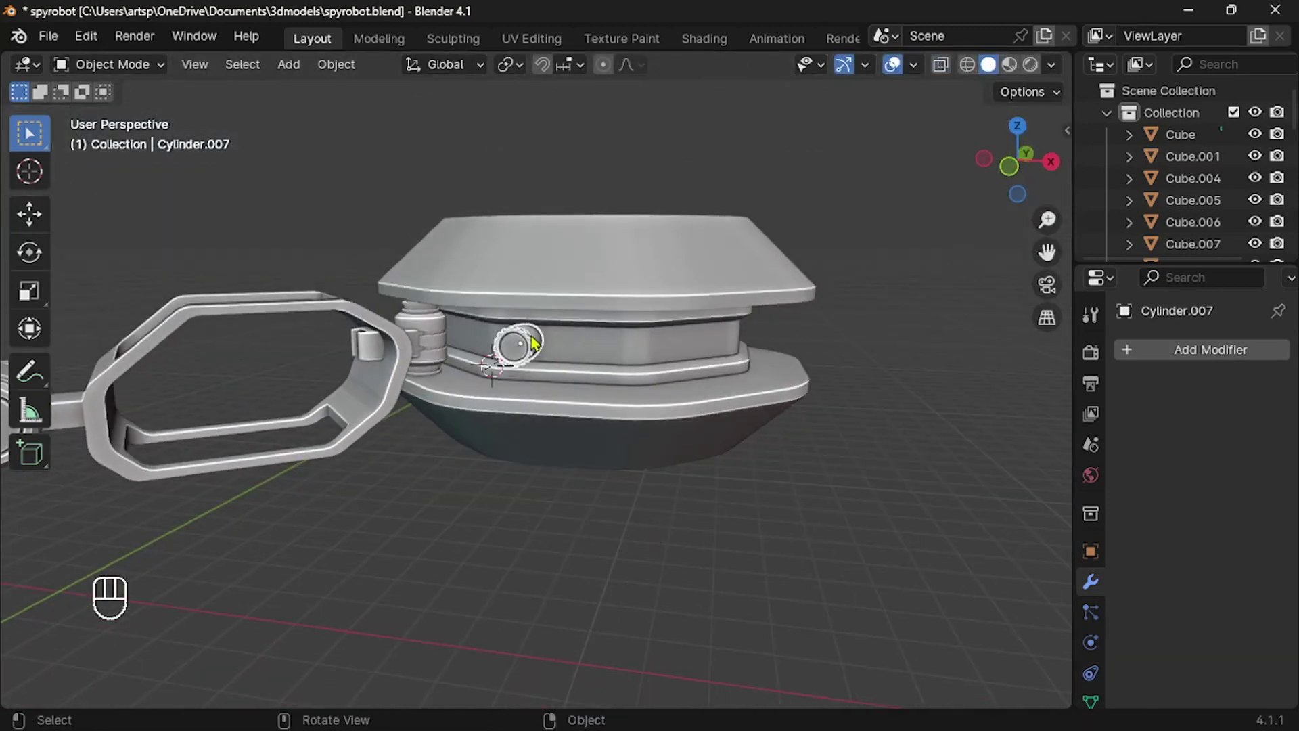
pyautogui.hotkey('shift', 'd')
pyautogui.press('y')
pyautogui.click(612, 349)
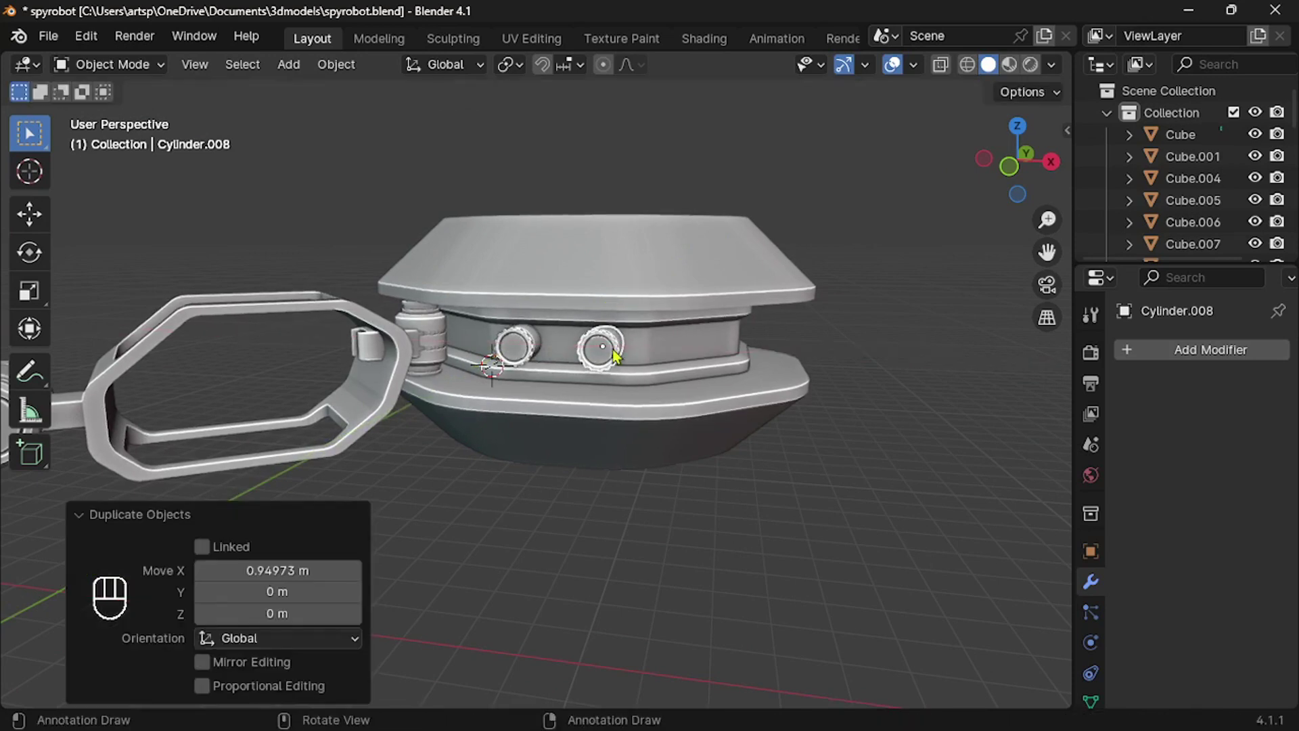
# Duplicate the copied cylinder and move the new one -0.47317 m along X, midway between the two existing cylinders
pyautogui.press('KP_1')
pyautogui.moveTo(668, 579); pyautogui.dragTo(668, 579, button='middle')
pyautogui.scroll(5, 669, 579)
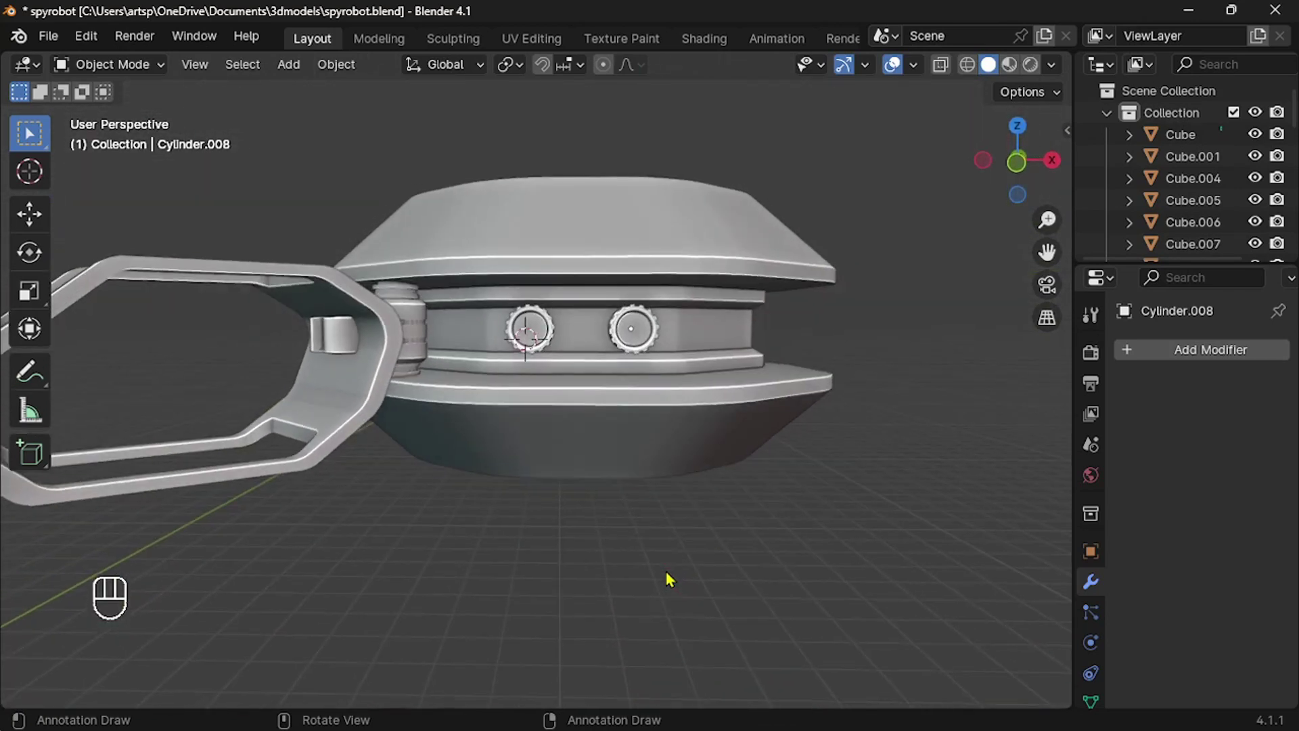
pyautogui.moveTo(640, 446); pyautogui.dragTo(632, 406, button='middle')
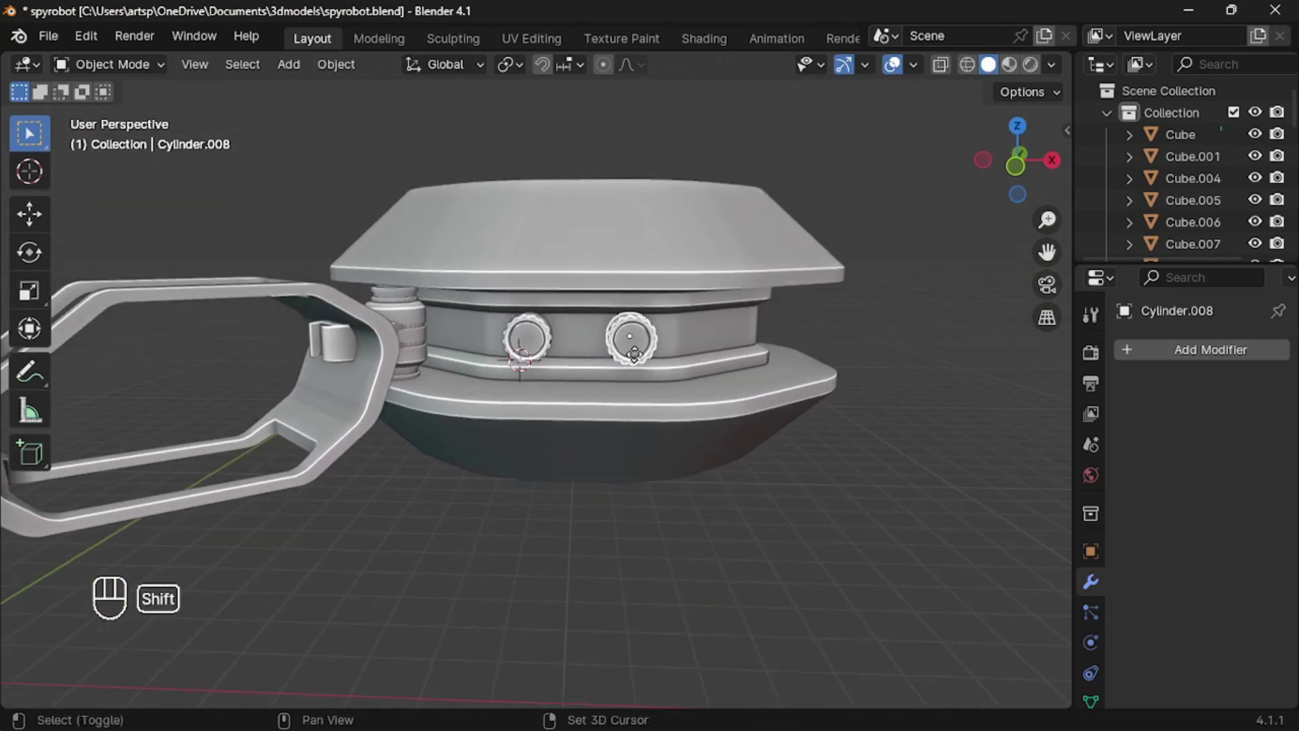
pyautogui.hotkey('shift', 'd')
pyautogui.press('y')
pyautogui.click(588, 359)
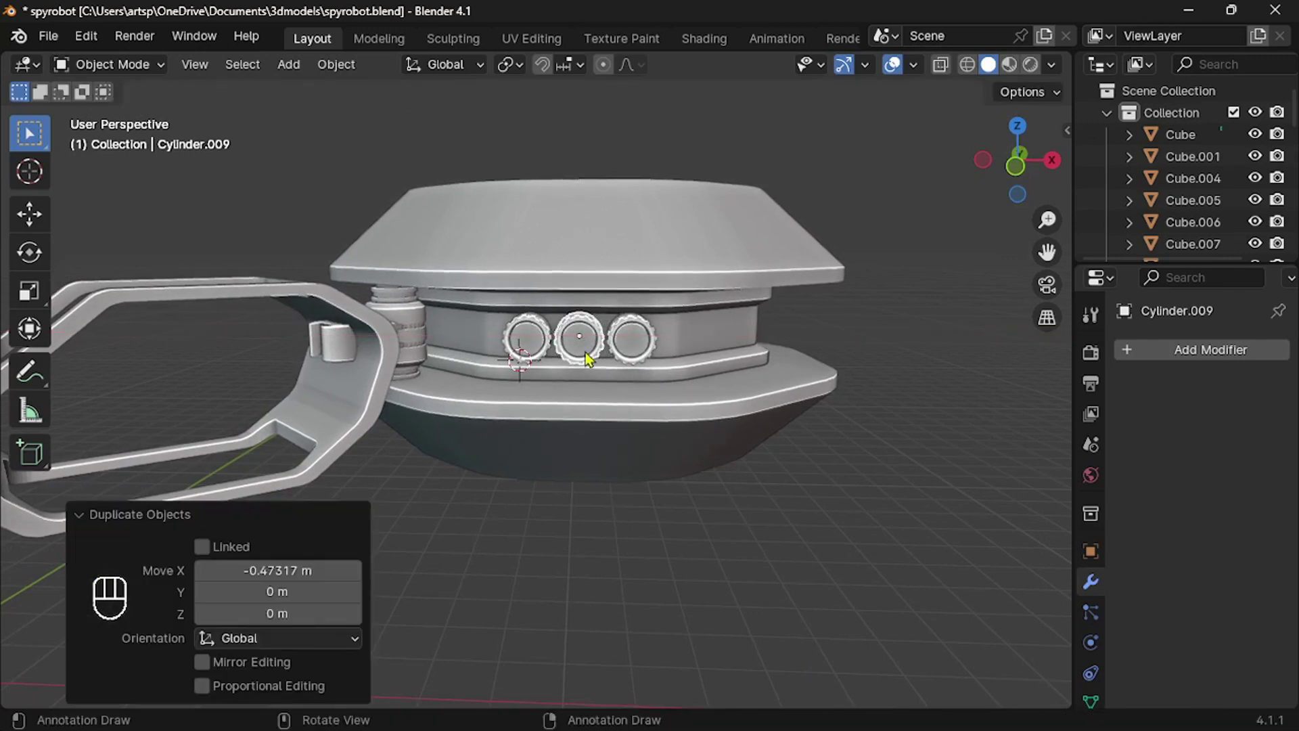
# Inset the front disc face of the toothed cylinder nearest the leg hinge by 0.2645 m
pyautogui.scroll(4, 589, 359)
pyautogui.click(533, 305)
pyautogui.scroll(-4, 588, 641)
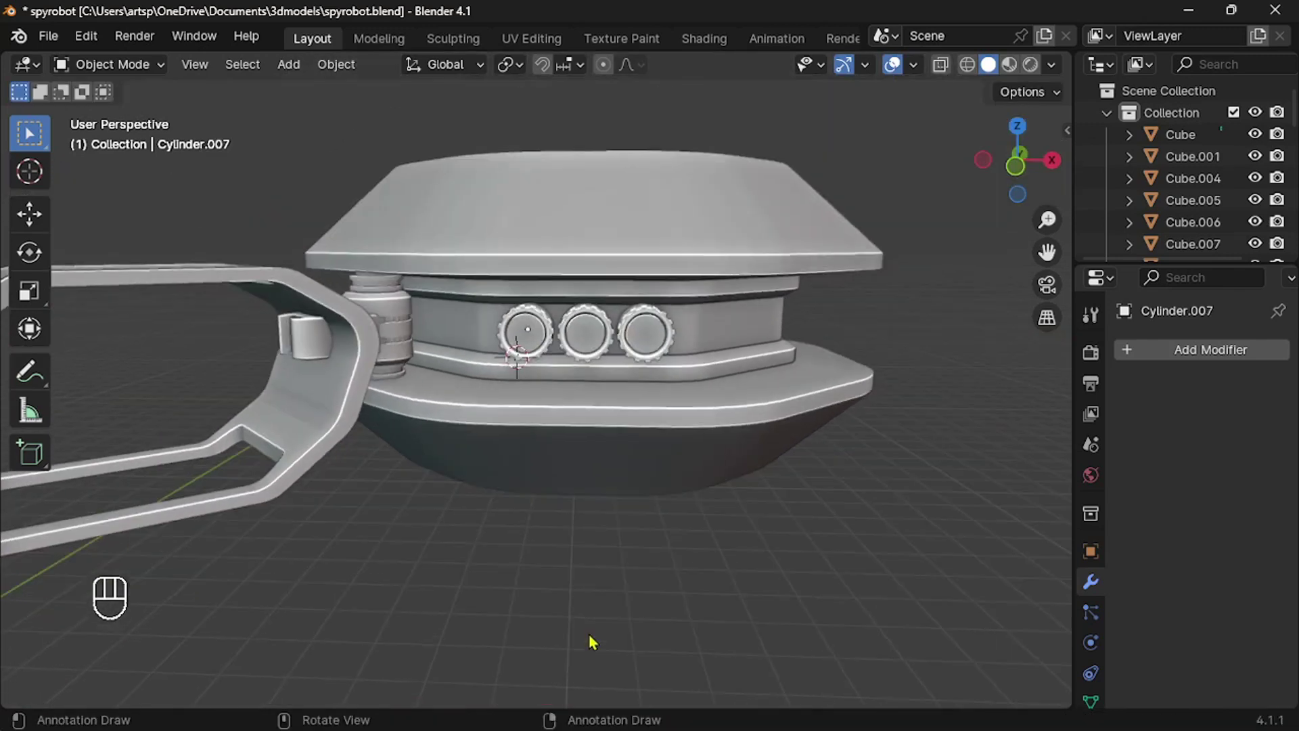
pyautogui.moveTo(588, 641); pyautogui.dragTo(473, 643, button='middle')
pyautogui.scroll(3, 589, 641)
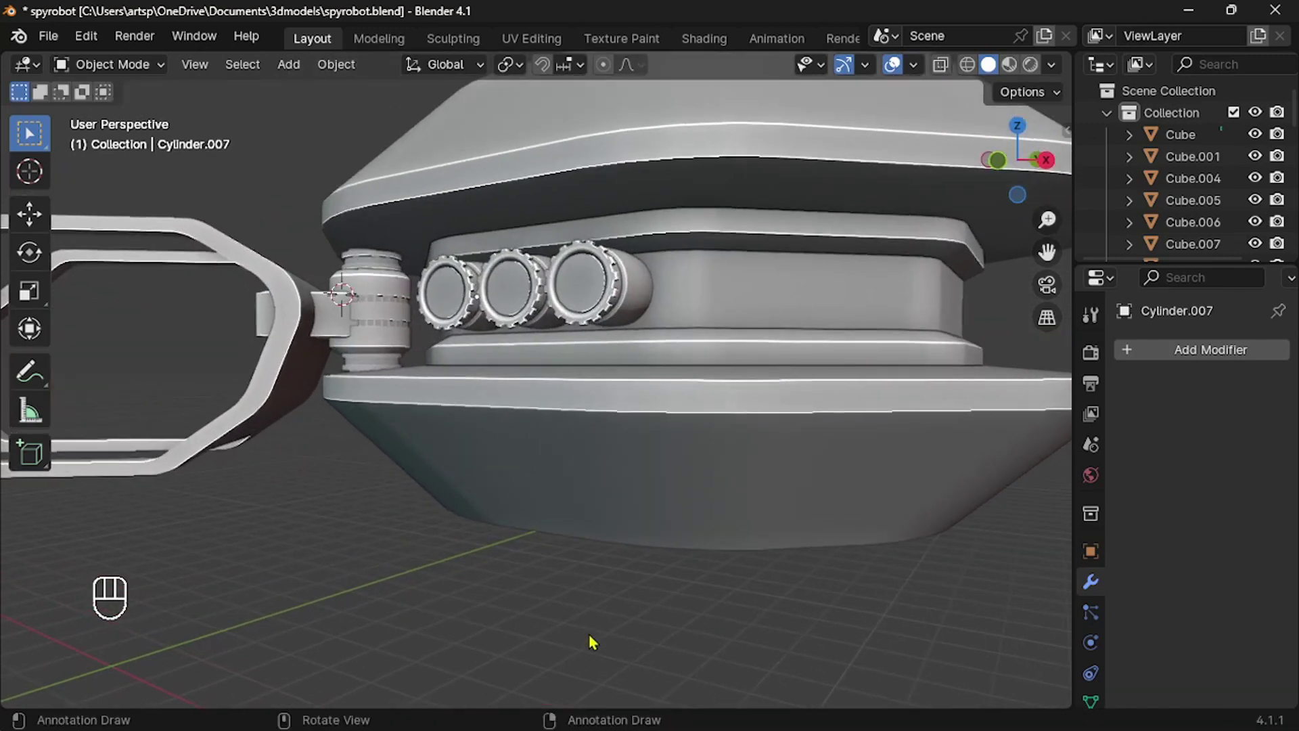
pyautogui.moveTo(588, 641); pyautogui.dragTo(526, 448, button='middle')
pyautogui.press('Tab')
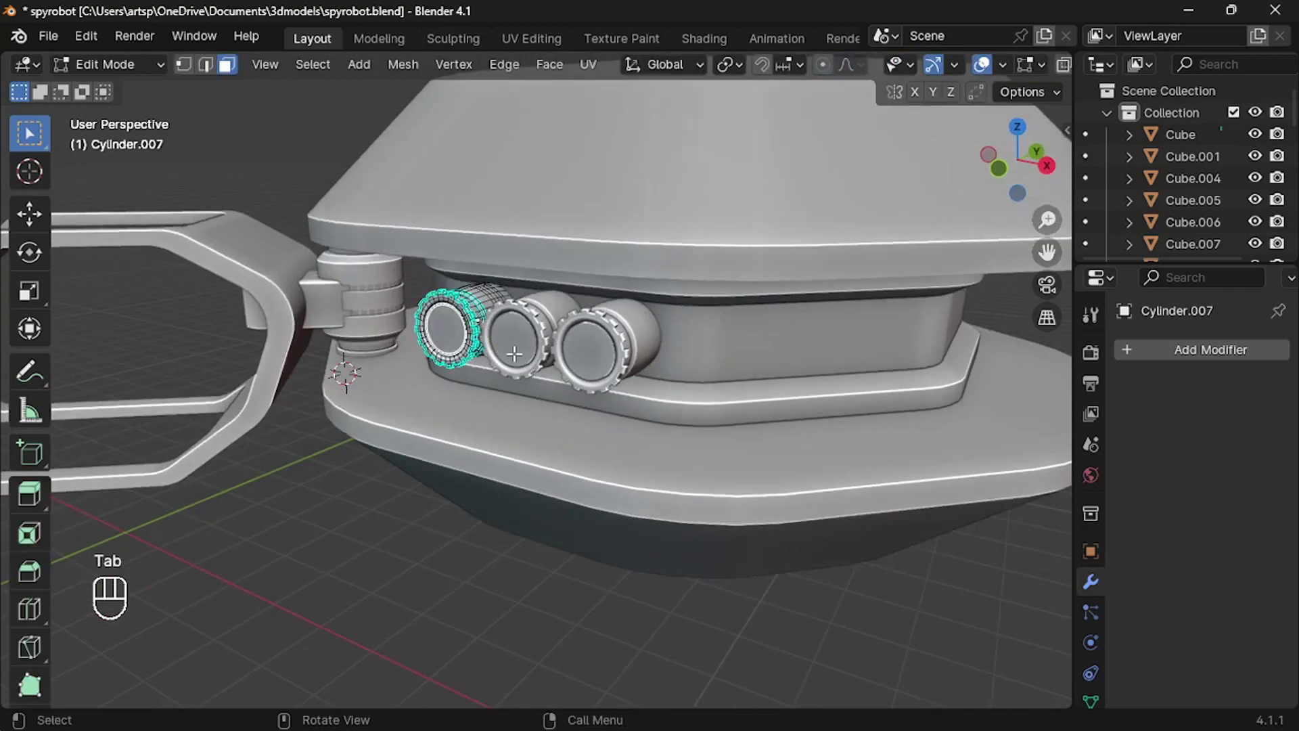
pyautogui.scroll(6, 473, 348)
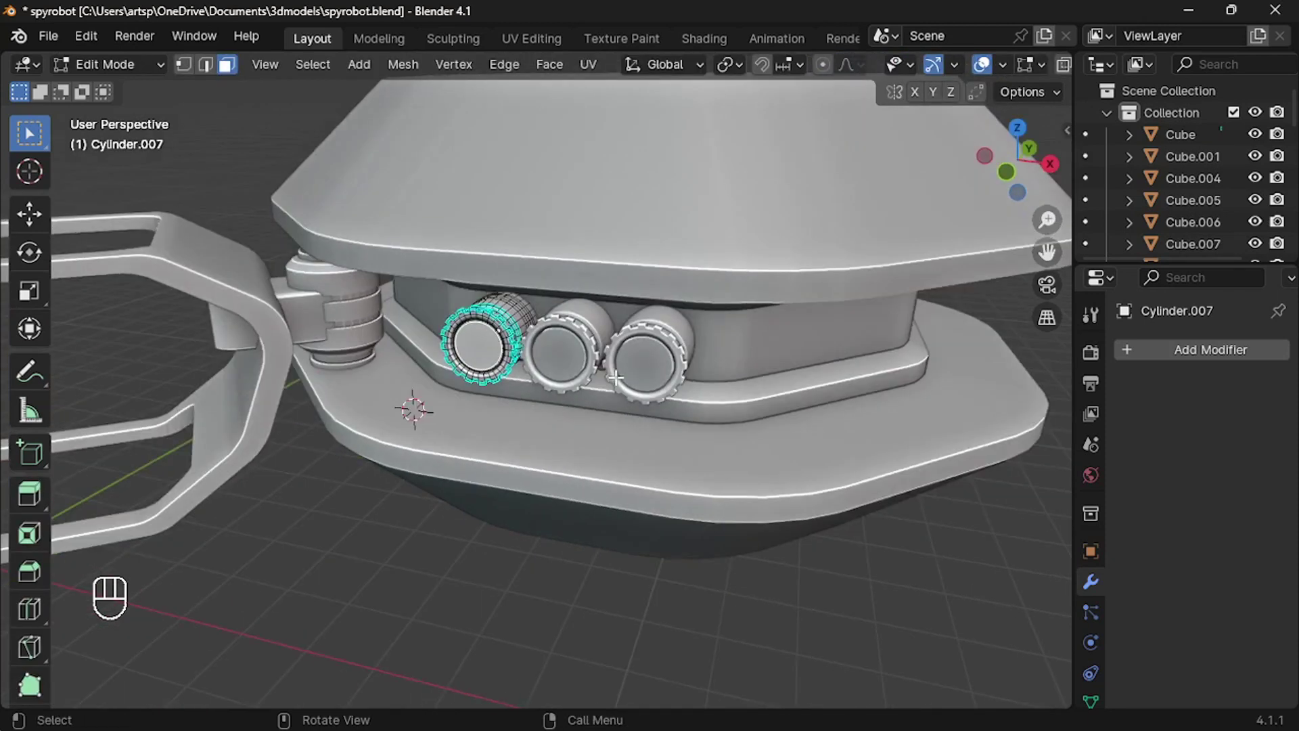
pyautogui.press('i')
pyautogui.click(591, 364)
# Extrude the inset face inward along its normals and scale it by 0.784 to form a tapered hole
pyautogui.hotkey('alt', 'e')
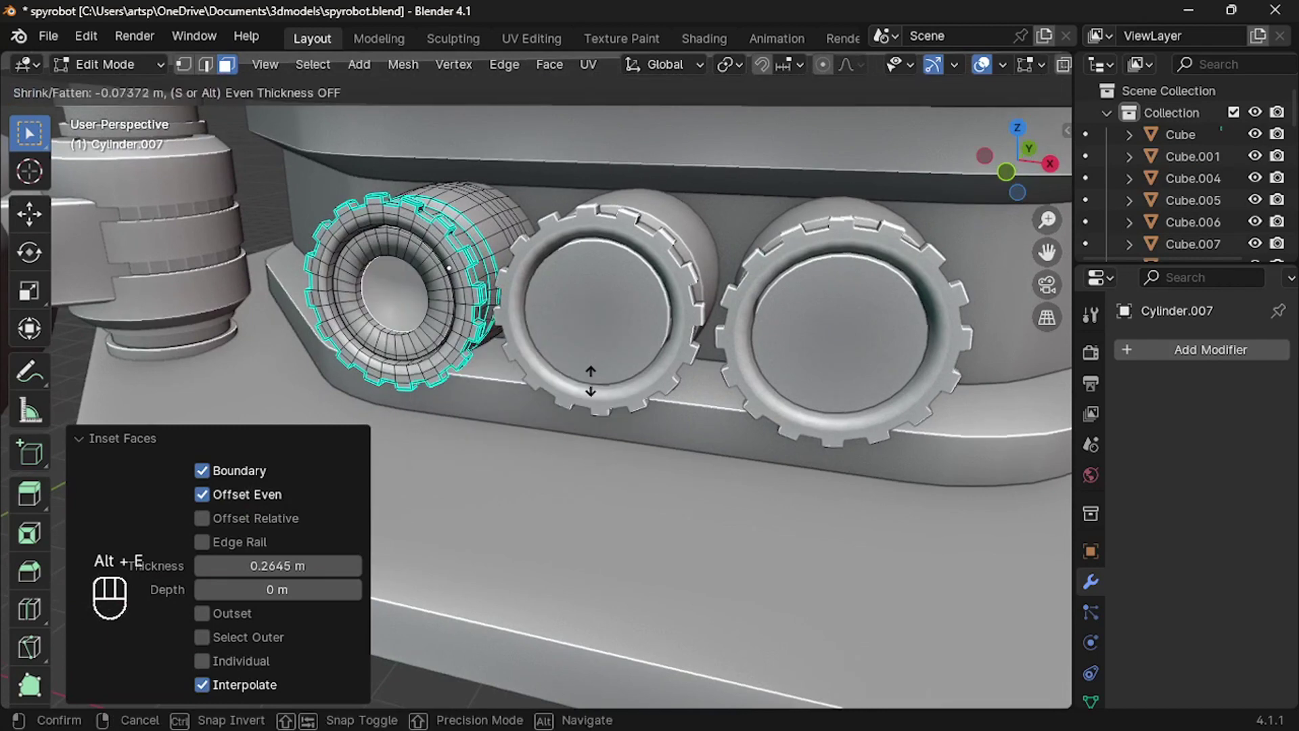
pyautogui.click(591, 399)
pyautogui.press('s')
pyautogui.click(369, 263)
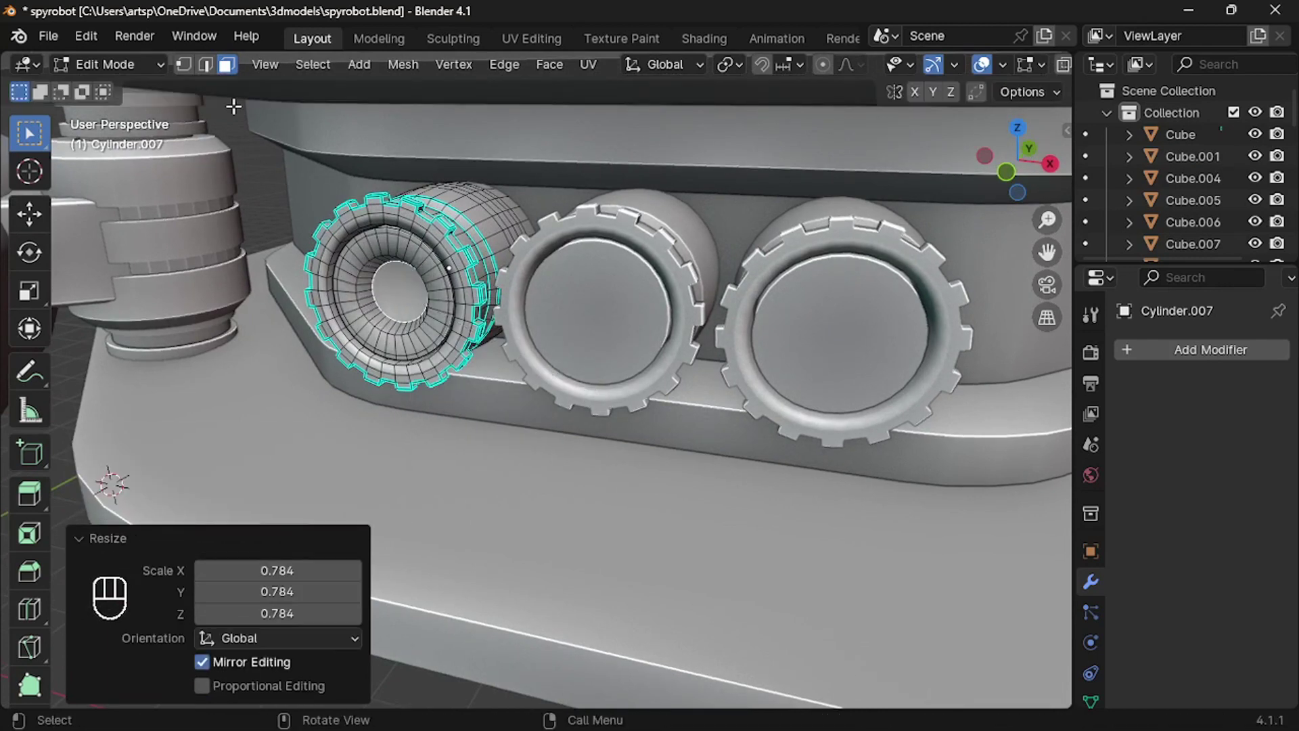
# Mark the edge loops at the tapered hole's opening and bottom as sharp
pyautogui.press('2')
pyautogui.keyDown('alt'); pyautogui.keyDown('shift'); pyautogui.click(364, 311); pyautogui.keyUp('shift'); pyautogui.keyUp('alt')
pyautogui.rightClick(363, 311)
pyautogui.click(280, 528)
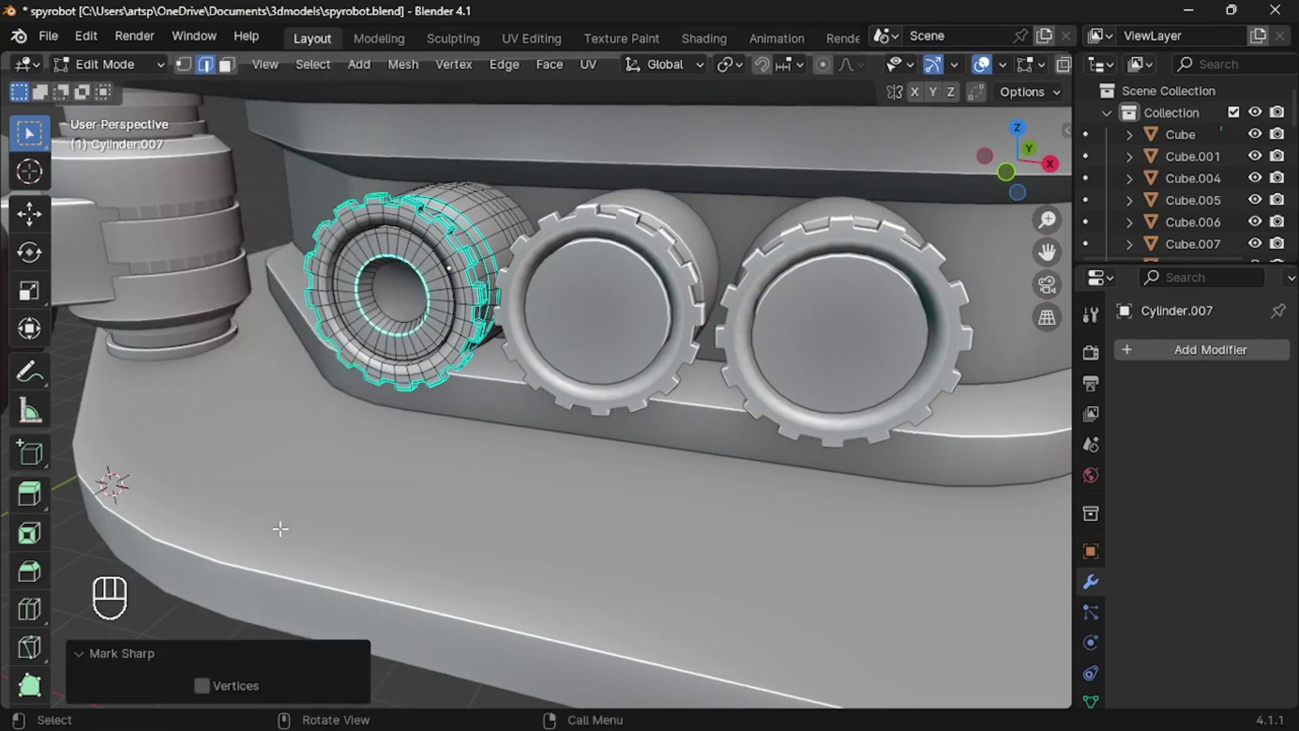
pyautogui.keyDown('alt'); pyautogui.click(400, 314); pyautogui.keyUp('alt')
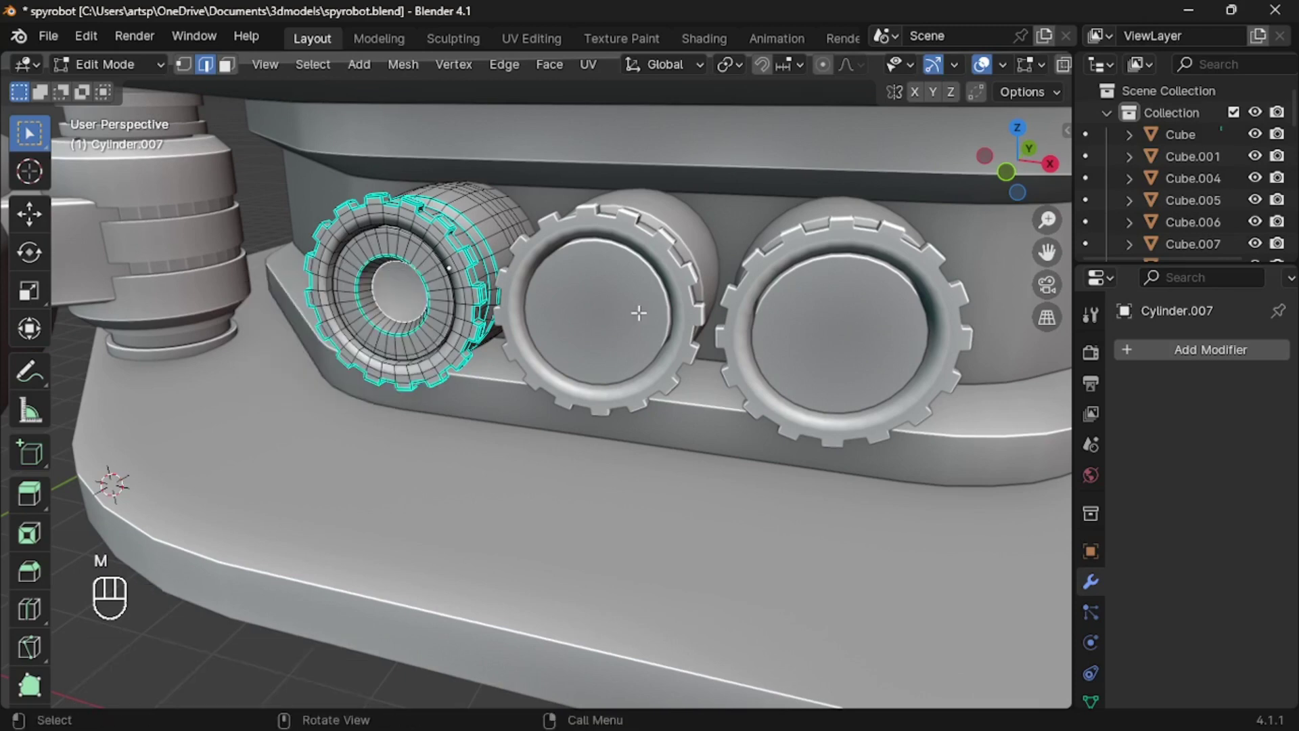
pyautogui.rightClick(639, 313)
pyautogui.click(561, 531)
# Delete the middle and rightmost toothed cylinders that have no hole in their front face
pyautogui.press('Tab')
pyautogui.scroll(-5, 565, 542)
pyautogui.moveTo(514, 613); pyautogui.dragTo(589, 584, button='middle')
pyautogui.click(602, 330)
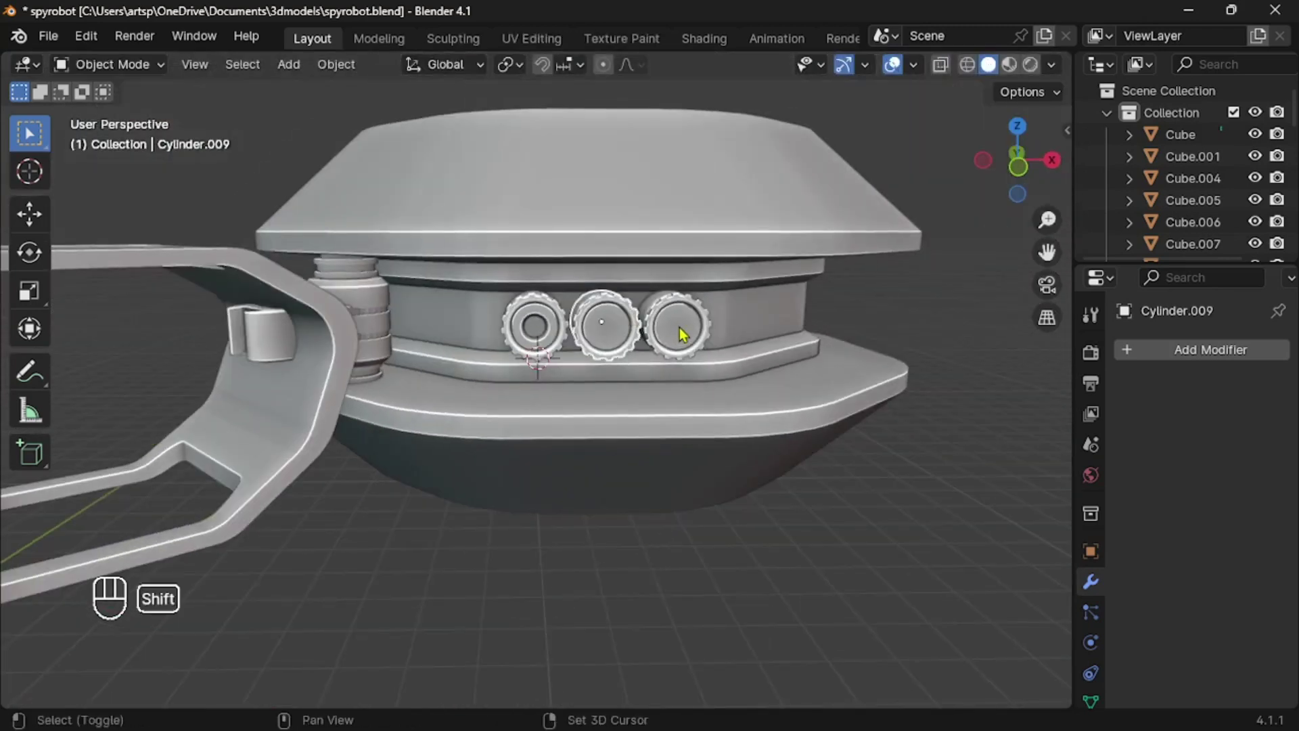
pyautogui.press('Delete')
# Duplicate the holed toothed cylinder twice along X at about 0.5 m spacing to make a row of three
pyautogui.press('KP_1')
pyautogui.hotkey('shift', 'd')
pyautogui.press('x')
pyautogui.click(615, 326)
pyautogui.hotkey('shift', 'd')
pyautogui.press('x')
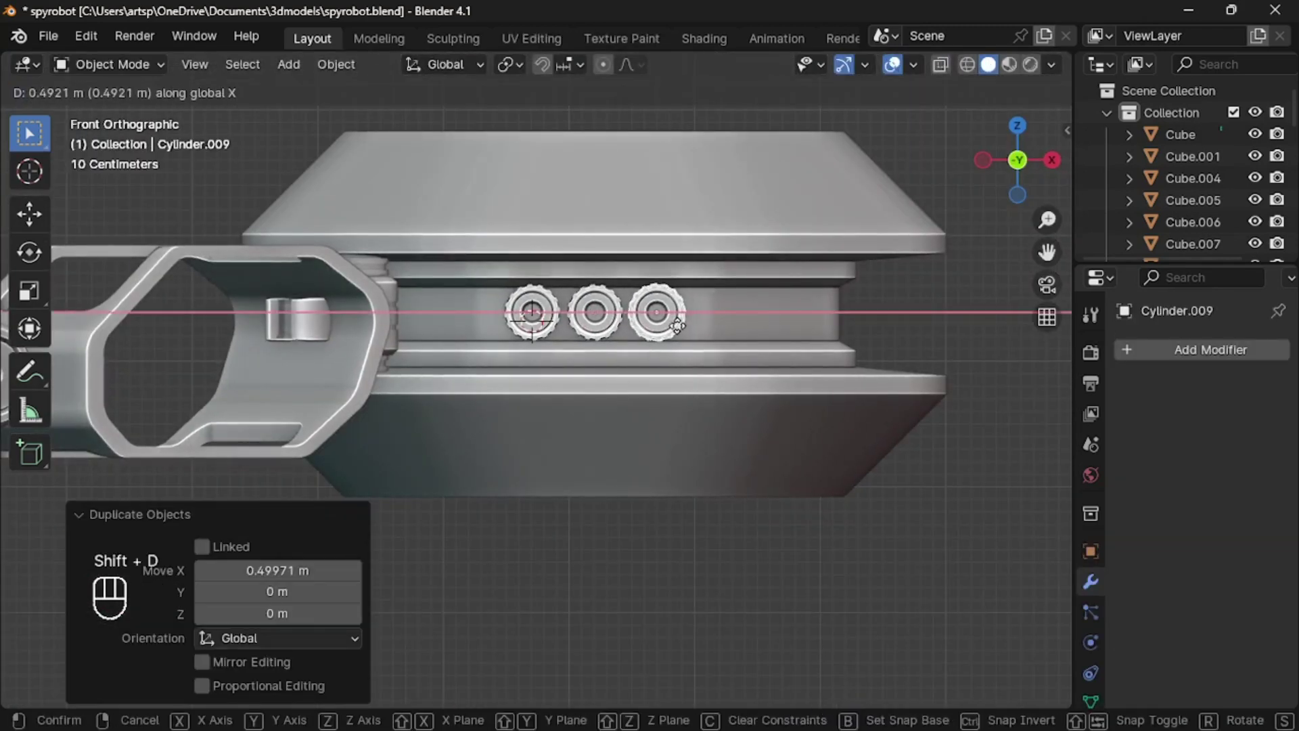
pyautogui.click(678, 326)
# Open the octagonal body for mesh editing with the outer edge loops of the groove's upper and lower ledges selected
pyautogui.moveTo(643, 510); pyautogui.dragTo(472, 420, button='middle')
pyautogui.scroll(3, 472, 419)
pyautogui.click(472, 420)
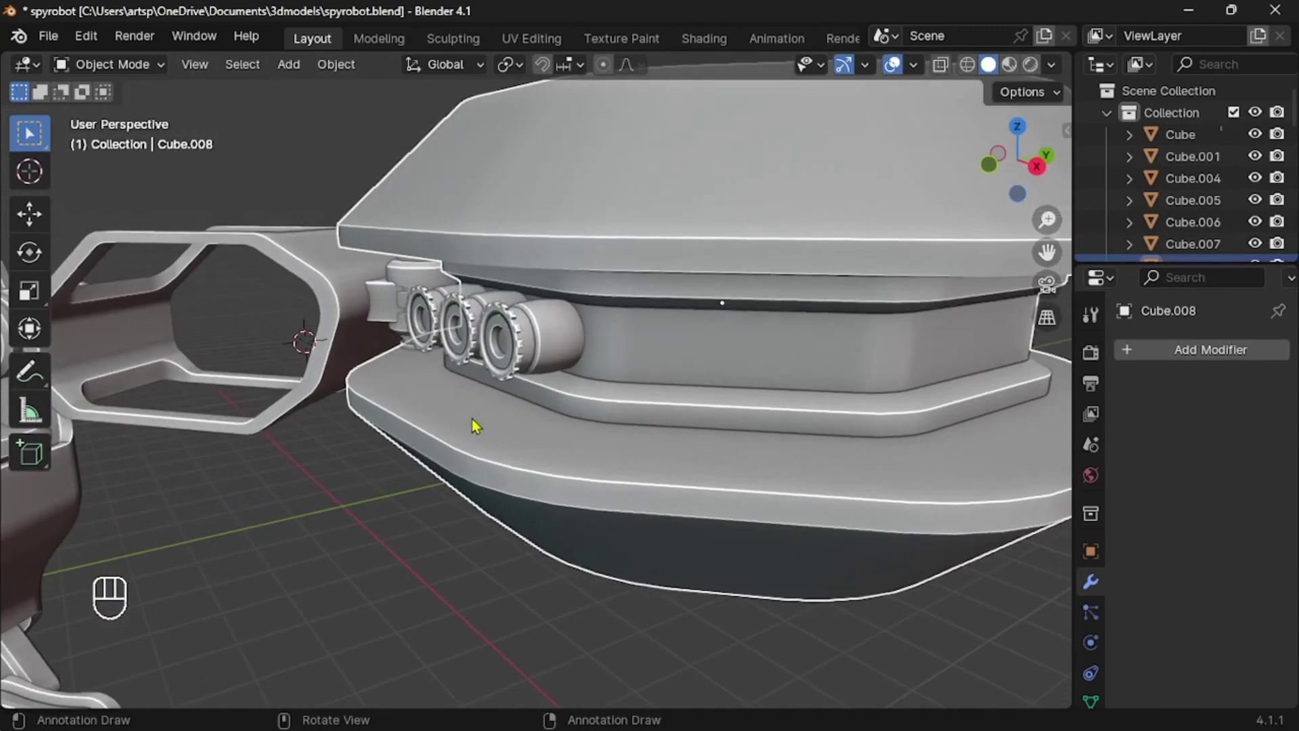
pyautogui.scroll(-5, 472, 419)
pyautogui.moveTo(472, 595); pyautogui.dragTo(563, 606, button='middle')
pyautogui.scroll(6, 563, 605)
pyautogui.moveTo(660, 605); pyautogui.dragTo(657, 570, button='middle')
pyautogui.moveTo(591, 382); pyautogui.dragTo(403, 501, button='middle')
pyautogui.scroll(-4, 679, 443)
pyautogui.scroll(5, 404, 507)
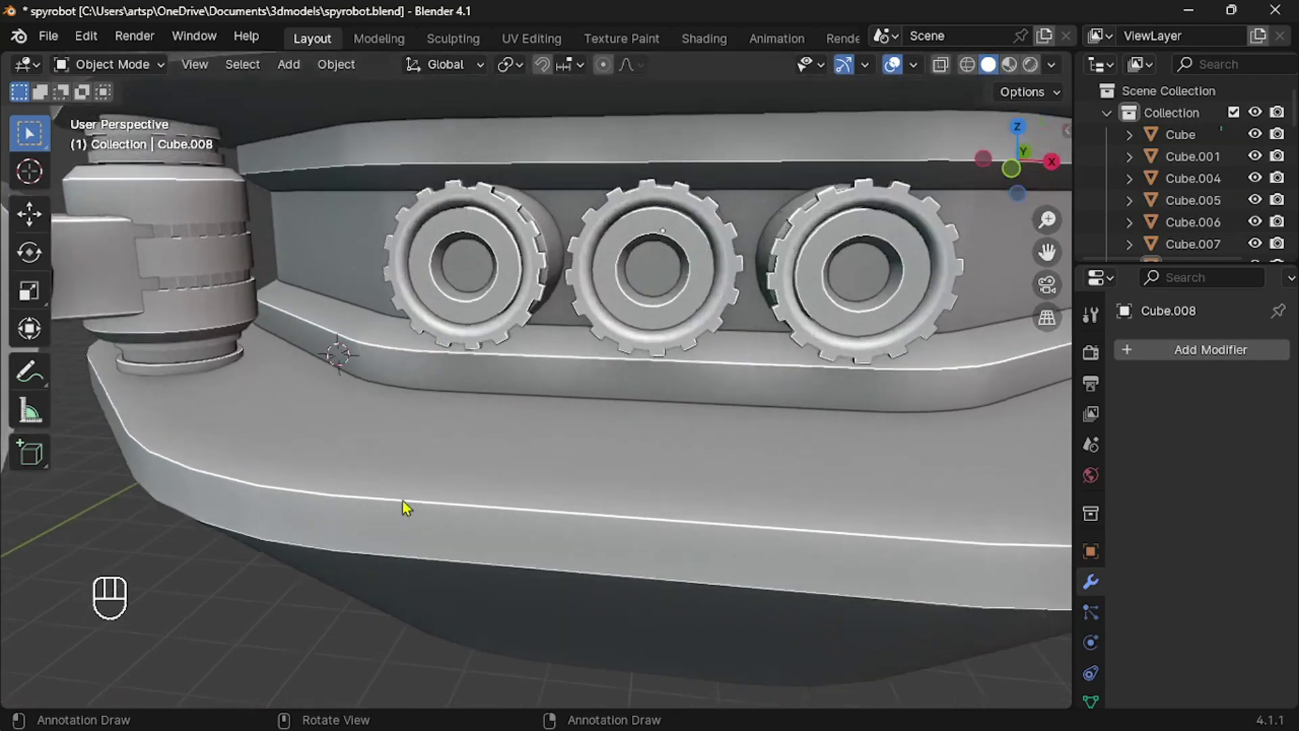
pyautogui.press('Tab')
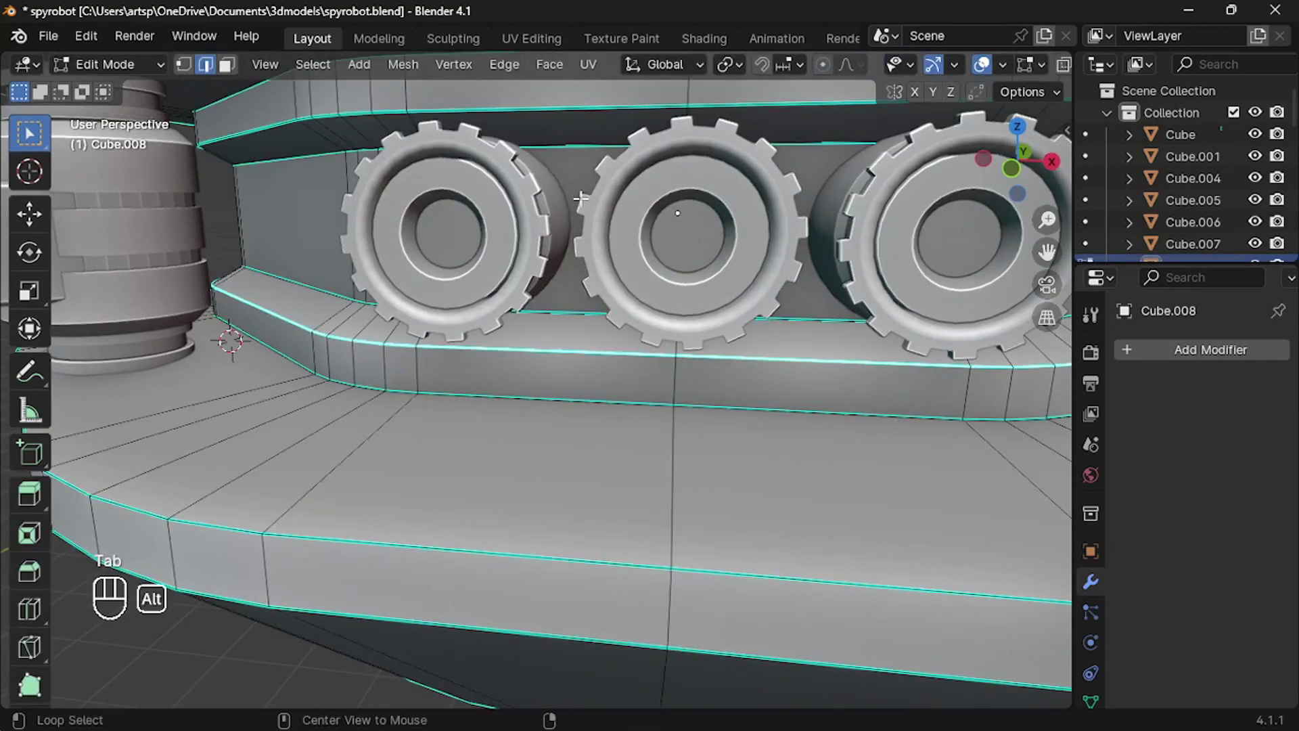
# Try beveling the groove's ledge edge loops by about 0.107 m with 5 segments, and undo it
pyautogui.hotkey('ctrl', 'b')
pyautogui.scroll(4, 673, 218)
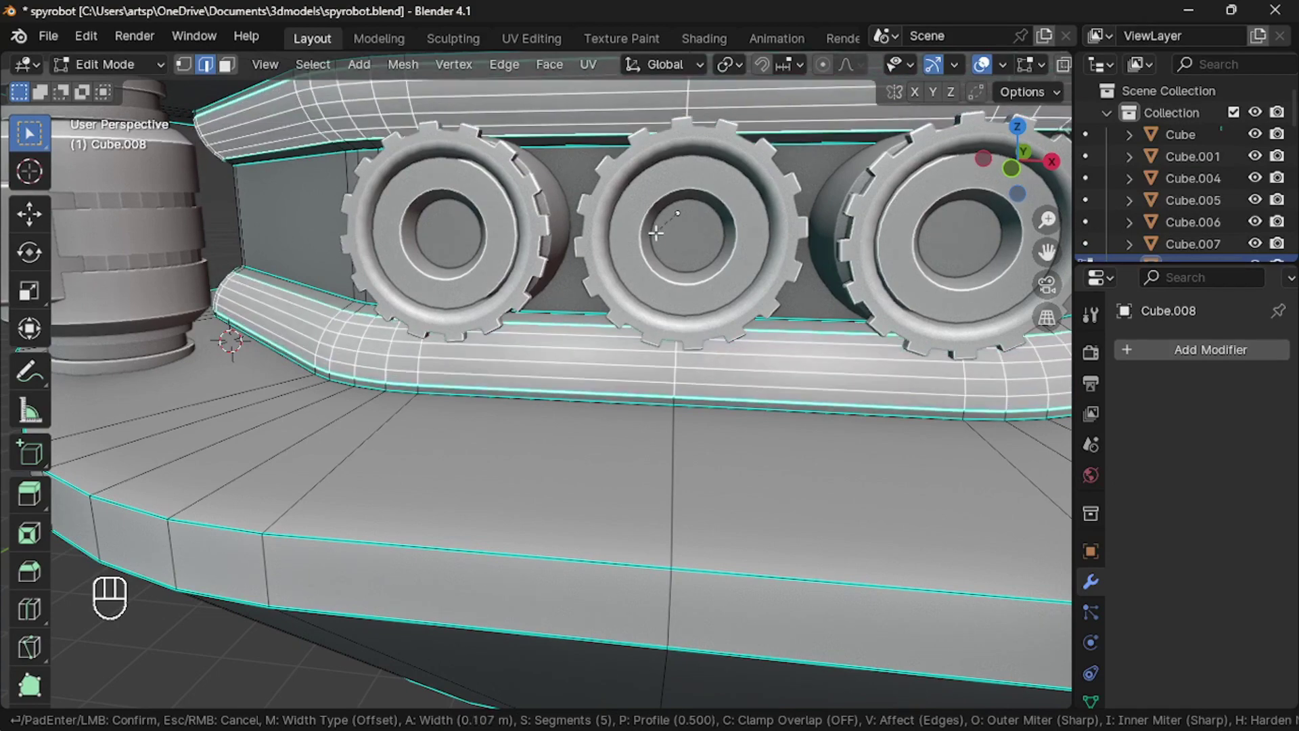
pyautogui.click(658, 227)
pyautogui.press('Tab')
pyautogui.scroll(-6, 657, 227)
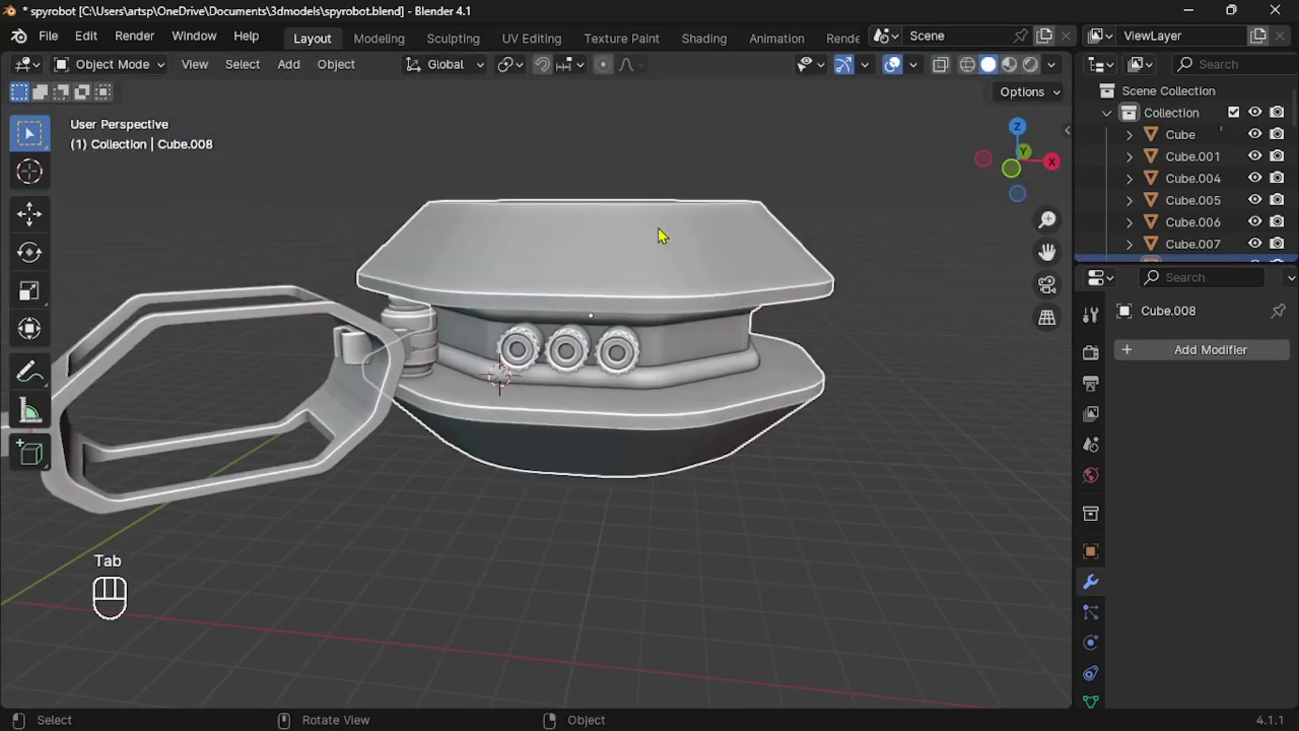
pyautogui.hotkey('ctrl', 'z')
# Bevel the outer edge loops of the groove's two ledges narrowly with 5 segments and deselect the body
pyautogui.scroll(3, 658, 227)
pyautogui.hotkey('ctrl', 'b')
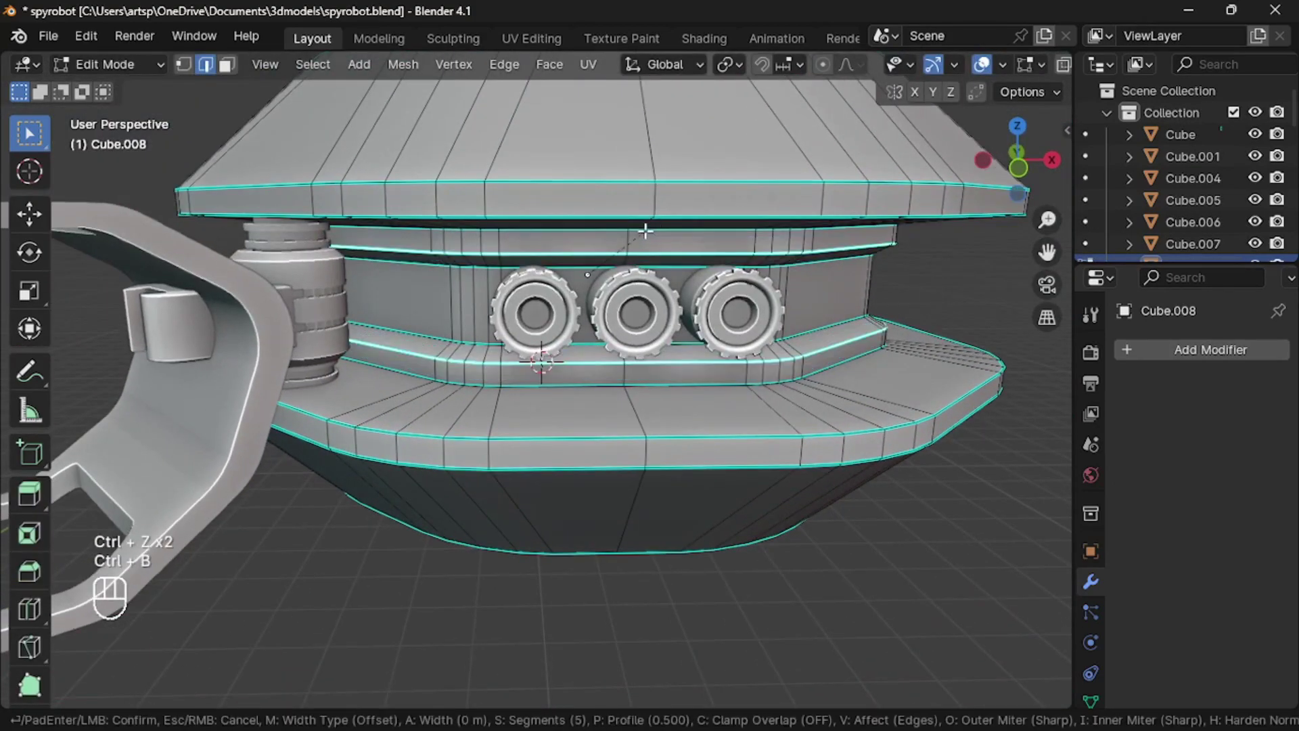
pyautogui.press('Tab')
pyautogui.scroll(-6, 631, 516)
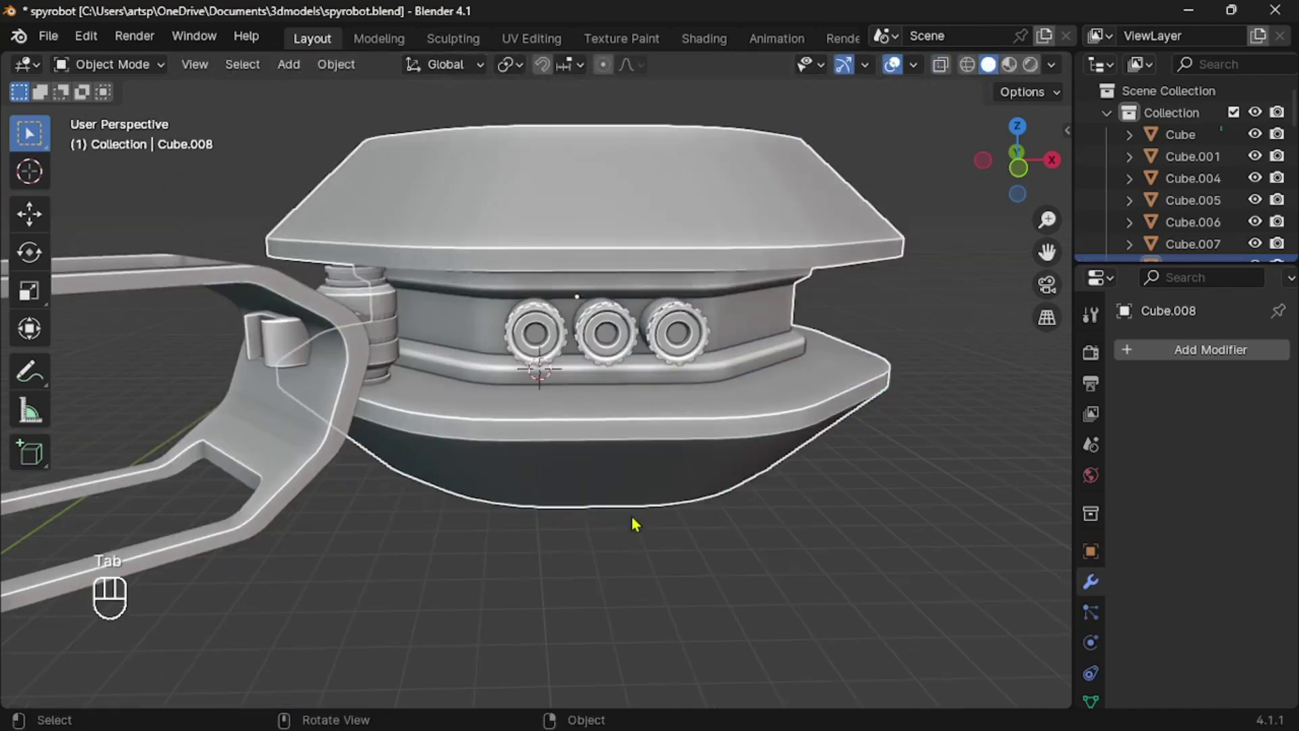
pyautogui.click(631, 516)
pyautogui.scroll(-2, 631, 516)
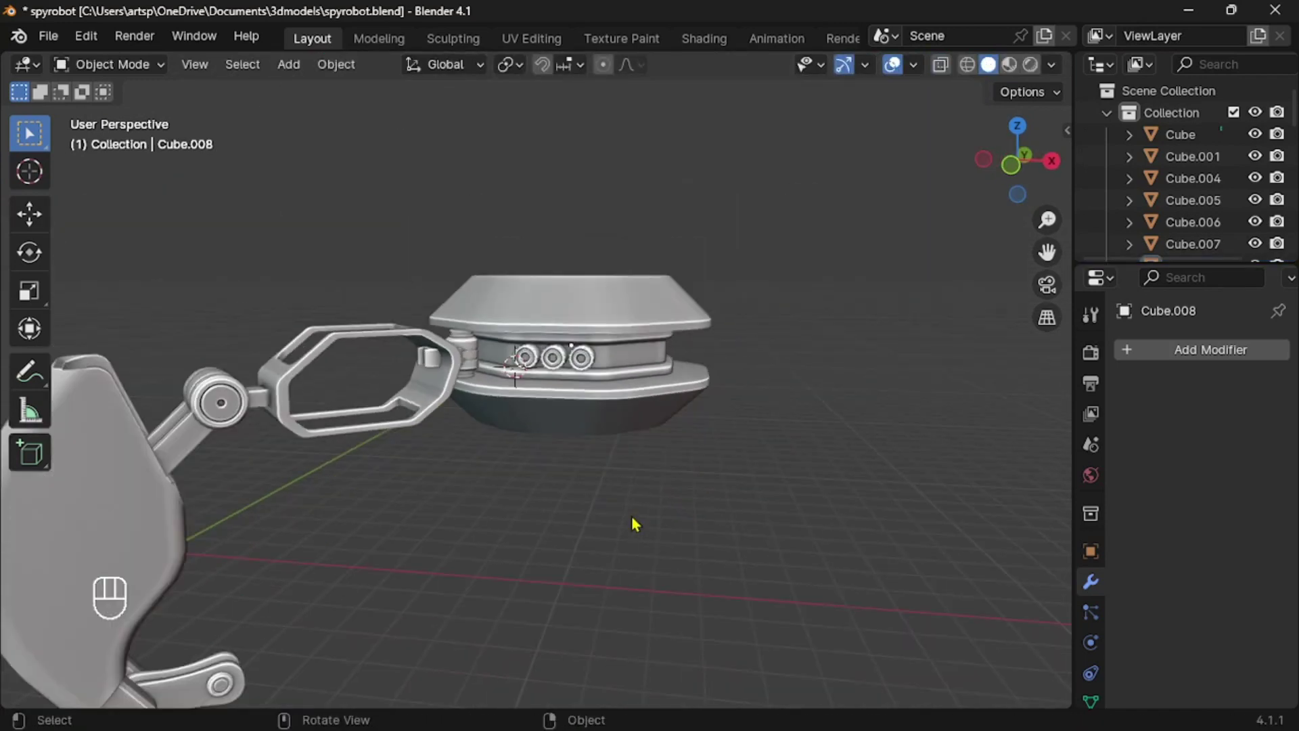
# Add a cube in front view and flatten it along Z into a thin slab
pyautogui.scroll(2, 521, 635)
pyautogui.hotkey('shift', 'a')
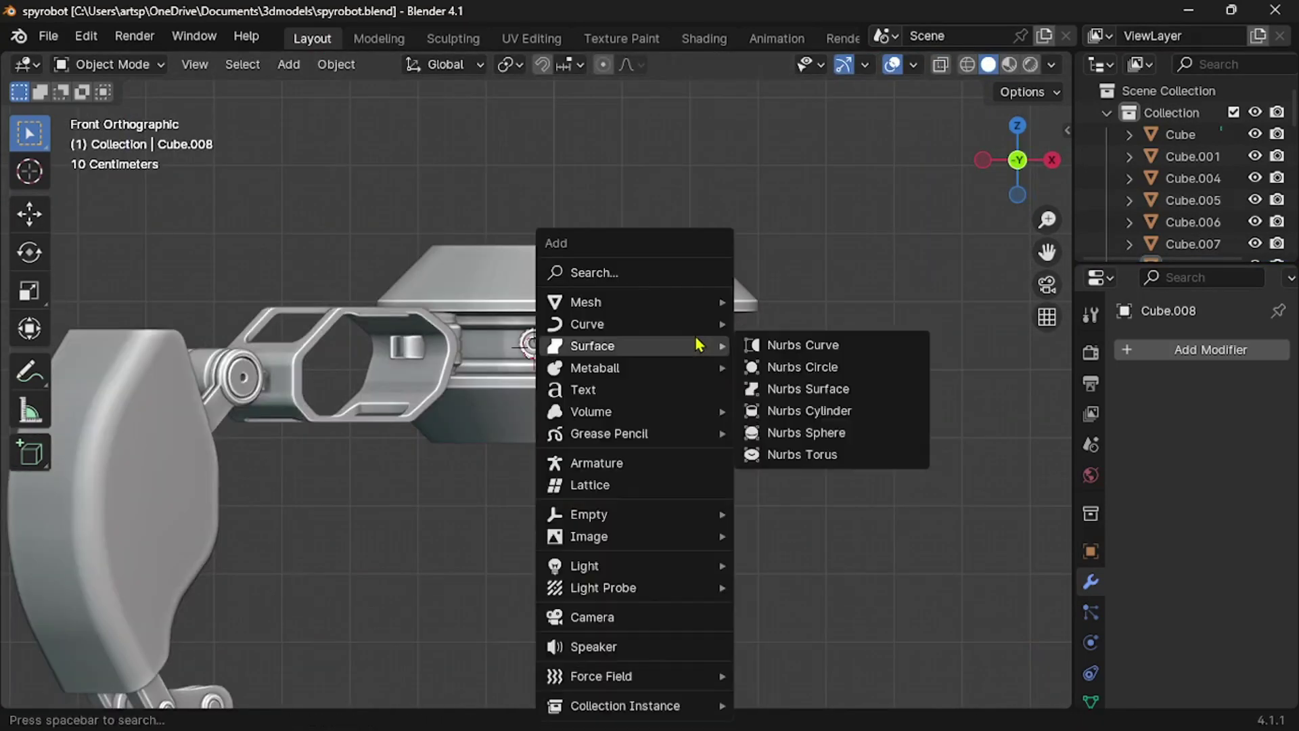
pyautogui.moveTo(695, 302)
pyautogui.click(798, 323)
pyautogui.press('s')
pyautogui.press('z')
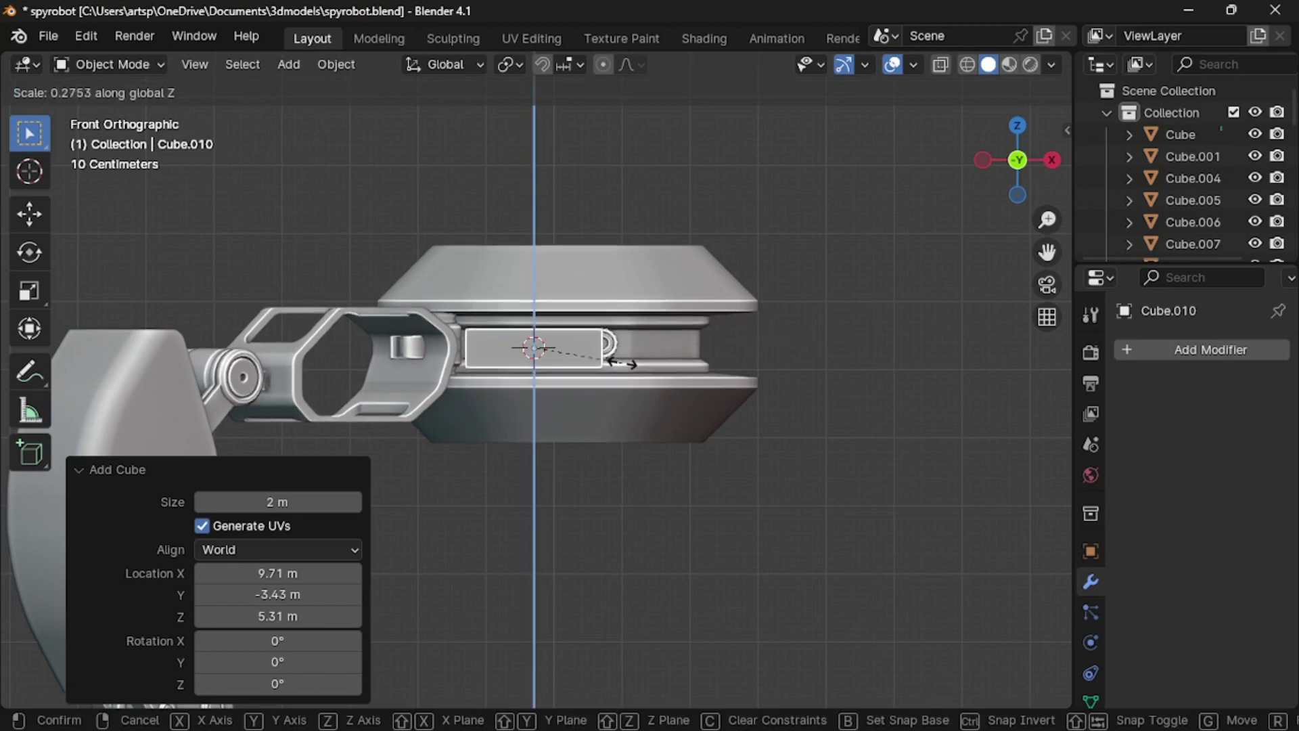
pyautogui.click(560, 355)
# Move the slab 3.034 m along X, raise it about 0.07 m along Z, and shift it -0.54529 m along X
pyautogui.press('g')
pyautogui.press('x')
pyautogui.click(778, 322)
pyautogui.press('g')
pyautogui.press('z')
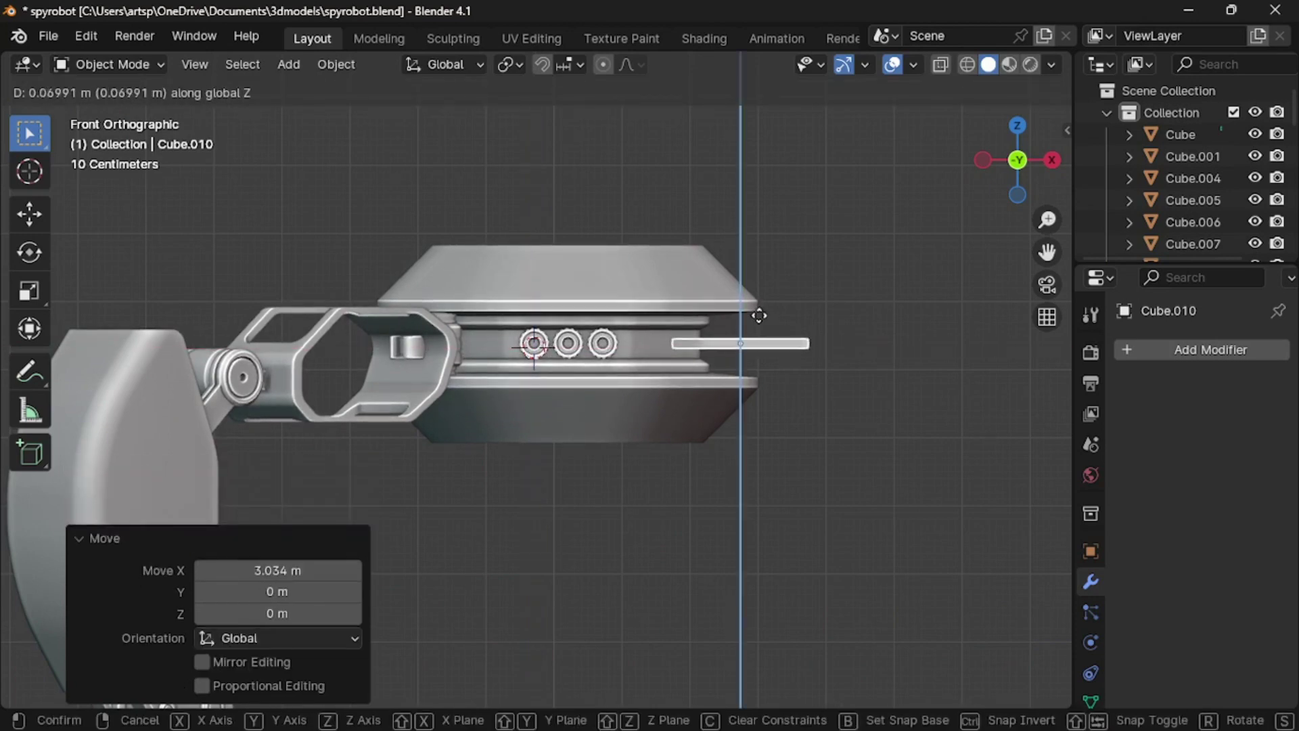
pyautogui.click(759, 315)
pyautogui.press('g')
pyautogui.press('x')
pyautogui.click(722, 319)
# Move the slab along Y into the octagonal body and scale it by 2.851 along Y
pyautogui.moveTo(721, 319); pyautogui.dragTo(737, 324, button='middle')
pyautogui.press('g')
pyautogui.press('y')
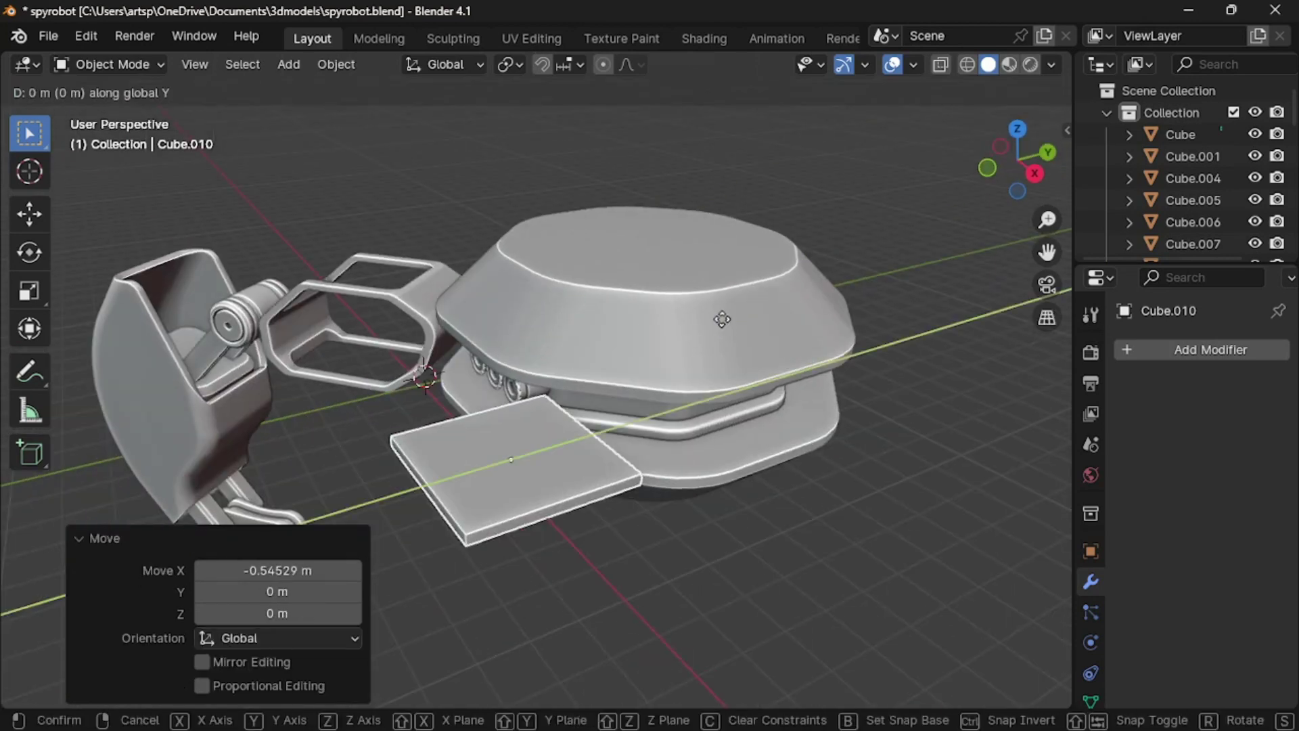
pyautogui.click(954, 276)
pyautogui.press('s')
pyautogui.press('y')
pyautogui.click(302, 93)
pyautogui.moveTo(303, 92); pyautogui.dragTo(609, 355, button='middle')
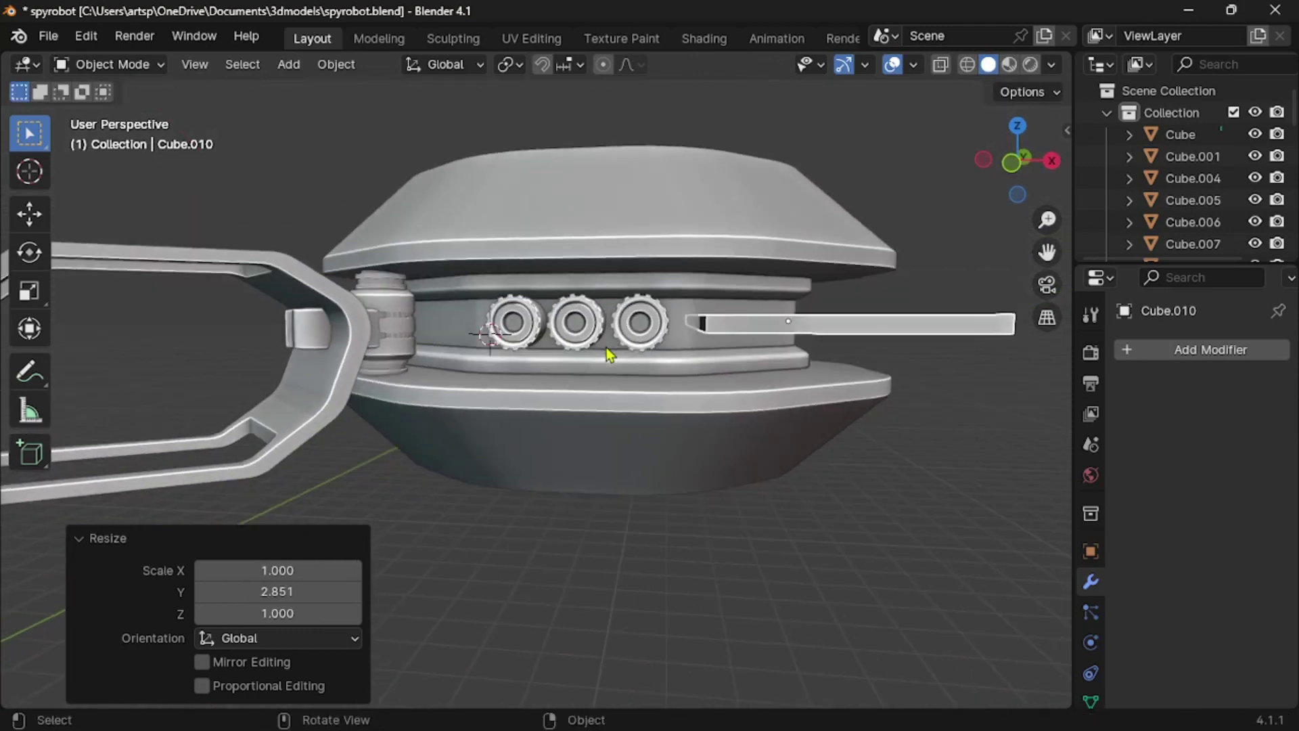
# Apply the slab's scale and bevel the long edges of its inner end by about 0.025 m with 3 segments
pyautogui.scroll(1, 731, 339)
pyautogui.moveTo(721, 360); pyautogui.dragTo(739, 327, button='middle')
pyautogui.press('Tab')
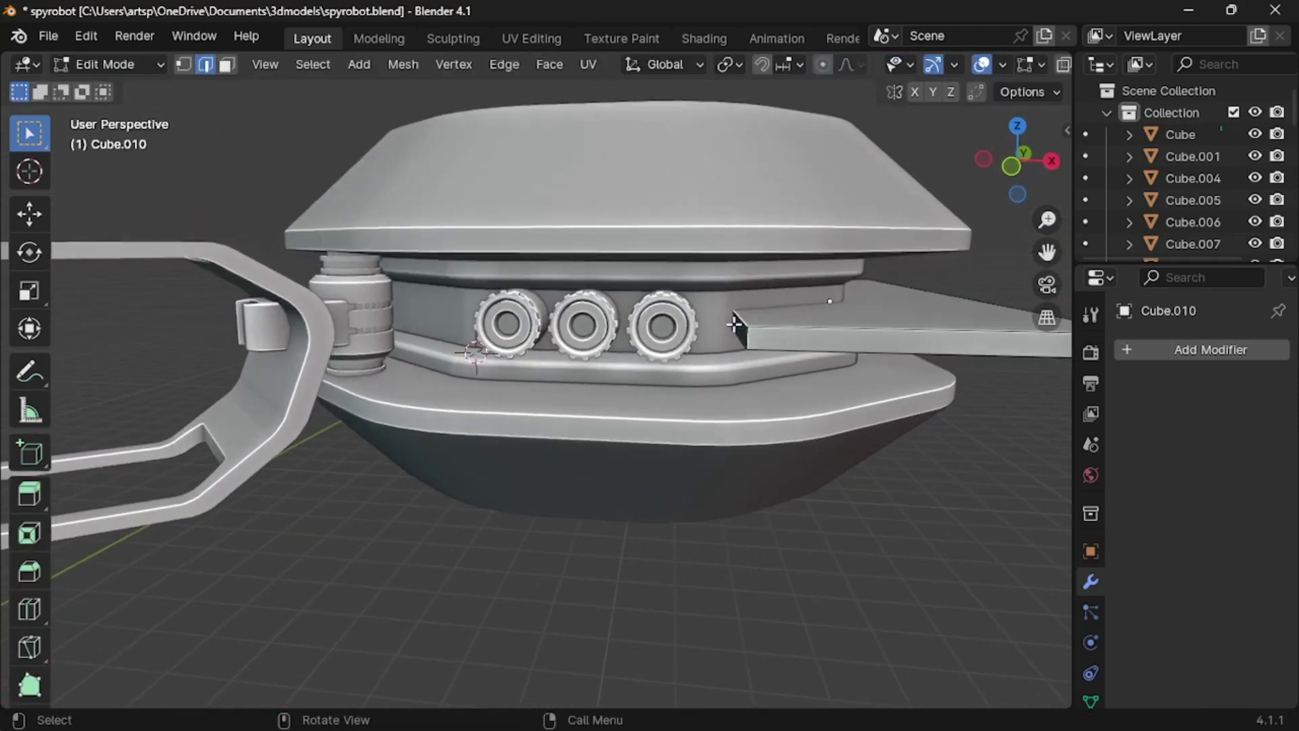
pyautogui.press('Tab')
pyautogui.hotkey('ctrl', 'a')
pyautogui.click(665, 368)
pyautogui.press('Tab')
pyautogui.click(740, 336)
pyautogui.hotkey('ctrl', 'b')
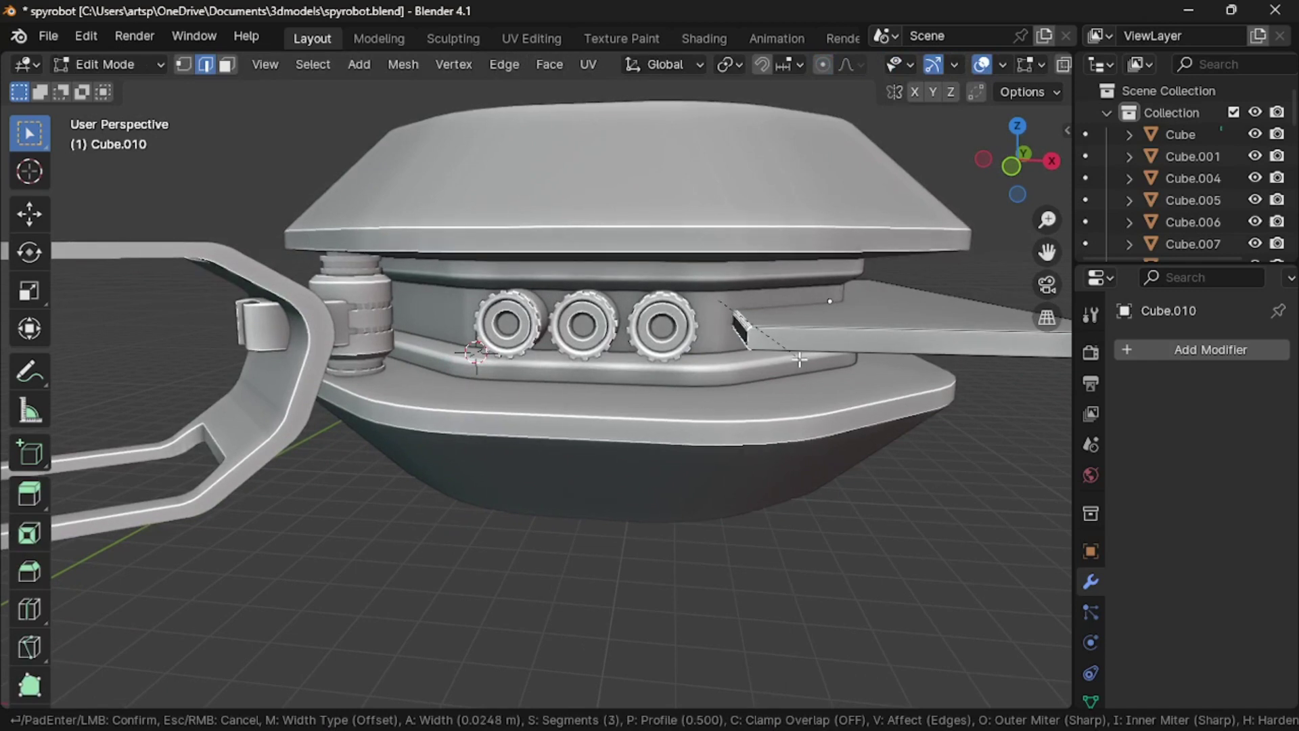
pyautogui.click(803, 357)
pyautogui.press('Tab')
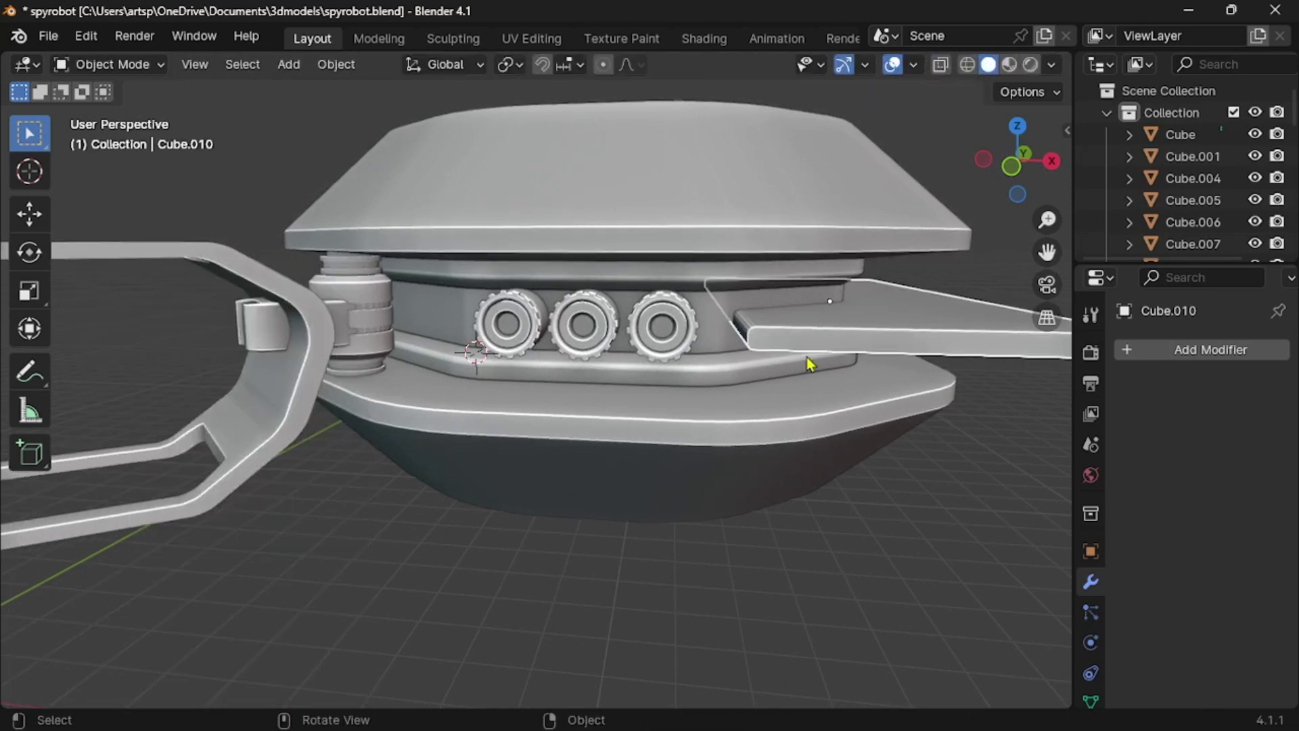
# Cut the slab out of the octagonal body with a Brush Boolean Difference and apply the modifier
pyautogui.press('KP_1')
pyautogui.keyDown('shift'); pyautogui.click(704, 327); pyautogui.keyUp('shift')
pyautogui.hotkey('ctrl', 'shift', 'b')
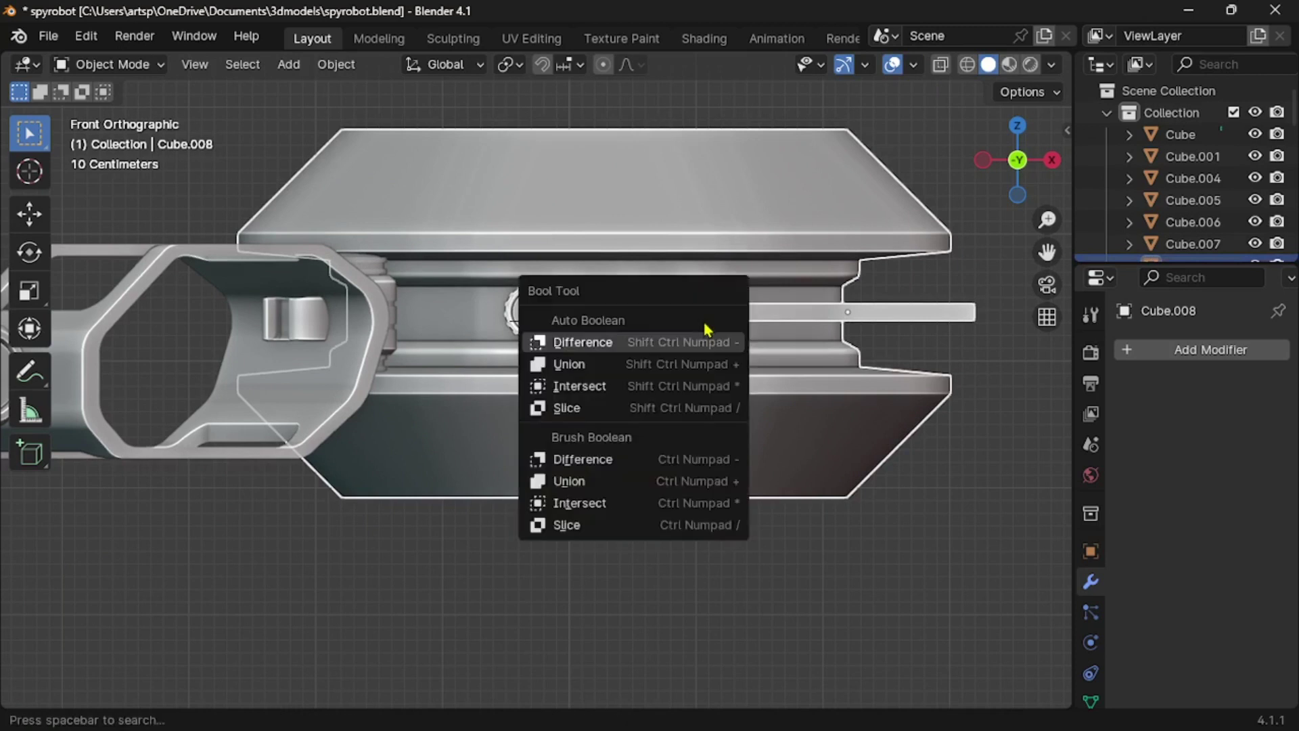
pyautogui.click(642, 460)
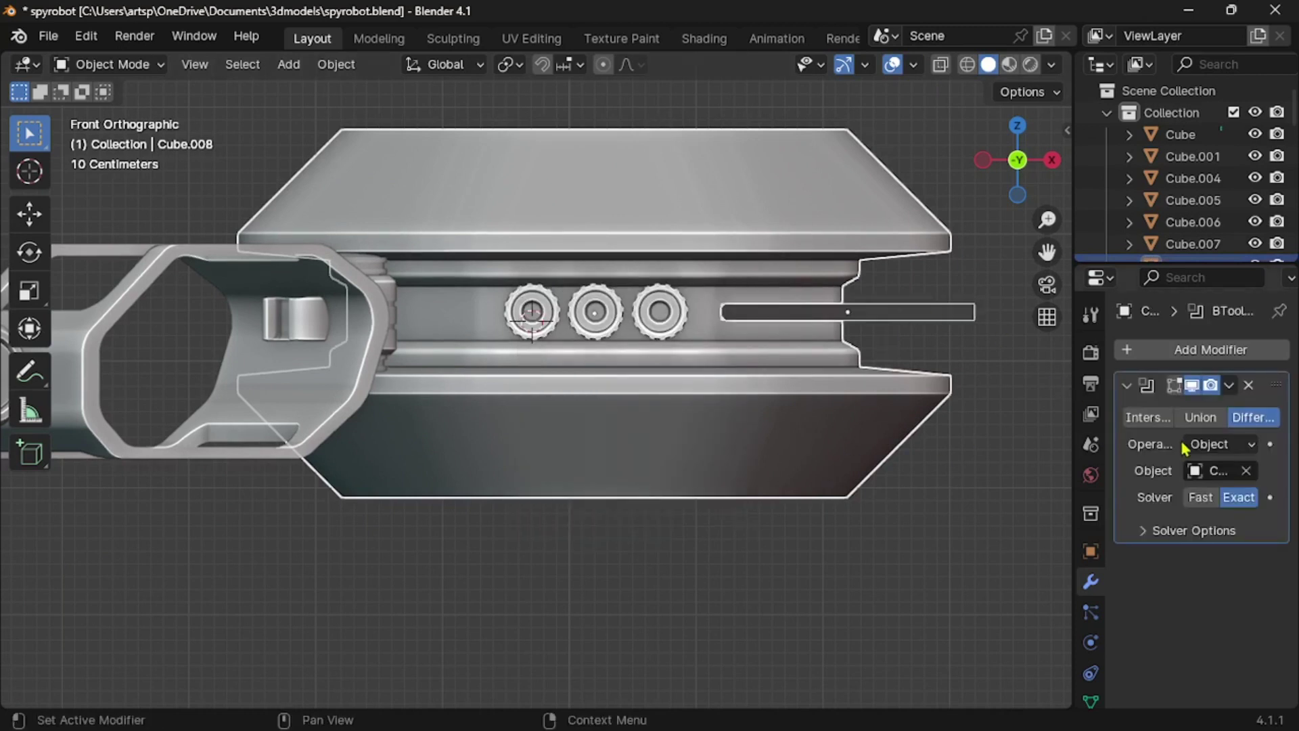
pyautogui.hotkey('ctrl', 'a')
# Move the slab object to the cutter collection
pyautogui.click(971, 312)
pyautogui.press('m')
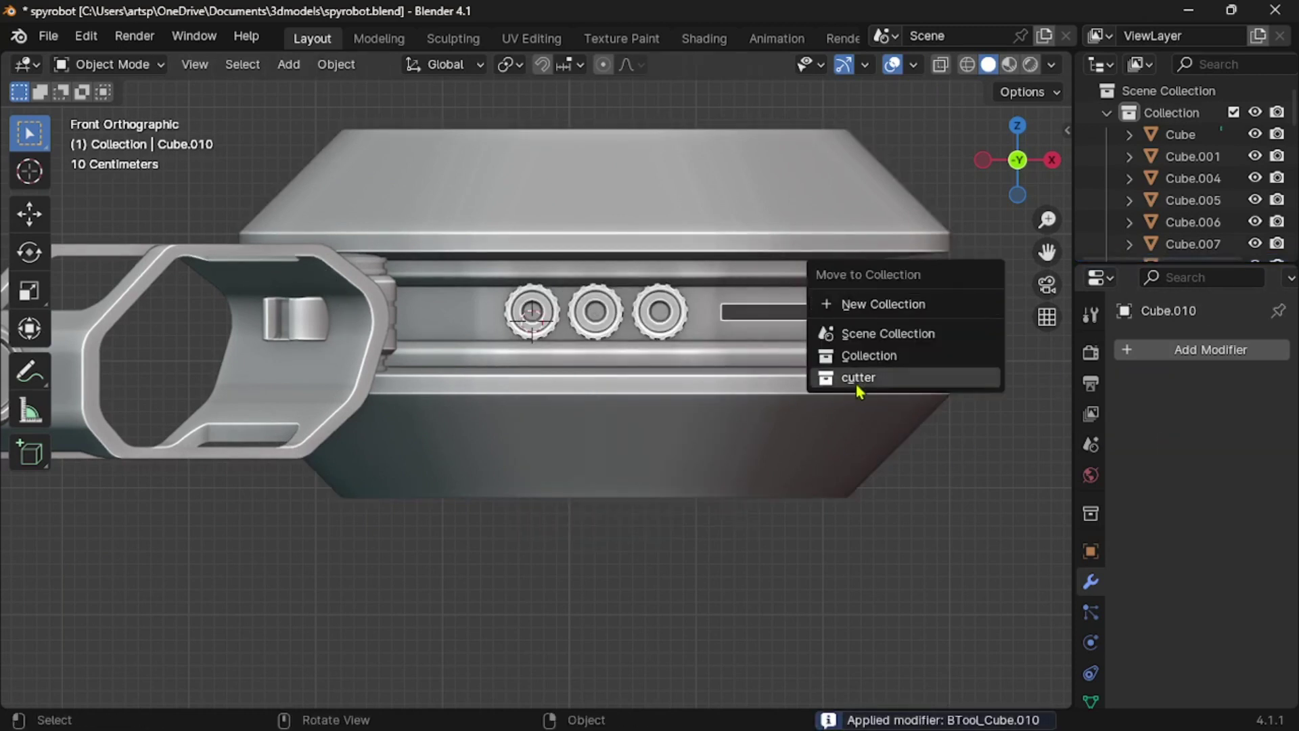
pyautogui.click(858, 376)
# Symmetrize the octagonal body's entire mesh from +X to -X to mirror the slot
pyautogui.click(765, 316)
pyautogui.press('Tab')
pyautogui.press('a')
pyautogui.press('q')
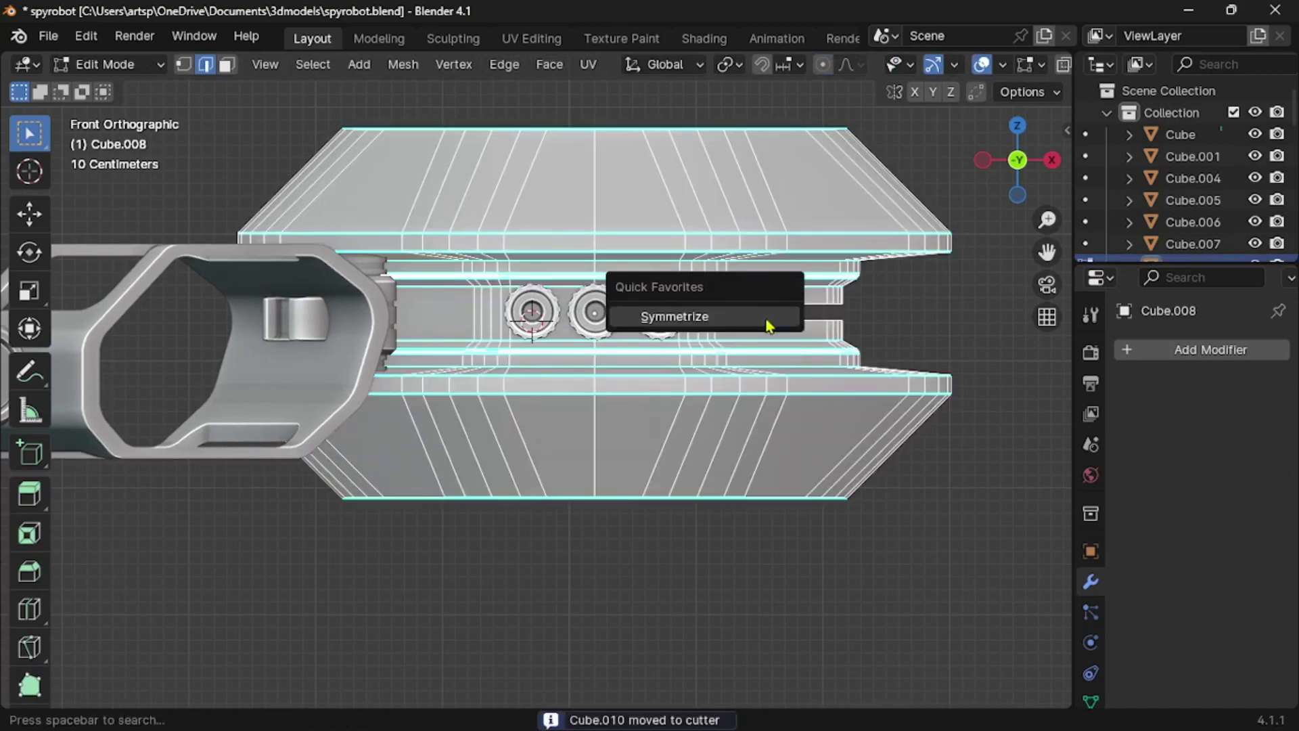
pyautogui.click(740, 321)
pyautogui.click(262, 666)
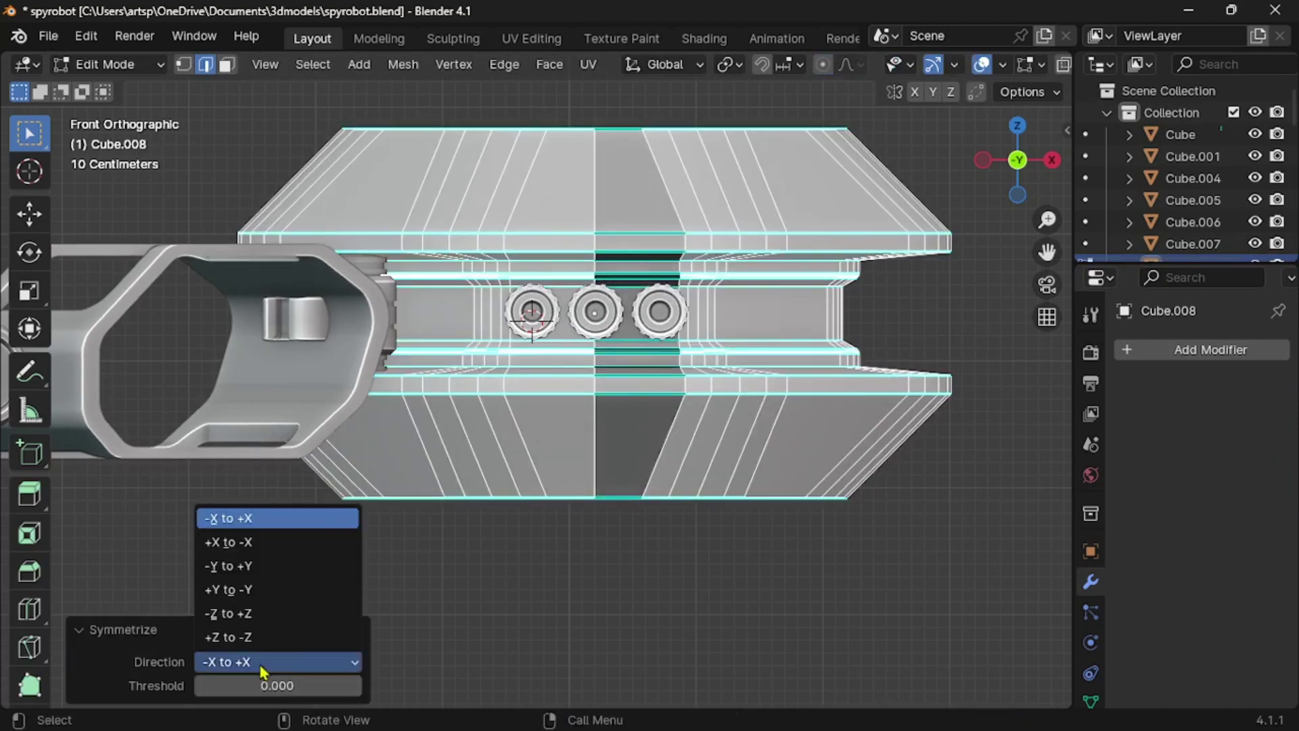
pyautogui.click(253, 545)
pyautogui.press('Tab')
# Select both halves of the octagonal body's top surface and inset them by 0.5275 m
pyautogui.scroll(-2, 629, 565)
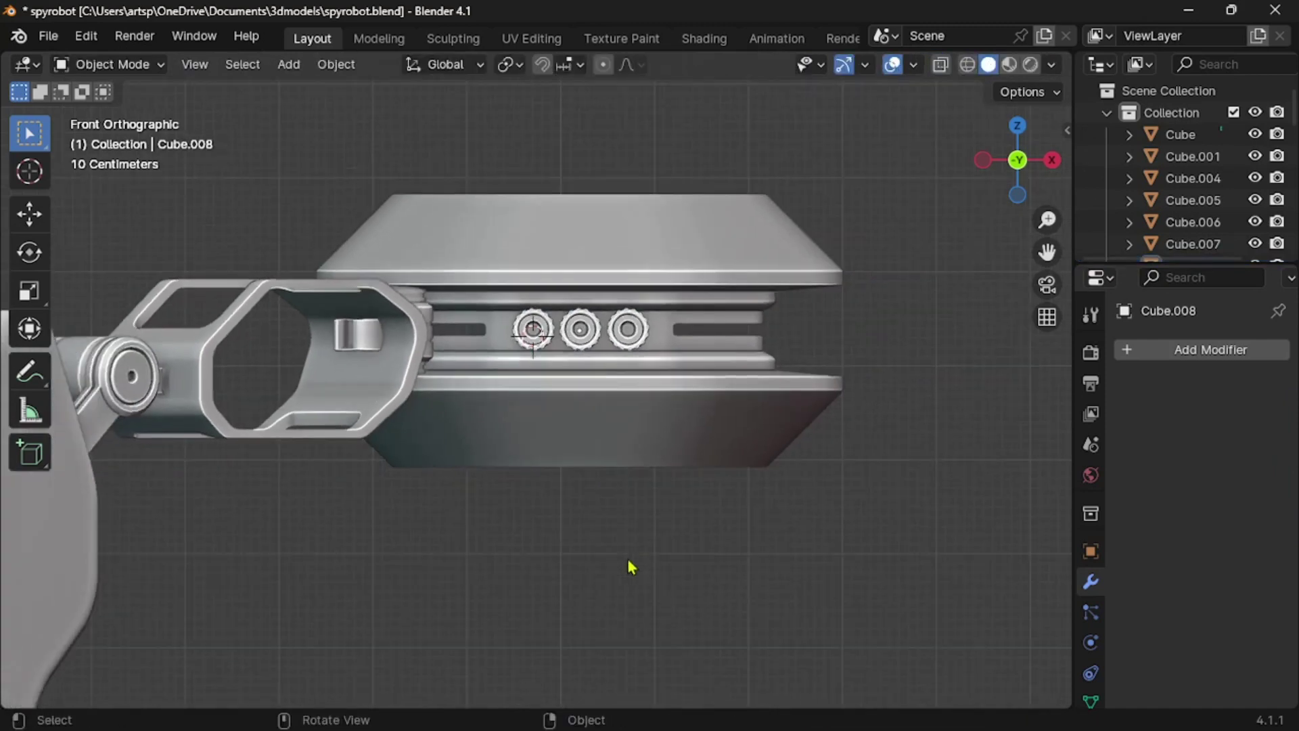
pyautogui.moveTo(628, 558); pyautogui.dragTo(628, 558, button='middle')
pyautogui.scroll(-3, 628, 558)
pyautogui.press('KP_1')
pyautogui.scroll(2, 628, 558)
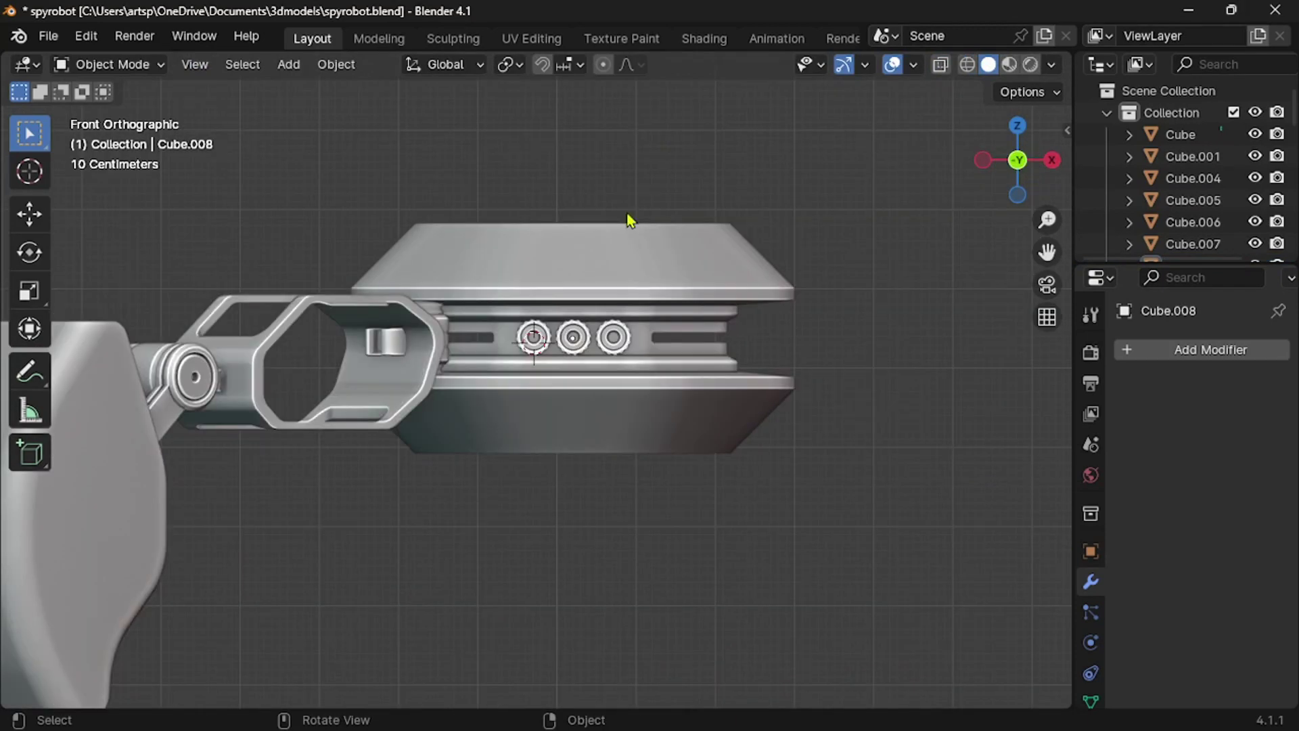
pyautogui.moveTo(629, 220); pyautogui.dragTo(626, 212, button='middle')
pyautogui.press('Tab')
pyautogui.hotkey('alt', 'a')
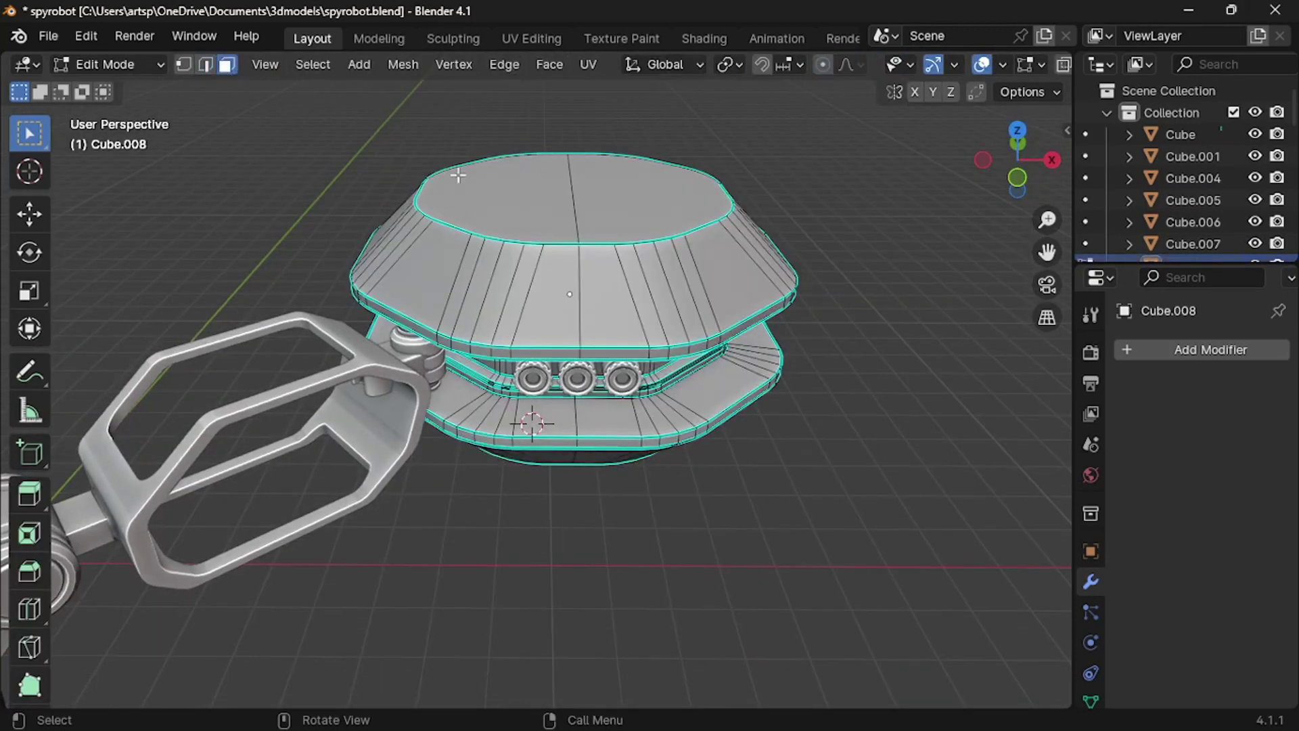
pyautogui.click(458, 189)
pyautogui.keyDown('shift'); pyautogui.click(609, 212); pyautogui.keyUp('shift')
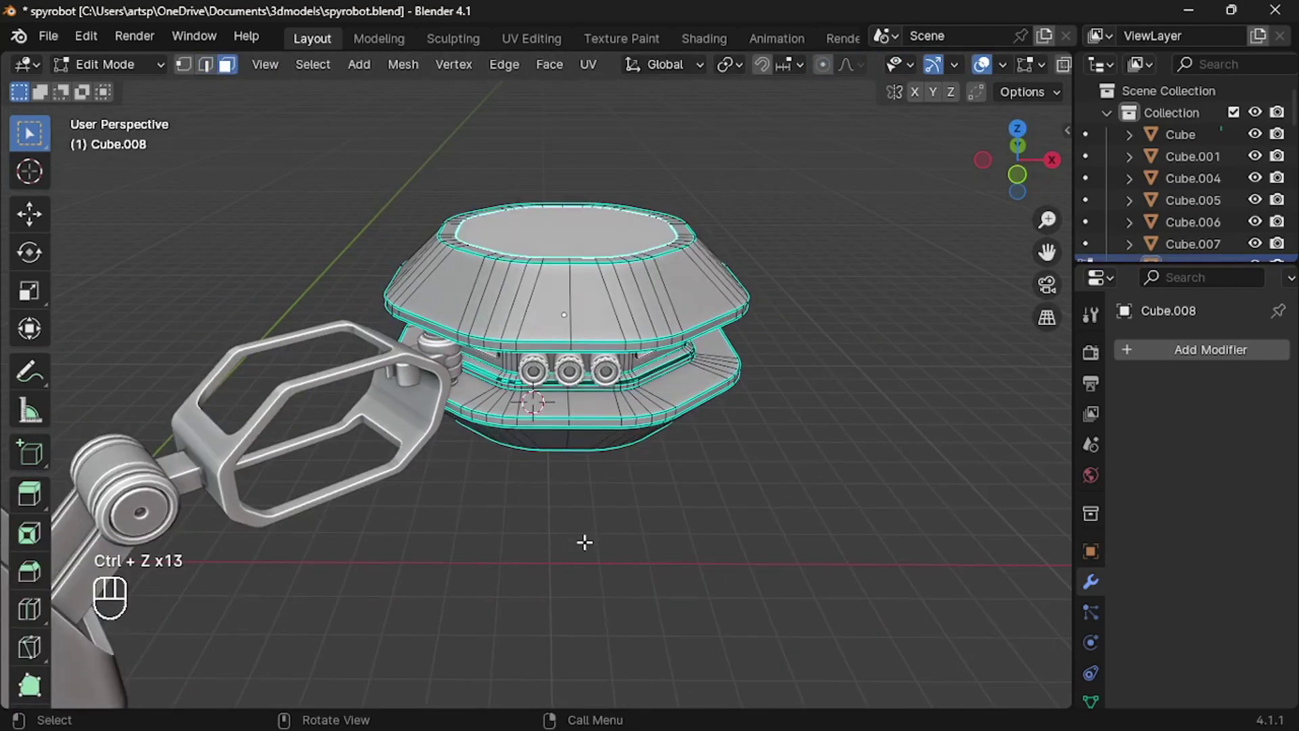
pyautogui.scroll(1, 583, 542)
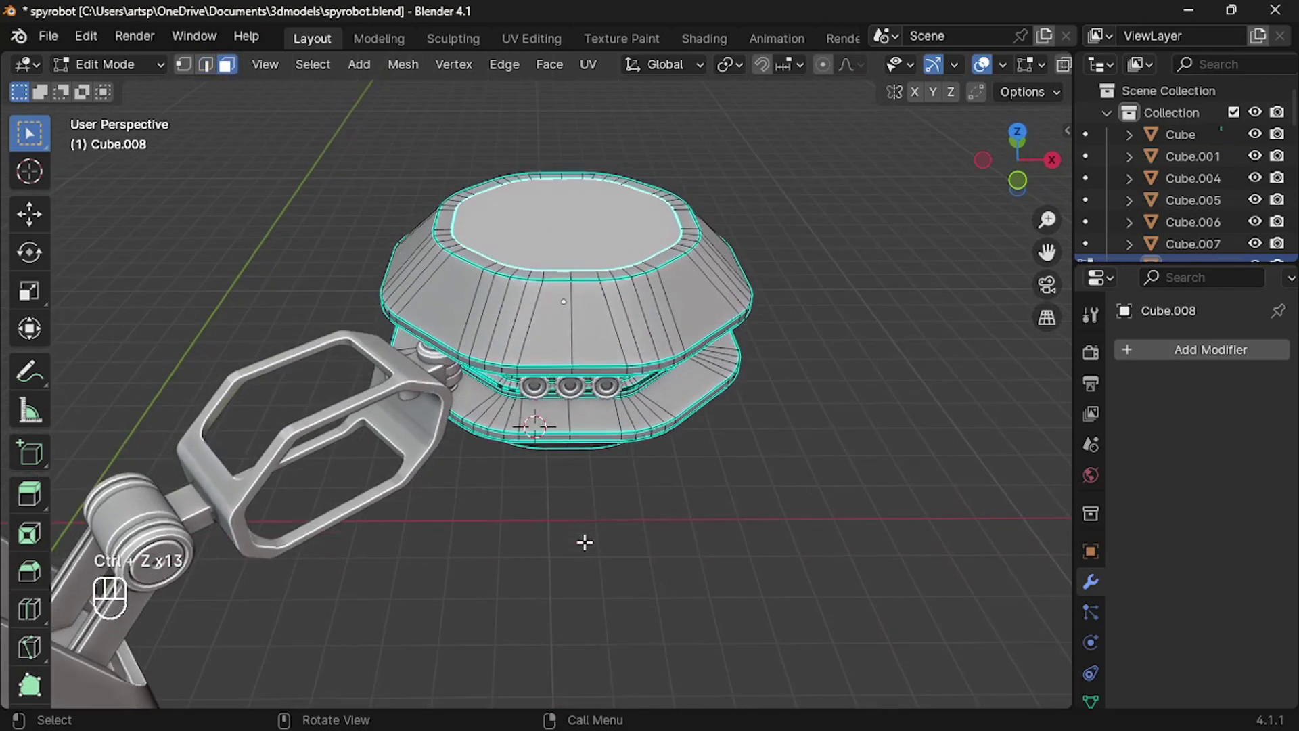
pyautogui.press('i')
pyautogui.click(824, 452)
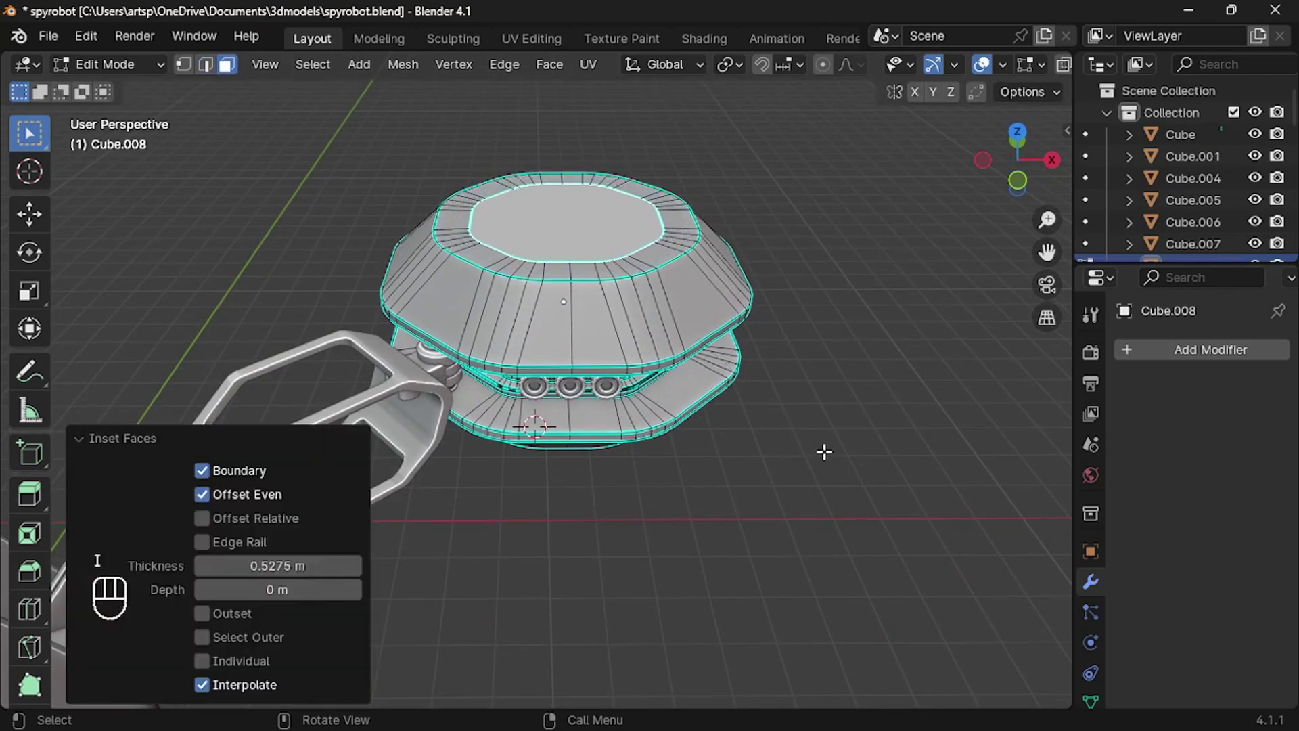
# Extrude the inset top face -0.235 m along its normals and scale it to about 0.65 for a tapered recess
pyautogui.hotkey('alt', 'e')
pyautogui.click(824, 453)
pyautogui.click(823, 460)
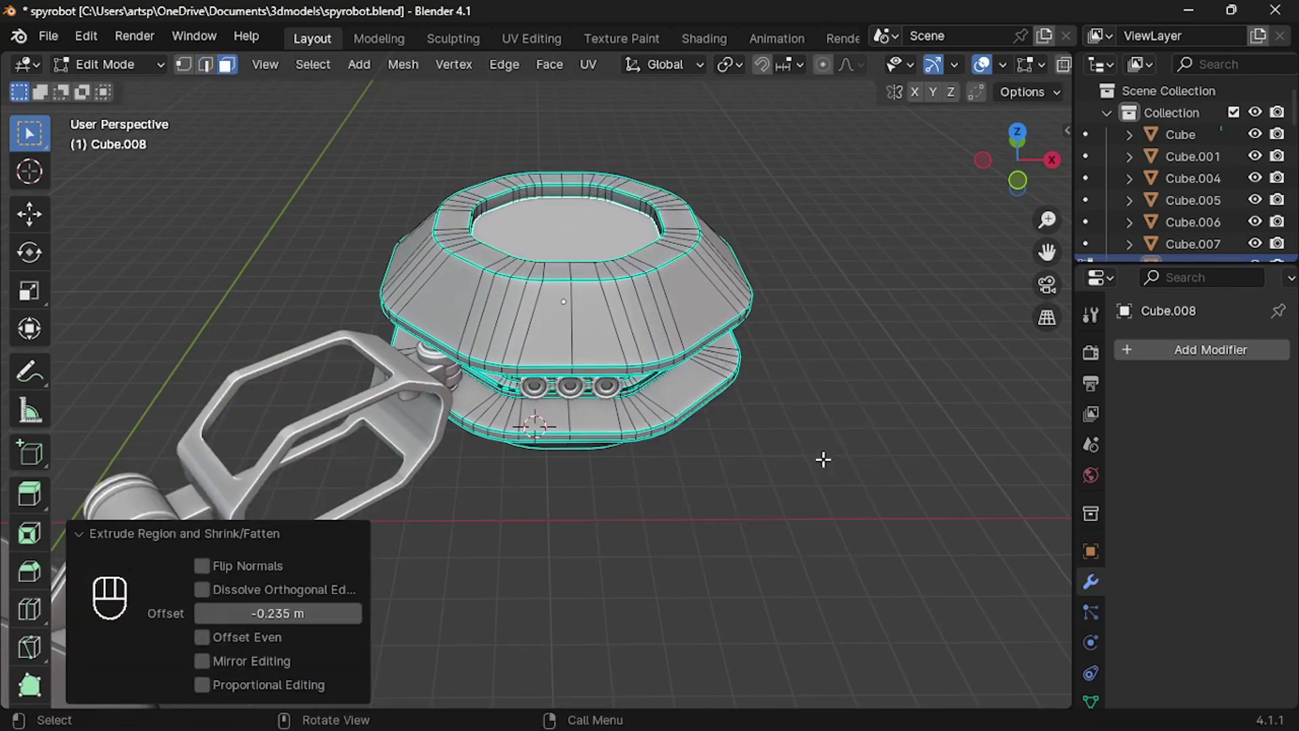
pyautogui.press('s')
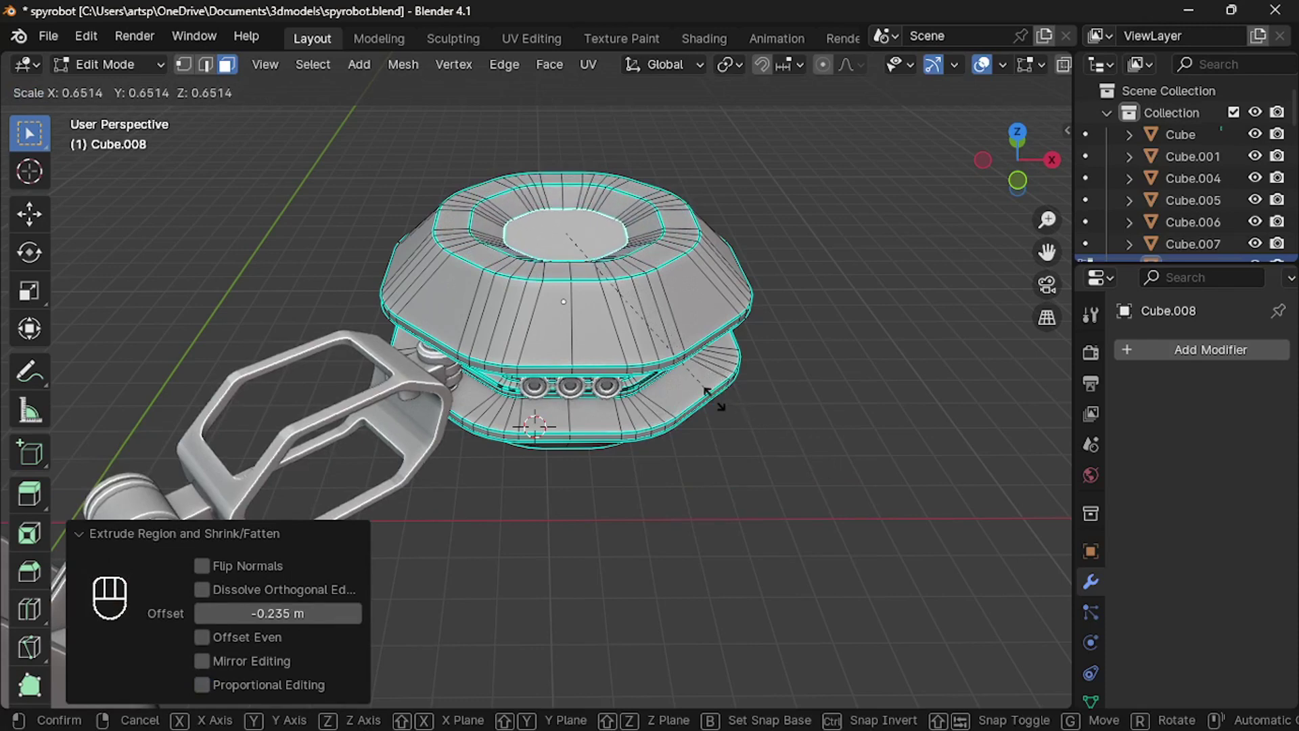
pyautogui.click(720, 399)
# Bevel the edge loop around the top recess's opening by 0.252 m with 1 segment
pyautogui.moveTo(720, 400)
pyautogui.mouseDown(button='middle')
pyautogui.moveTo(720, 351)
pyautogui.moveTo(723, 400)
pyautogui.mouseUp(button='middle')
pyautogui.scroll(1, 538, 236)
pyautogui.keyDown('alt'); pyautogui.click(530, 236); pyautogui.keyUp('alt')
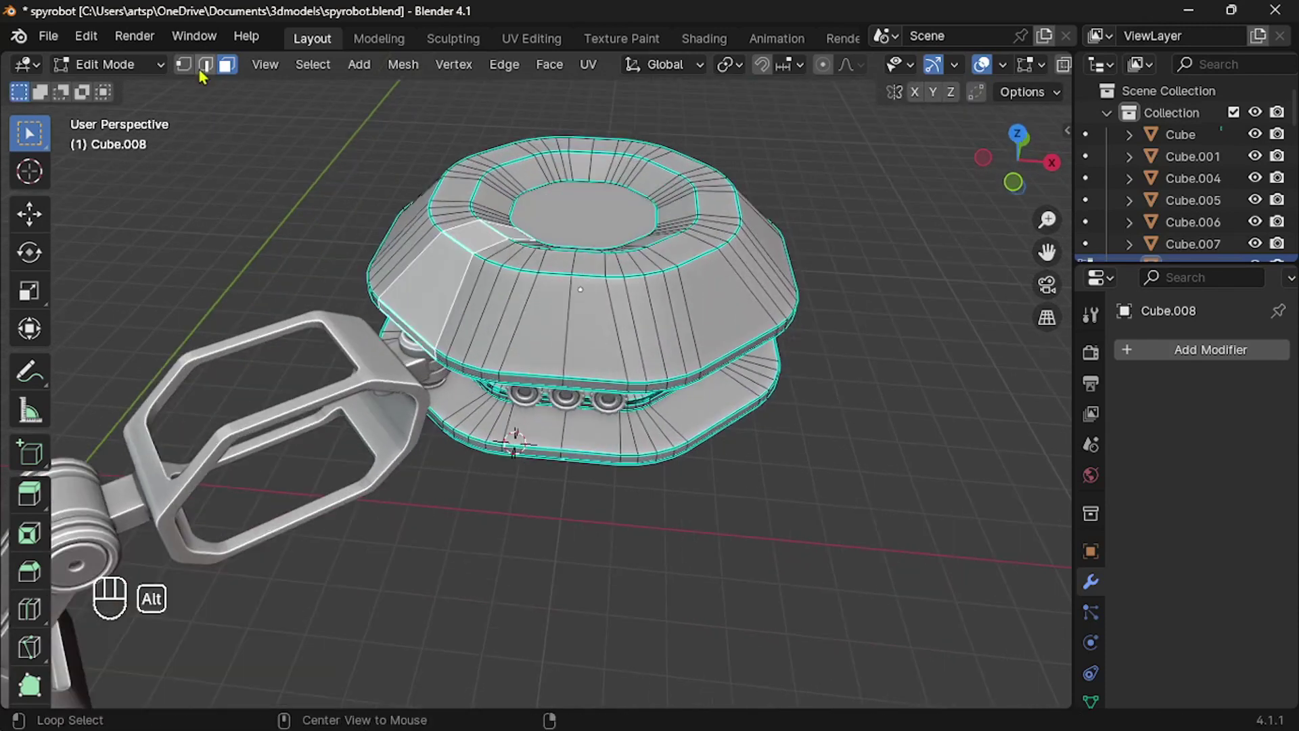
pyautogui.keyDown('alt'); pyautogui.click(490, 225); pyautogui.keyUp('alt')
pyautogui.scroll(2, 490, 226)
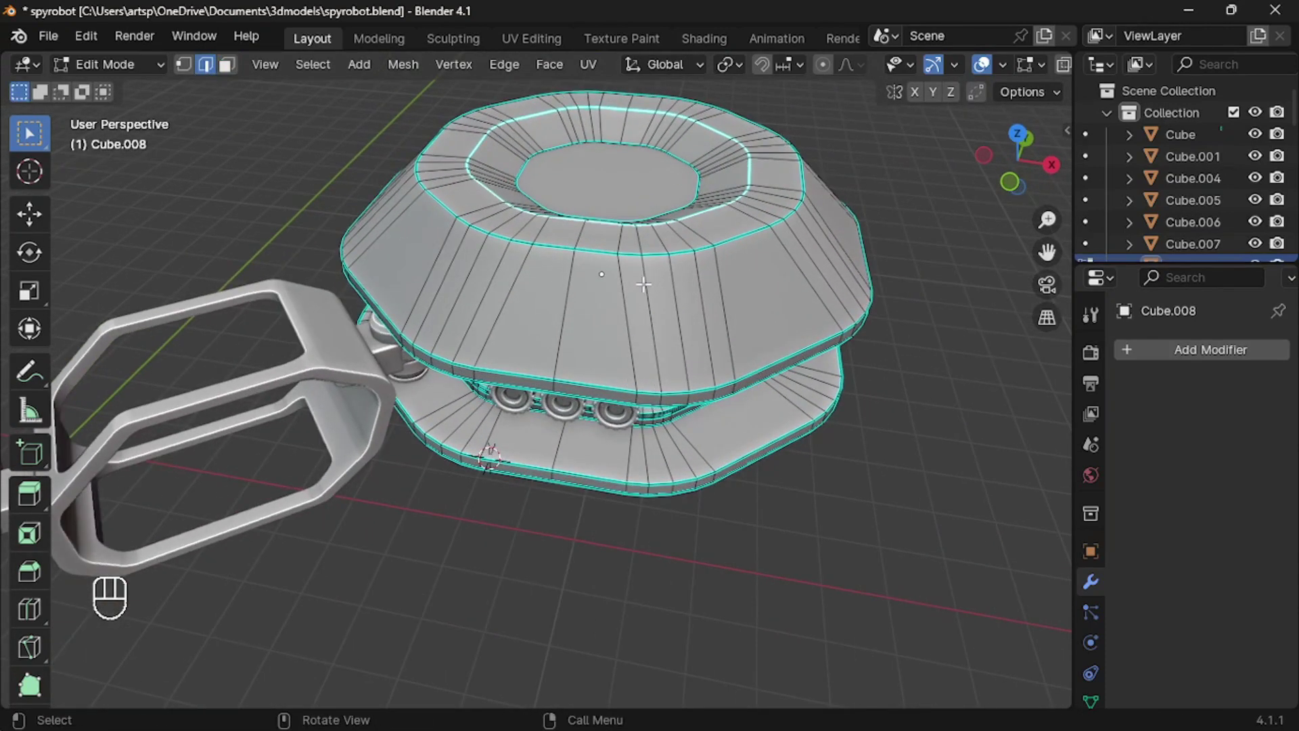
pyautogui.hotkey('ctrl', 'b')
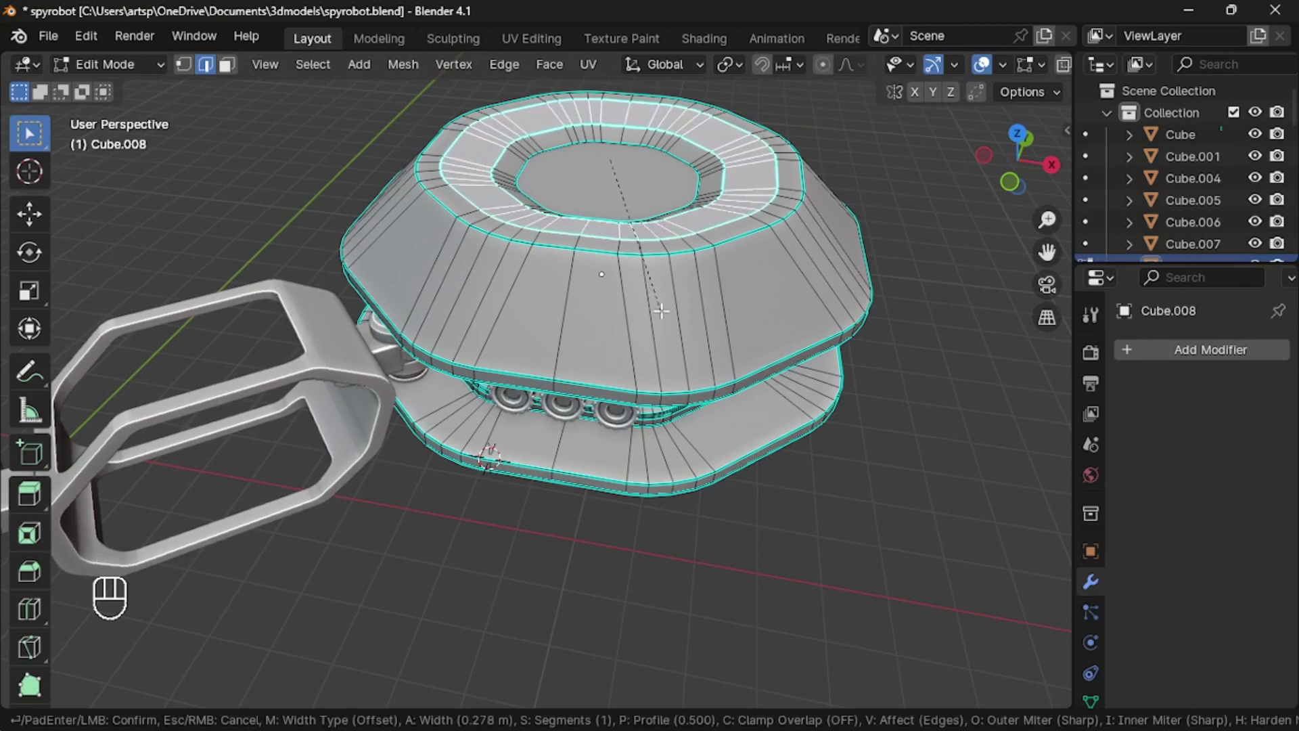
pyautogui.click(660, 310)
pyautogui.moveTo(660, 309); pyautogui.dragTo(661, 310, button='middle')
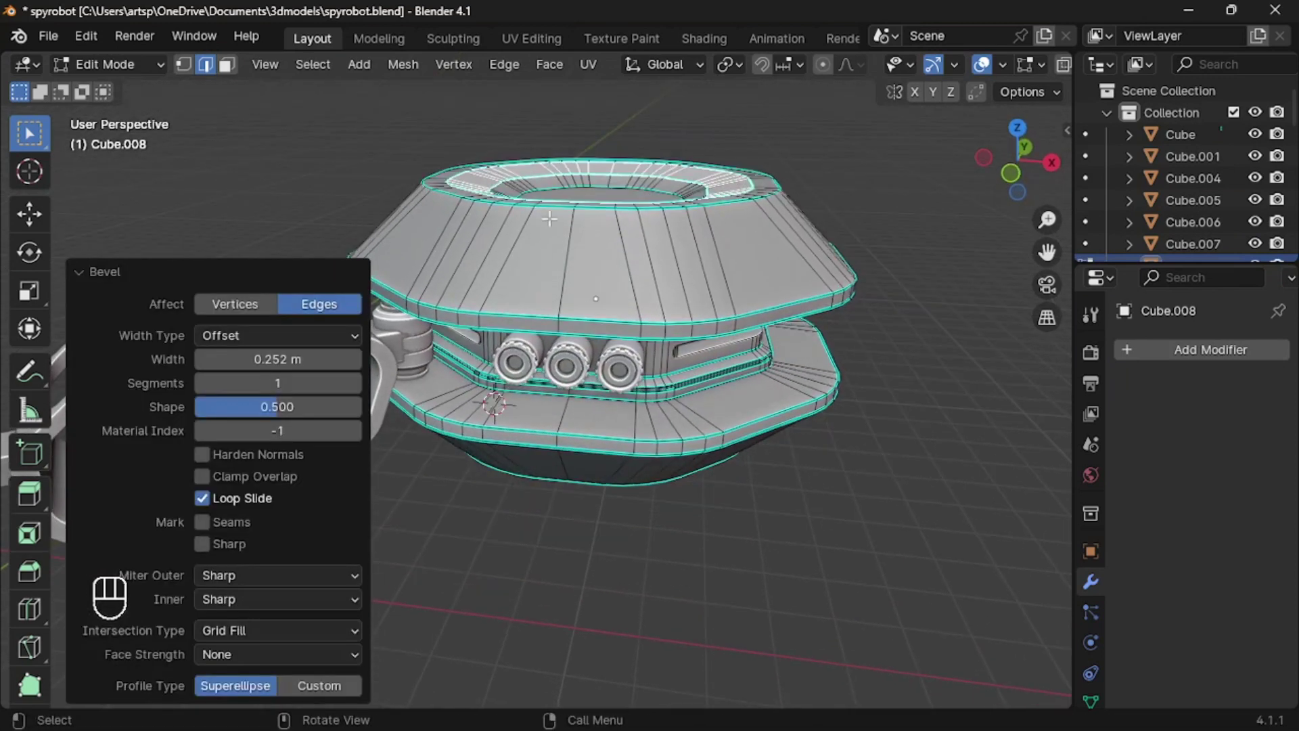
# Bevel the outer edge loop of the octagonal body's top by 0.18 m with 4 segments
pyautogui.moveTo(550, 218); pyautogui.dragTo(542, 257, button='middle')
pyautogui.scroll(-2, 541, 257)
pyautogui.press('Tab')
pyautogui.press('Tab')
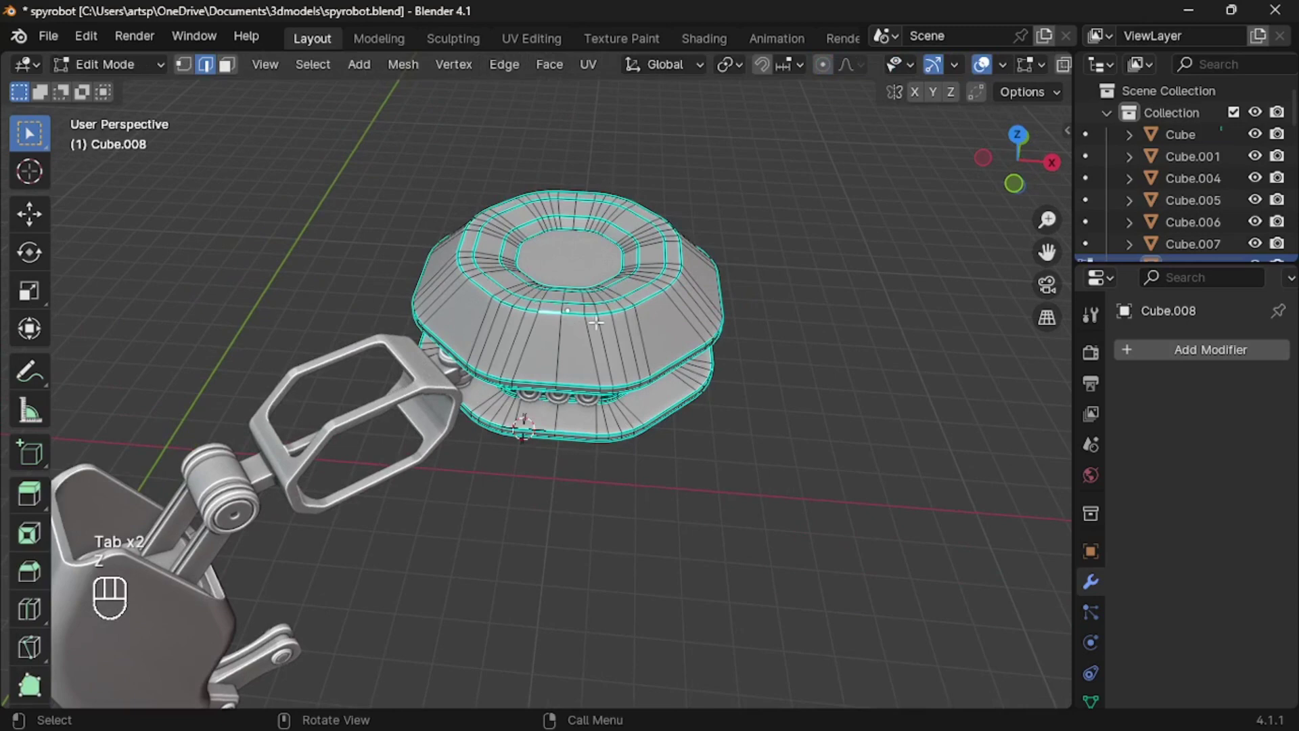
pyautogui.scroll(3, 595, 322)
pyautogui.hotkey('ctrl', 'b')
pyautogui.click(581, 326)
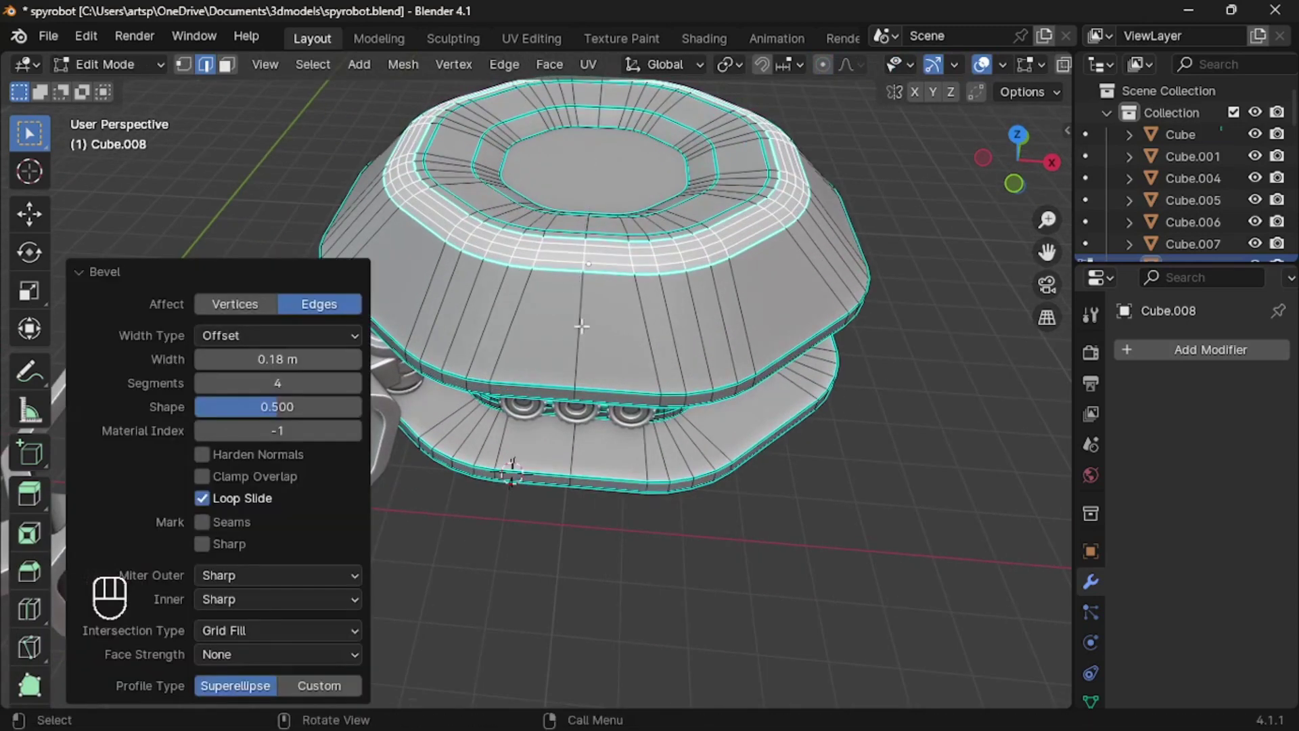
# Bevel the edge loop around the floor of the top recess
pyautogui.keyDown('alt'); pyautogui.click(584, 129); pyautogui.keyUp('alt')
pyautogui.hotkey('ctrl', 'b')
pyautogui.click(666, 164)
pyautogui.press('Tab')
pyautogui.scroll(-4, 667, 160)
pyautogui.moveTo(667, 177); pyautogui.dragTo(783, 305, button='middle')
# In front view, cut a trapezoidal notch into the body's underside with a Line-type Difference boolean
pyautogui.press('KP_1')
pyautogui.scroll(3, 783, 304)
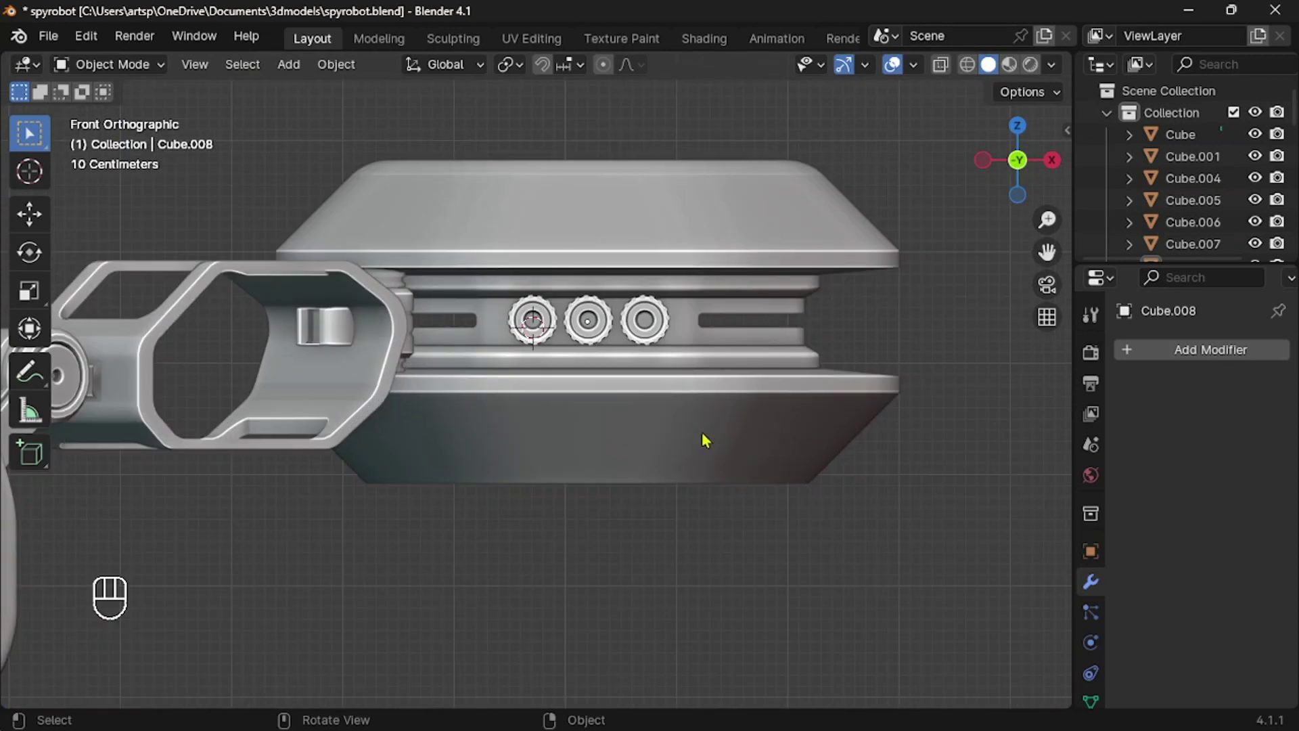
pyautogui.click(603, 467)
pyautogui.hotkey('shift', 'ctrl', 'x')
pyautogui.press('space')
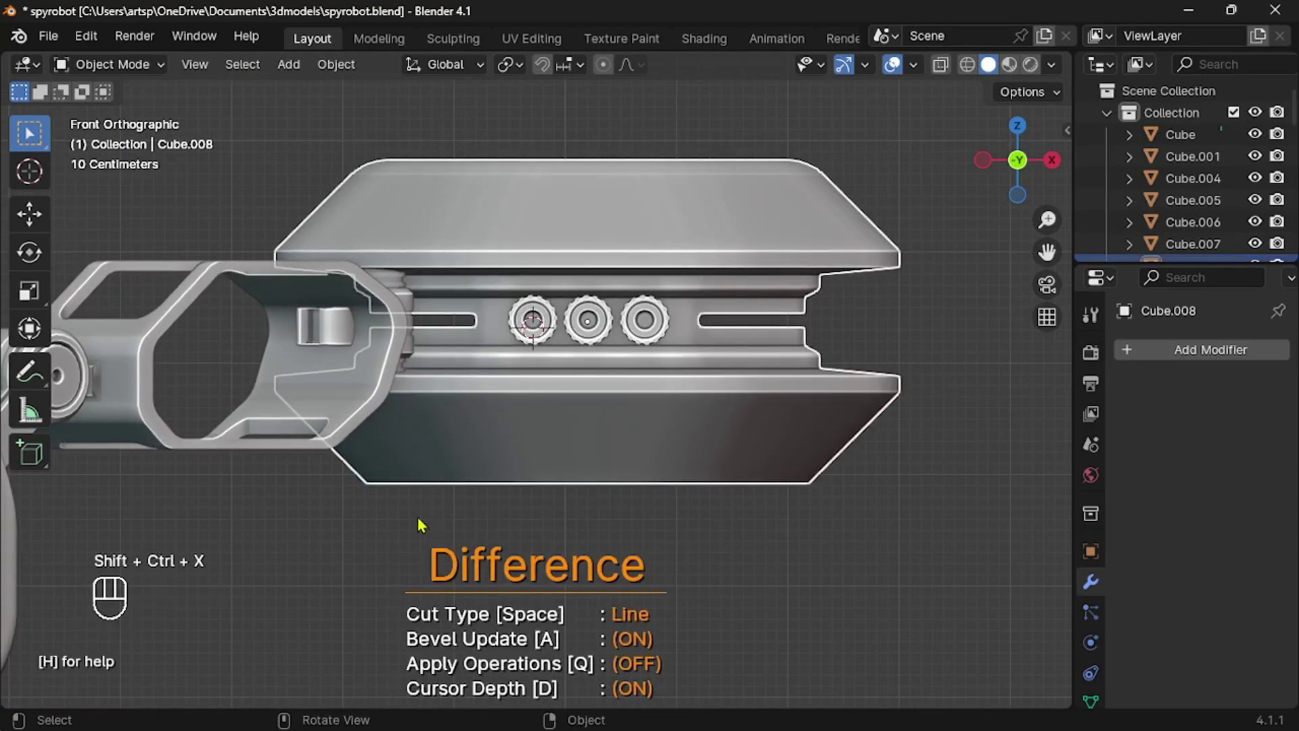
pyautogui.click(423, 510)
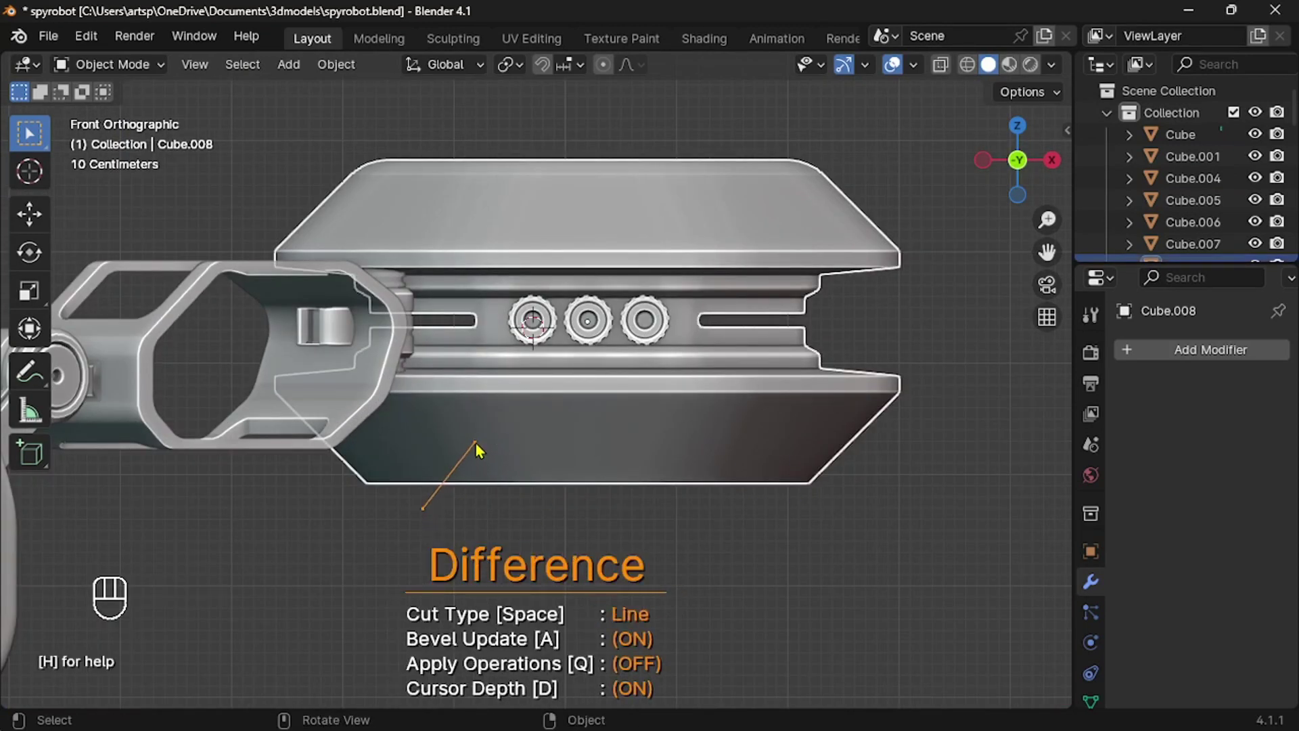
pyautogui.click(476, 442)
pyautogui.click(688, 441)
pyautogui.click(420, 510)
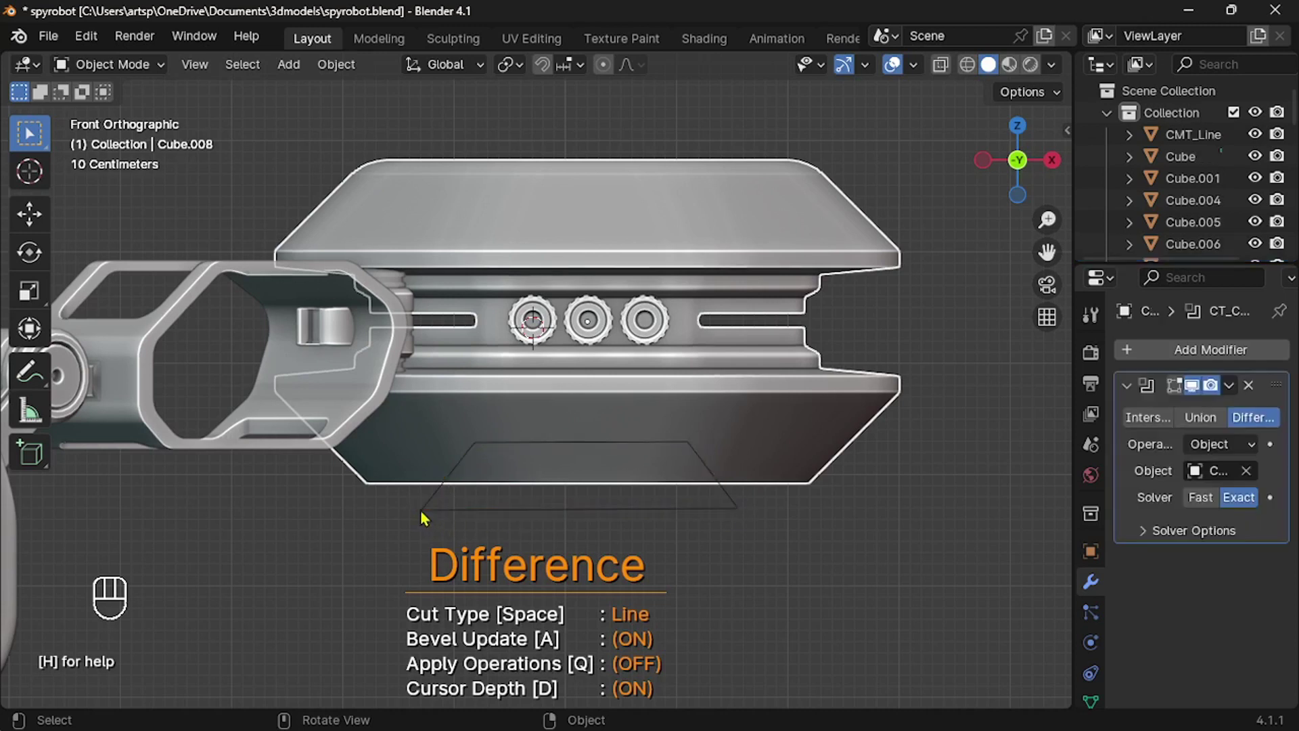
# Move the trapezoidal cutter 9.1085 m along Y so it passes through the whole underside
pyautogui.moveTo(595, 521); pyautogui.dragTo(595, 531, button='middle')
pyautogui.click(595, 530)
pyautogui.press('g')
pyautogui.press('y')
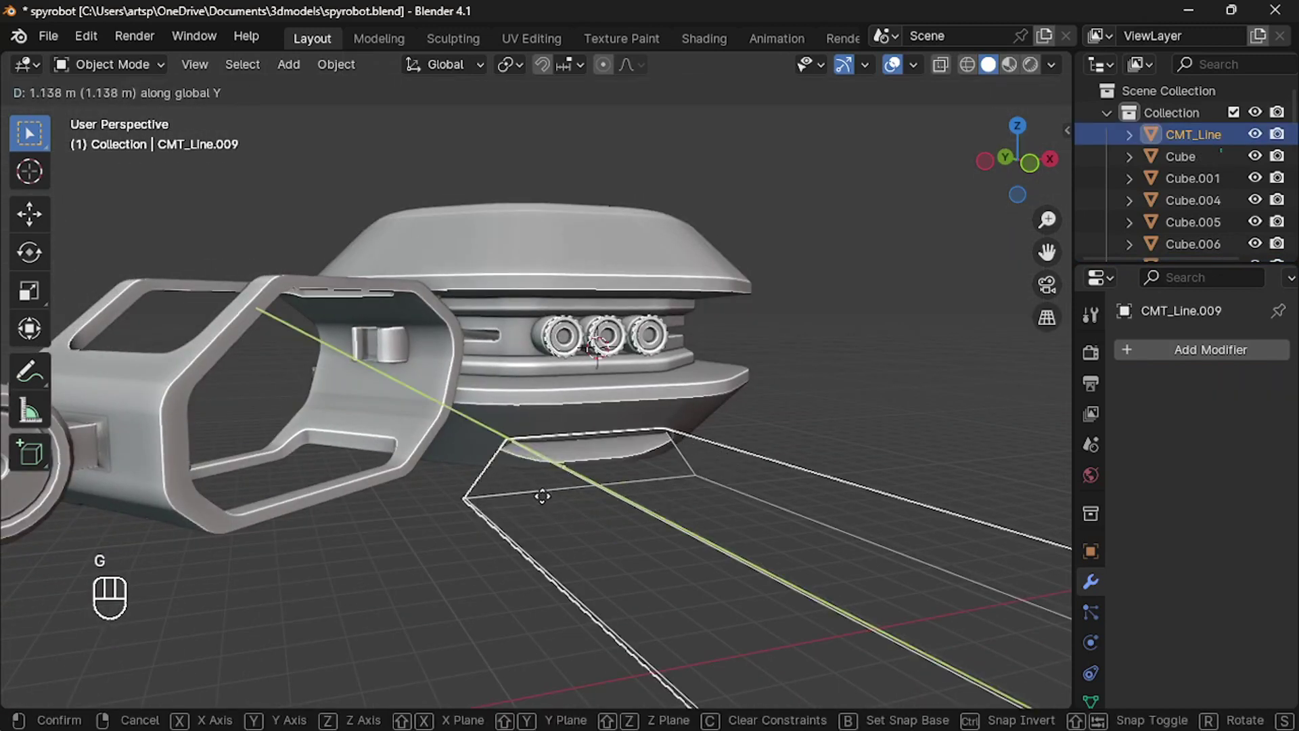
pyautogui.click(375, 393)
pyautogui.moveTo(812, 588); pyautogui.dragTo(713, 501, button='middle')
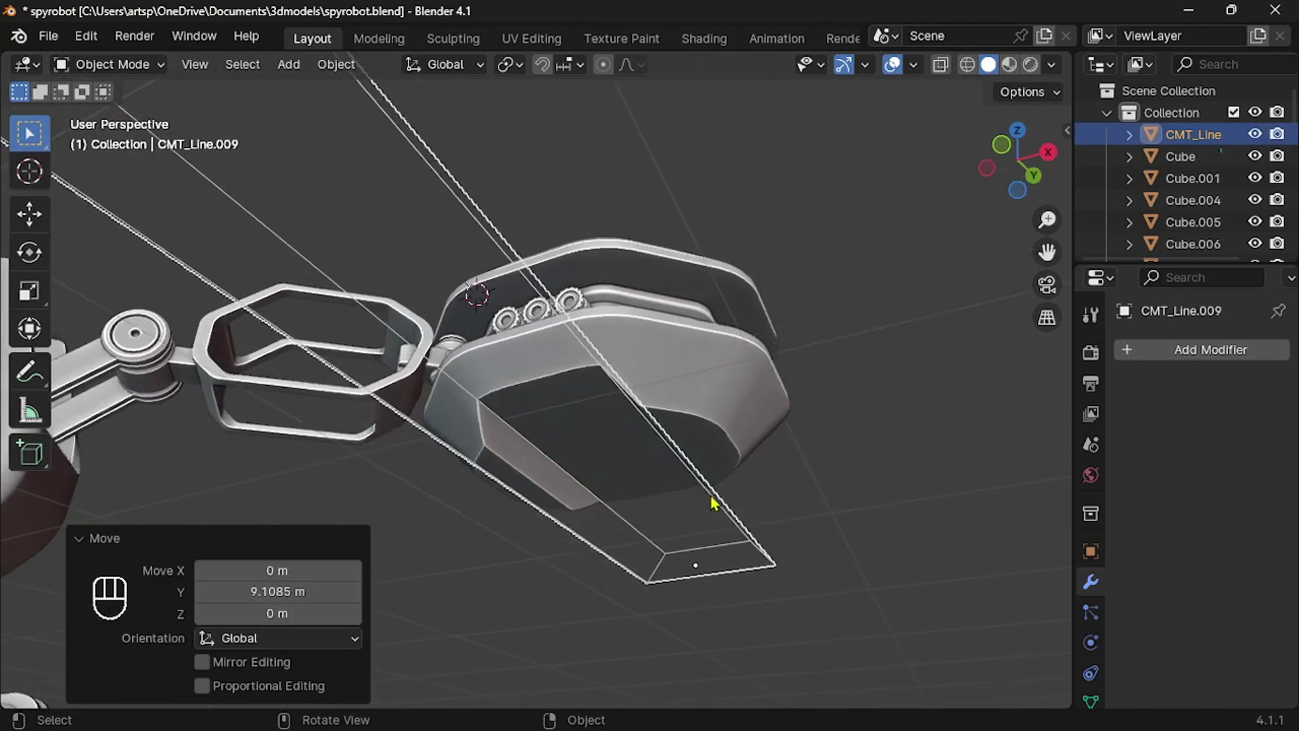
# Apply the boolean cut to the octagonal body and move its line cutter to the cutter collection
pyautogui.click(714, 441)
pyautogui.hotkey('ctrl', 'a')
pyautogui.click(713, 440)
pyautogui.hotkey('ctrl', 'a')
pyautogui.click(570, 376)
pyautogui.press('m')
pyautogui.click(570, 376)
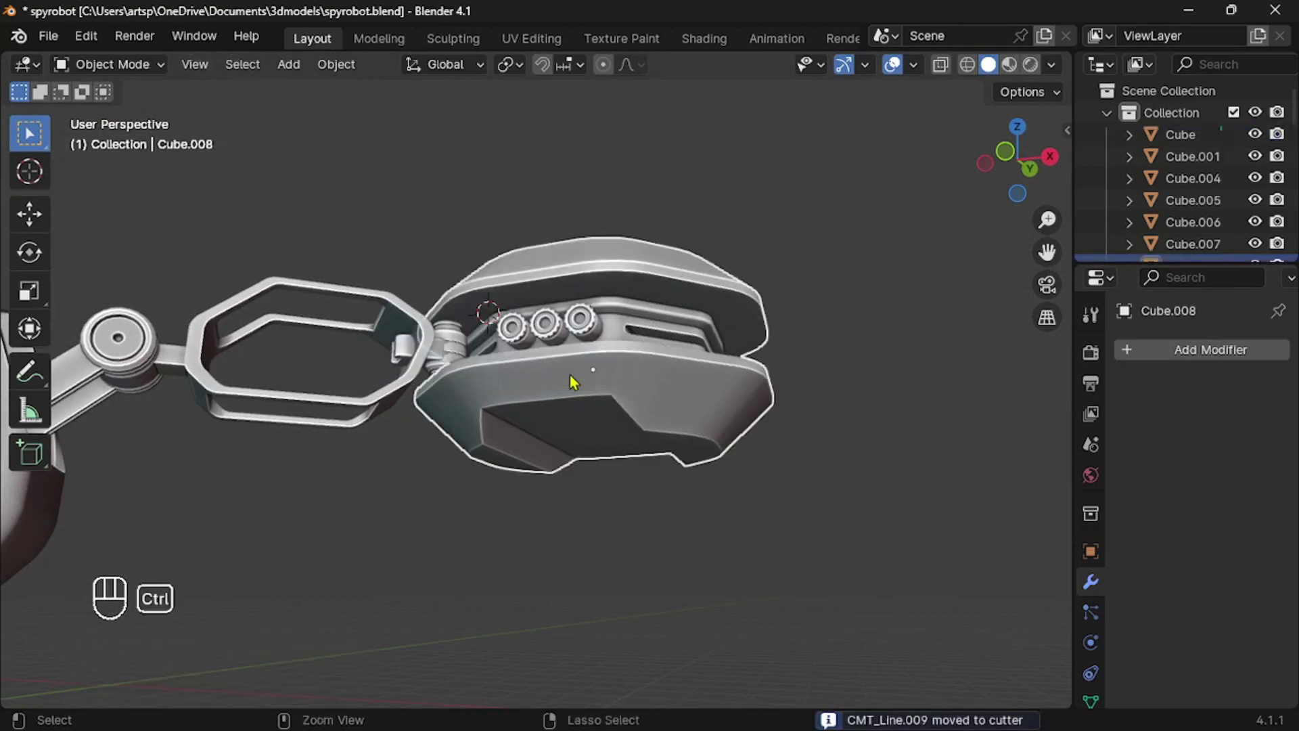
pyautogui.hotkey('ctrl', 'a')
# Bevel the two inner corner edges of the underside notch with several segments to round them
pyautogui.press('Tab')
pyautogui.scroll(3, 542, 460)
pyautogui.moveTo(480, 462); pyautogui.dragTo(783, 472, button='middle')
pyautogui.keyDown('shift'); pyautogui.click(783, 473); pyautogui.keyUp('shift')
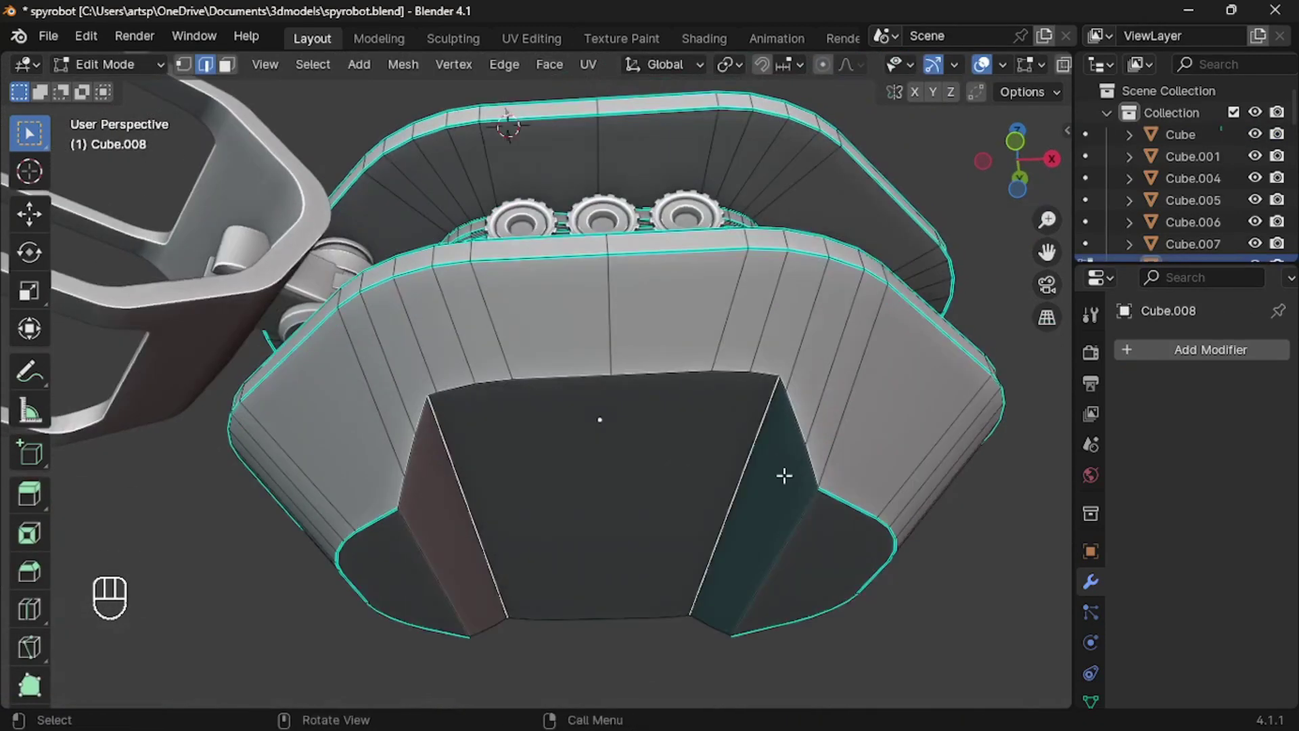
pyautogui.hotkey('ctrl', 'b')
pyautogui.scroll(5, 798, 464)
pyautogui.click(782, 472)
# Try to bevel the two outer edges of the underside notch, and undo that bevel
pyautogui.click(446, 521)
pyautogui.keyDown('shift'); pyautogui.click(740, 518); pyautogui.keyUp('shift')
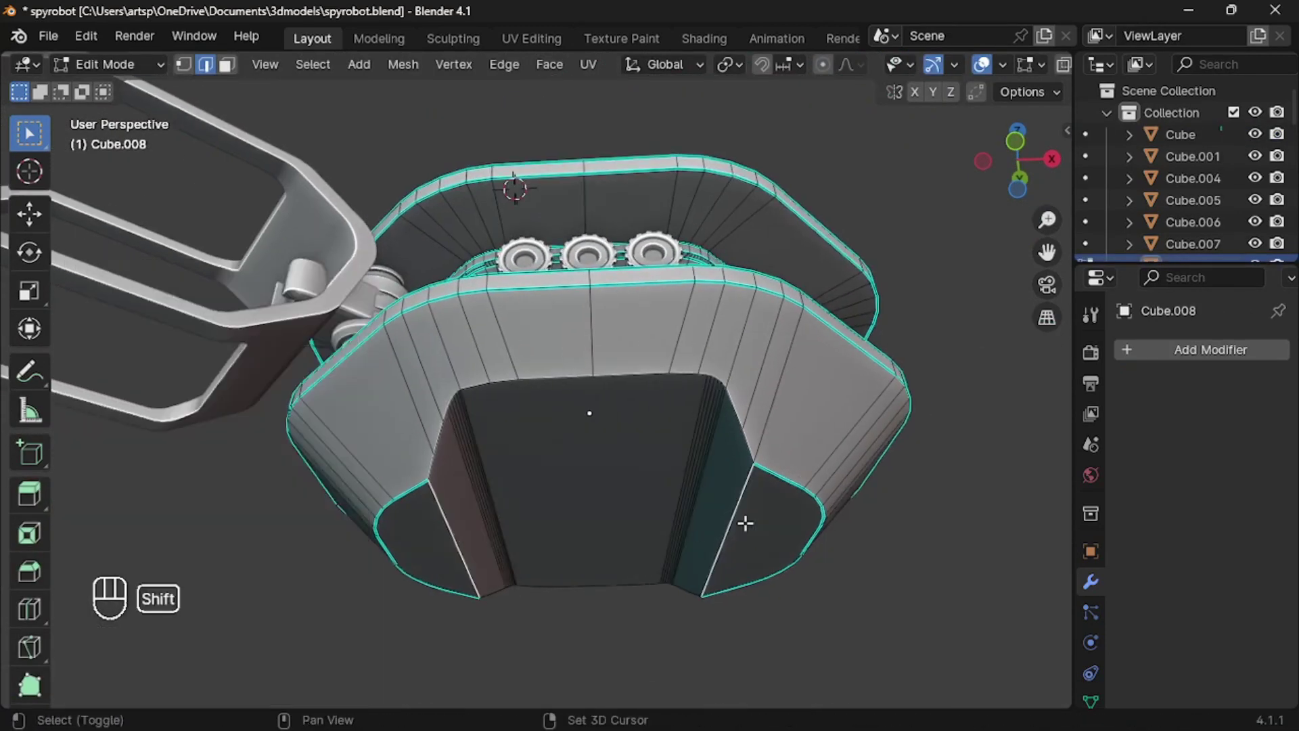
pyautogui.hotkey('ctrl', 'b')
pyautogui.click(783, 514)
pyautogui.hotkey('ctrl', 'z')
# Return to Object Mode and select the whole leg assembly from the top view
pyautogui.press('Tab')
pyautogui.moveTo(596, 463); pyautogui.dragTo(839, 550, button='middle')
pyautogui.press('KP_1')
pyautogui.scroll(-3, 645, 525)
pyautogui.hotkey('alt', 'r')
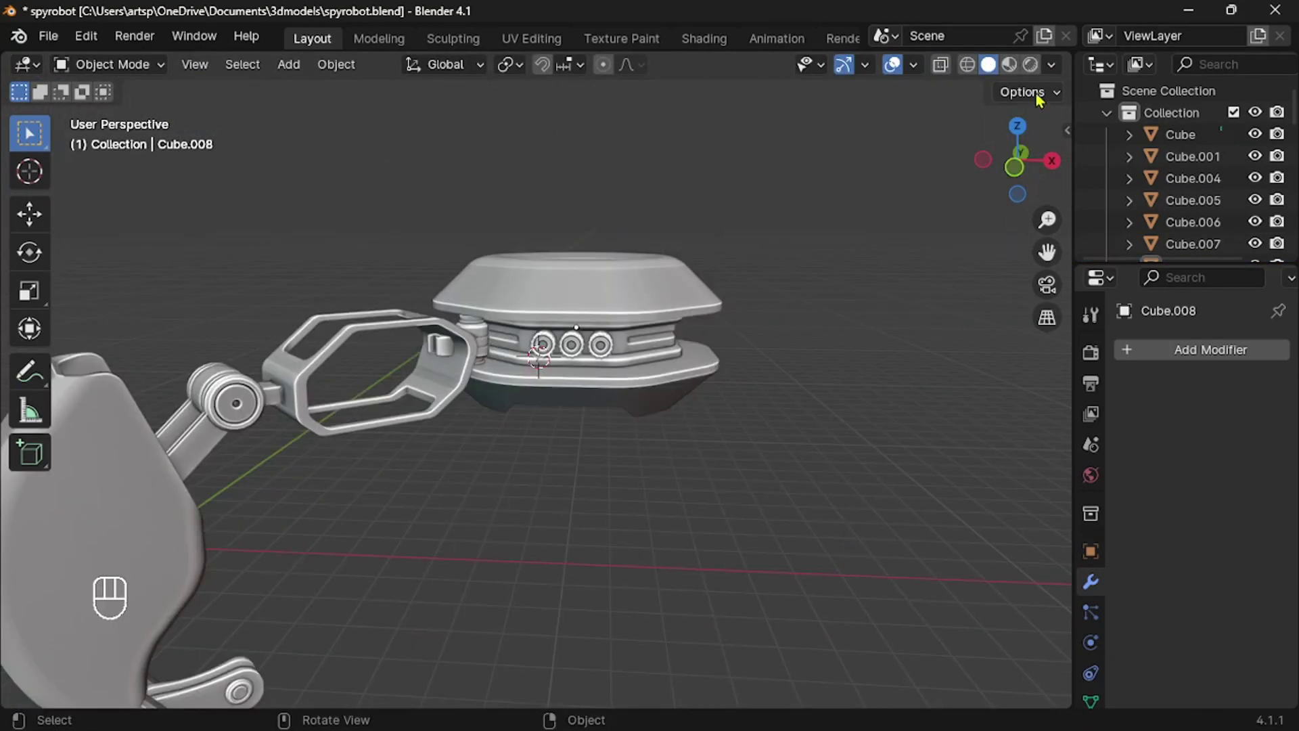
pyautogui.click(1018, 128)
pyautogui.scroll(-2, 331, 512)
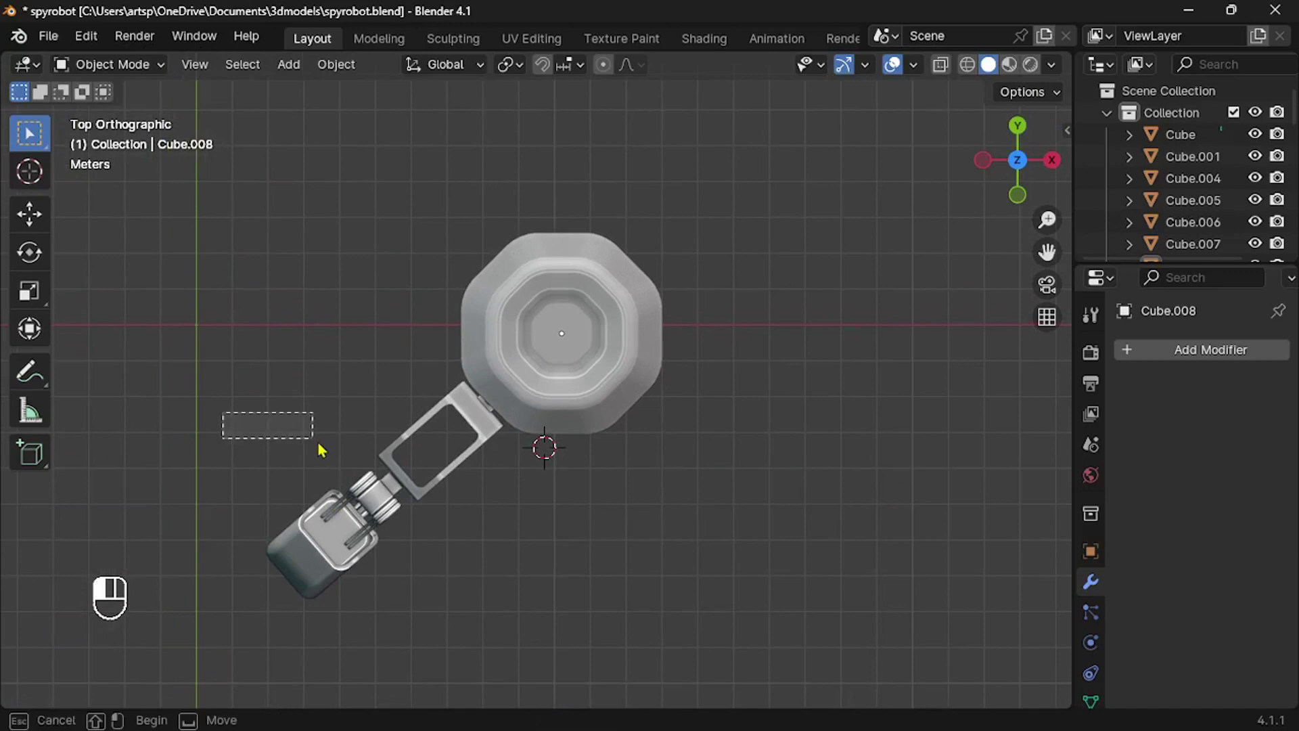
pyautogui.moveTo(319, 444); pyautogui.dragTo(483, 617)
pyautogui.moveTo(464, 528); pyautogui.dragTo(444, 424, button='middle')
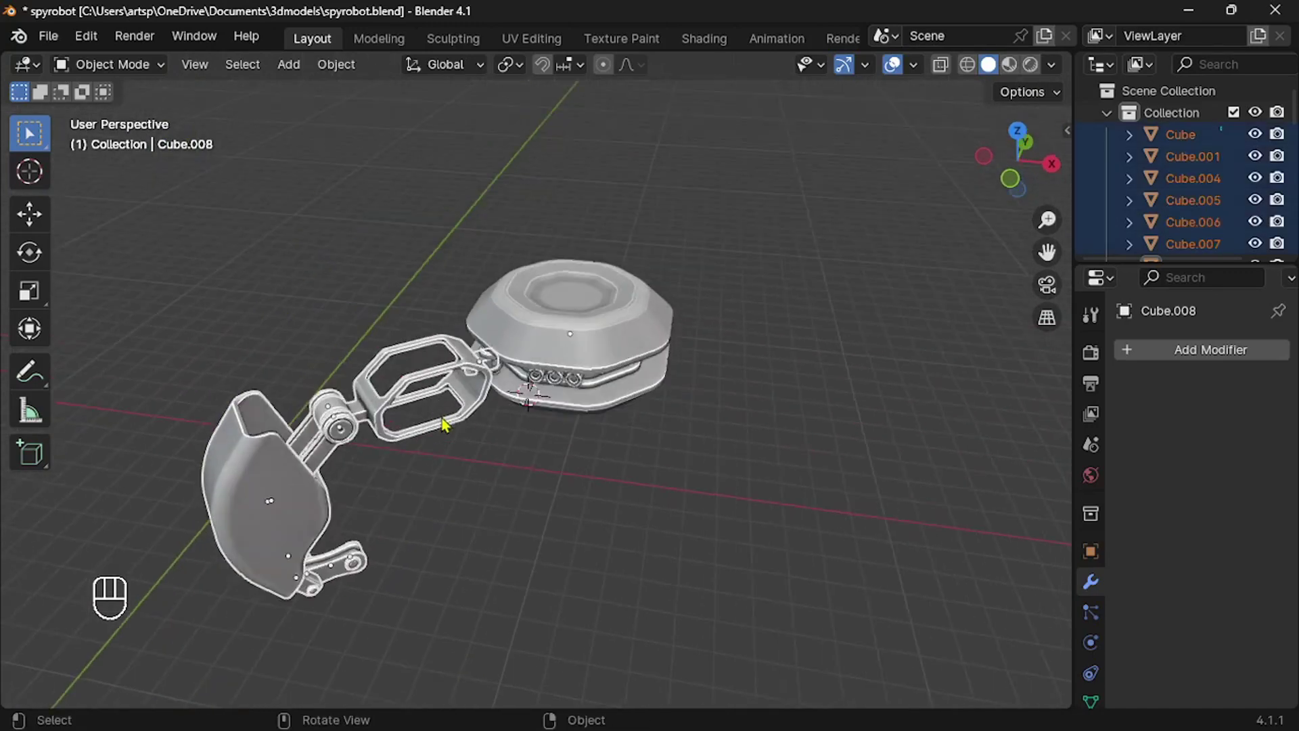
# Refine the leg selection to include the hinge cylinders at the body joint and exclude the octagonal body
pyautogui.scroll(4, 444, 424)
pyautogui.keyDown('shift'); pyautogui.click(438, 326); pyautogui.keyUp('shift')
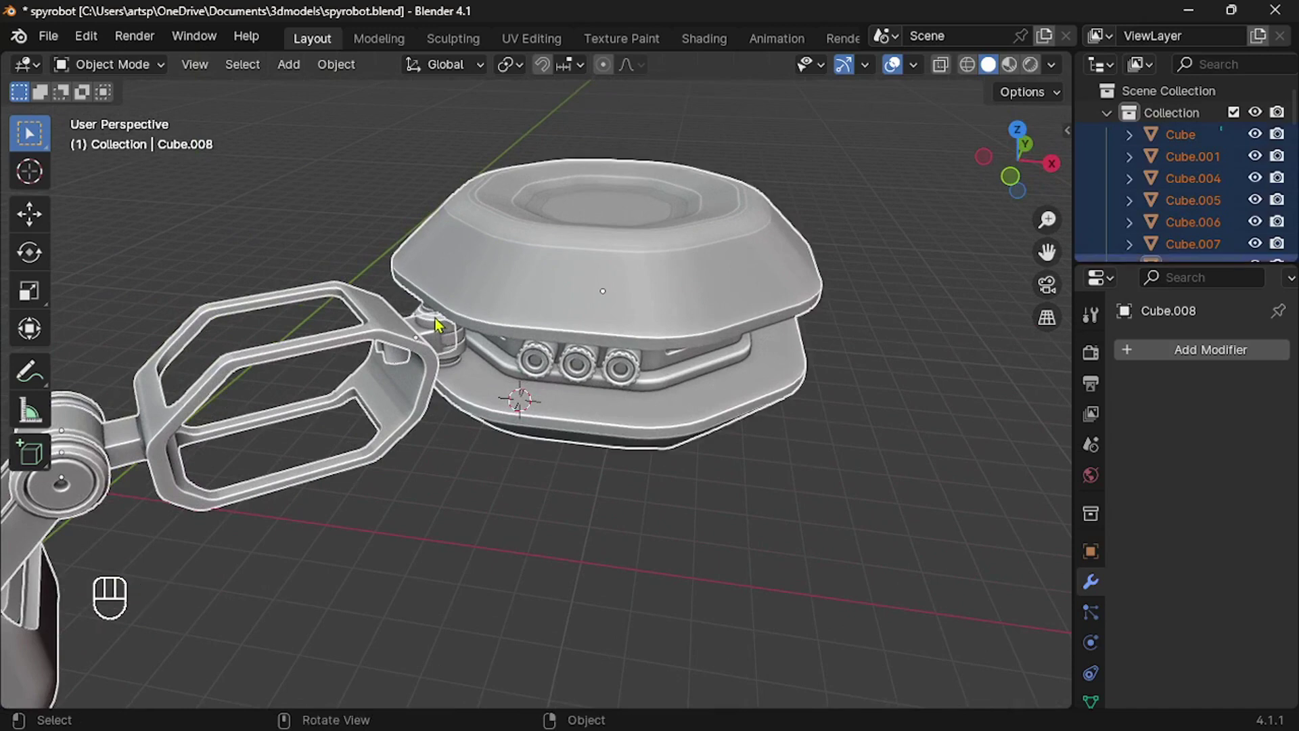
pyautogui.hotkey('ctrl', 'z')
pyautogui.scroll(2, 415, 316)
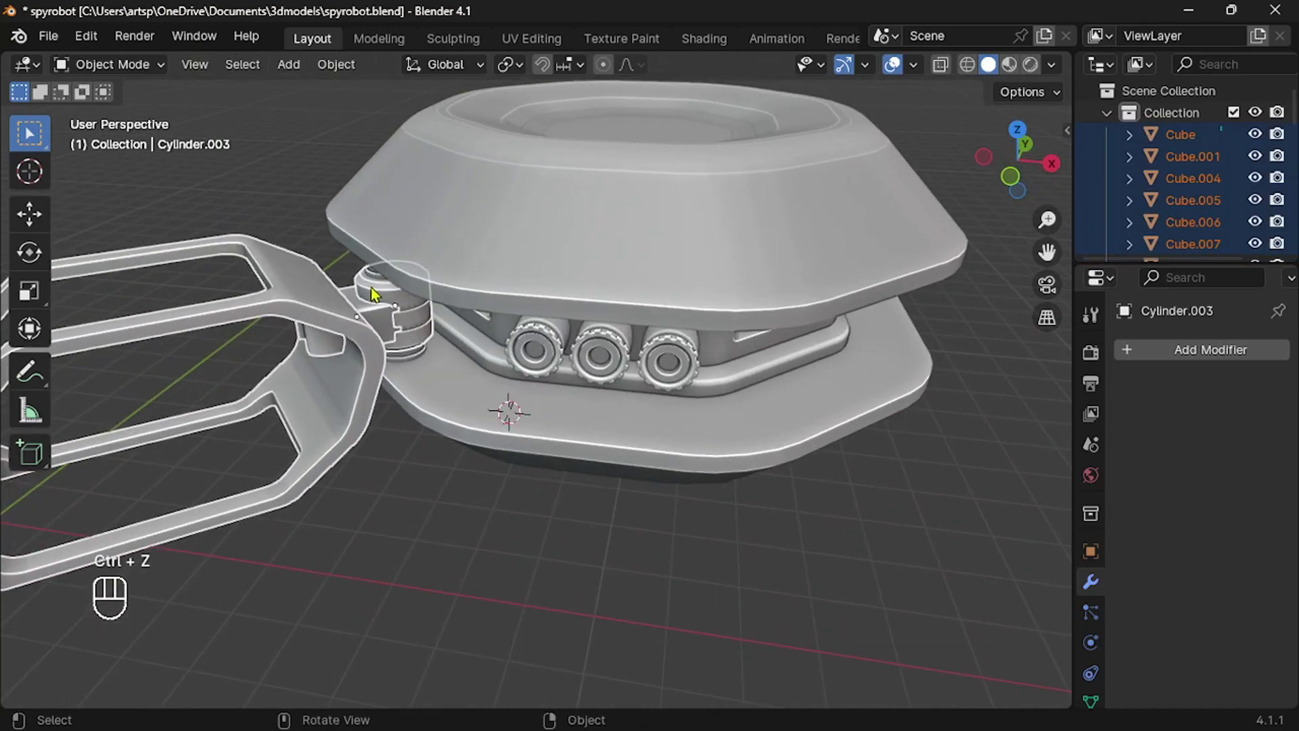
pyautogui.moveTo(385, 382); pyautogui.dragTo(391, 339, button='middle')
pyautogui.keyDown('shift'); pyautogui.click(392, 342); pyautogui.keyUp('shift')
pyautogui.scroll(-3, 394, 343)
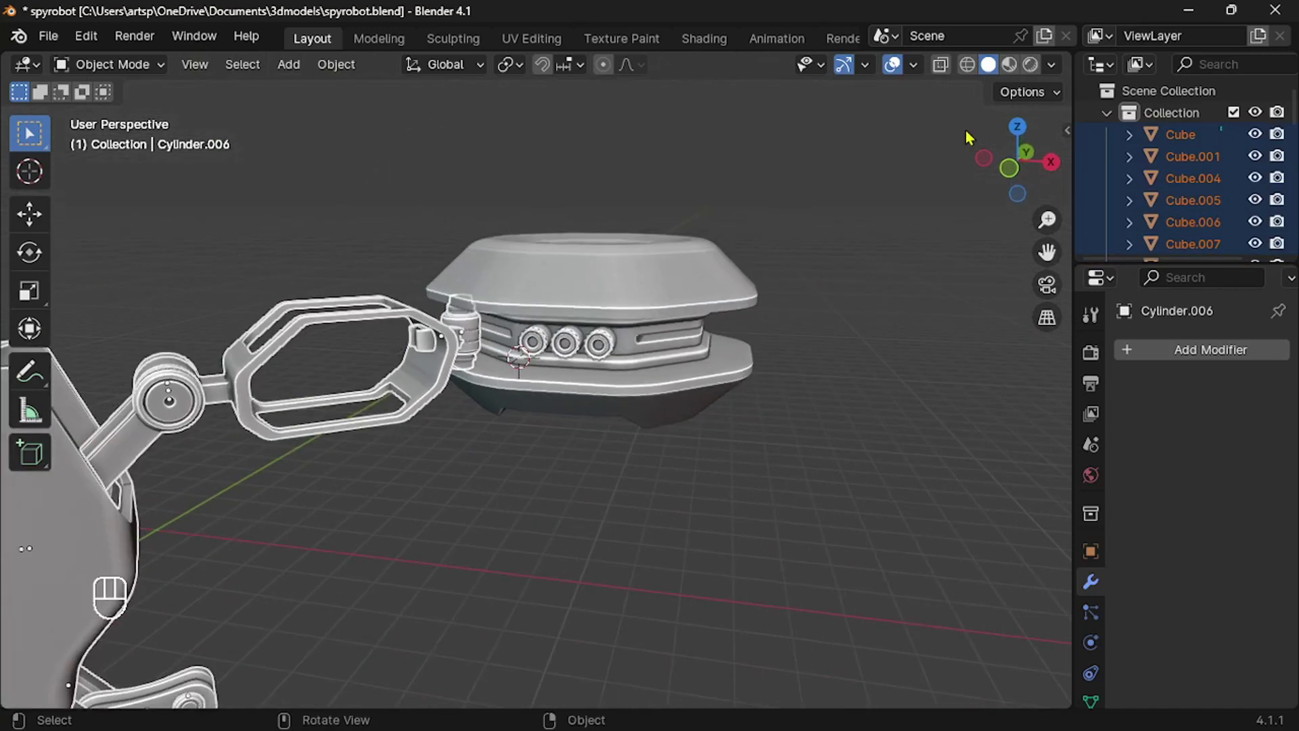
# Duplicate the selected leg from the top view and place the copy 5.5972 m along Y
pyautogui.click(1018, 127)
pyautogui.scroll(-2, 795, 338)
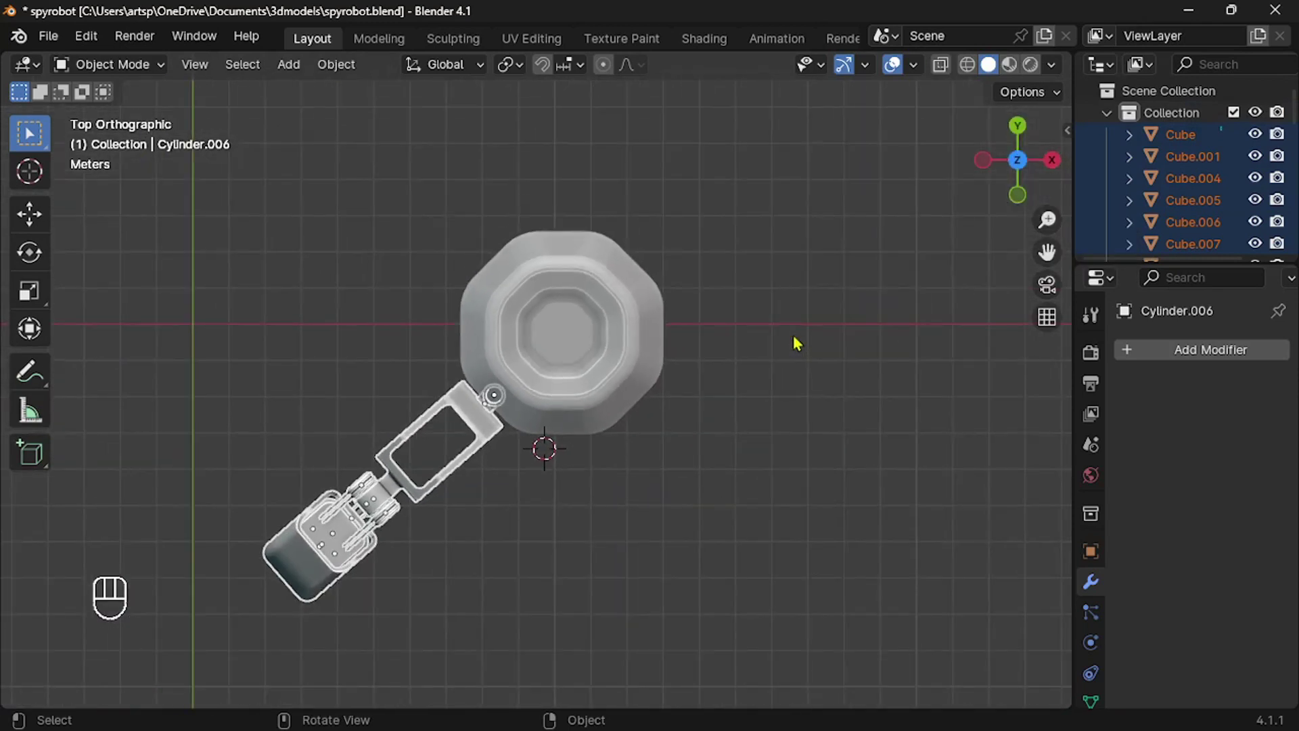
pyautogui.hotkey('shift', 'd')
pyautogui.press('x')
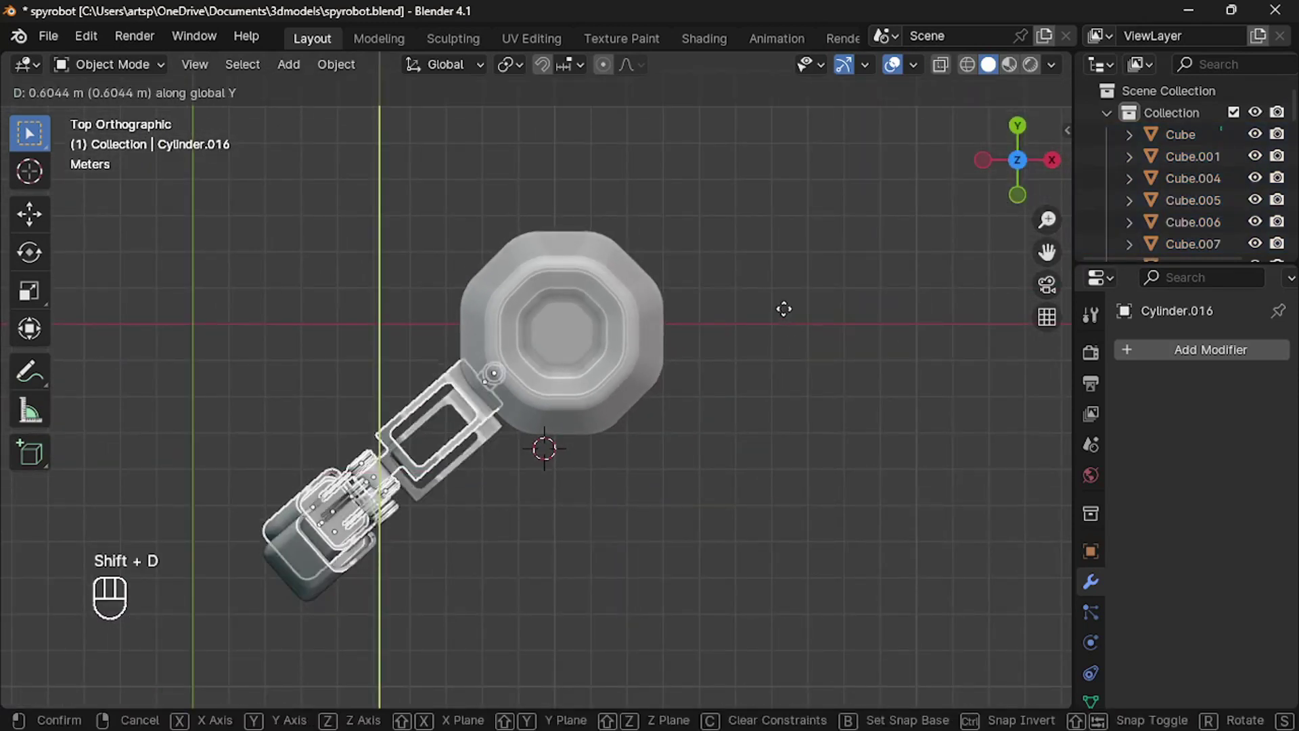
pyautogui.click(773, 132)
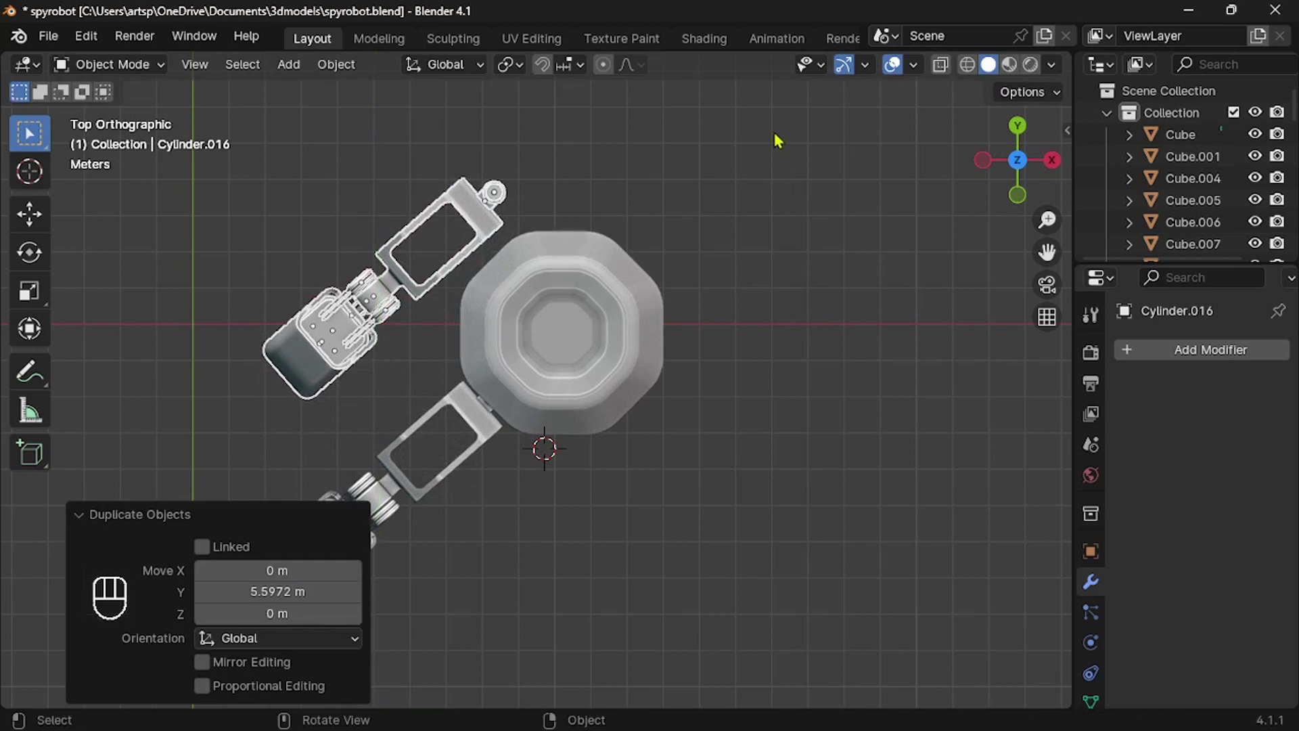
# Rotate the duplicated leg -75.3° about Z, move its hinge onto the body's -X/+Y corner, and rotate it another -7.15°
pyautogui.press('r')
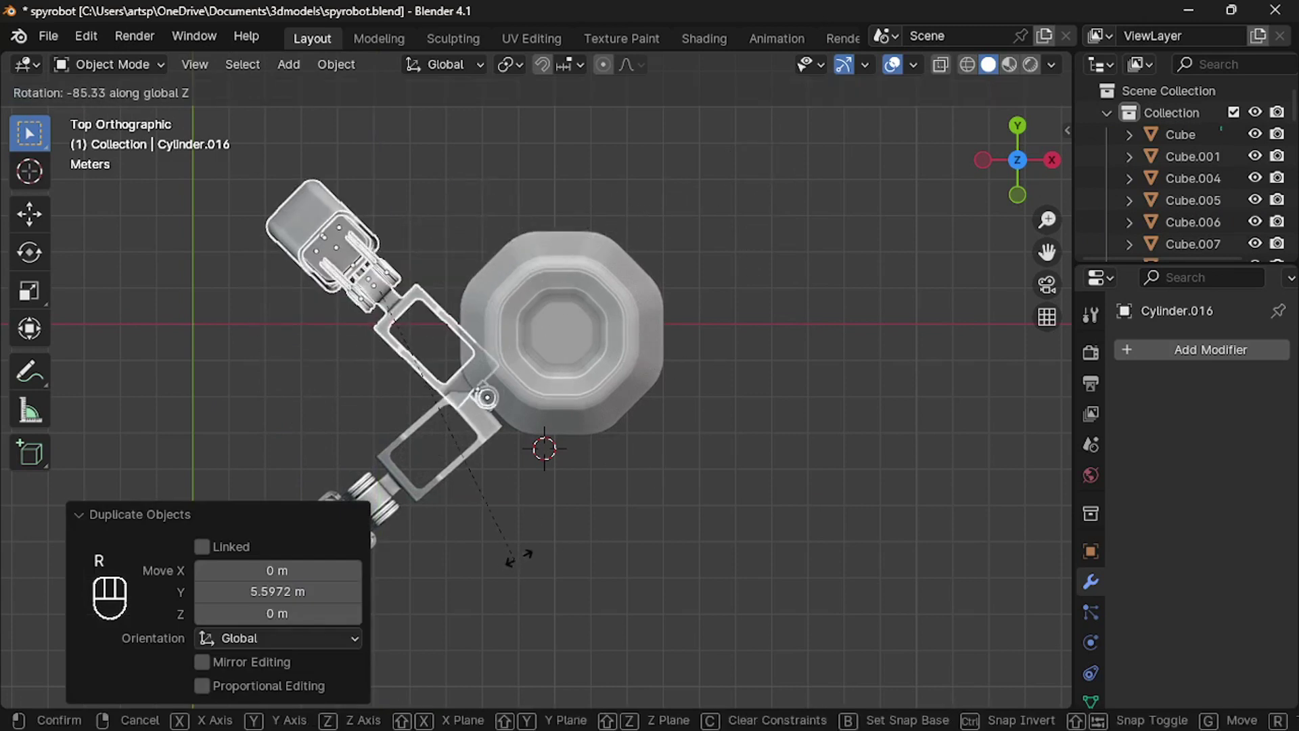
pyautogui.click(560, 539)
pyautogui.press('g')
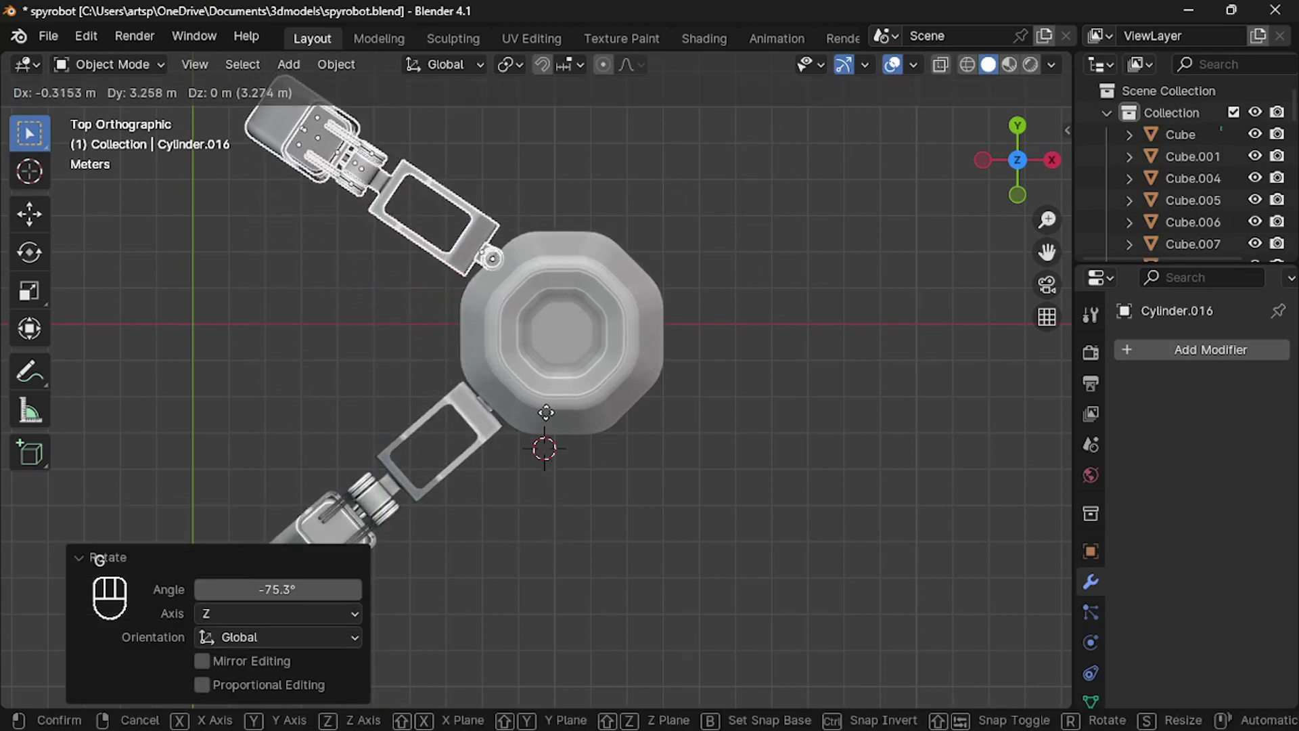
pyautogui.click(544, 416)
pyautogui.press('r')
pyautogui.click(509, 427)
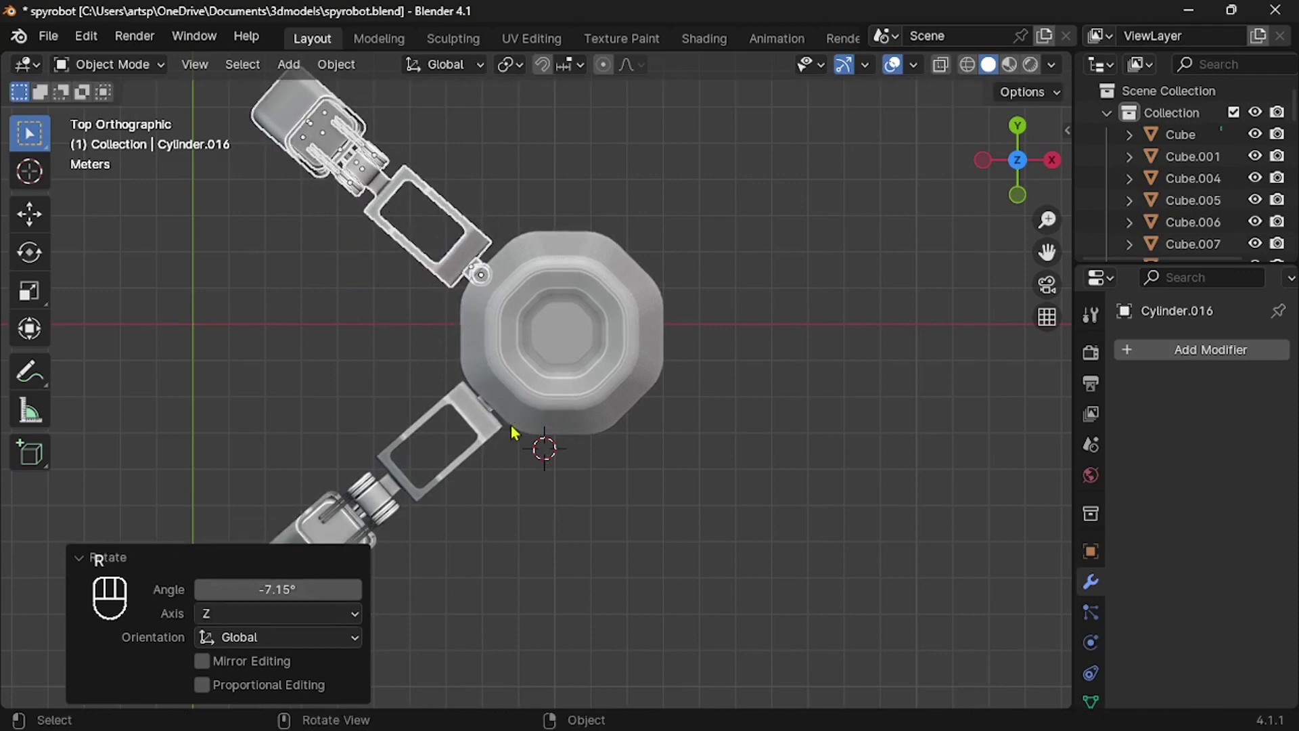
# Fine-tune the second leg by moving it 0.26278 m in X and 0.13139 m in Y and rotating it -1.09°
pyautogui.press('g')
pyautogui.click(525, 429)
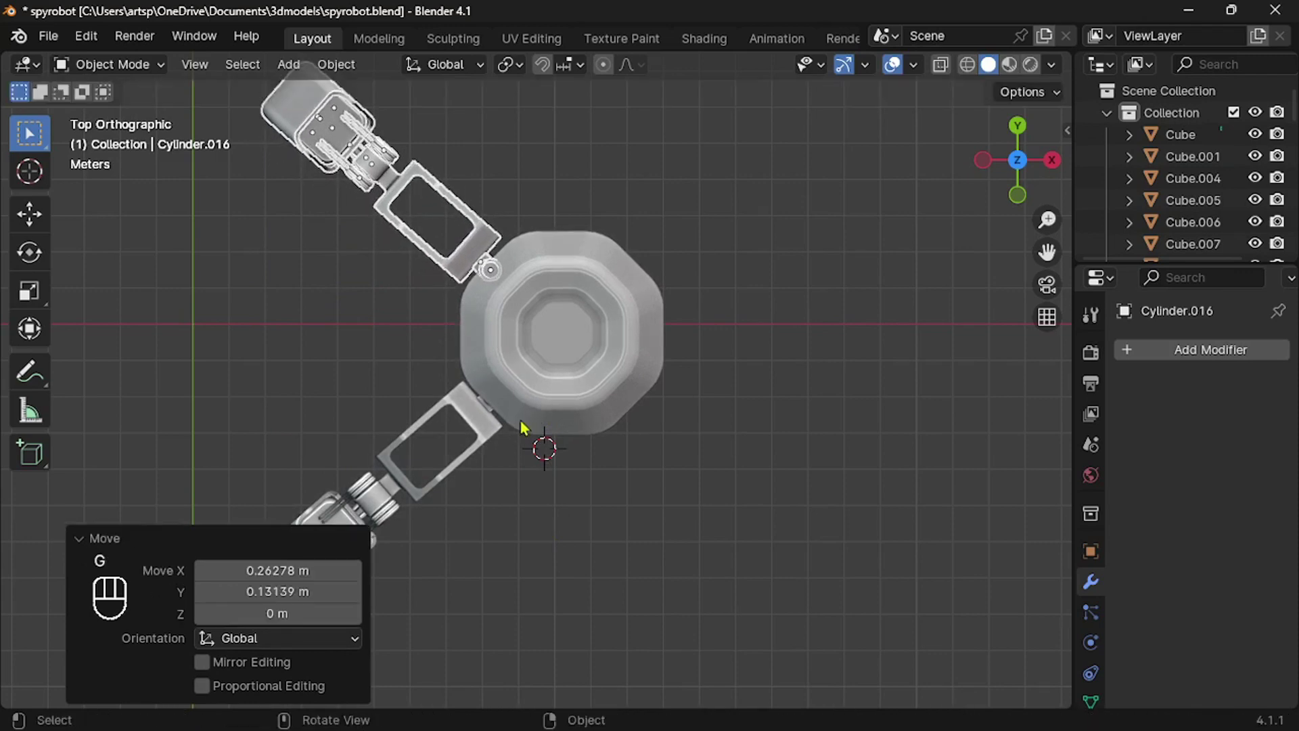
pyautogui.press('r')
pyautogui.click(632, 435)
pyautogui.scroll(-3, 632, 435)
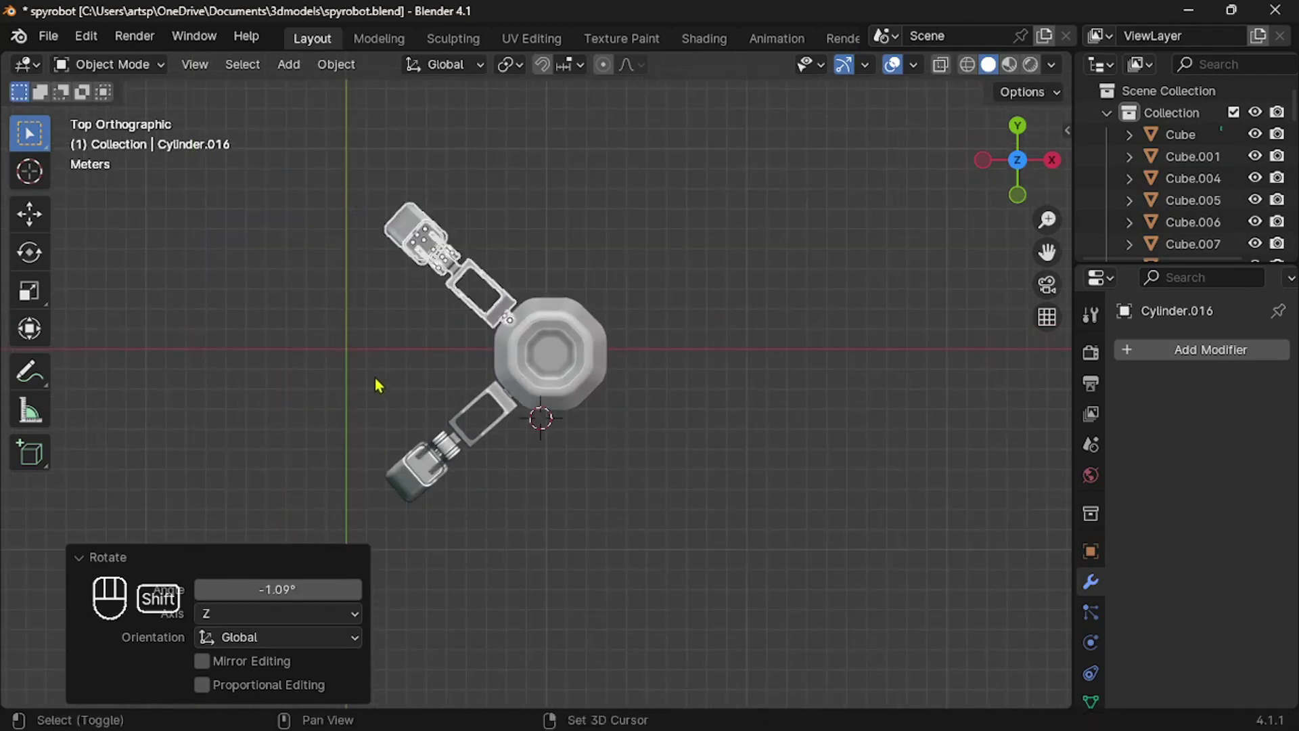
# Add the original leg and its hinge parts to the selection so both legs are selected
pyautogui.keyDown('shift'); pyautogui.moveTo(375, 378); pyautogui.dragTo(472, 501); pyautogui.keyUp('shift')
pyautogui.moveTo(514, 575); pyautogui.dragTo(436, 453, button='middle')
pyautogui.scroll(6, 455, 494)
pyautogui.keyDown('shift'); pyautogui.moveTo(324, 270); pyautogui.dragTo(444, 333); pyautogui.keyUp('shift')
pyautogui.scroll(-6, 407, 358)
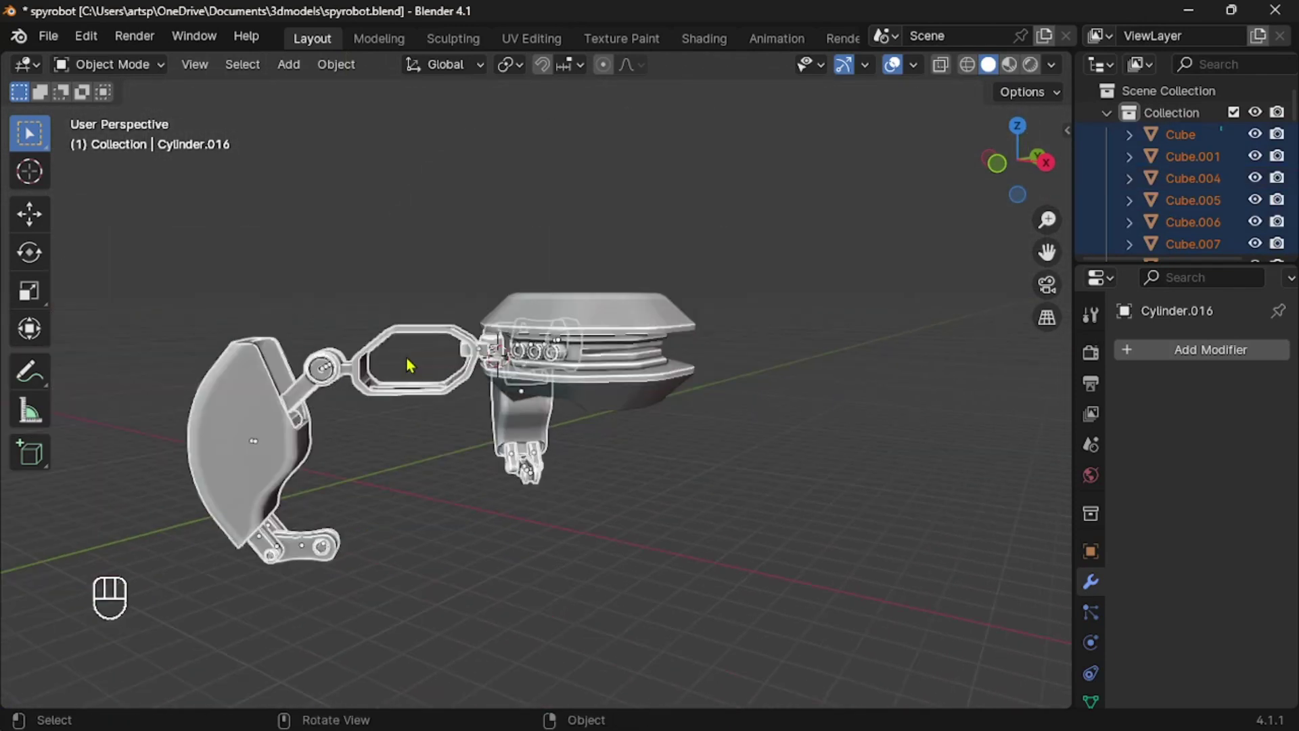
pyautogui.press('KP_1')
pyautogui.press('KP_7')
# Duplicate both legs 8.6971 m along X and mirror the copies on the global X axis
pyautogui.hotkey('shift', 'd')
pyautogui.press('x')
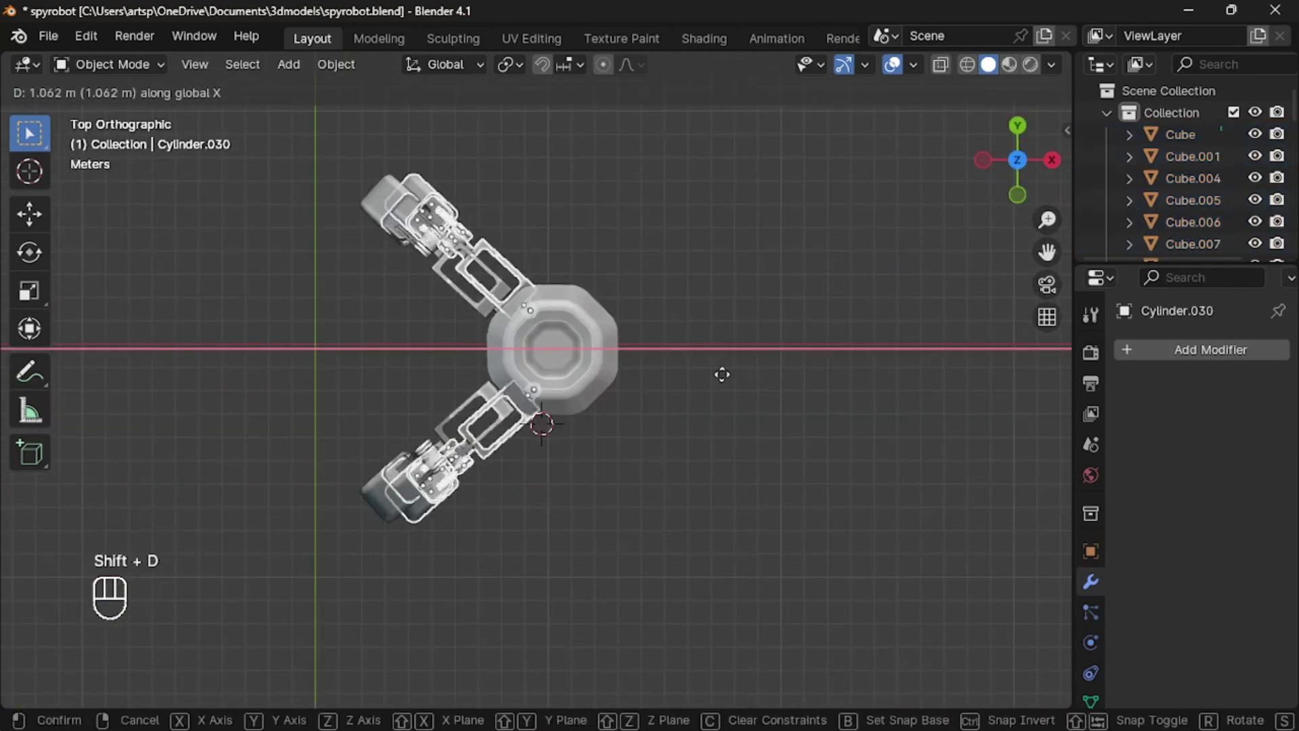
pyautogui.click(884, 371)
pyautogui.rightClick(879, 374)
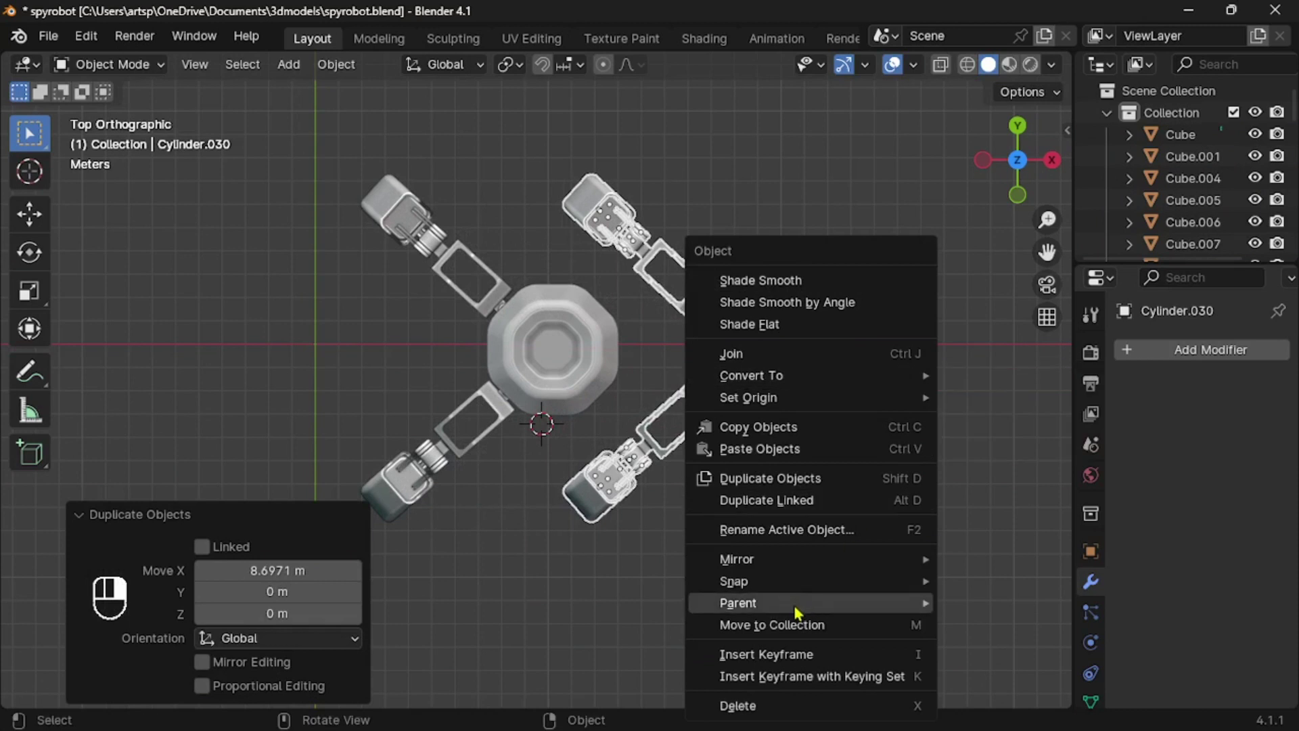
pyautogui.moveTo(751, 566)
pyautogui.click(992, 443)
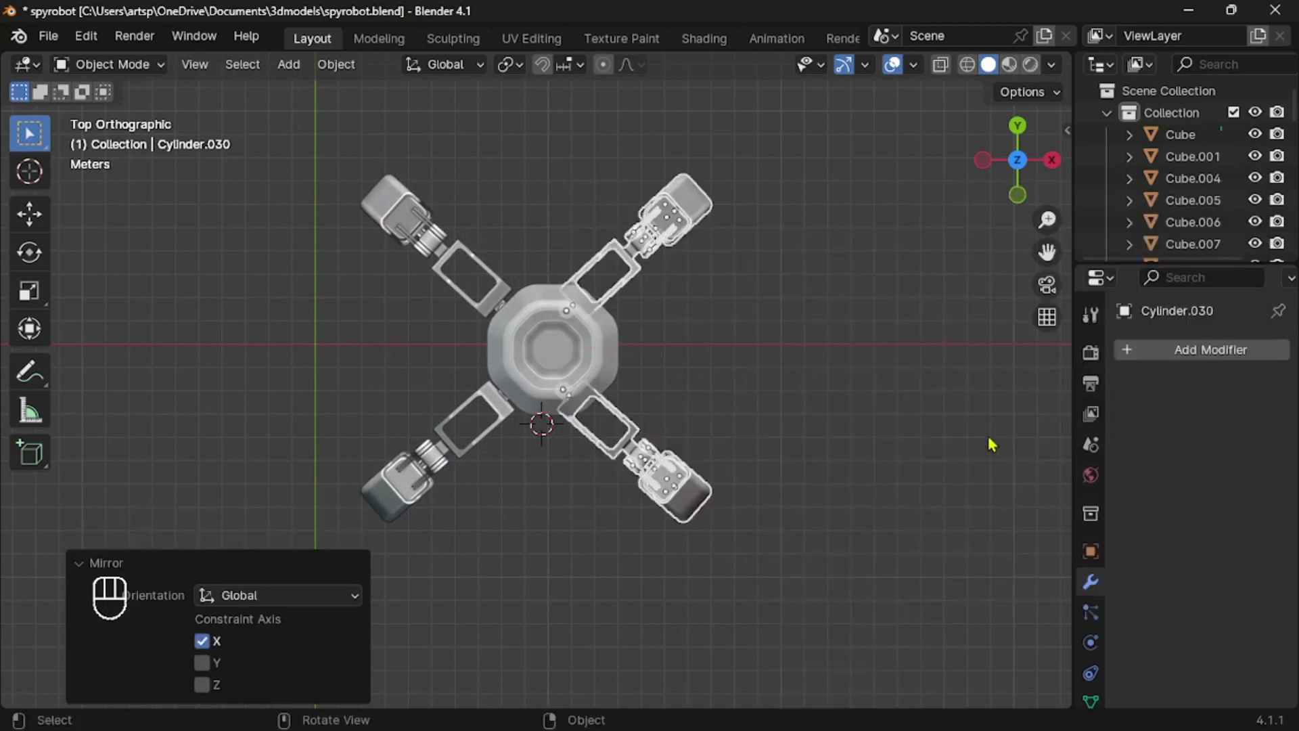
# Move the mirrored legs about 1.55 m along X so their hinges meet the body's +X corners
pyautogui.press('g')
pyautogui.press('x')
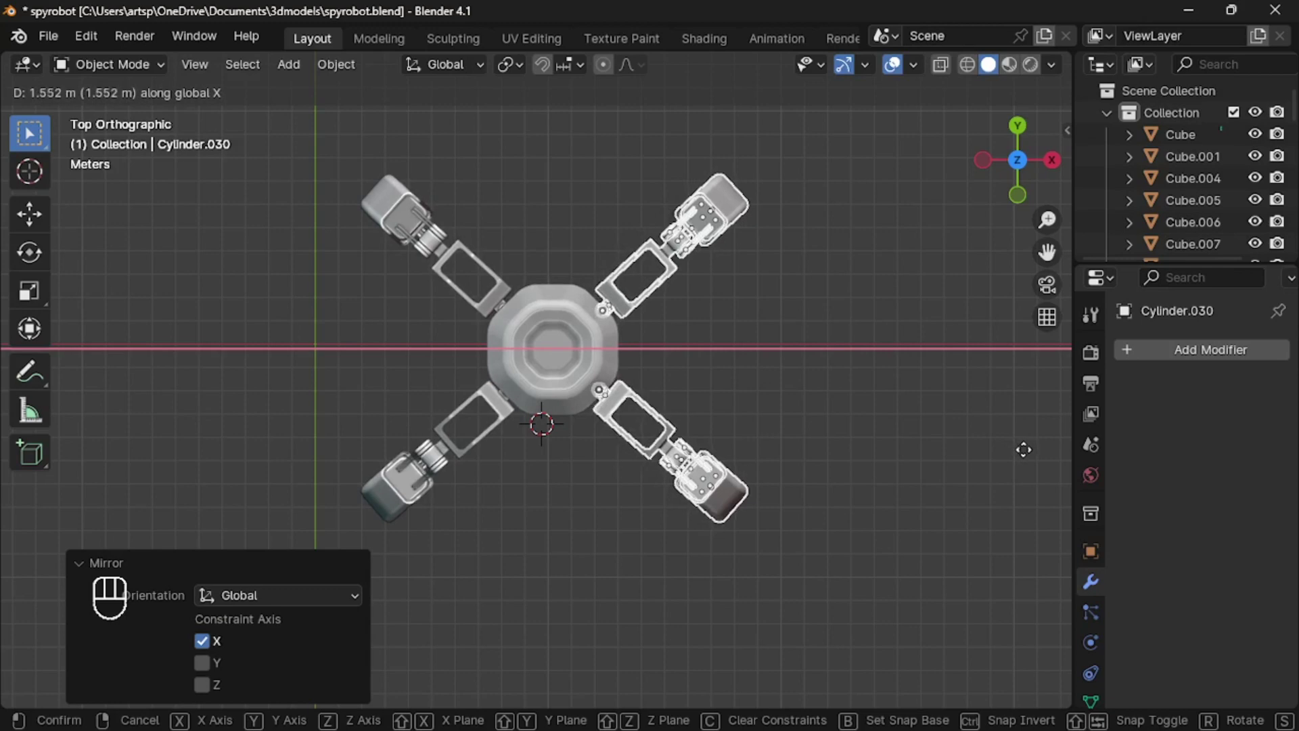
pyautogui.click(1025, 451)
pyautogui.moveTo(933, 475); pyautogui.dragTo(933, 475, button='middle')
pyautogui.click(933, 474)
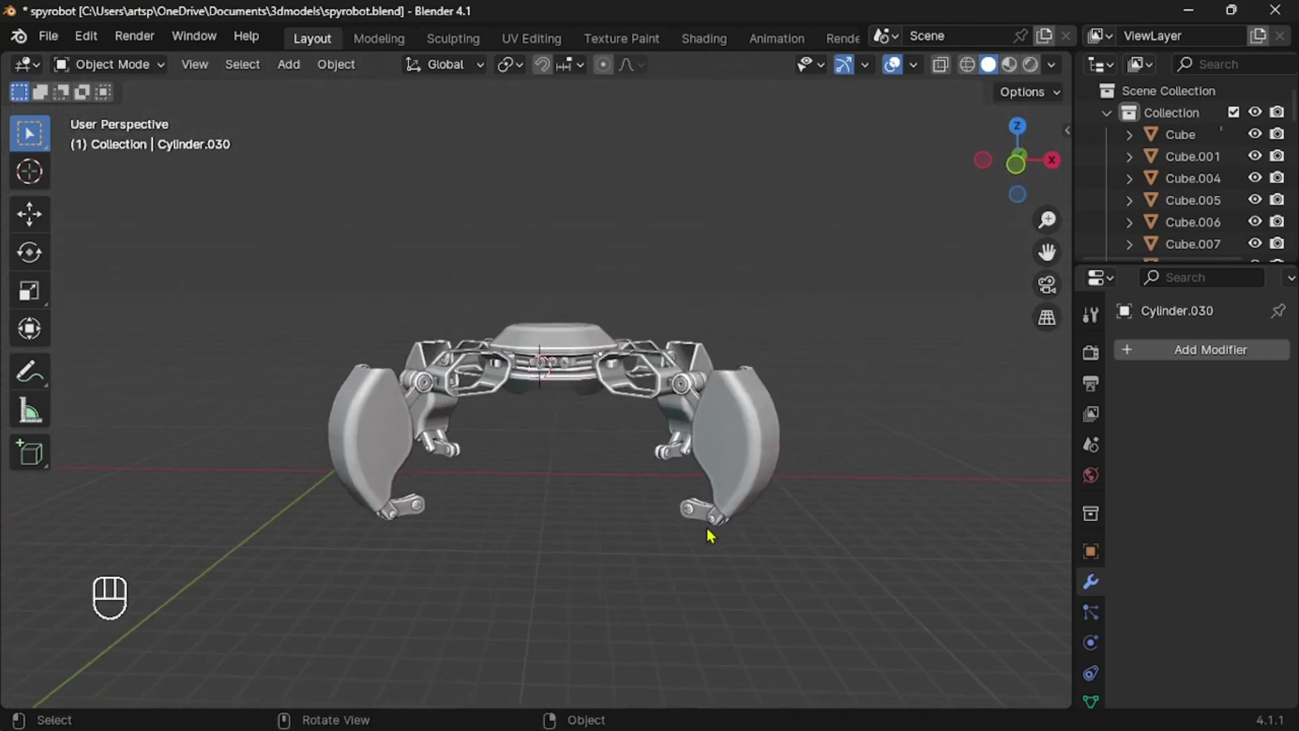
pyautogui.scroll(3, 707, 529)
pyautogui.scroll(-1, 707, 529)
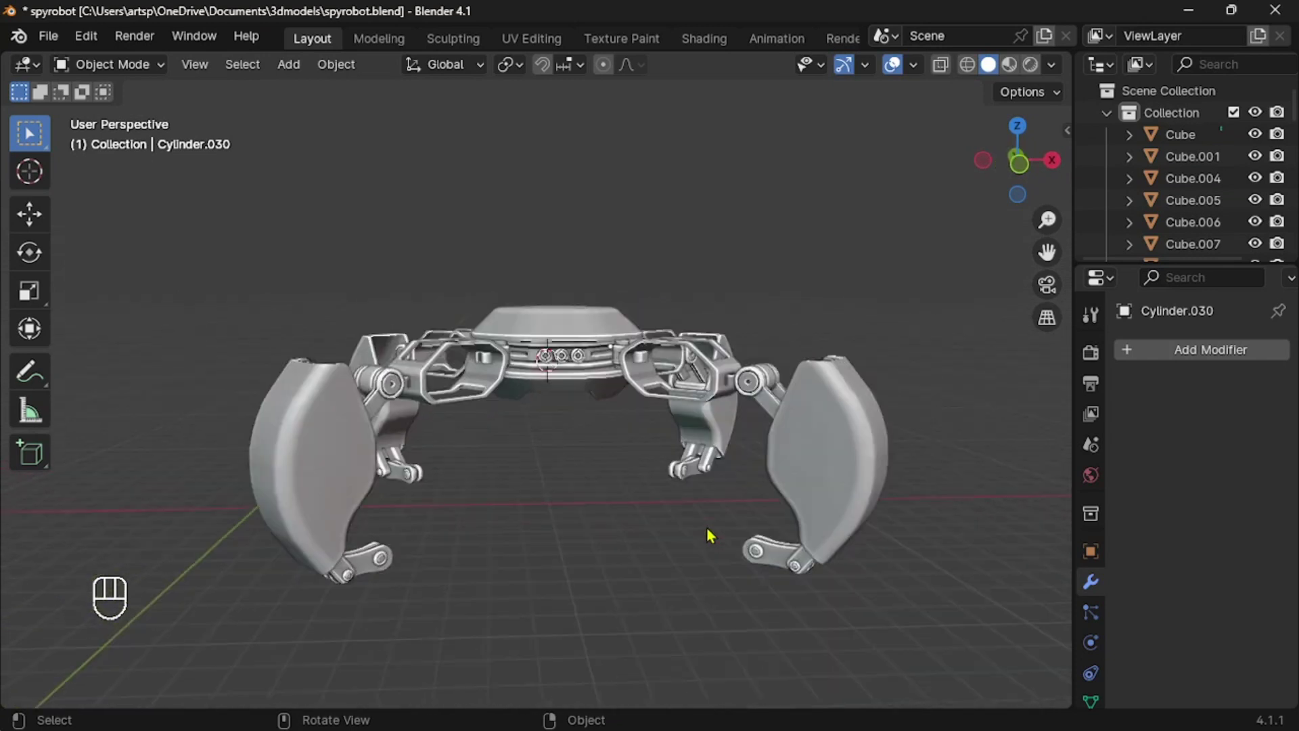